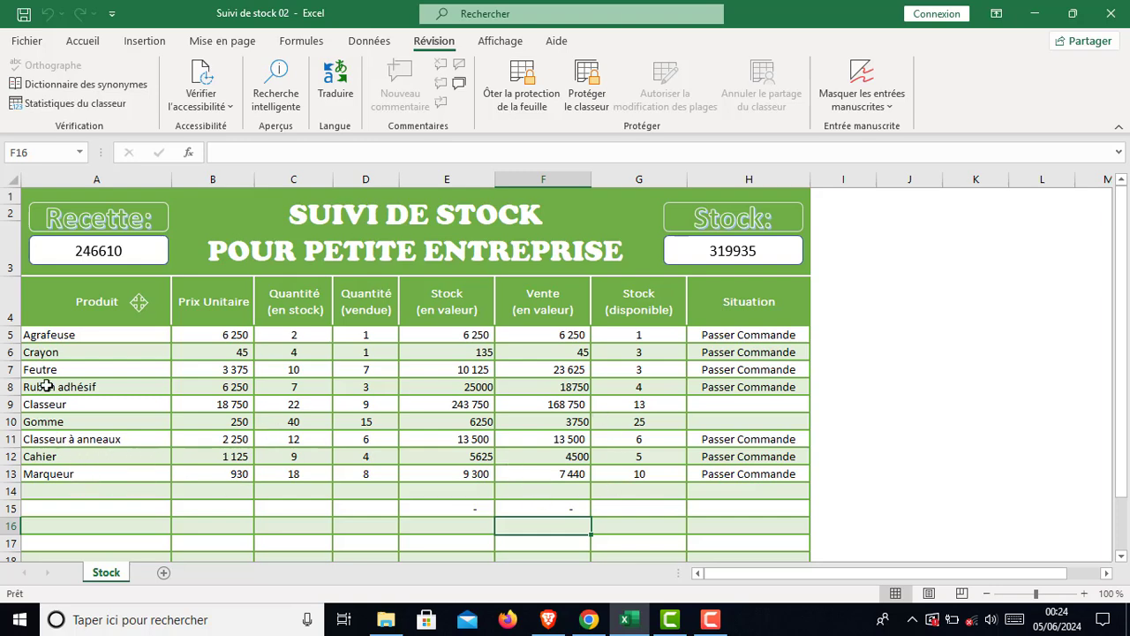
Examine each column of the sample stock table, from Produit through Situation, including the formulas for stock value, sales, availability and situation.
left_click_drag(84, 334, 71, 499)
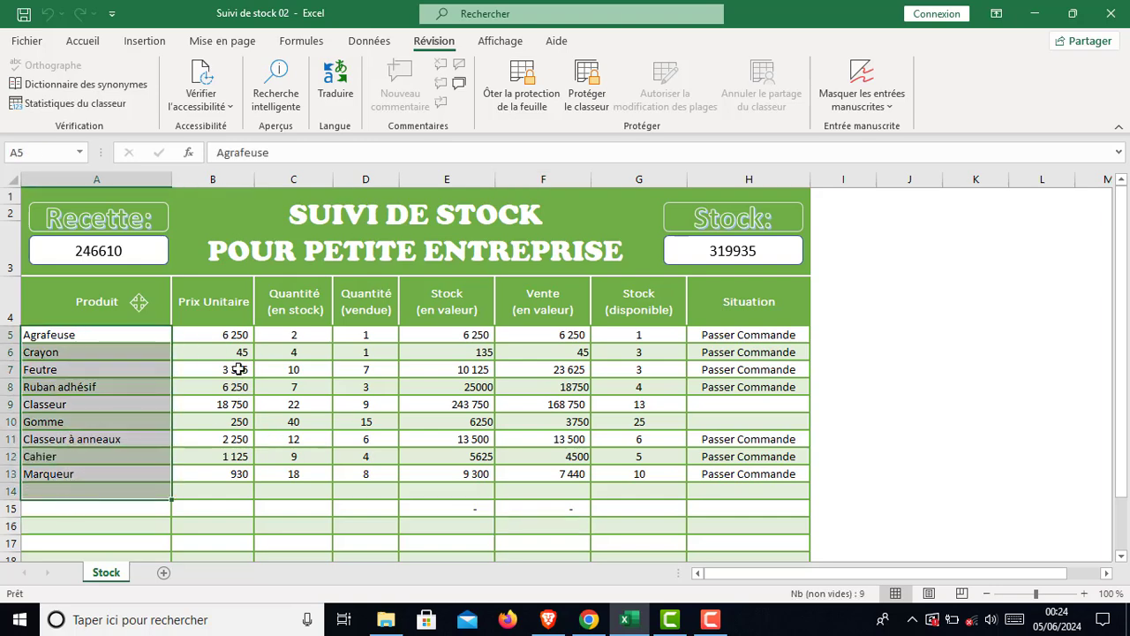
left_click_drag(234, 334, 229, 476)
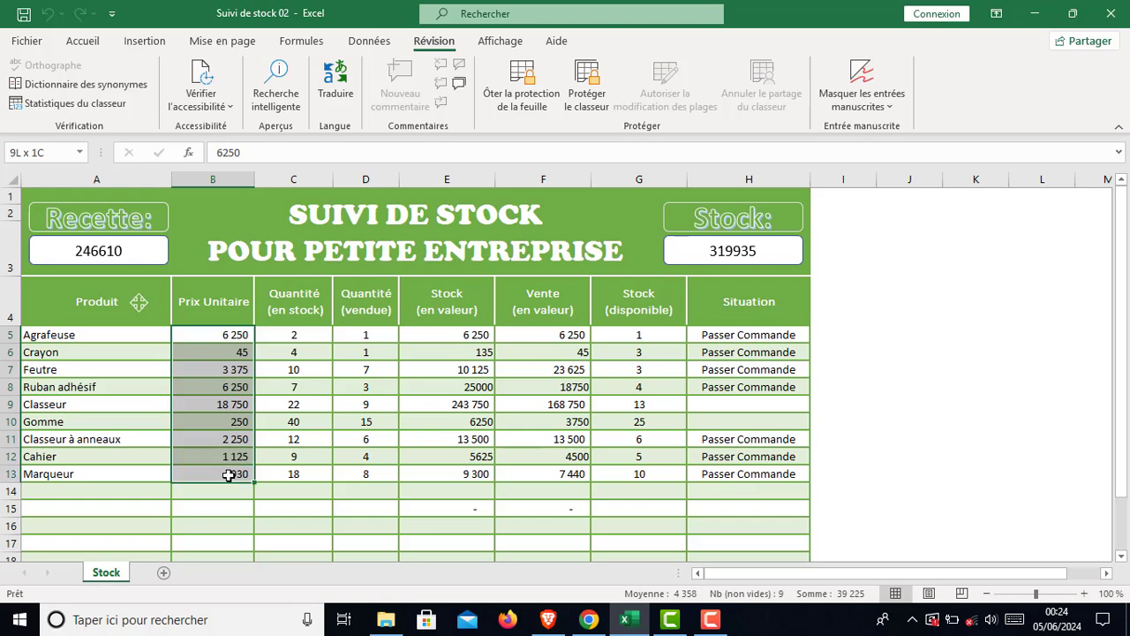
left_click_drag(297, 336, 297, 474)
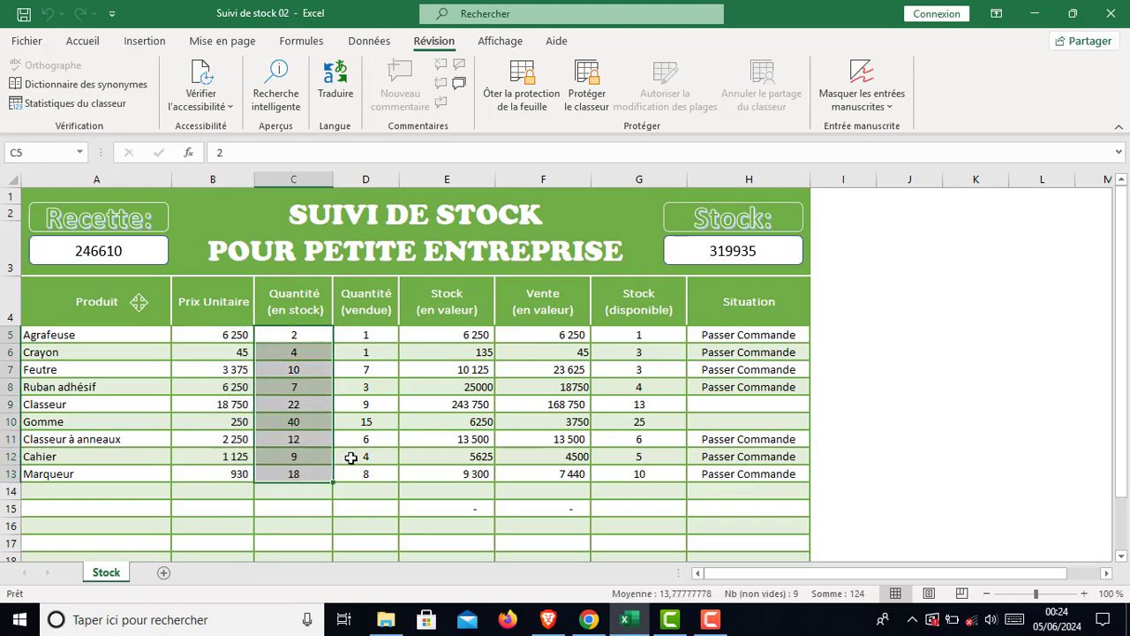
left_click_drag(365, 334, 360, 472)
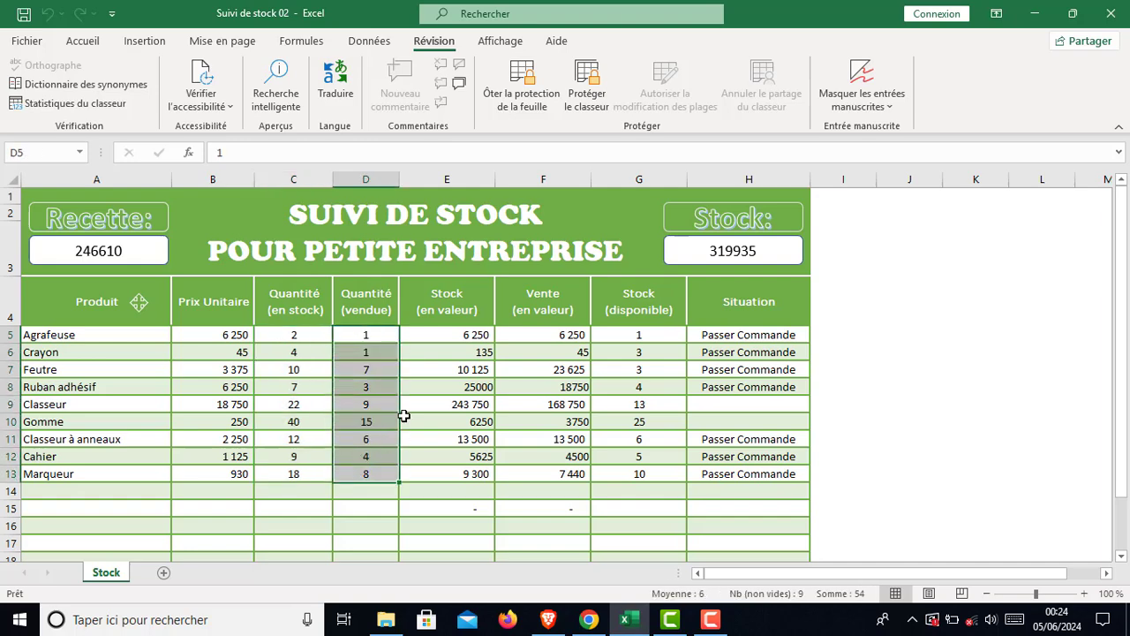
left_click_drag(431, 335, 424, 473)
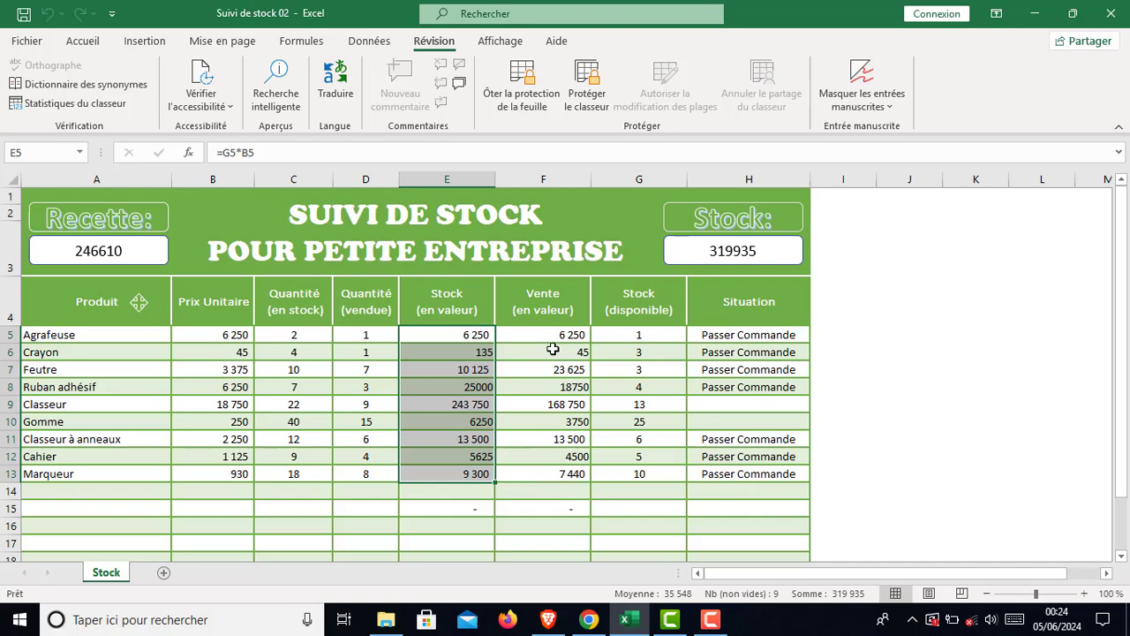
left_click_drag(555, 335, 544, 475)
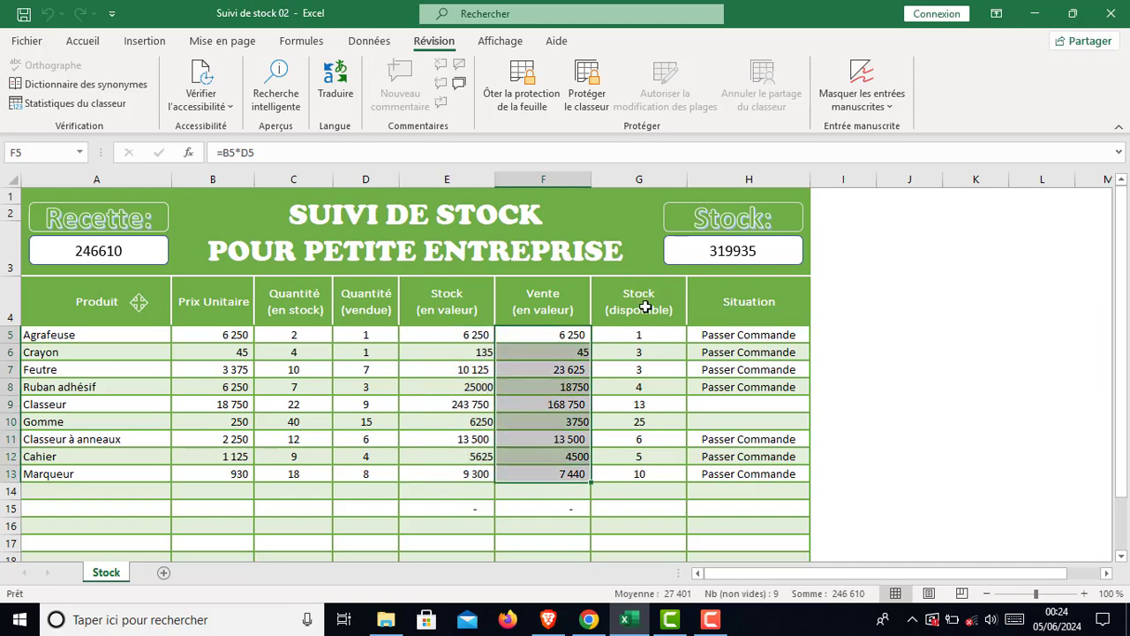
left_click_drag(647, 336, 642, 475)
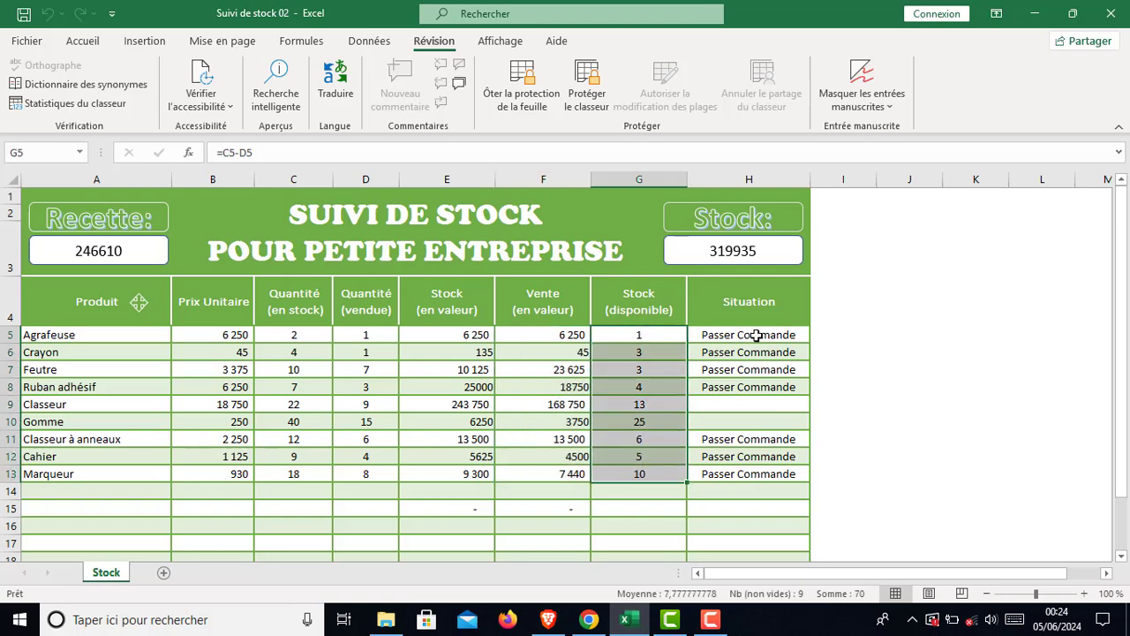
left_click_drag(752, 333, 749, 469)
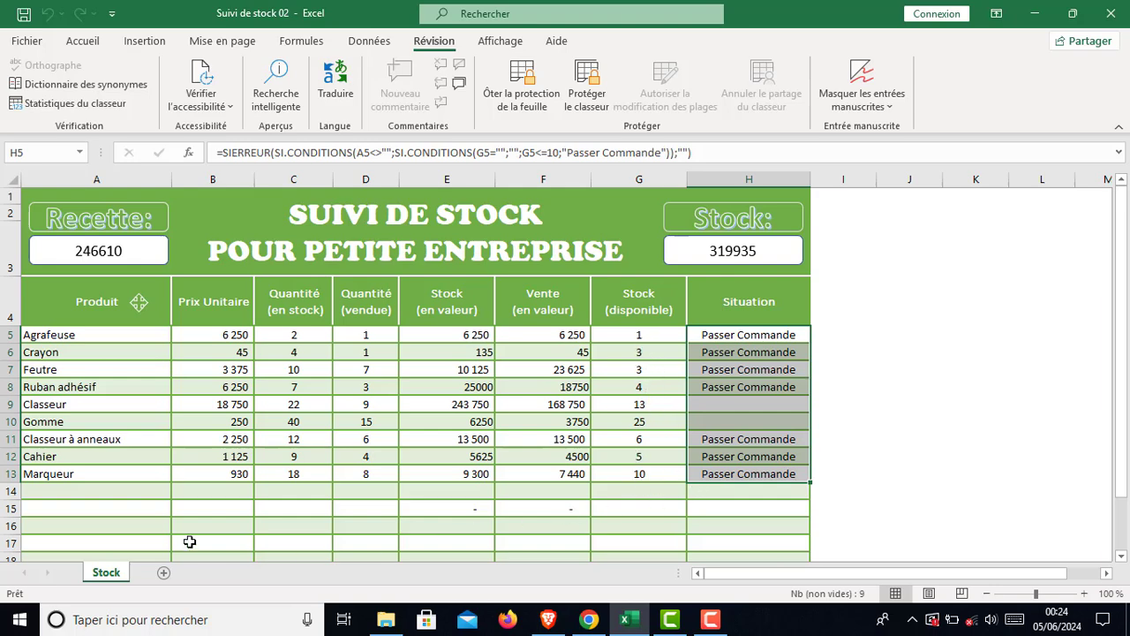
left_click(240, 517)
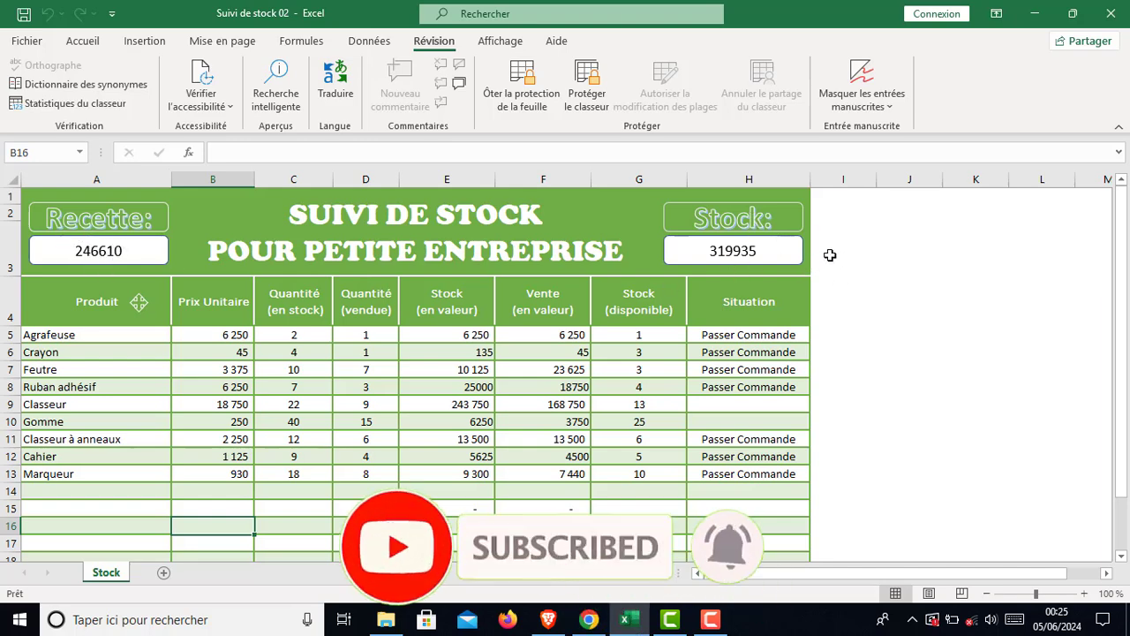
left_click_drag(830, 253, 932, 261)
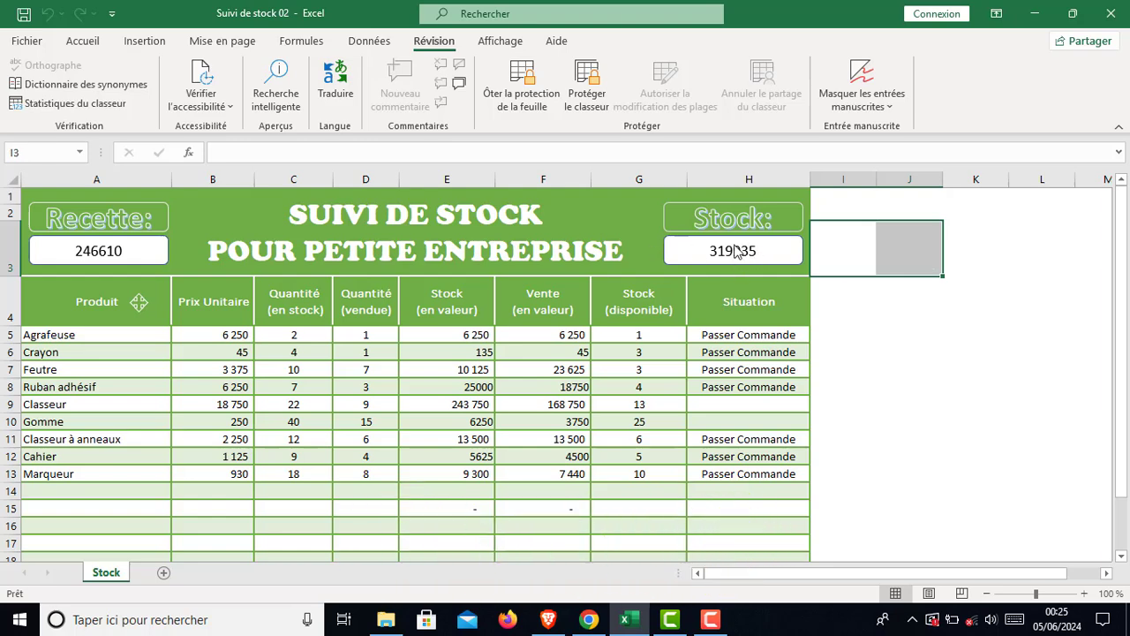
Add the product Livre in row 14 with a unit price of 3000 and a stock quantity of 12.
left_click(49, 491)
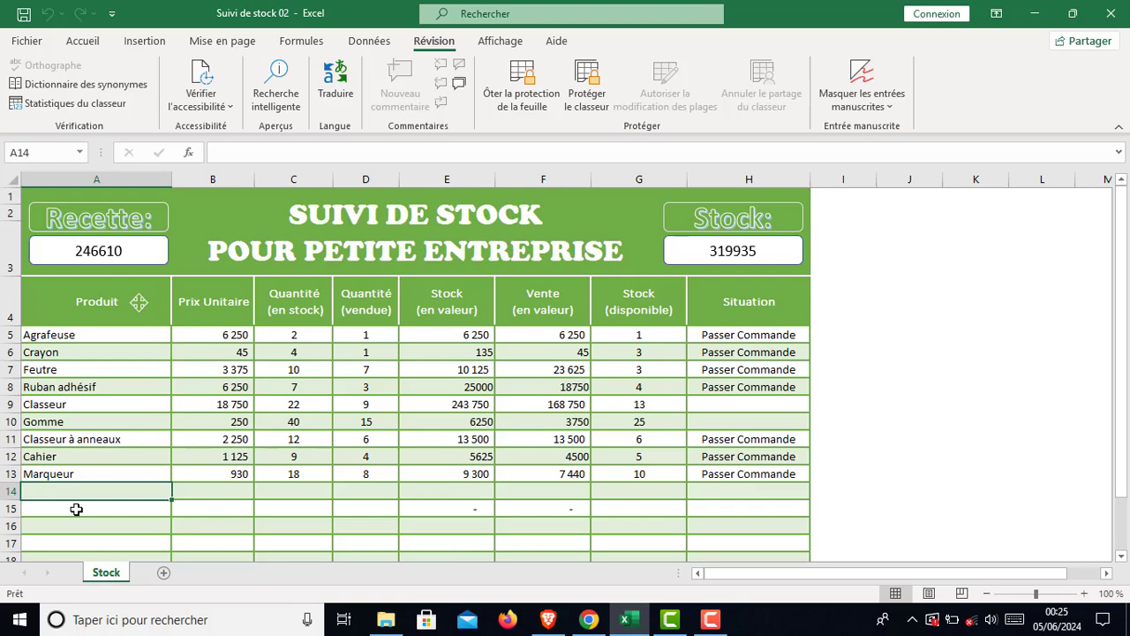
type("Livre")
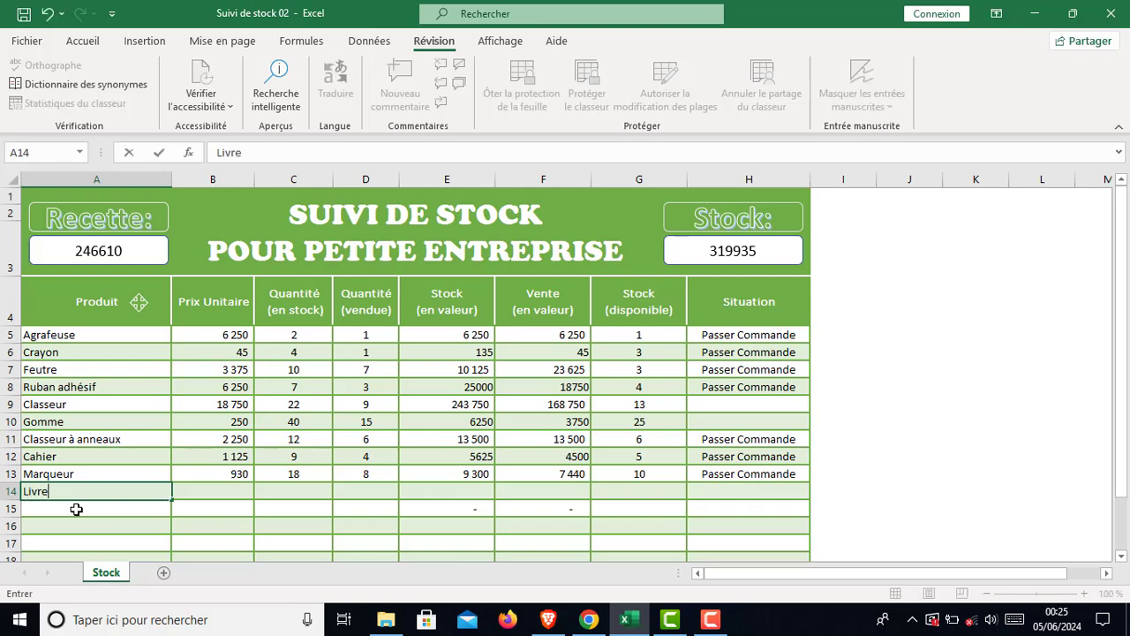
key("Tab")
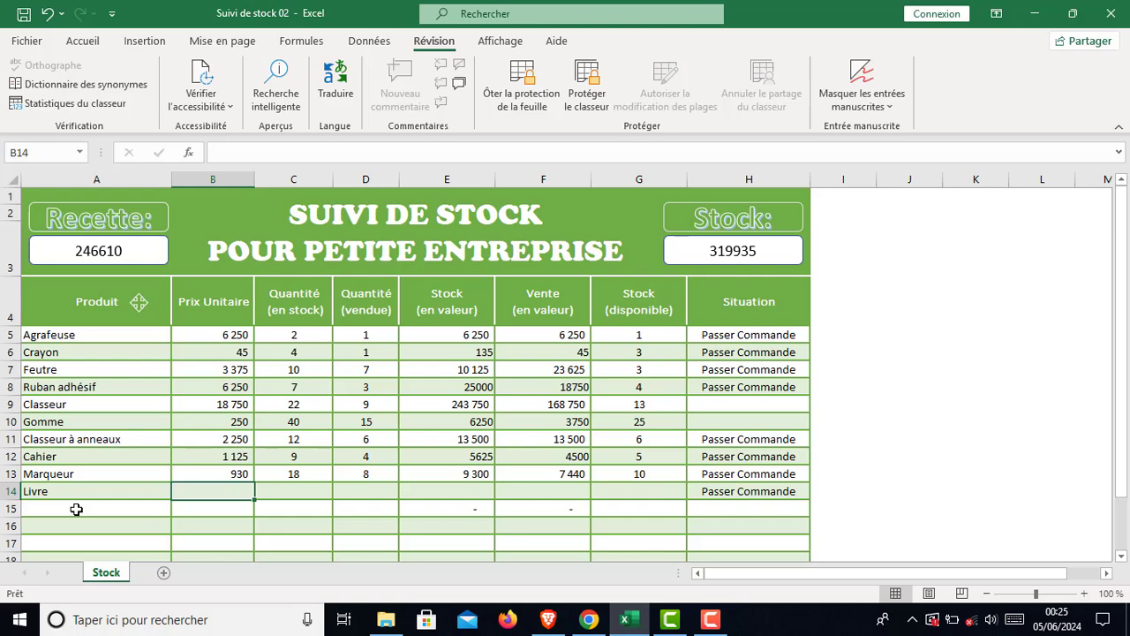
type("3000")
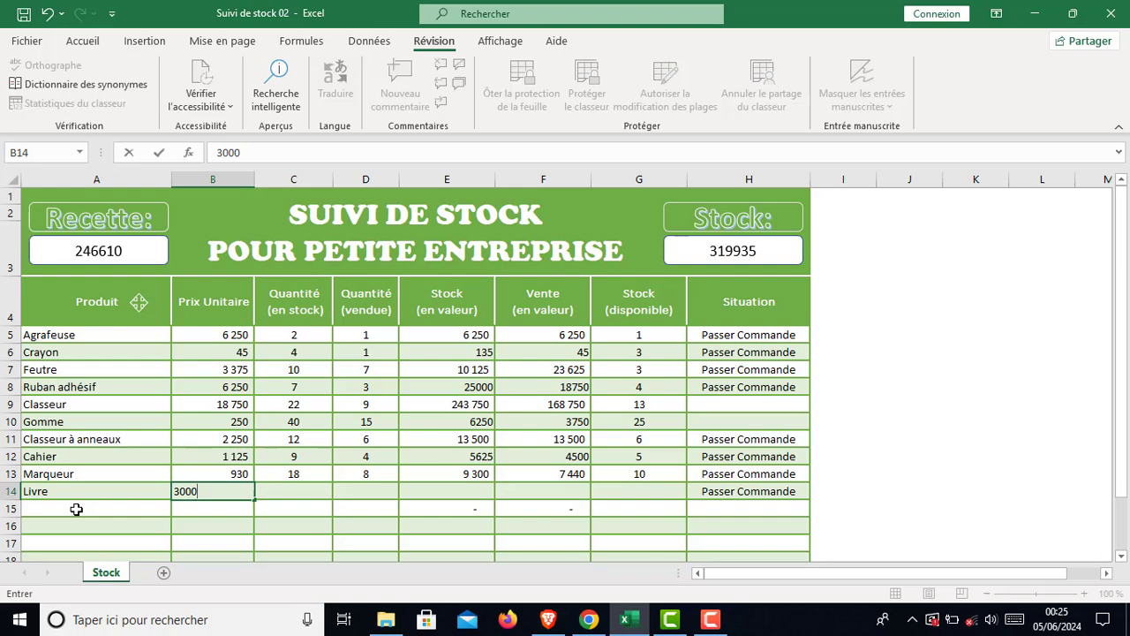
key("Tab")
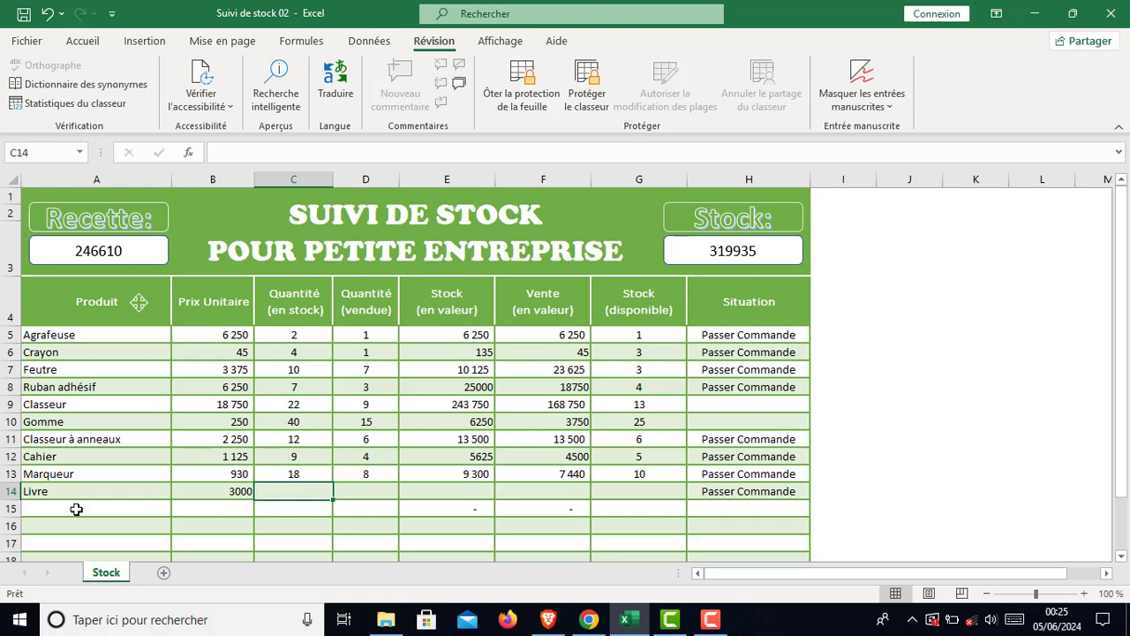
type("12")
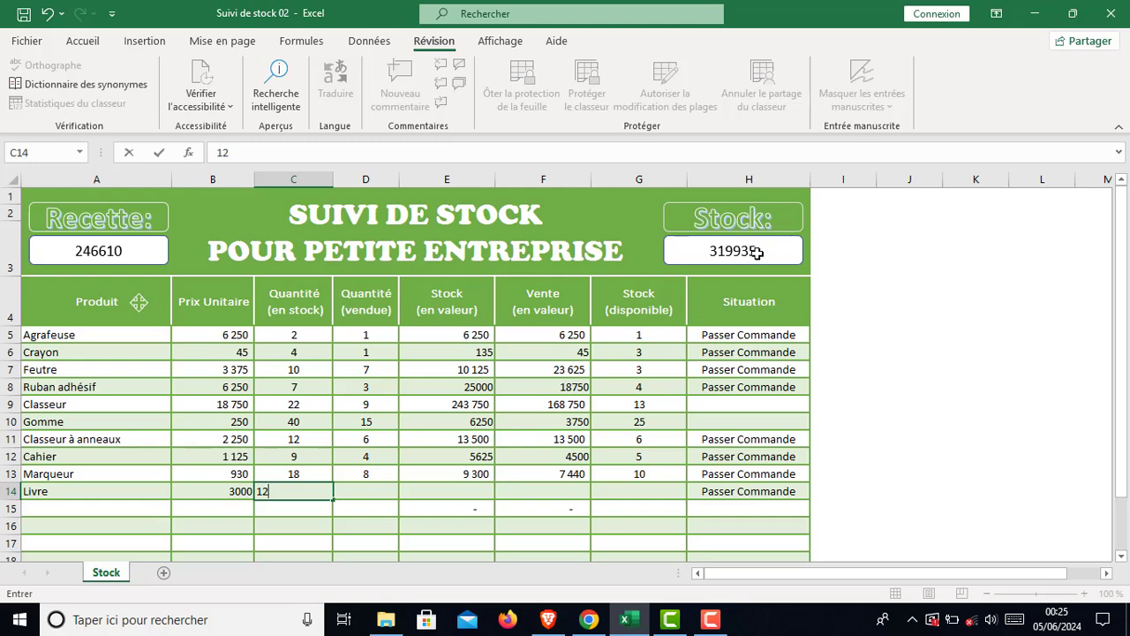
key("Return")
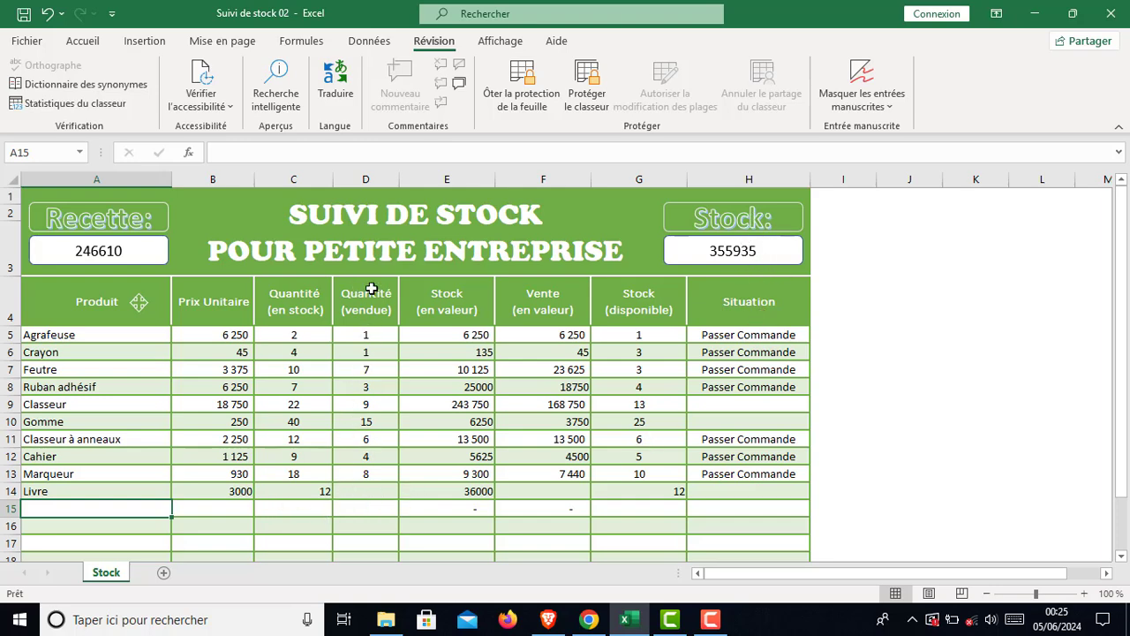
Set the quantity sold for Livre to 5 and check its available-stock formula.
left_click(365, 492)
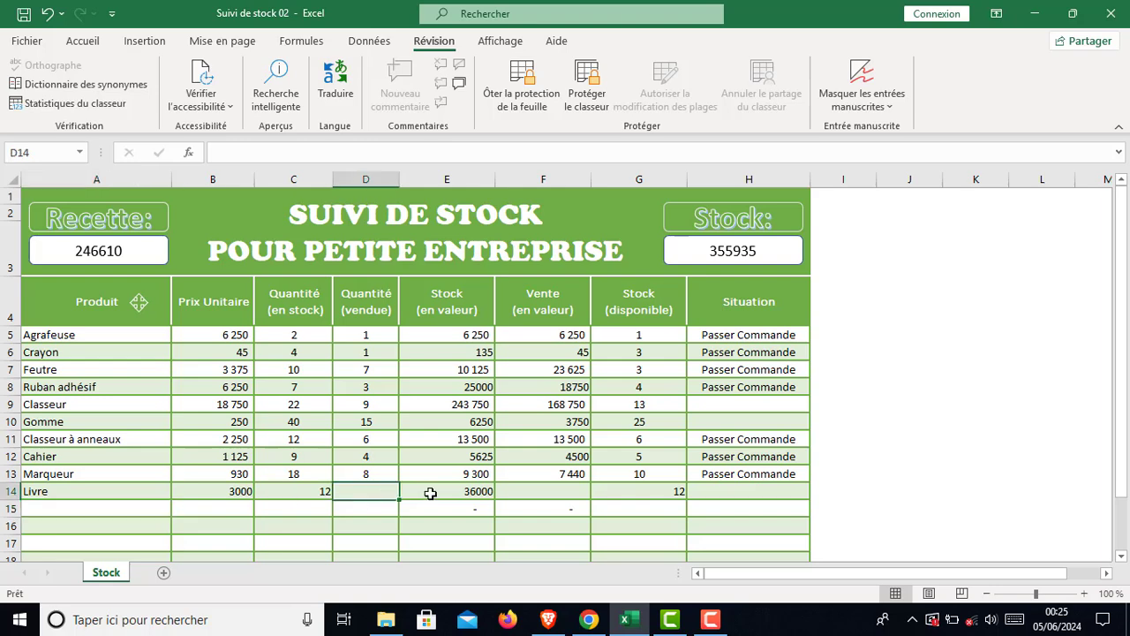
type("5")
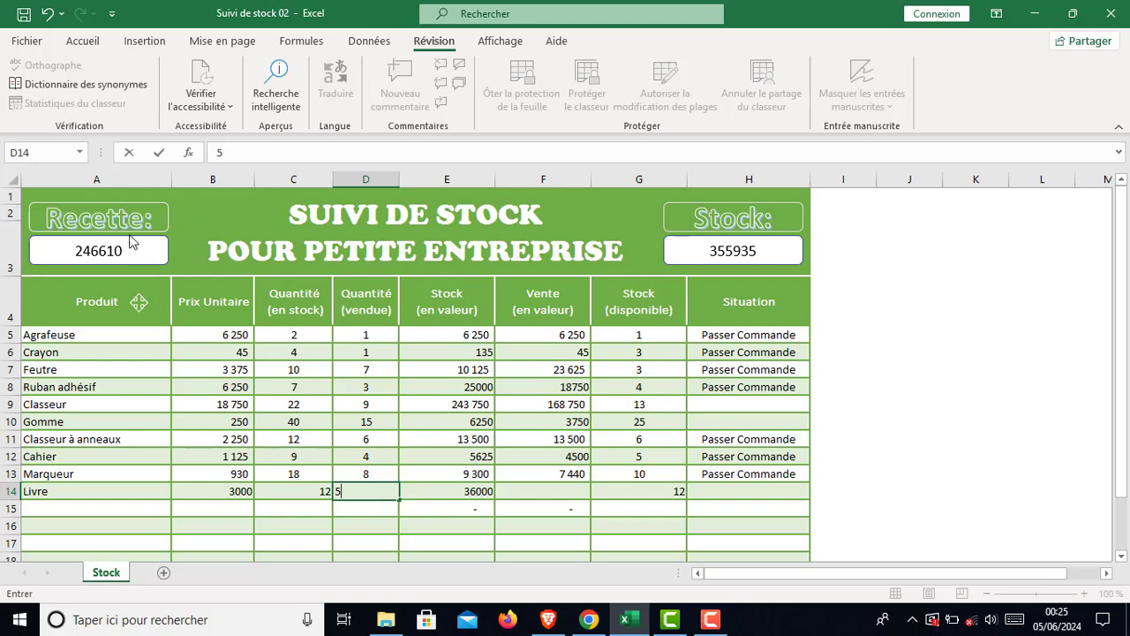
key("Return")
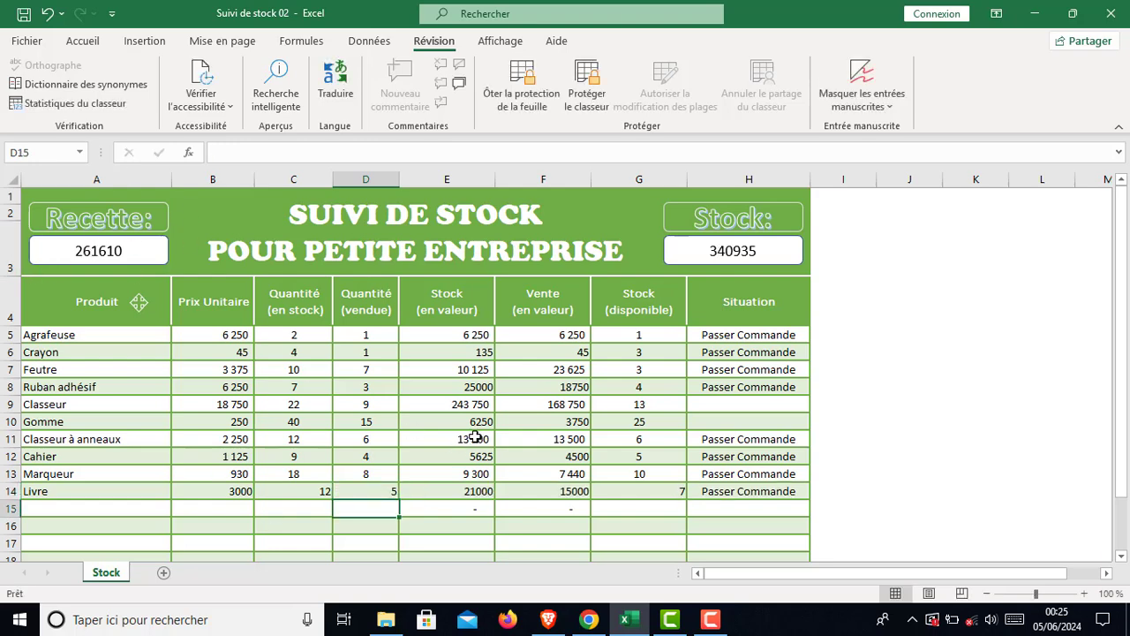
left_click(658, 491)
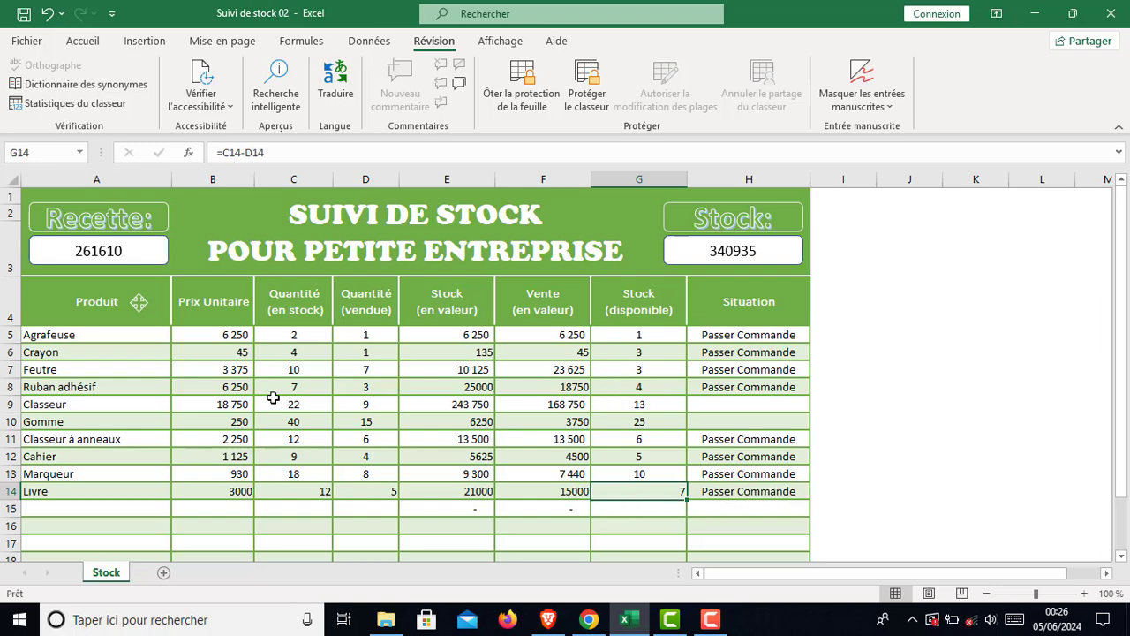
left_click_drag(294, 334, 295, 554)
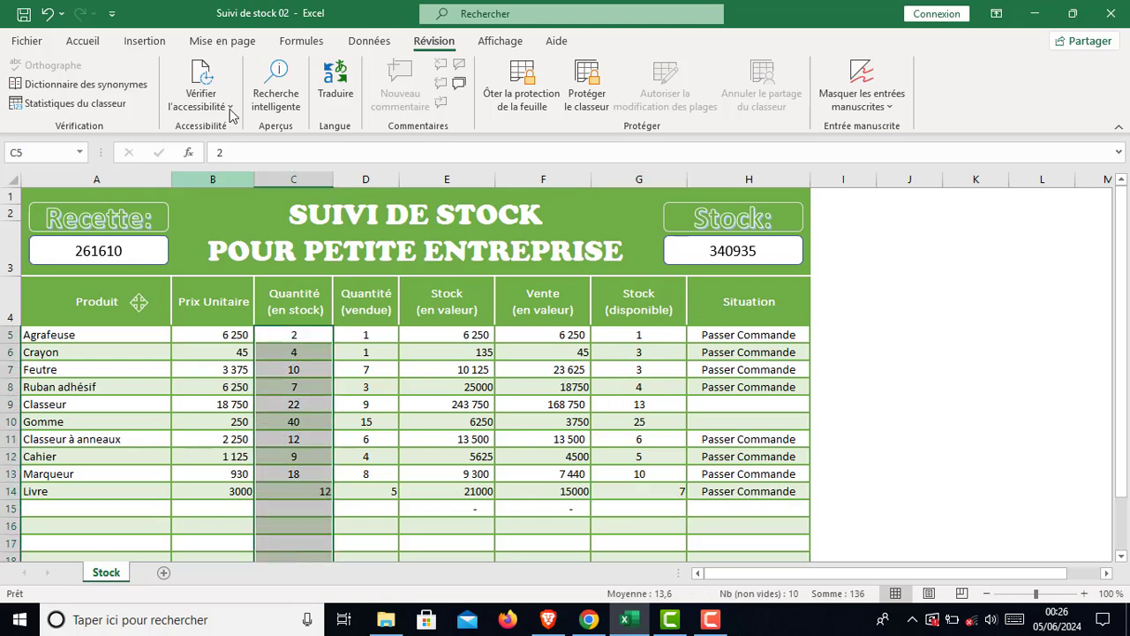
left_click(99, 44)
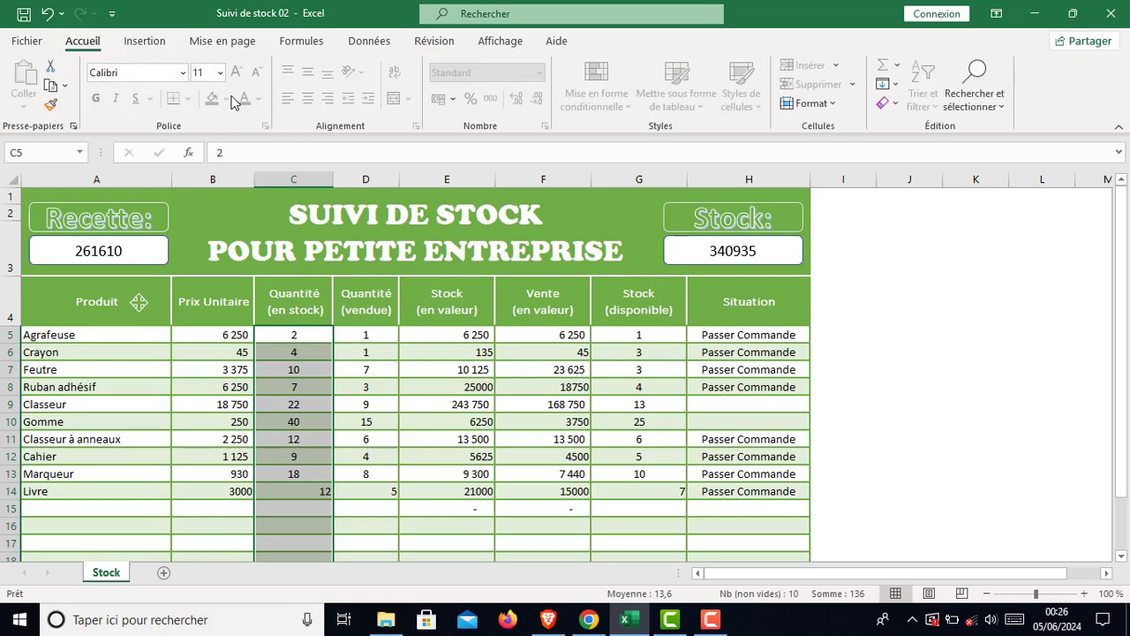
left_click(361, 477)
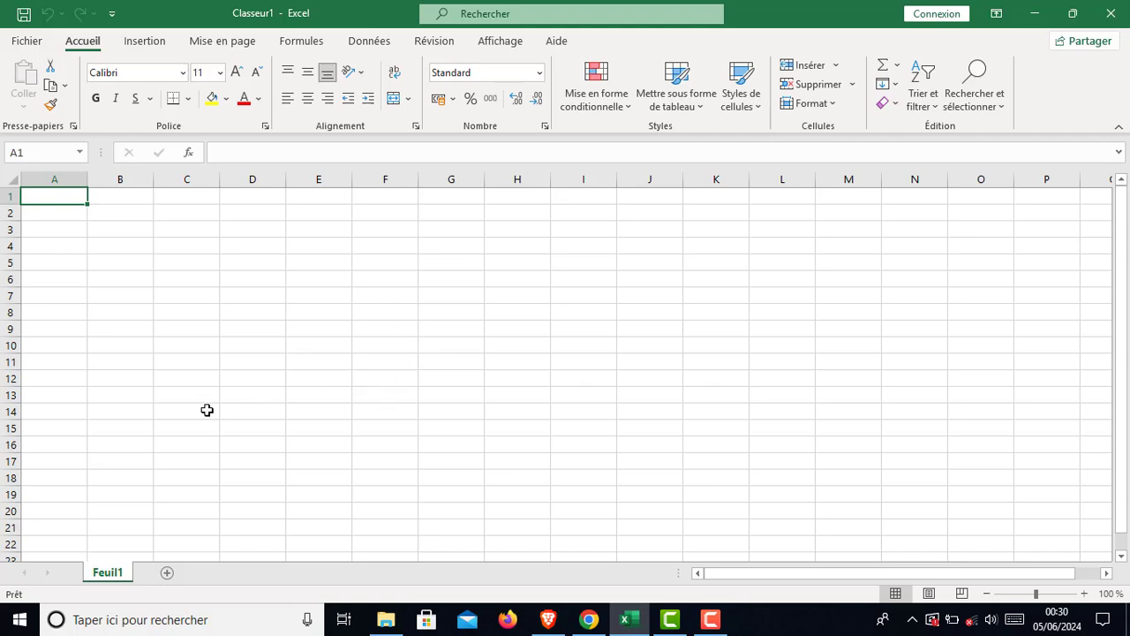
Rename the sheet Feuil1 of the new workbook as Stock.
double_click(107, 574)
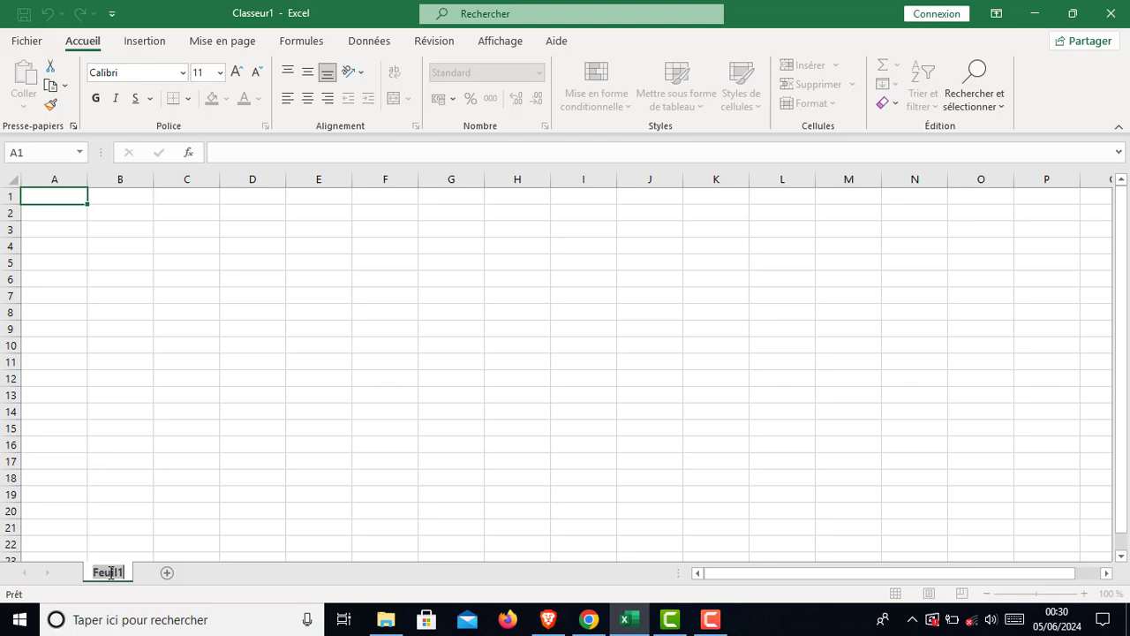
type("Sto")
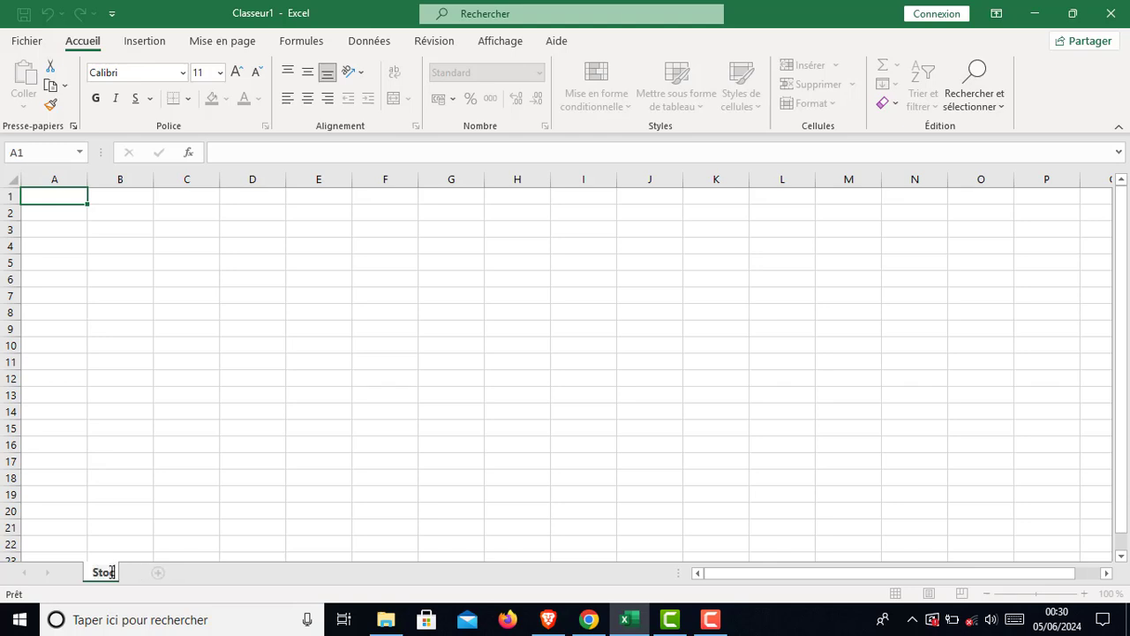
type("ck")
key("Return")
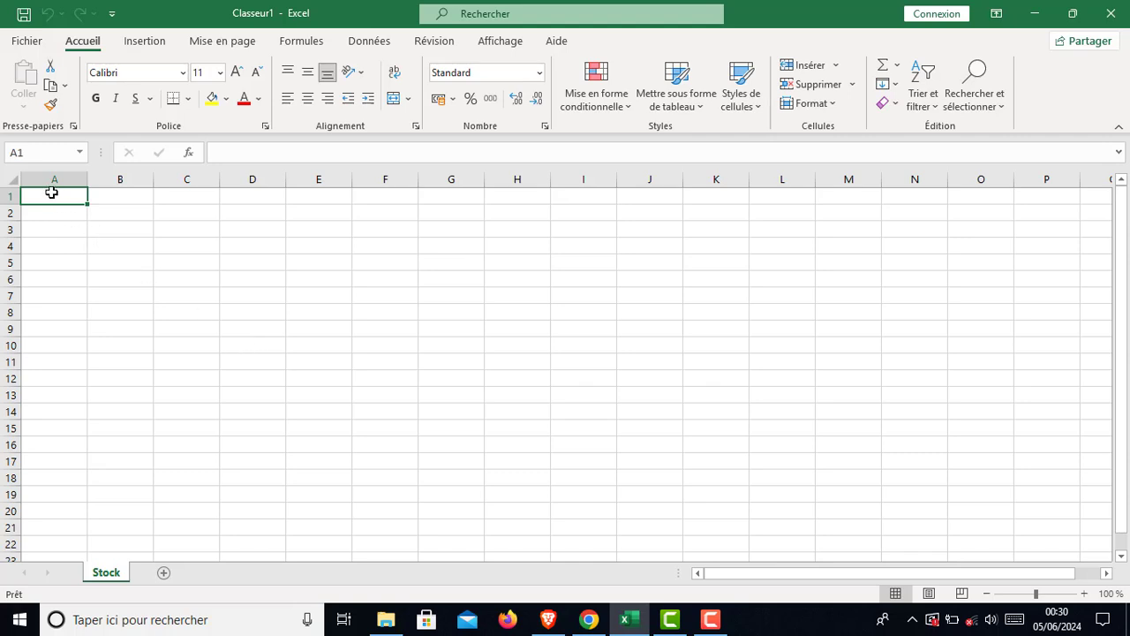
Merge and centre cells A1:H3 and enter the title SUIVI DE STOCK POUR PETITE ENTREPRISE in the merged cell.
left_click_drag(50, 191, 509, 229)
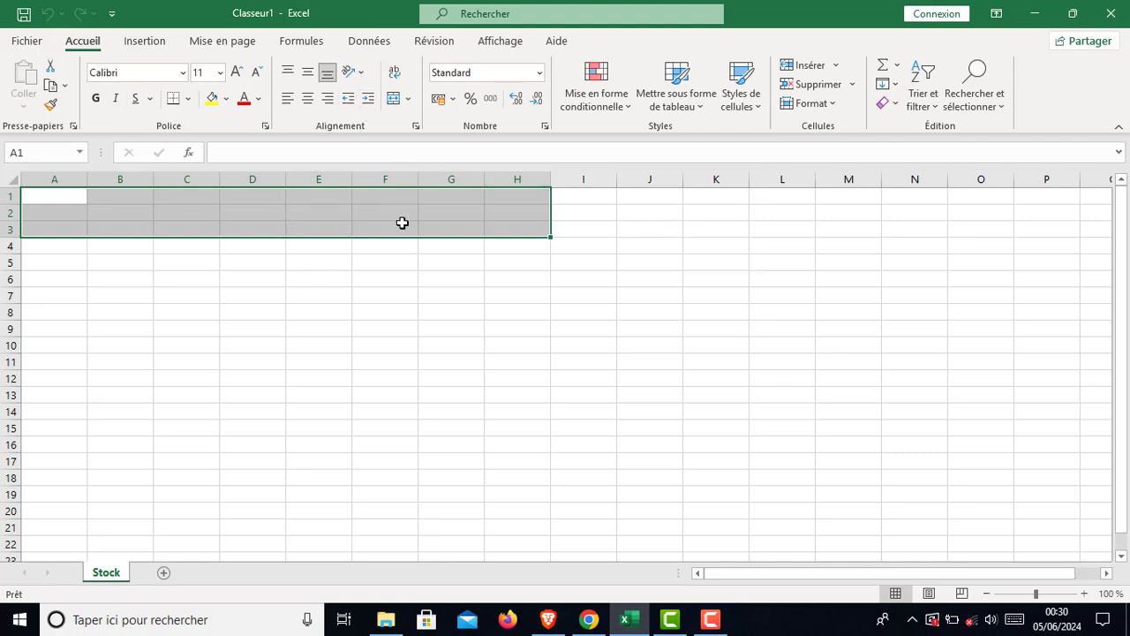
left_click(394, 99)
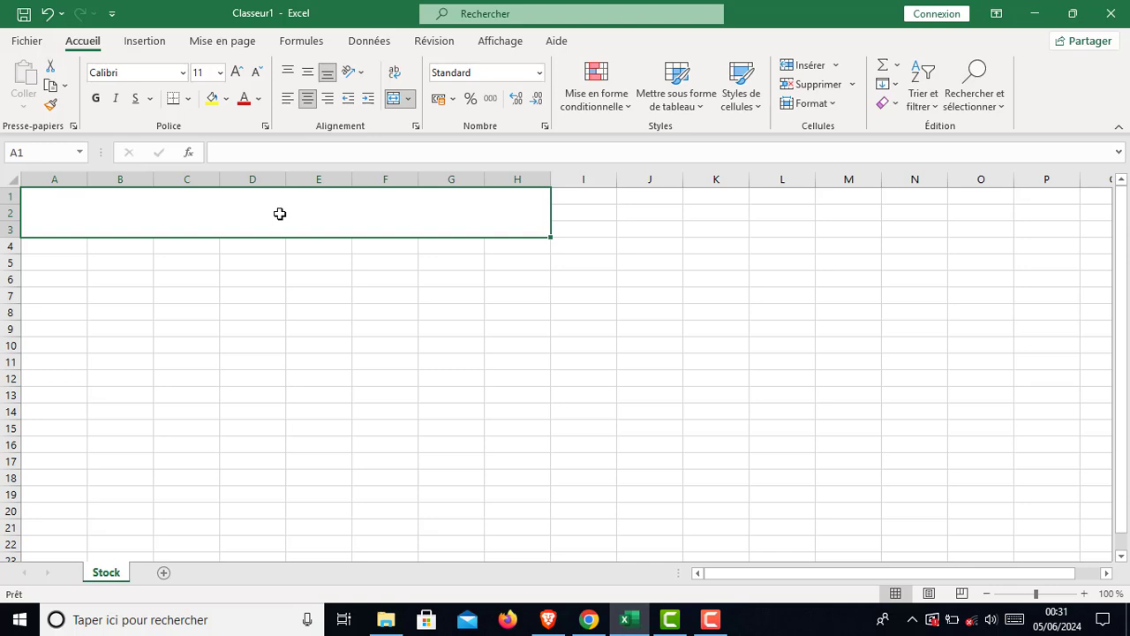
type("Su")
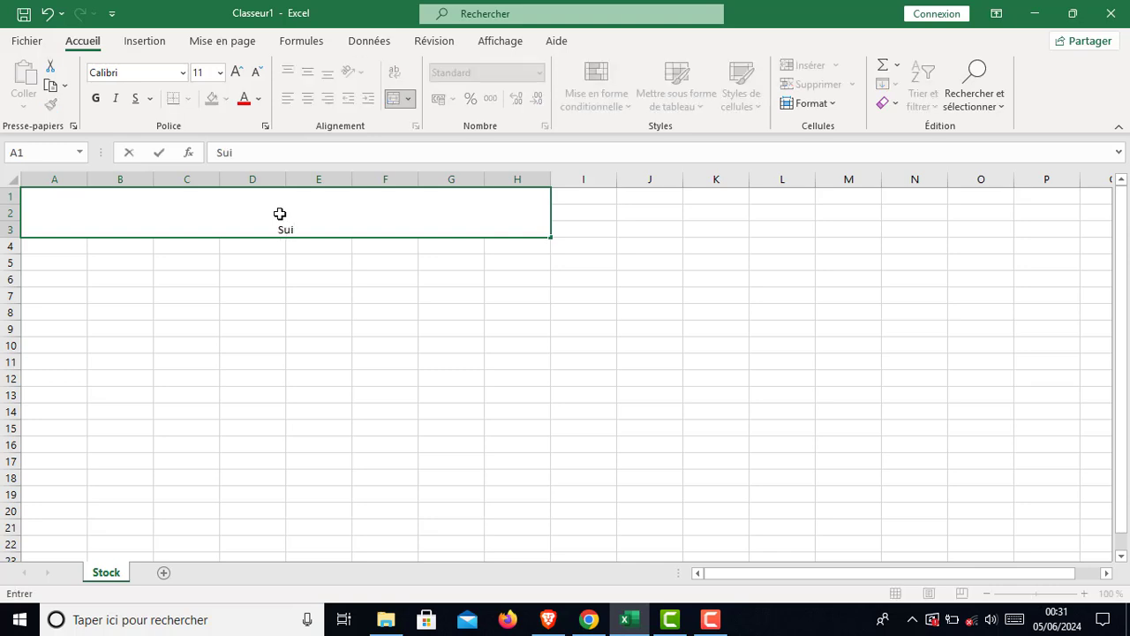
key("BackSpace")
type("UIVI DE STOCK")
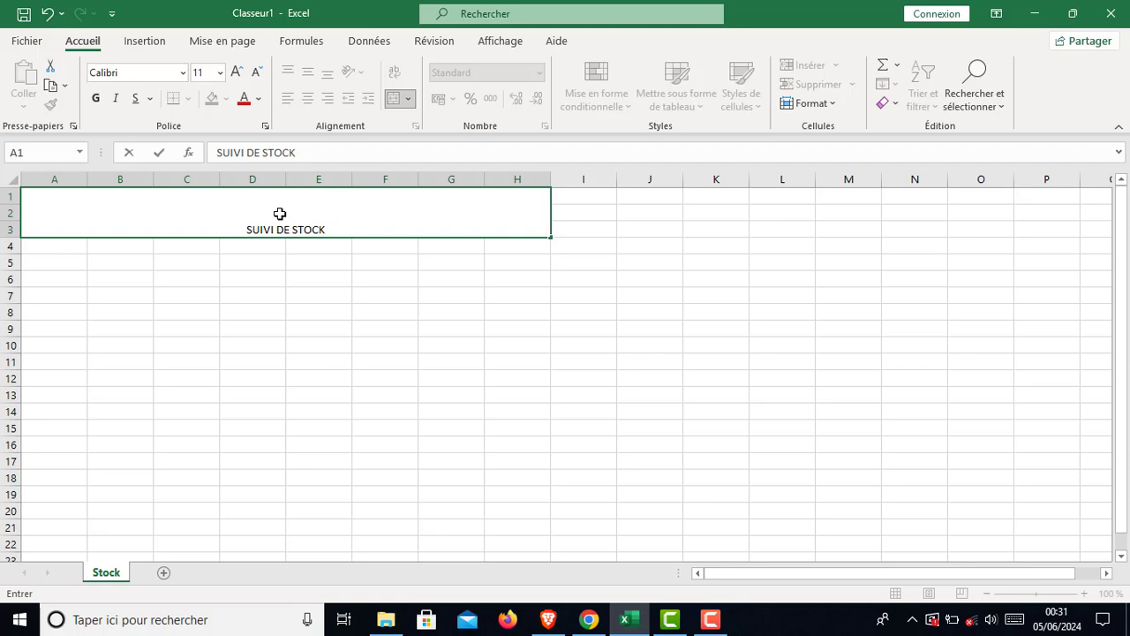
type(" POUR")
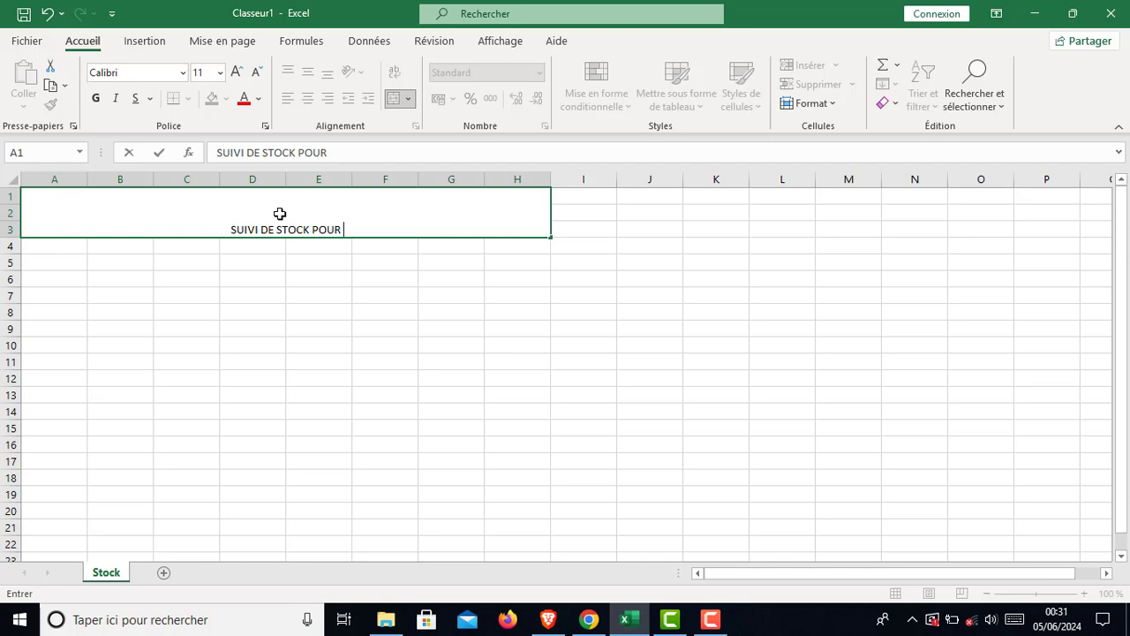
type(" PEI")
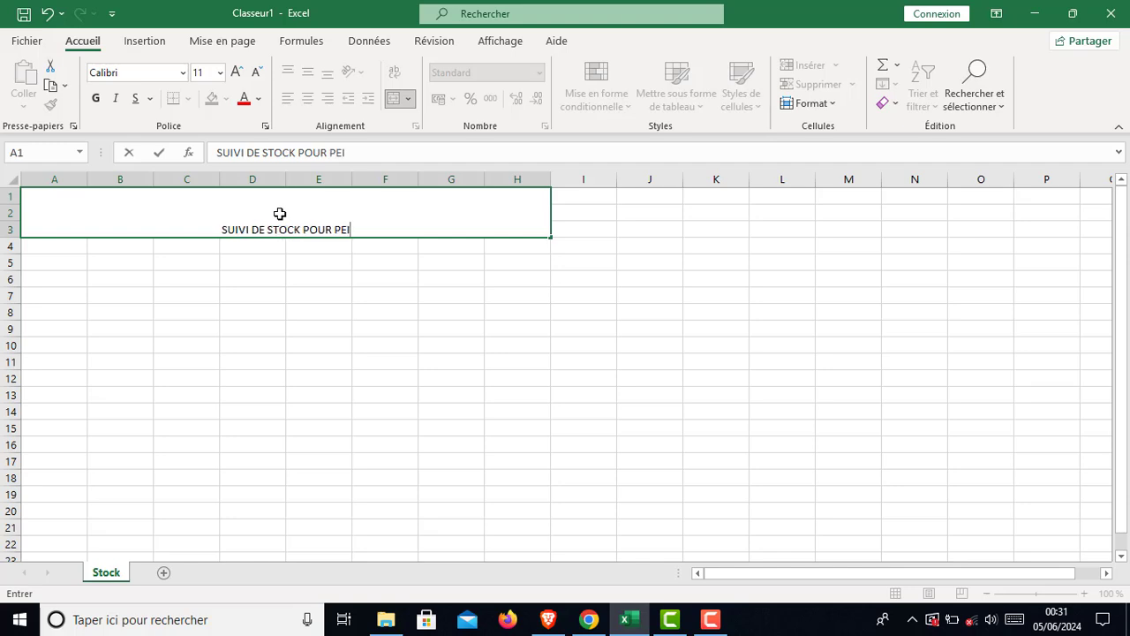
key("BackSpace")
type("TITE")
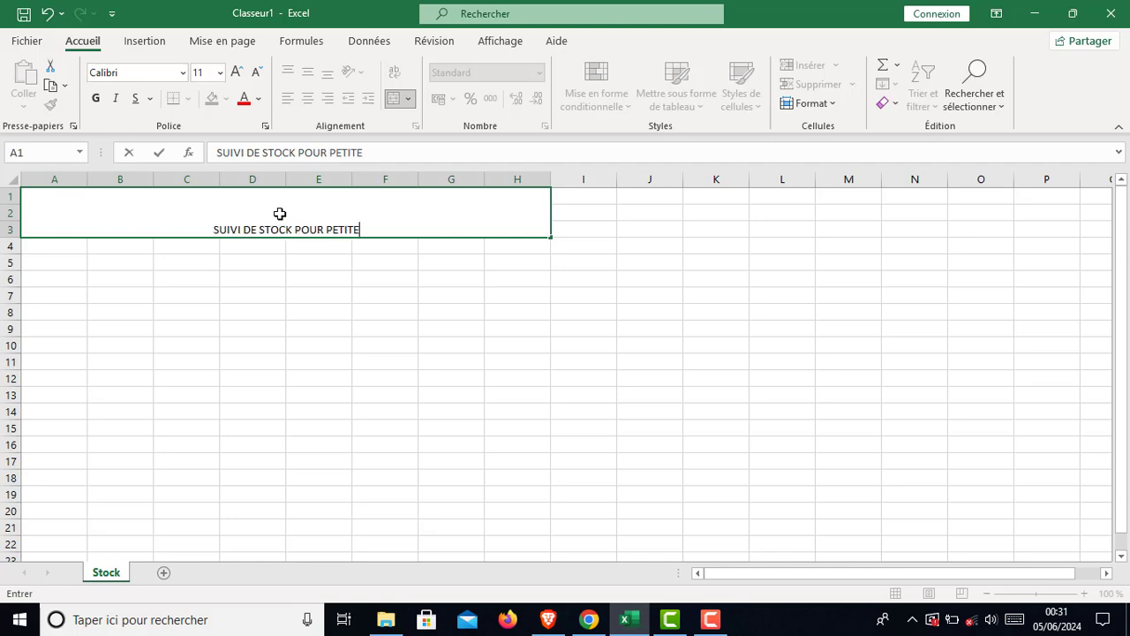
type(" ENTRE")
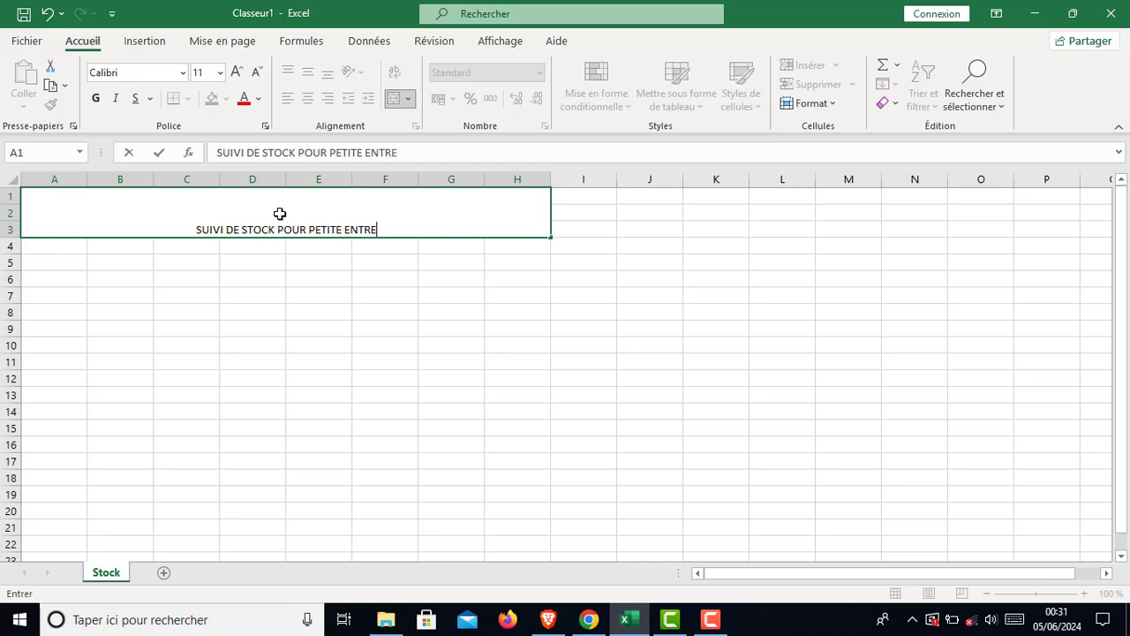
type("PRISE")
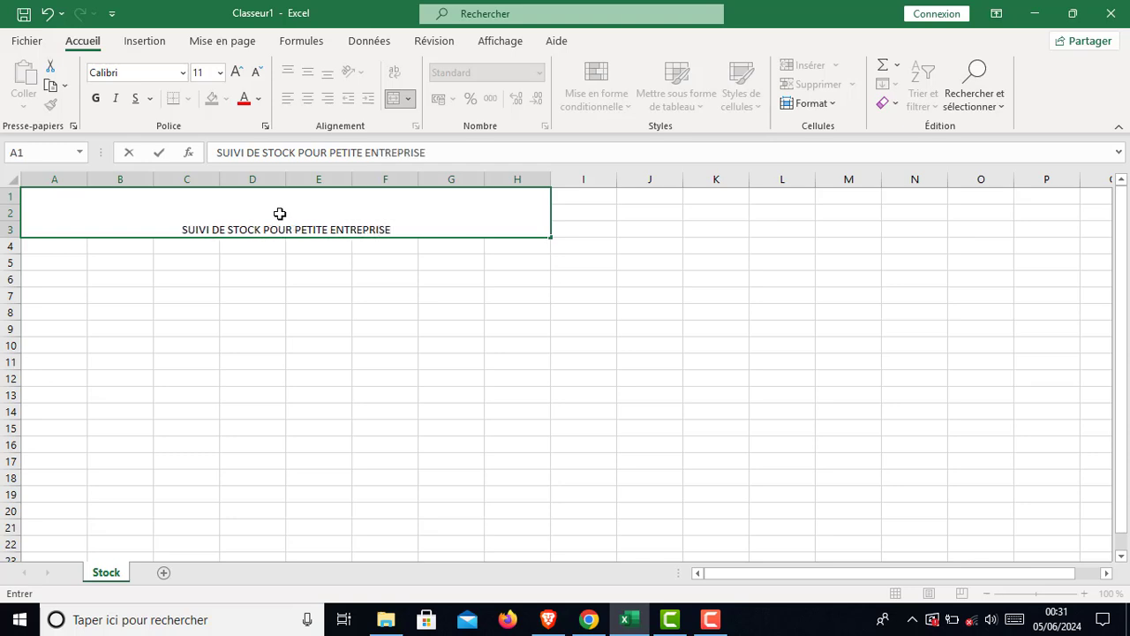
left_click(300, 313)
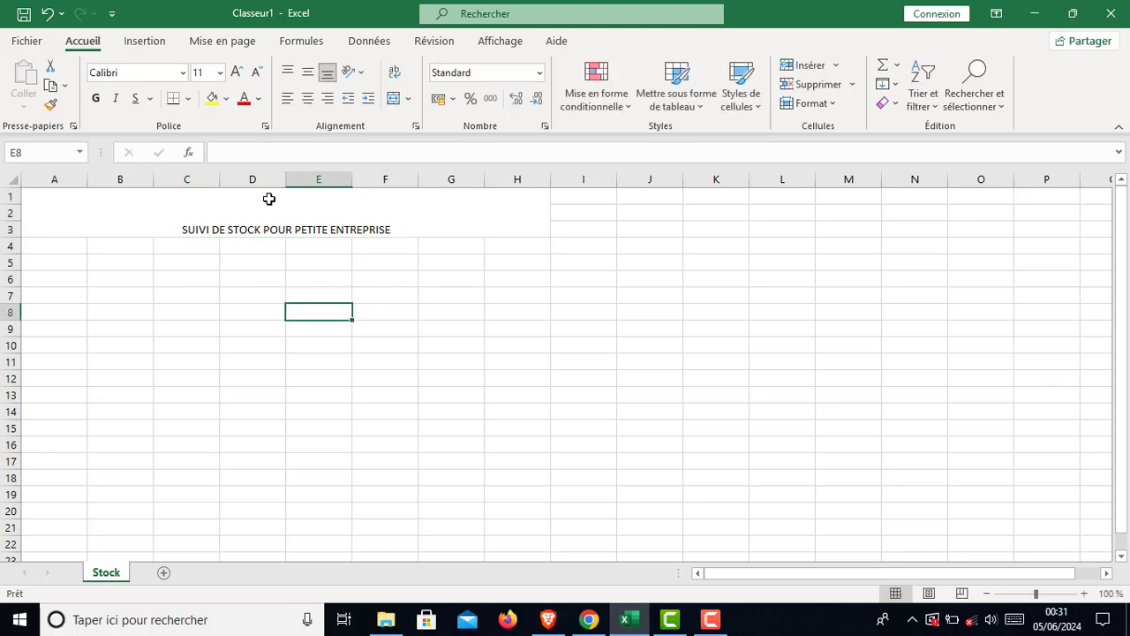
Increase the font size of the merged title to 26.
left_click(270, 200)
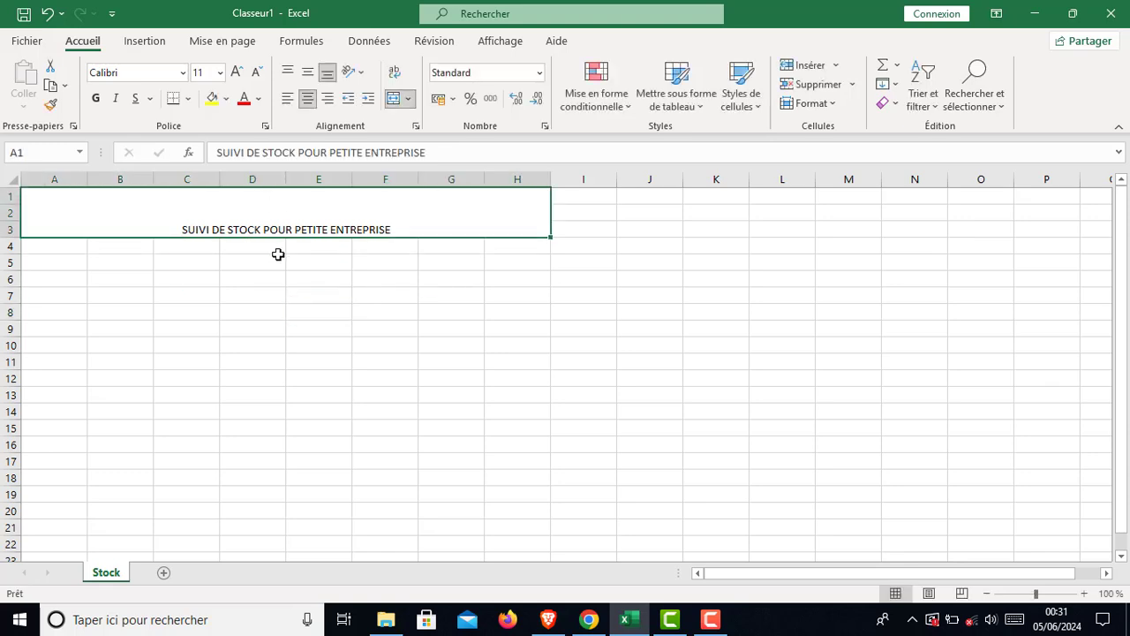
left_click(235, 72)
left_click(236, 71)
left_click(235, 76)
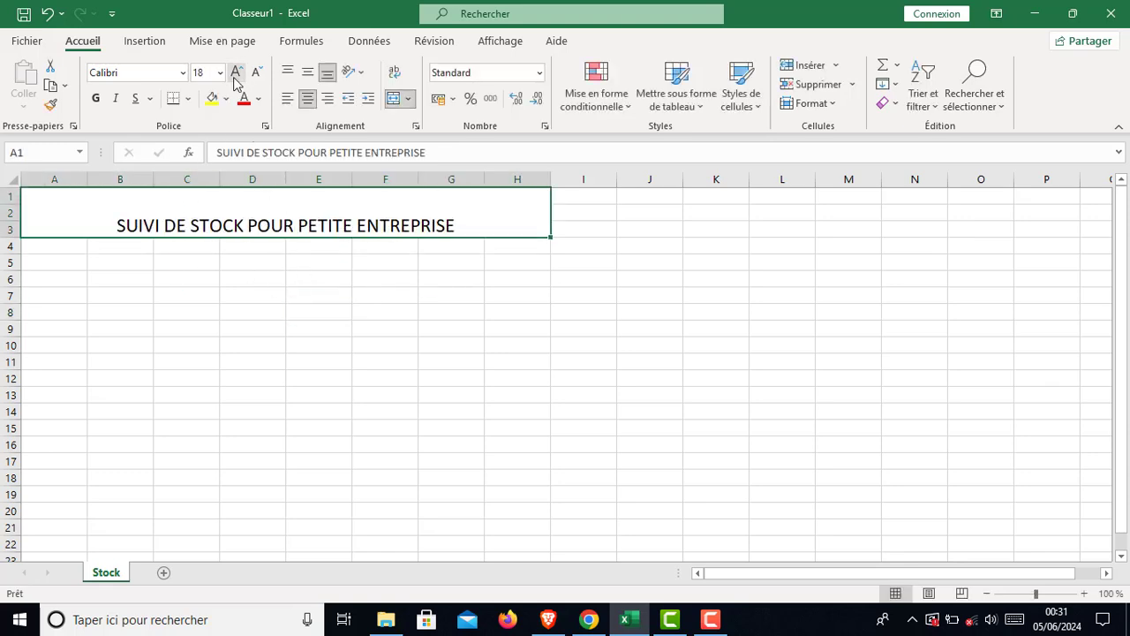
left_click(235, 76)
left_click(235, 76)
left_click(235, 75)
left_click(235, 76)
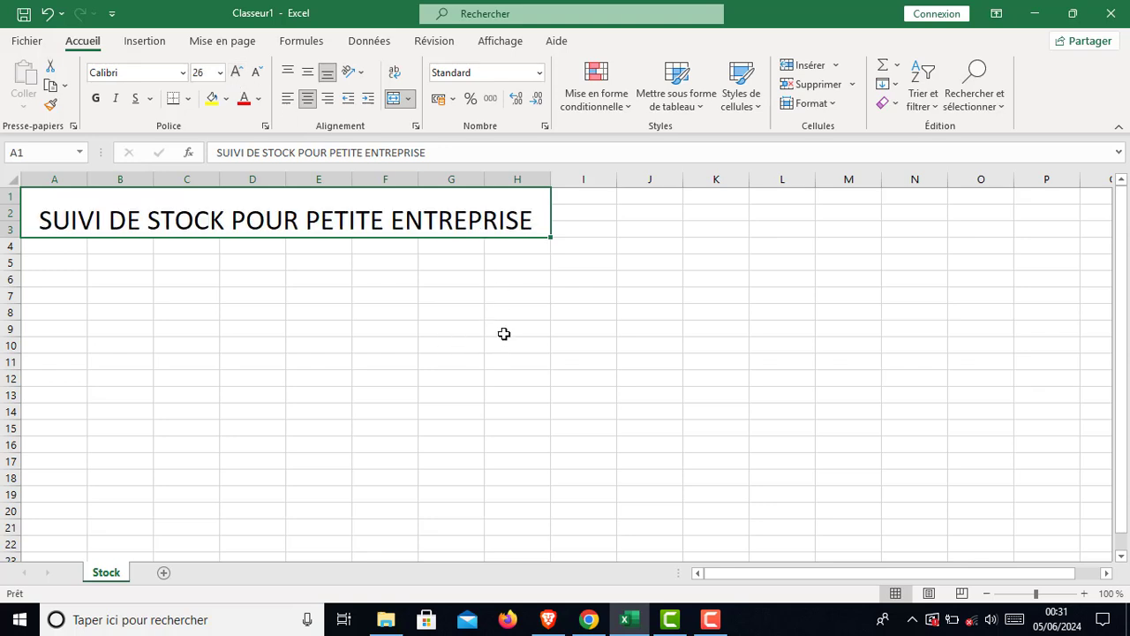
left_click(476, 329)
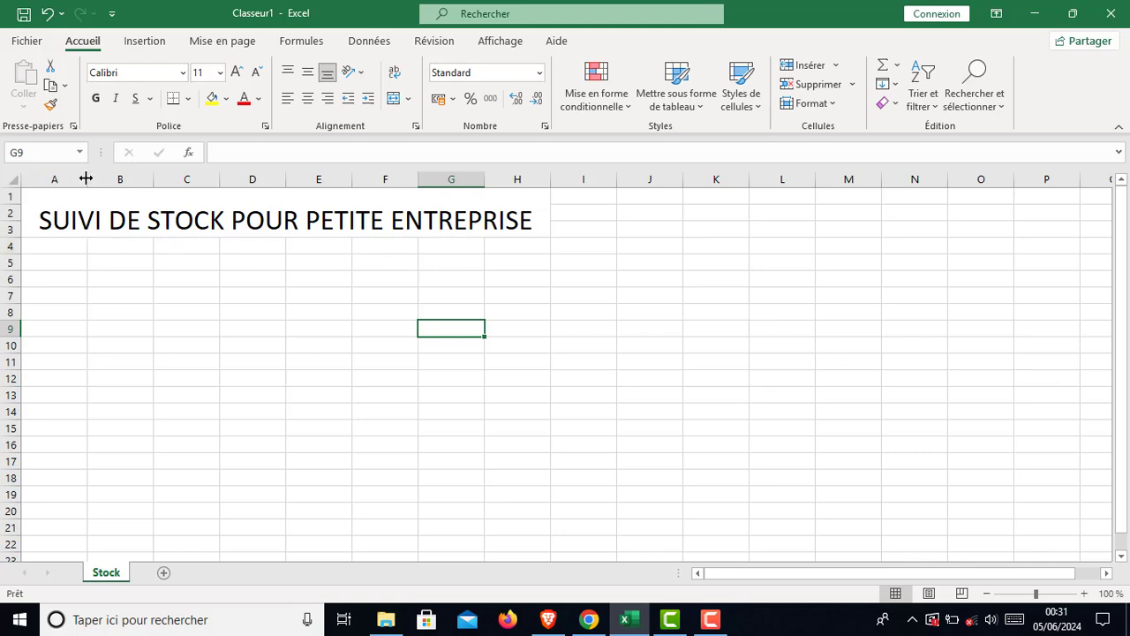
Widen column A to about double and enter the headers Produit in A4 and Prix Unitaire in B4.
left_click_drag(87, 182, 156, 185)
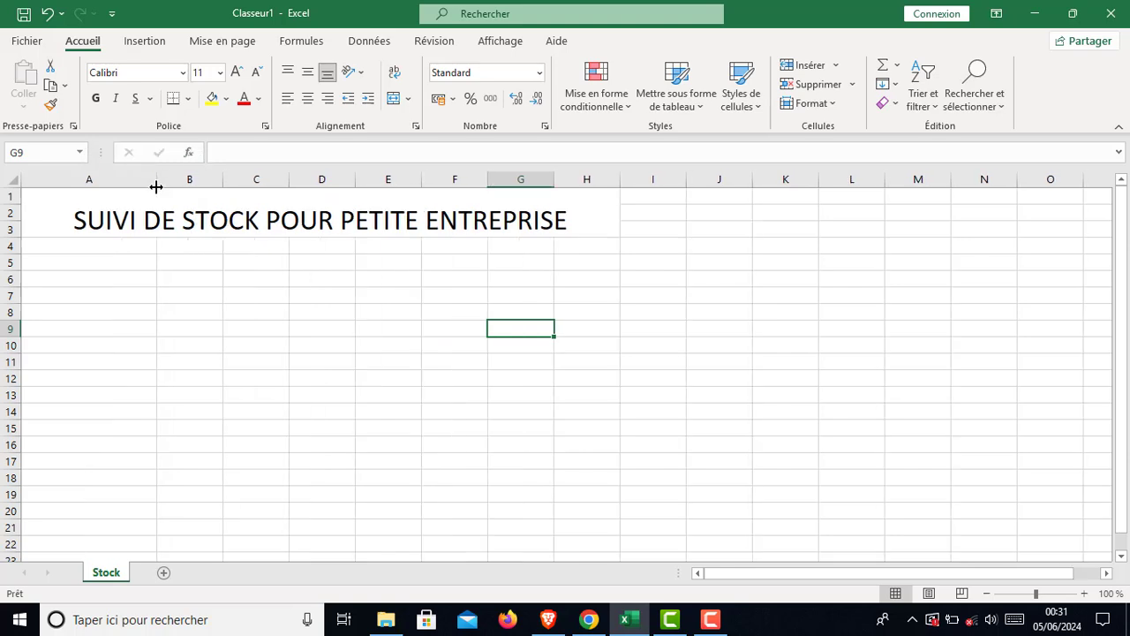
left_click(106, 246)
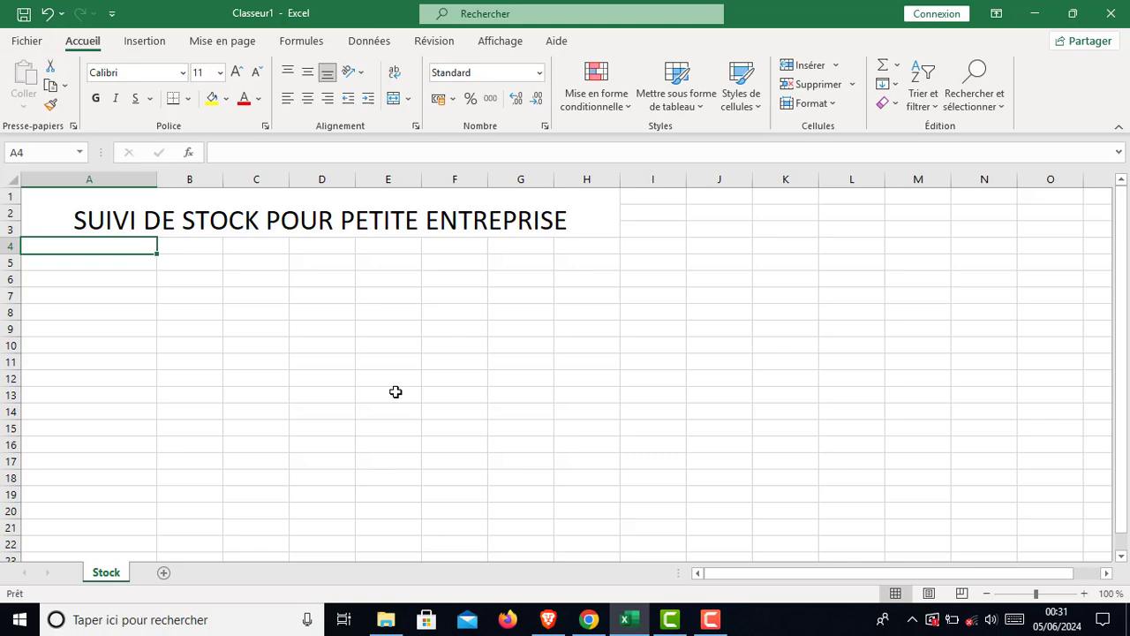
type("Produit")
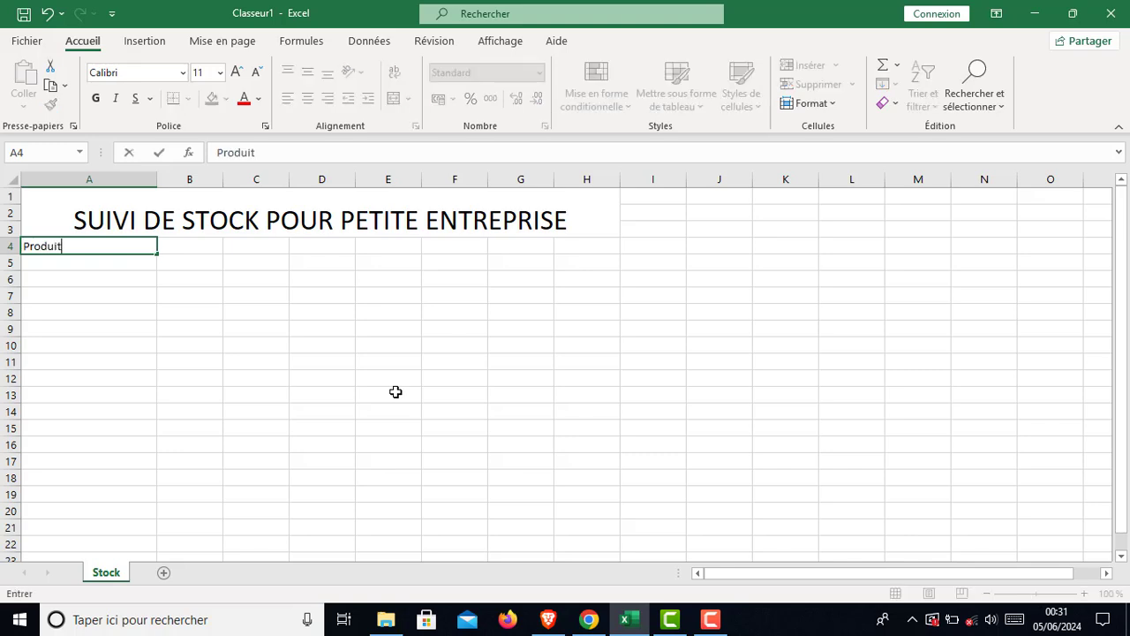
key("Tab")
type("P")
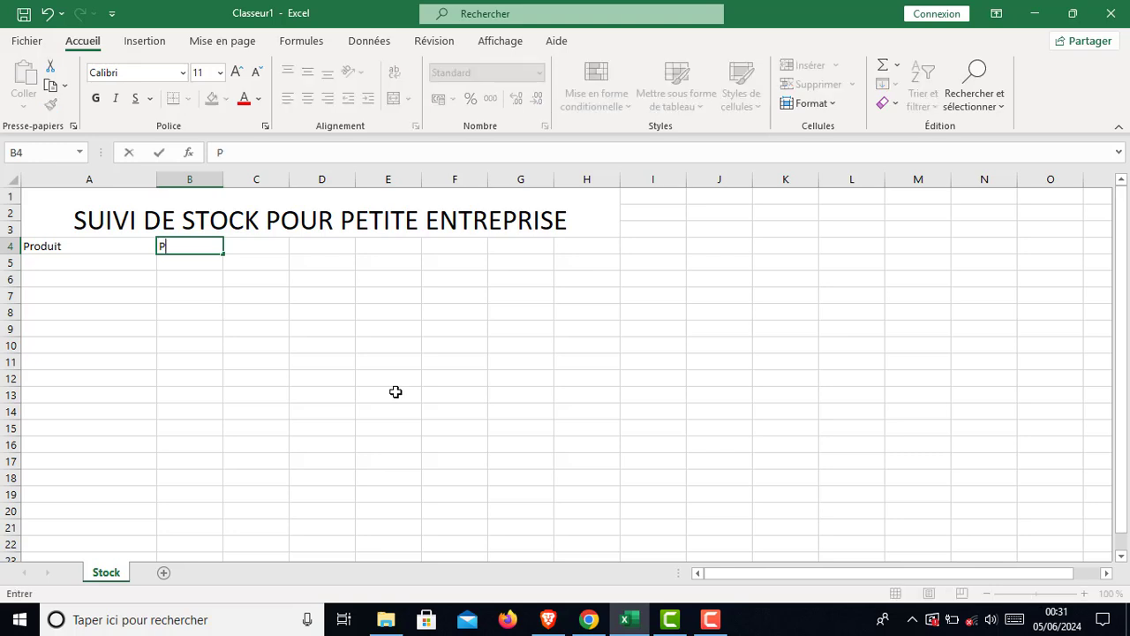
type("rix Unitaire")
key("Tab")
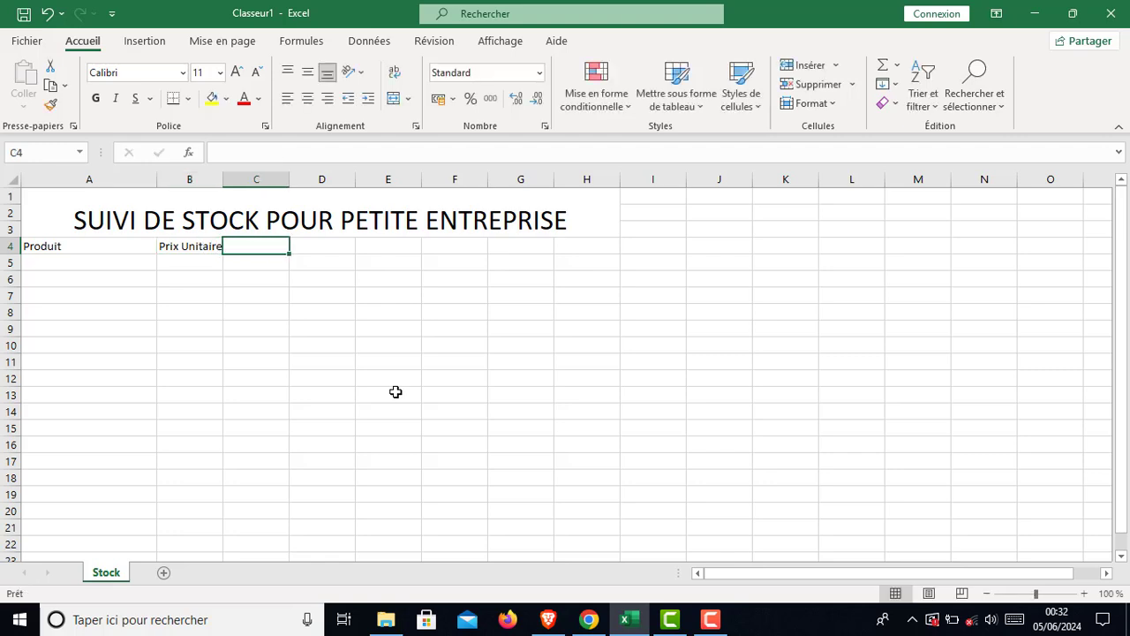
Enter the headers Quantité(en stock) in C4 and Quantité(Vendue) in D4.
type("Qu")
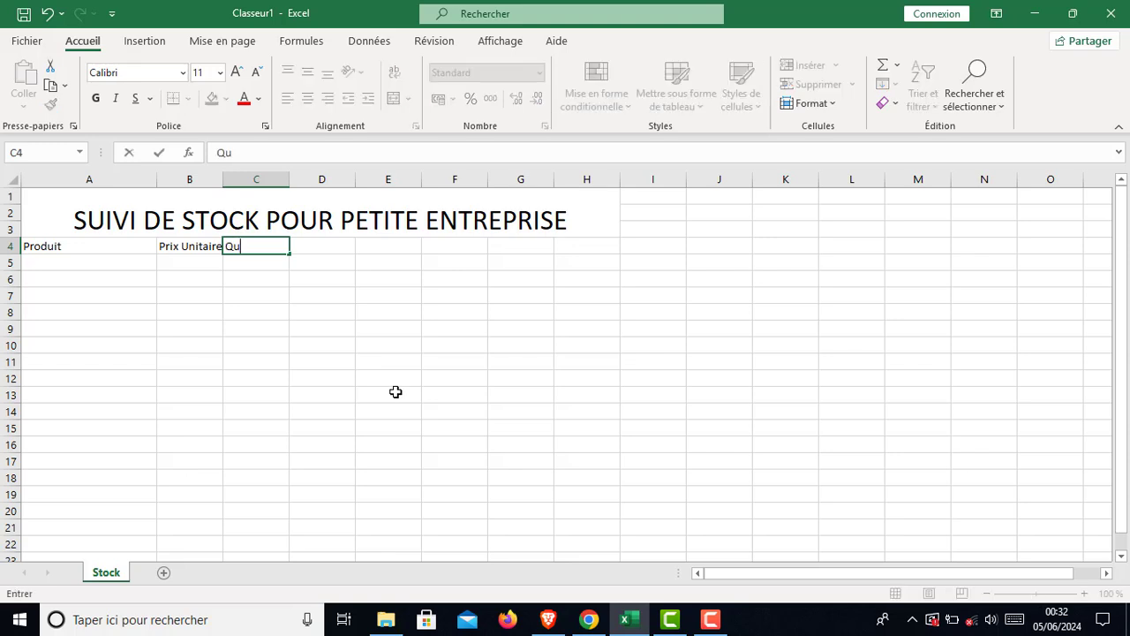
type("antité(e")
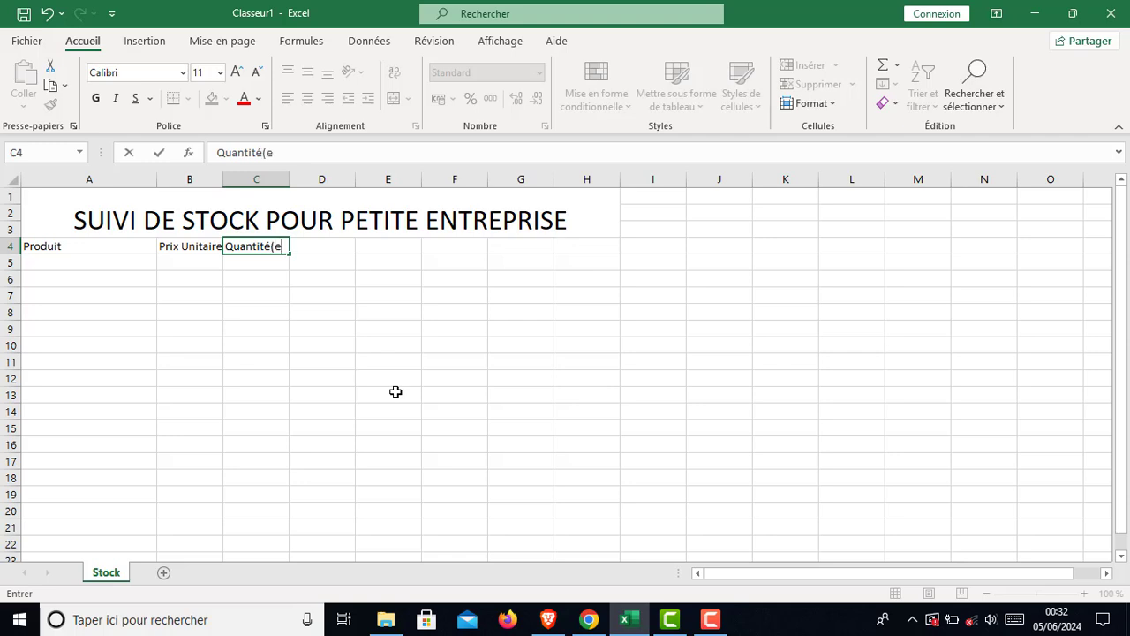
type("n stock)")
key("Tab")
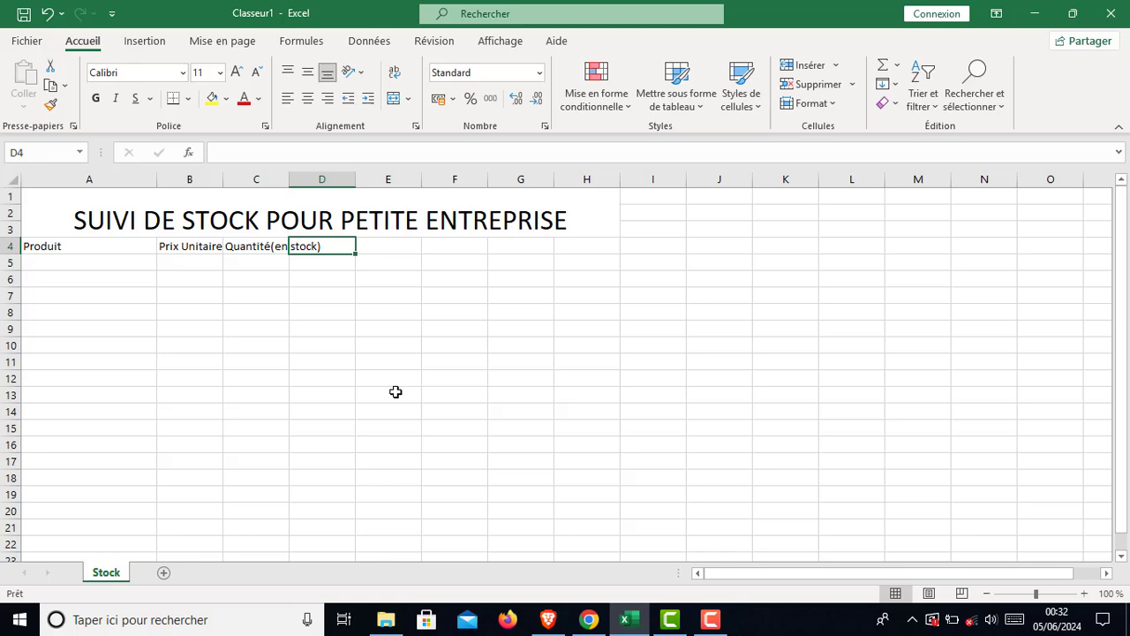
type("Q")
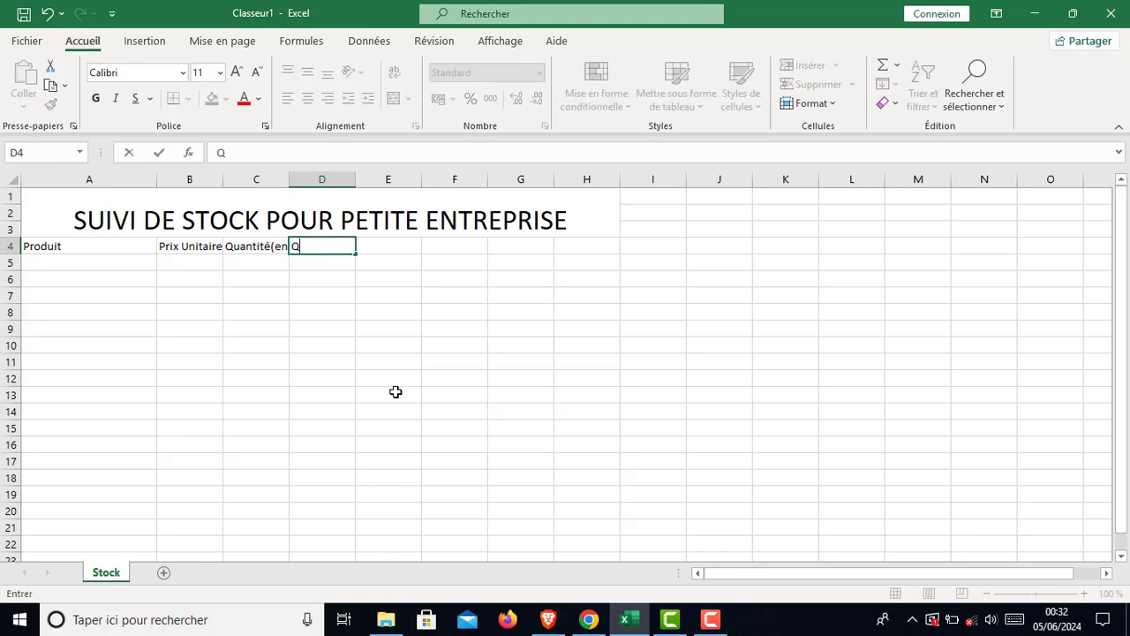
type("uantité(Ven")
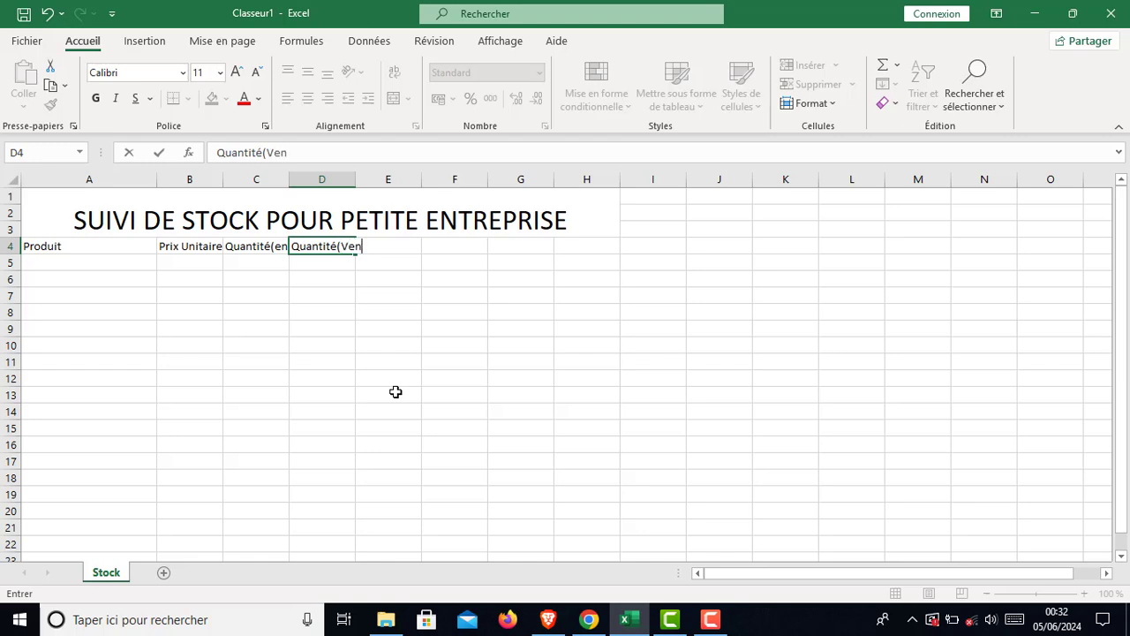
type("due)")
key("Tab")
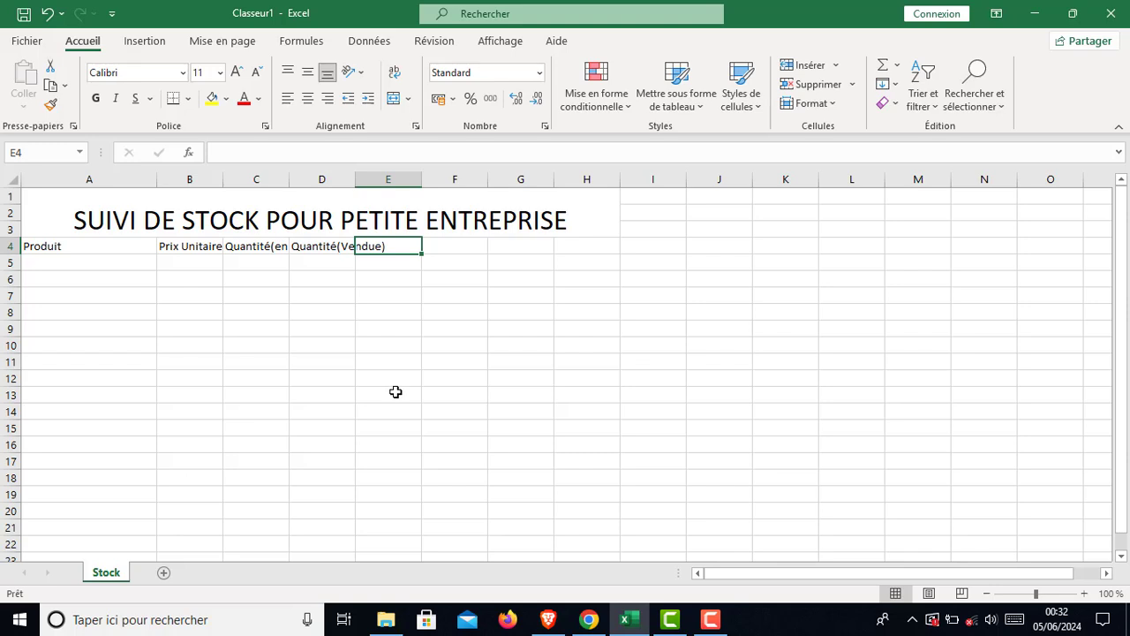
Enter the headers Stock(en valeur) in E4 and Vente(en valeur) in F4.
type("S")
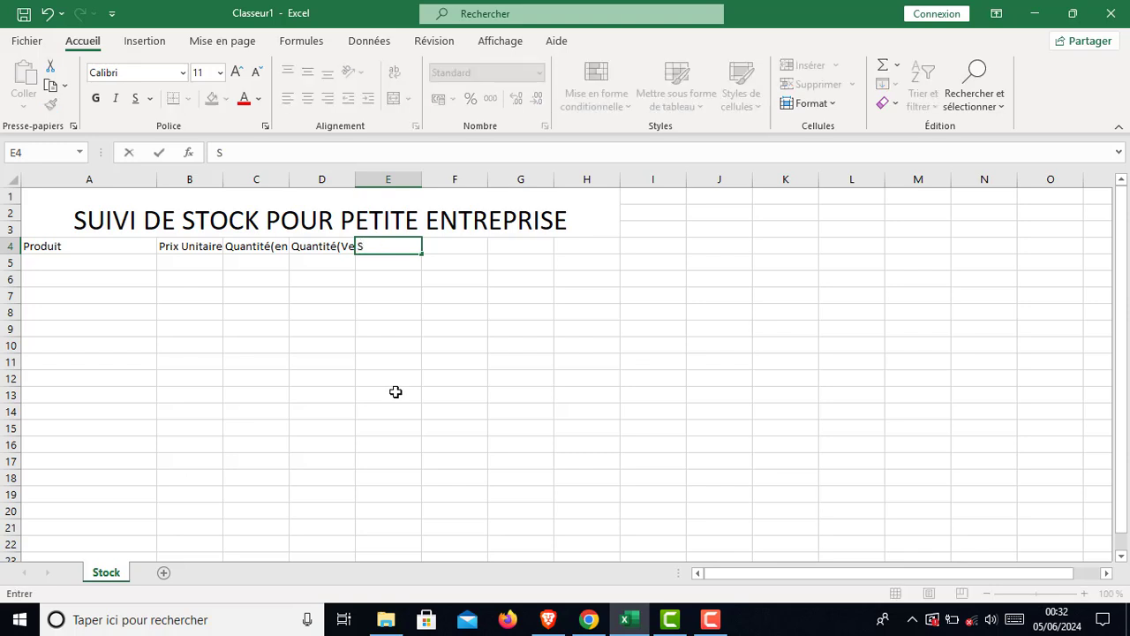
type("tock(en val")
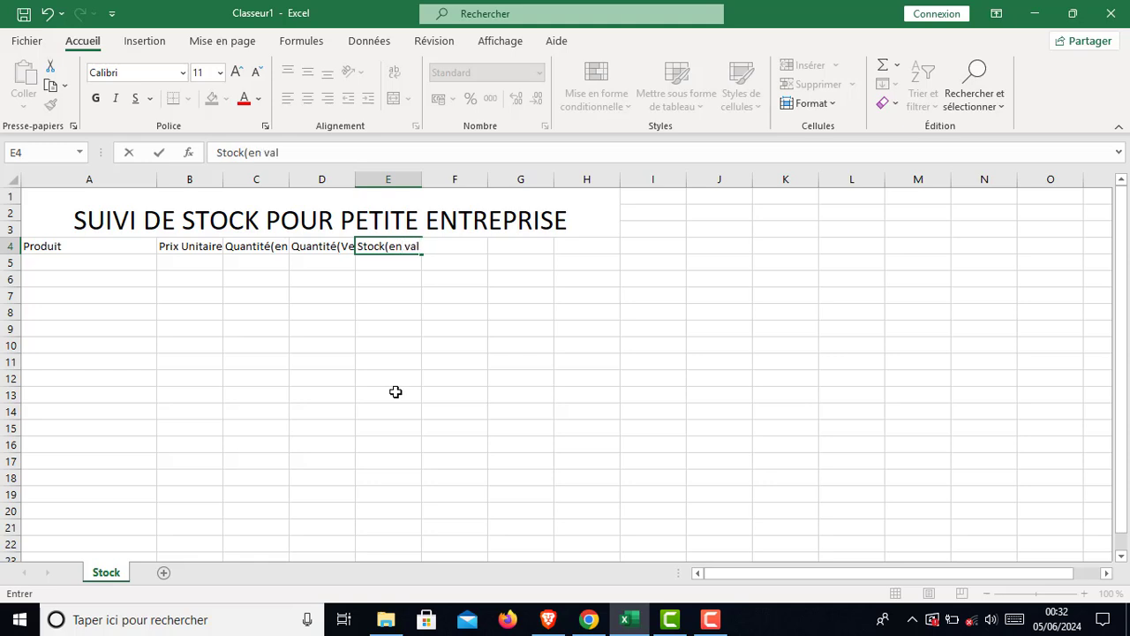
type("eur)")
key("Tab")
type("Vent")
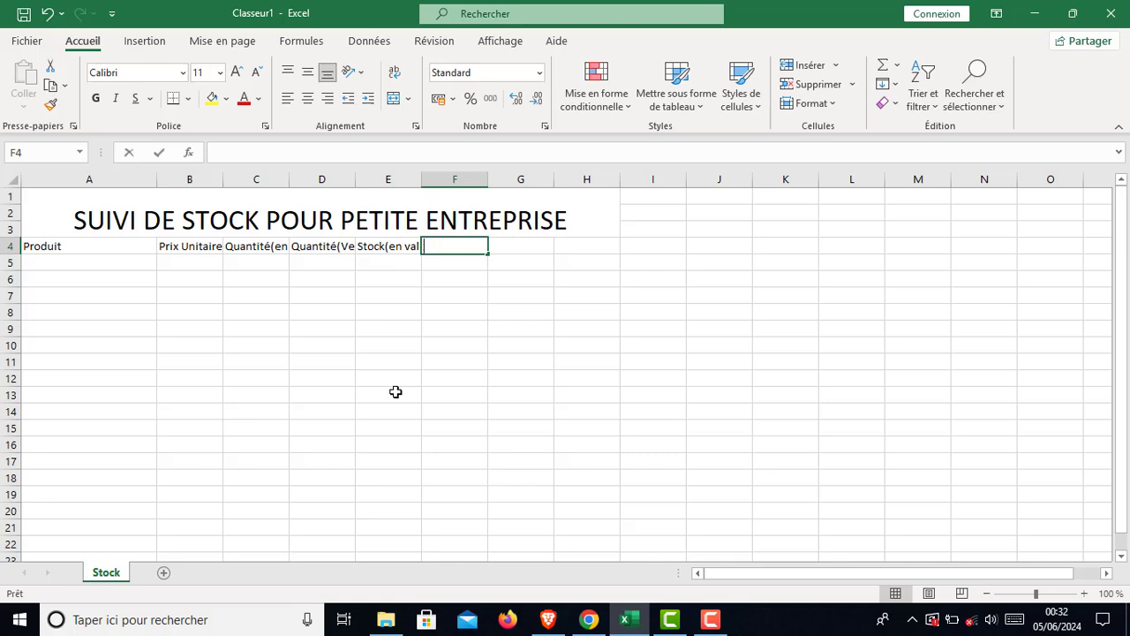
type("e")
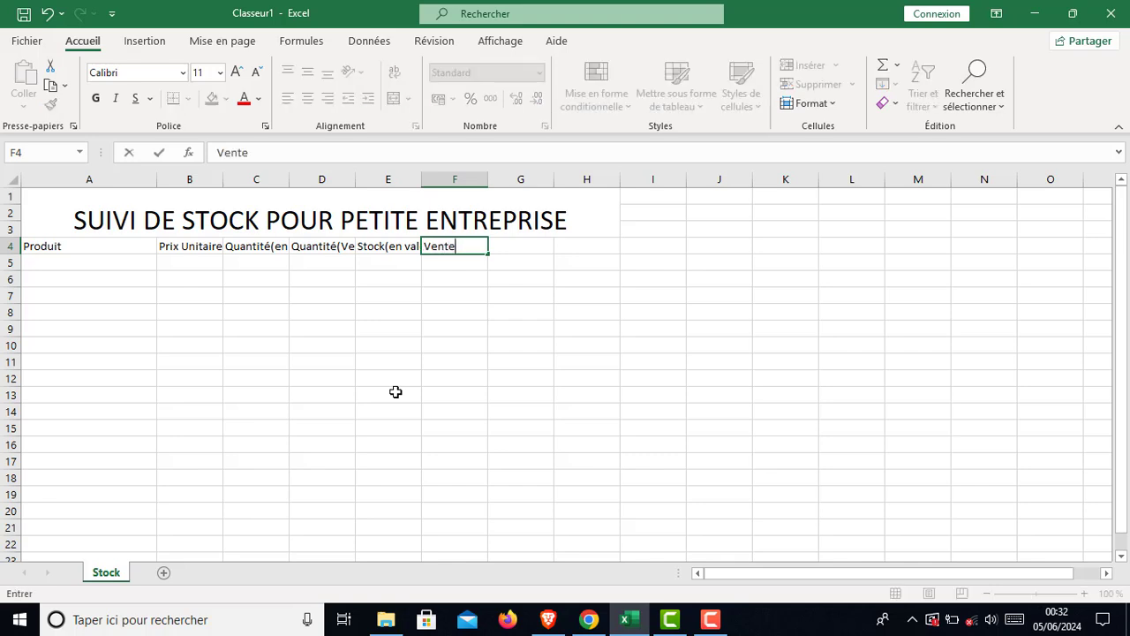
type("(en valeur")
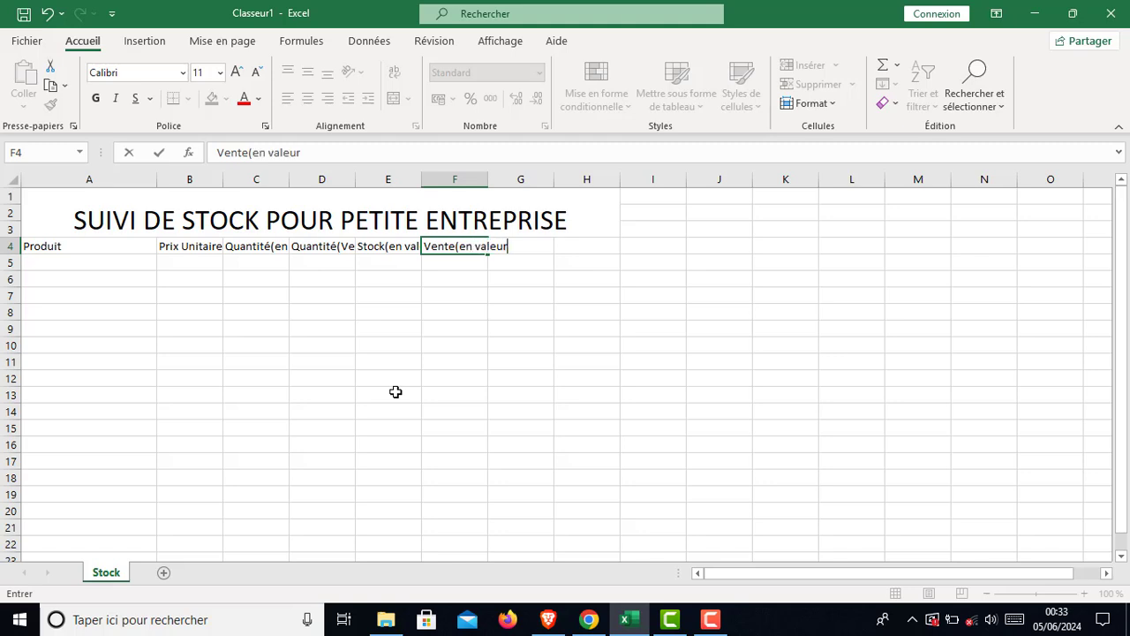
type(")")
key("Tab")
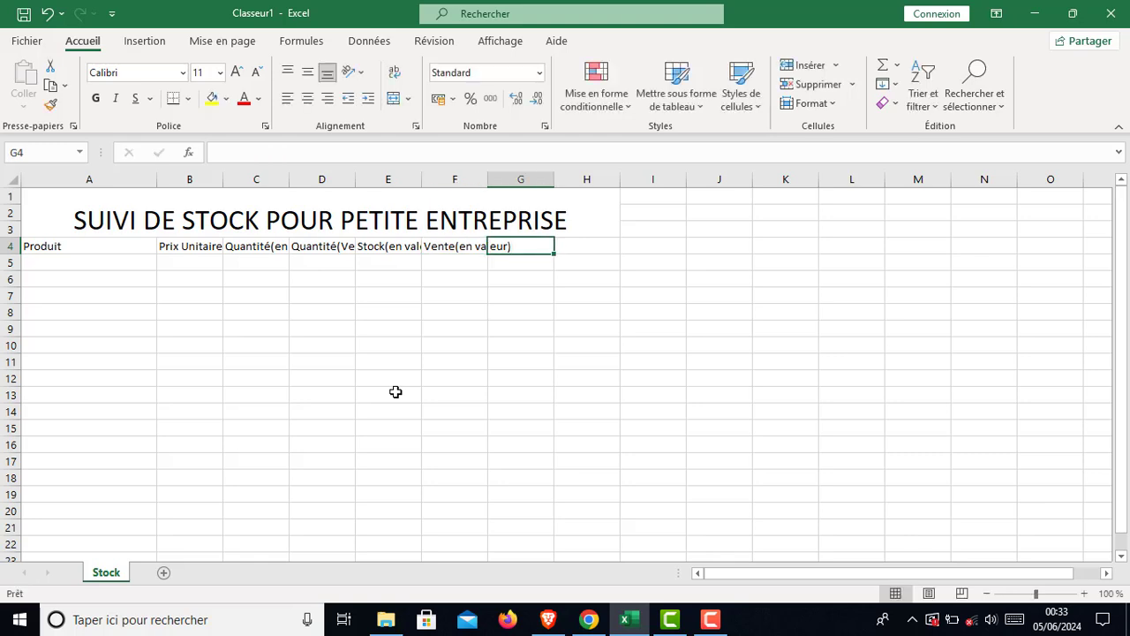
Enter the headers Stock(disponible) in G4 and Situation in H4.
type("Stock")
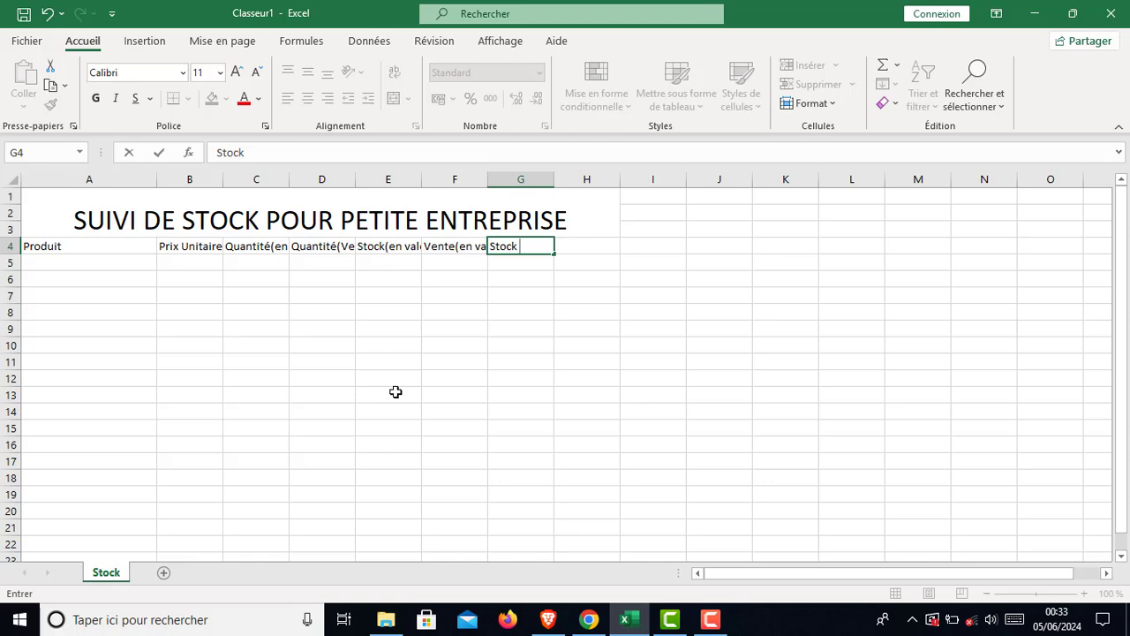
key("BackSpace")
type("(disponible")
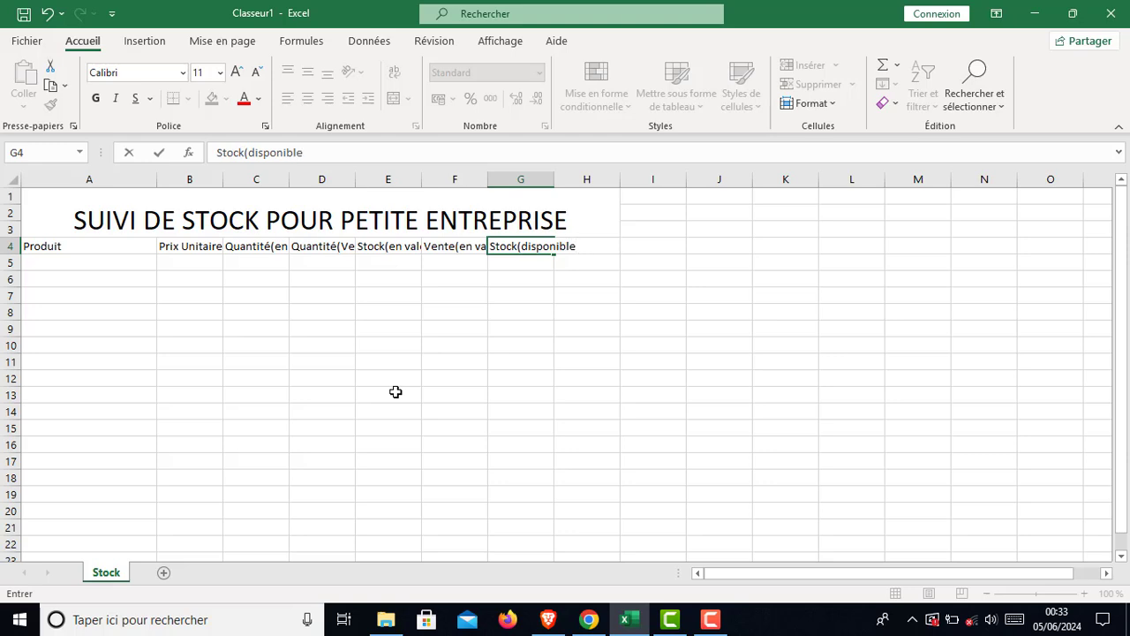
type(")")
key("Tab")
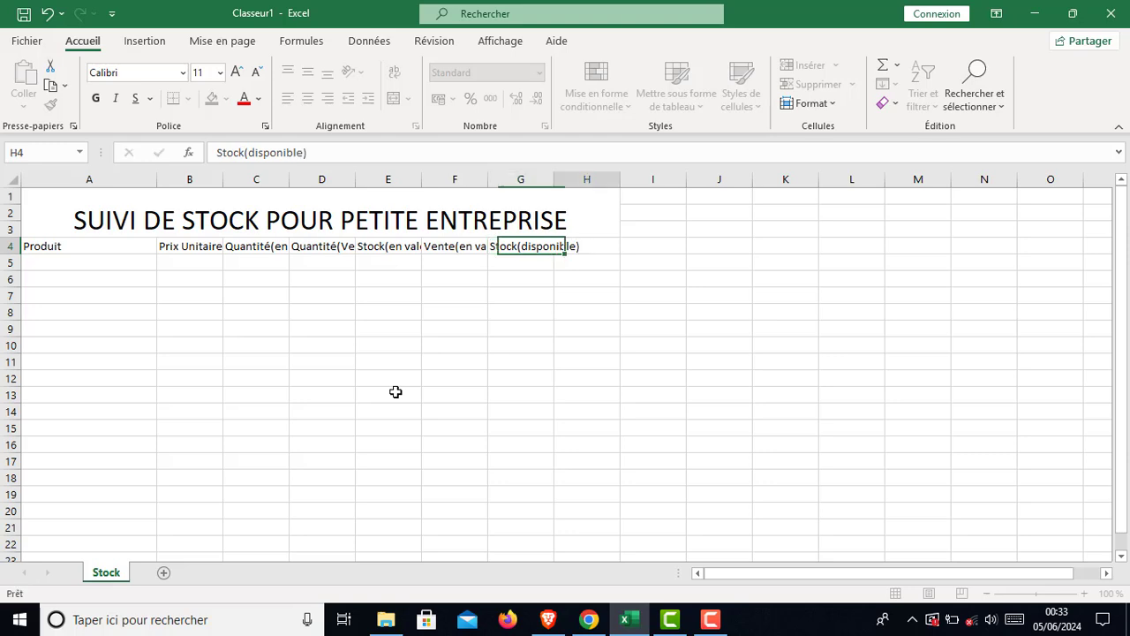
type("S")
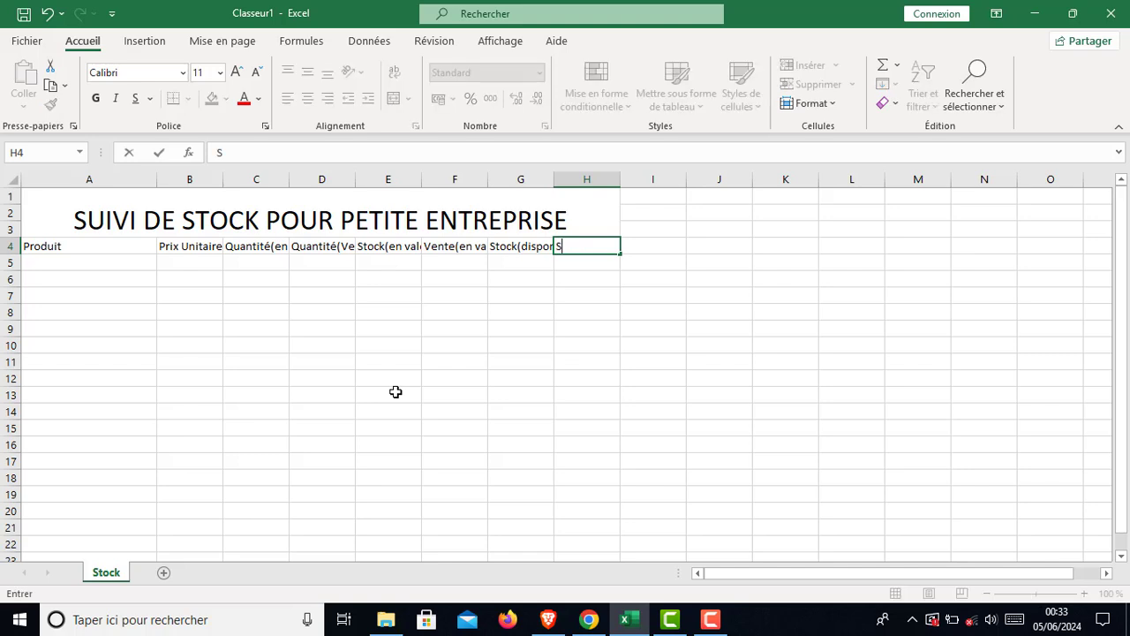
type("ituation")
key("Return")
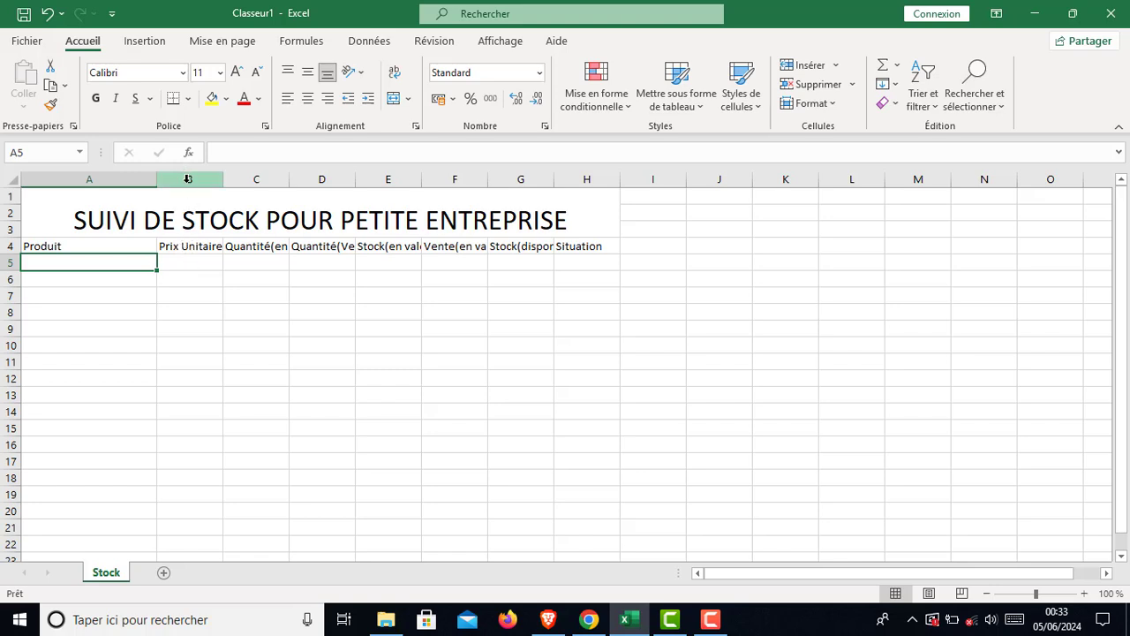
Widen columns B to H equally, to about 1.2 times their original width.
left_click_drag(187, 179, 645, 180)
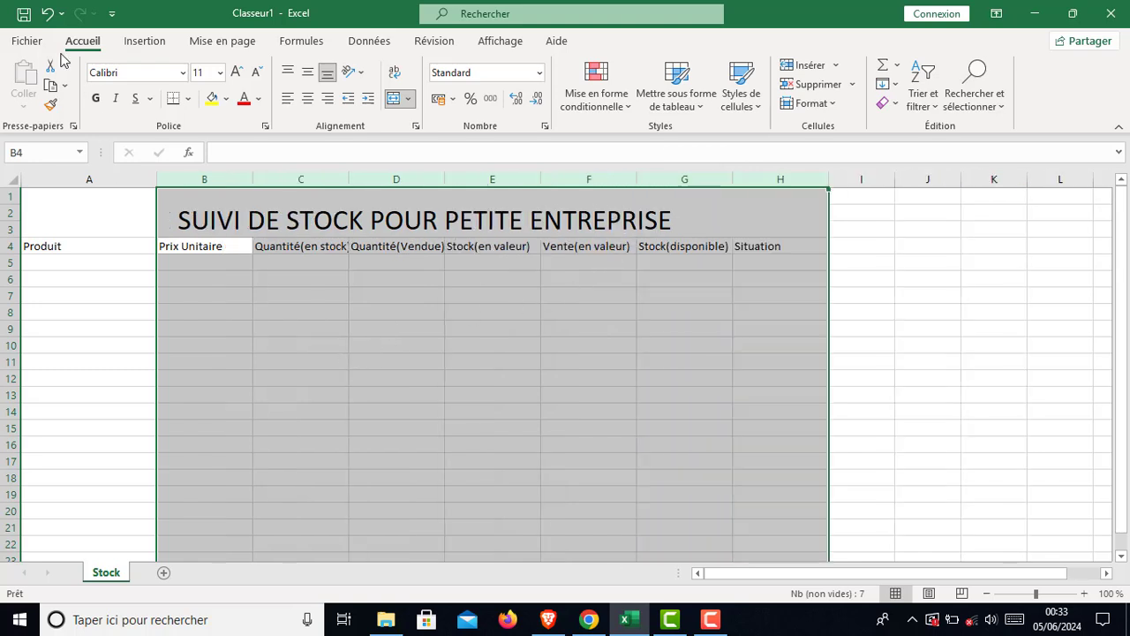
left_click(48, 13)
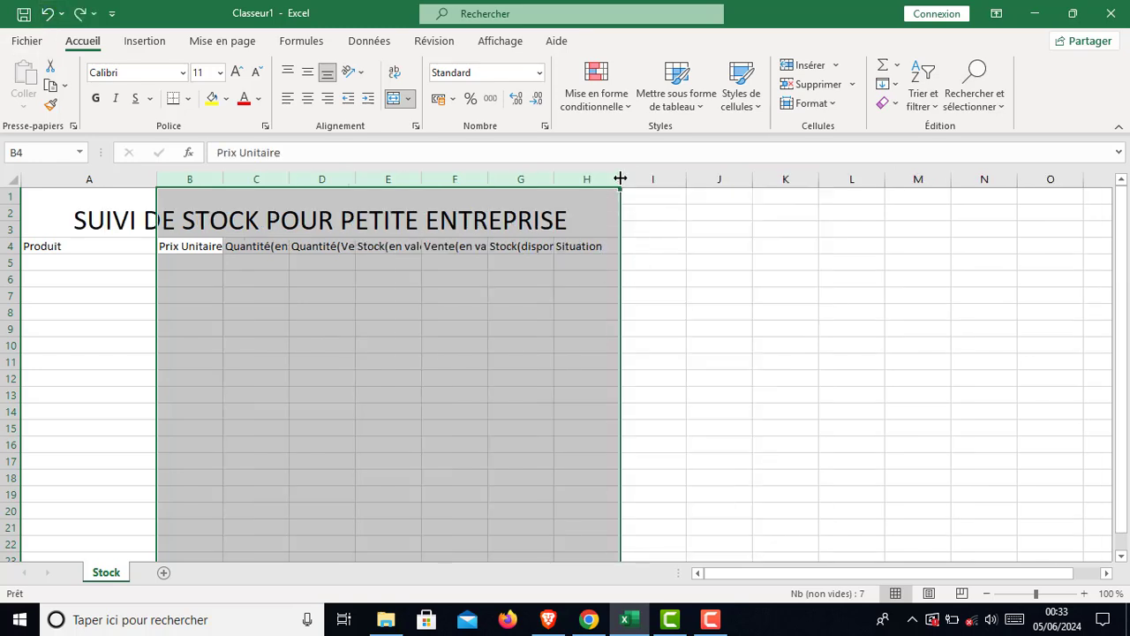
left_click_drag(621, 179, 637, 178)
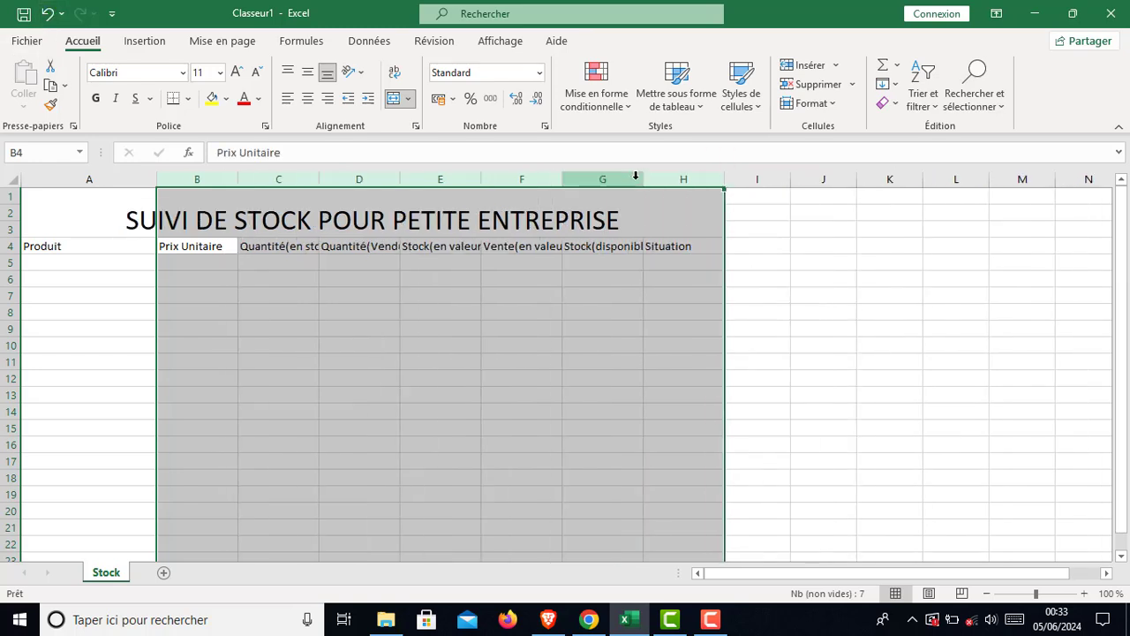
left_click(408, 411)
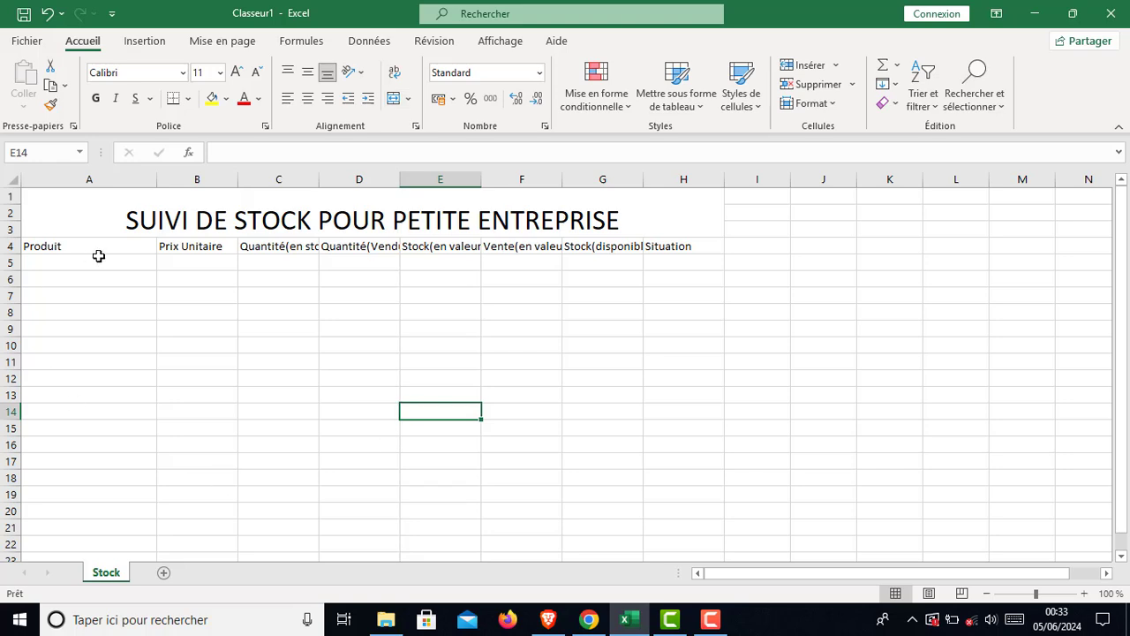
Split the C4 header onto two lines within the cell, with "(en stock)" below "Quantité".
left_click(274, 245)
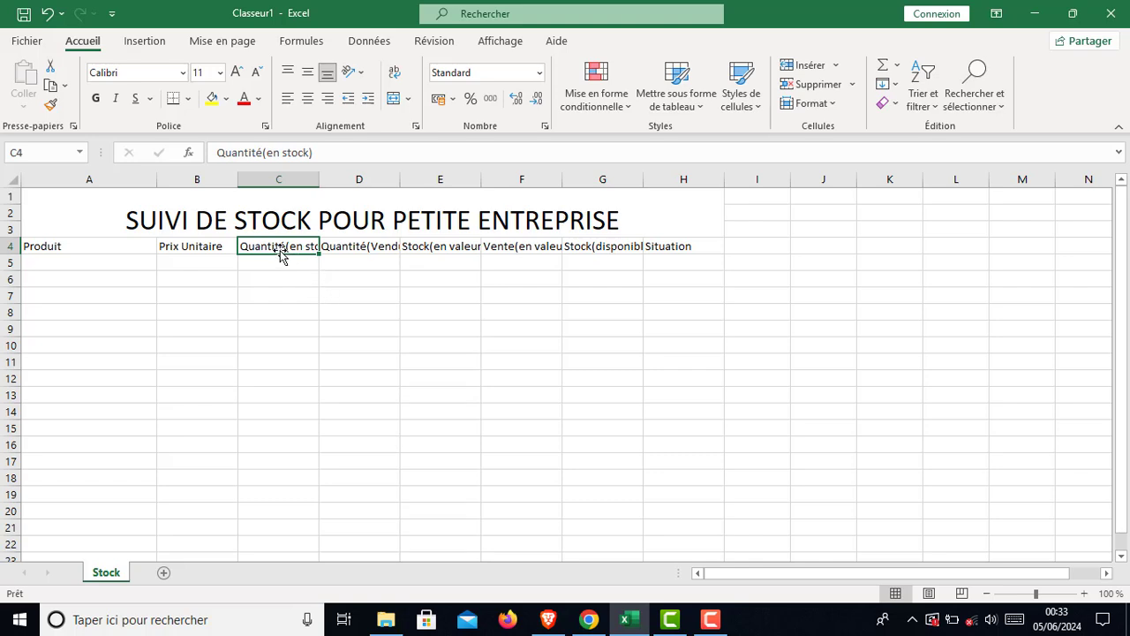
left_click(217, 152)
left_click_drag(245, 152, 344, 156)
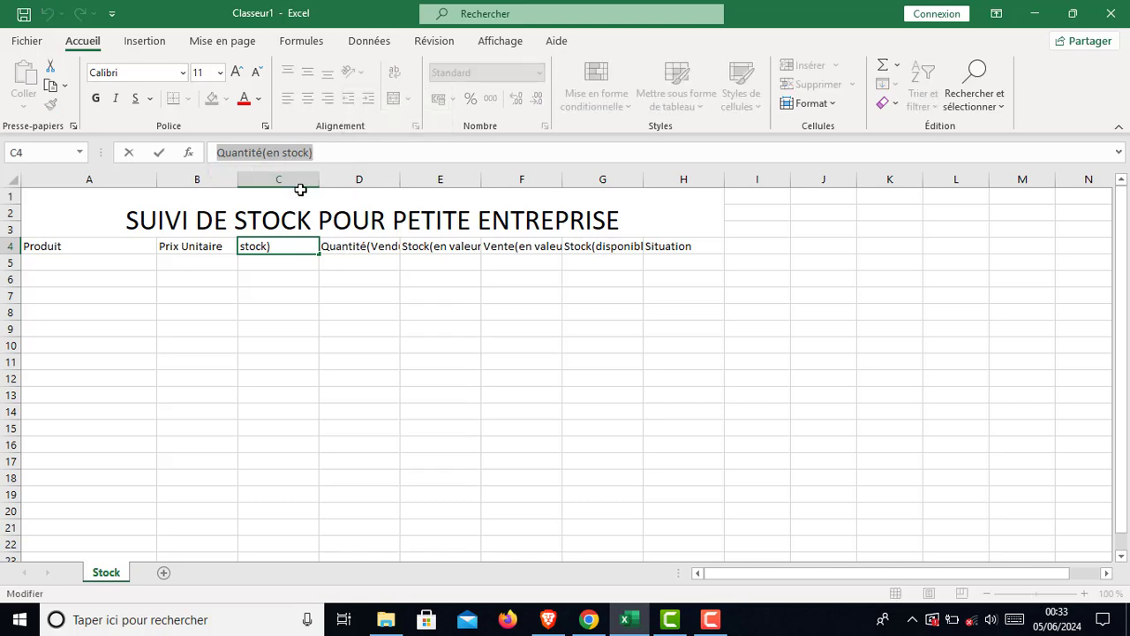
left_click(264, 152)
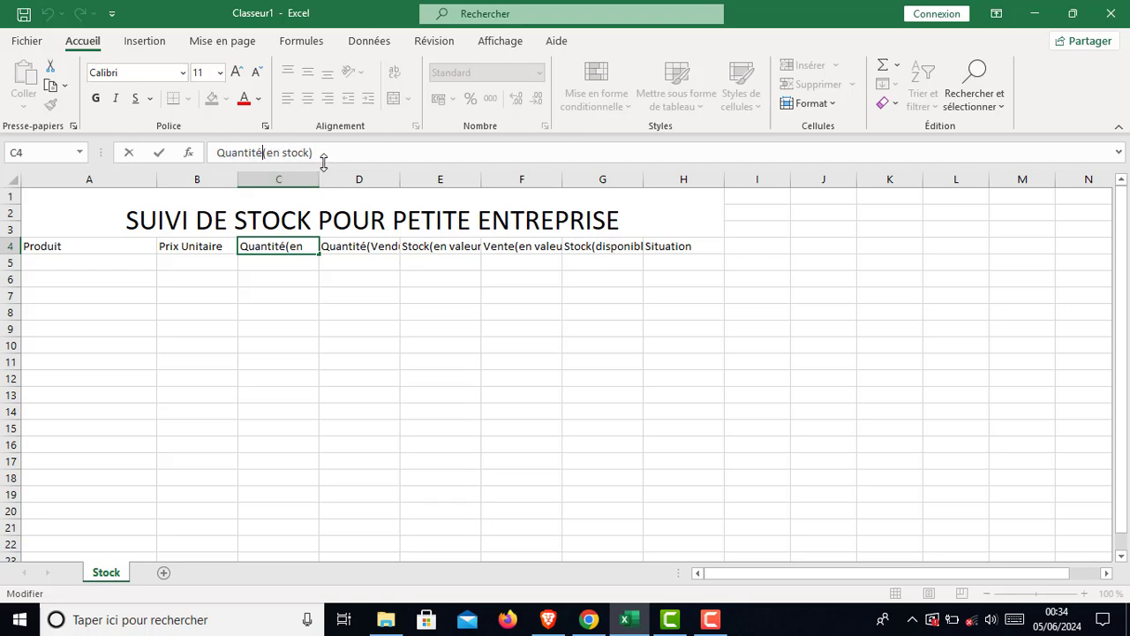
key("alt+Return")
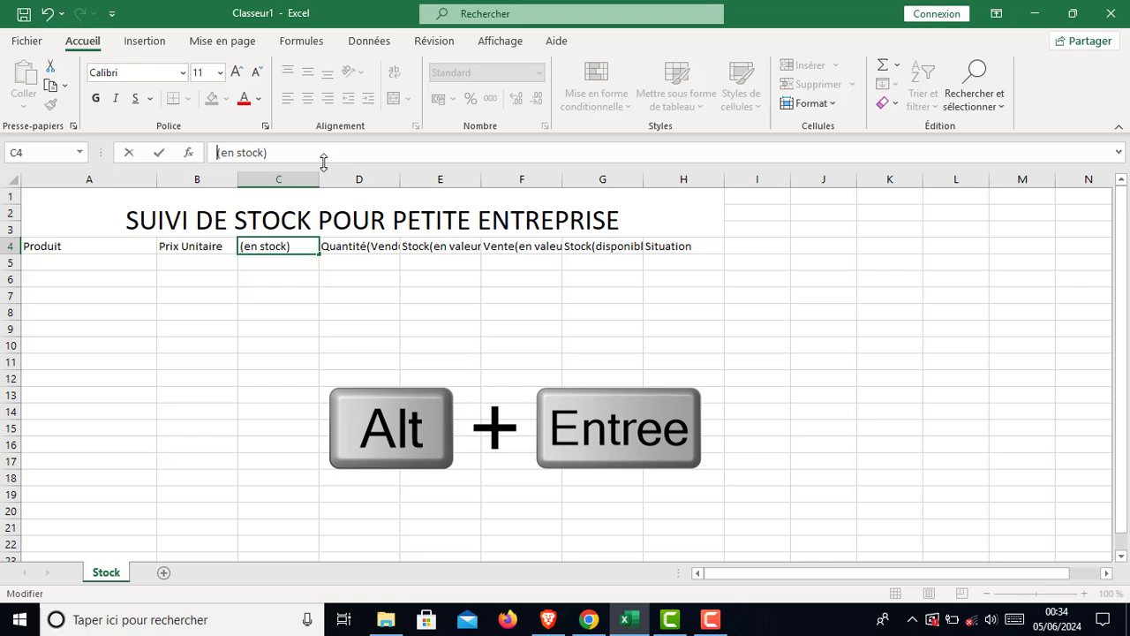
key("Return")
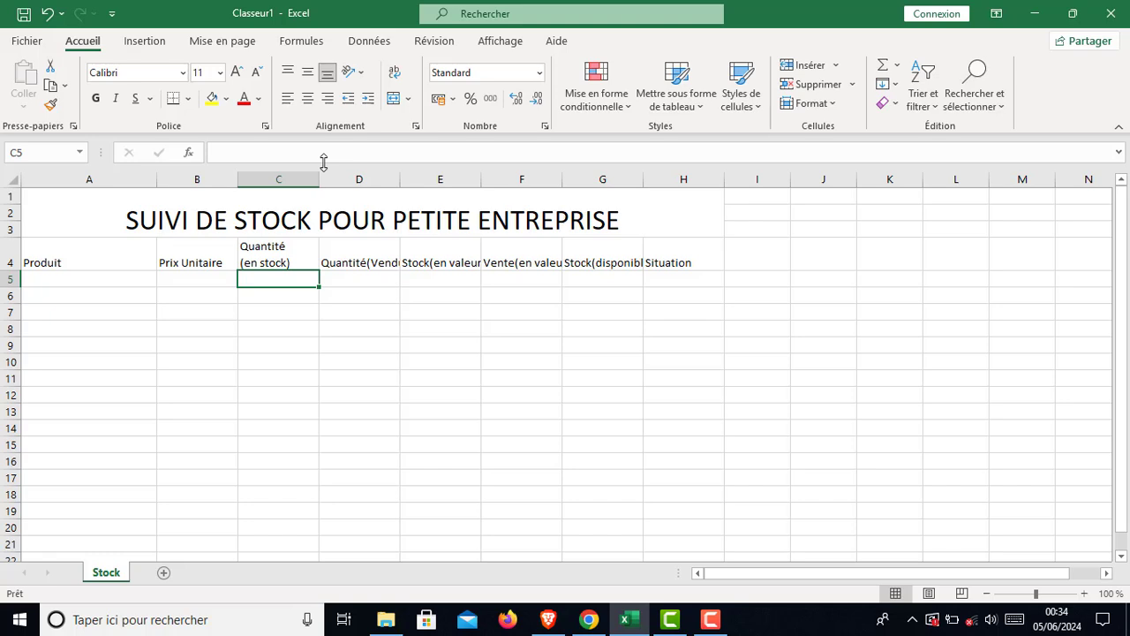
Split the D4 header onto two lines within the cell, with "(Vendue)" below "Quantité".
left_click(282, 255)
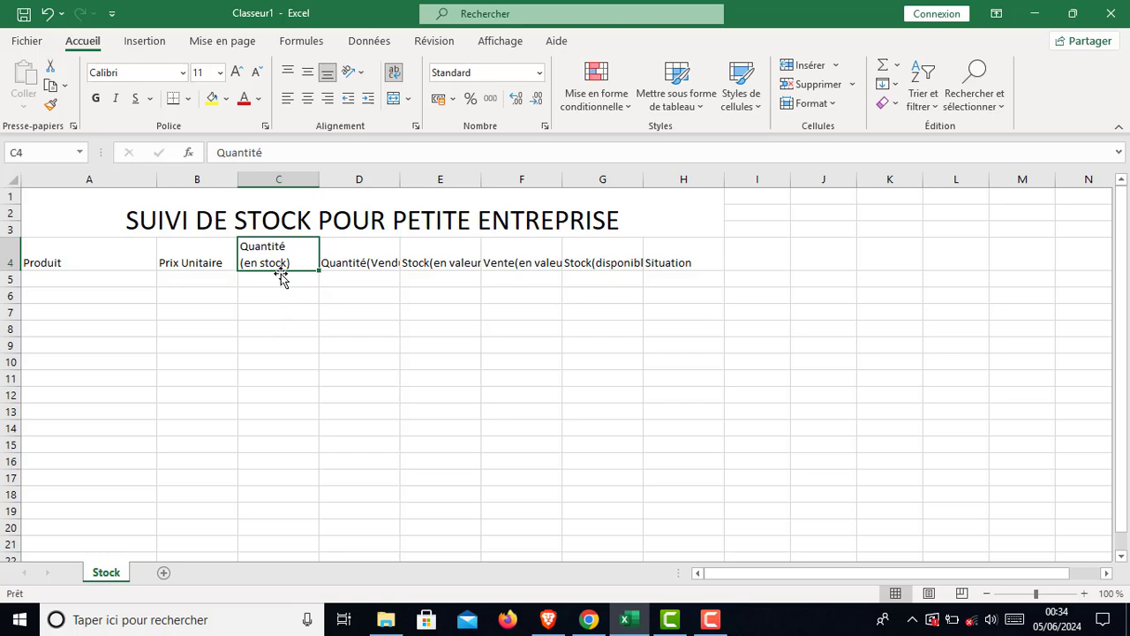
left_click(359, 256)
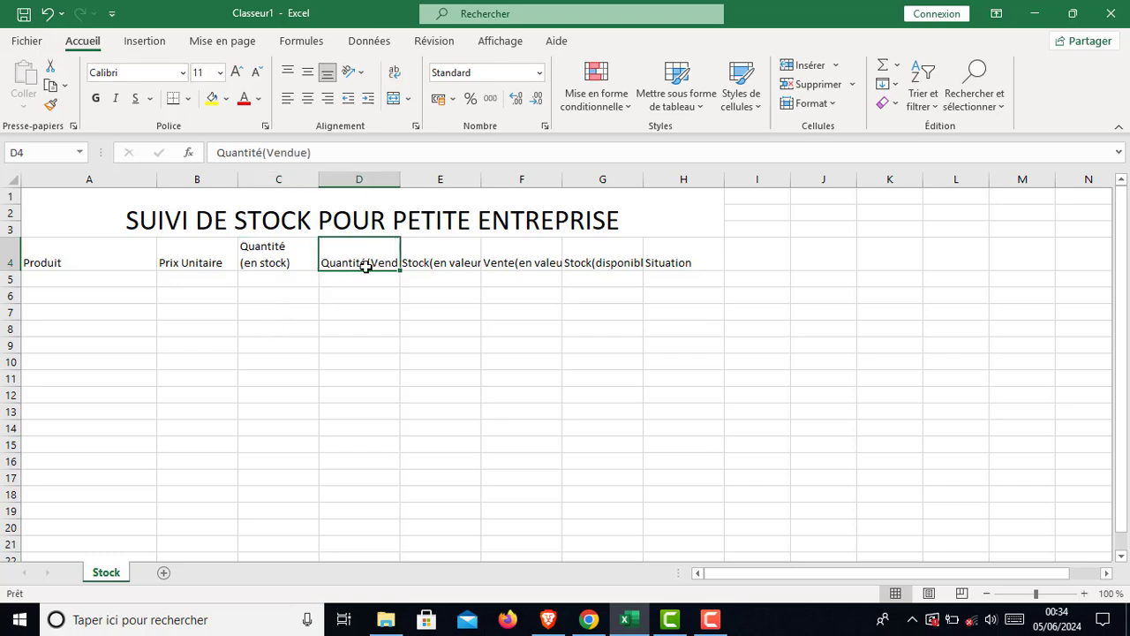
left_click(279, 258)
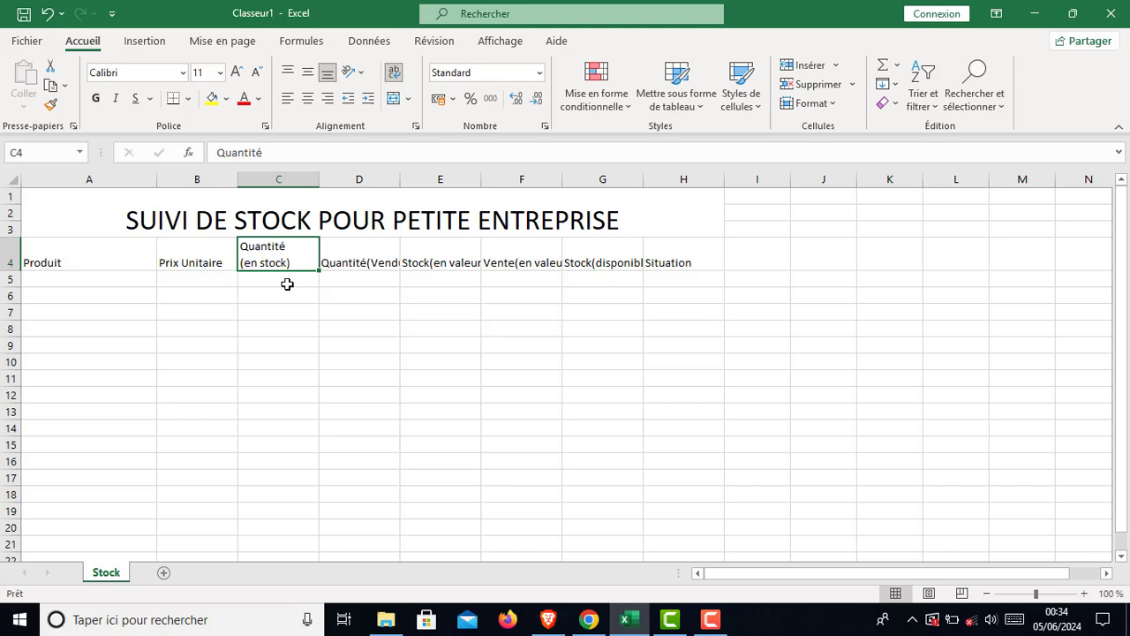
left_click(371, 255)
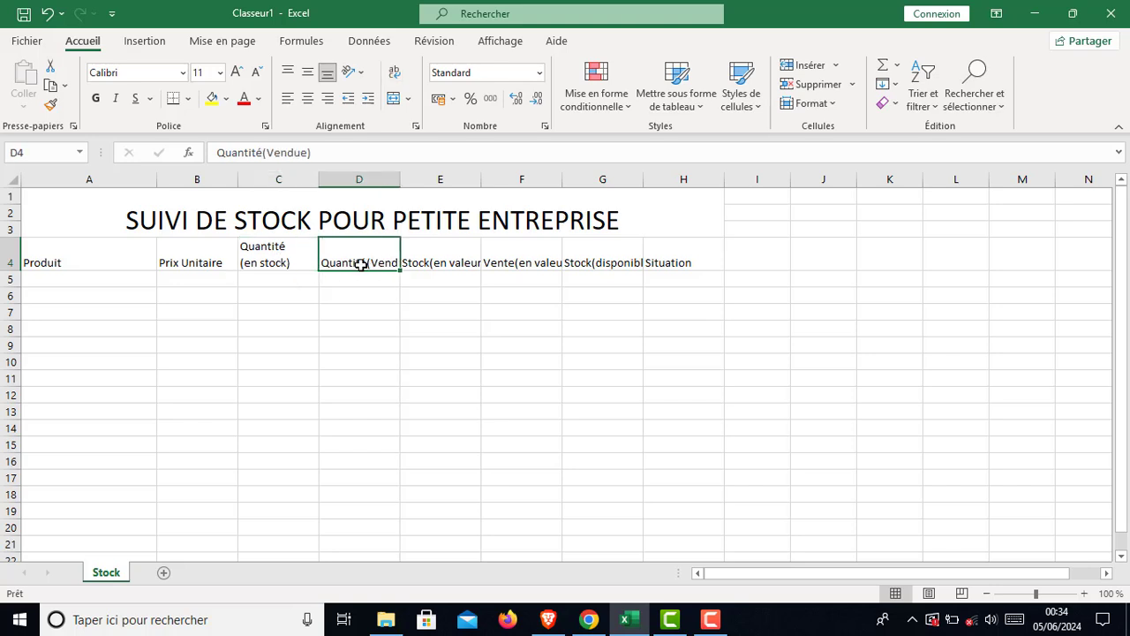
left_click(263, 153)
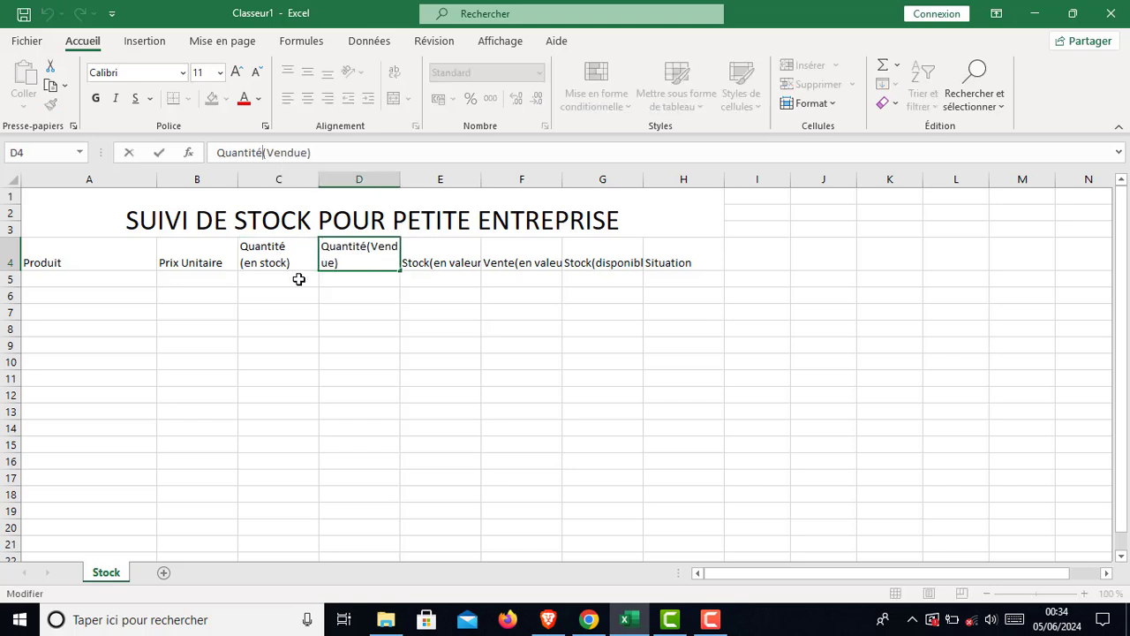
key("alt+Return")
key("Return")
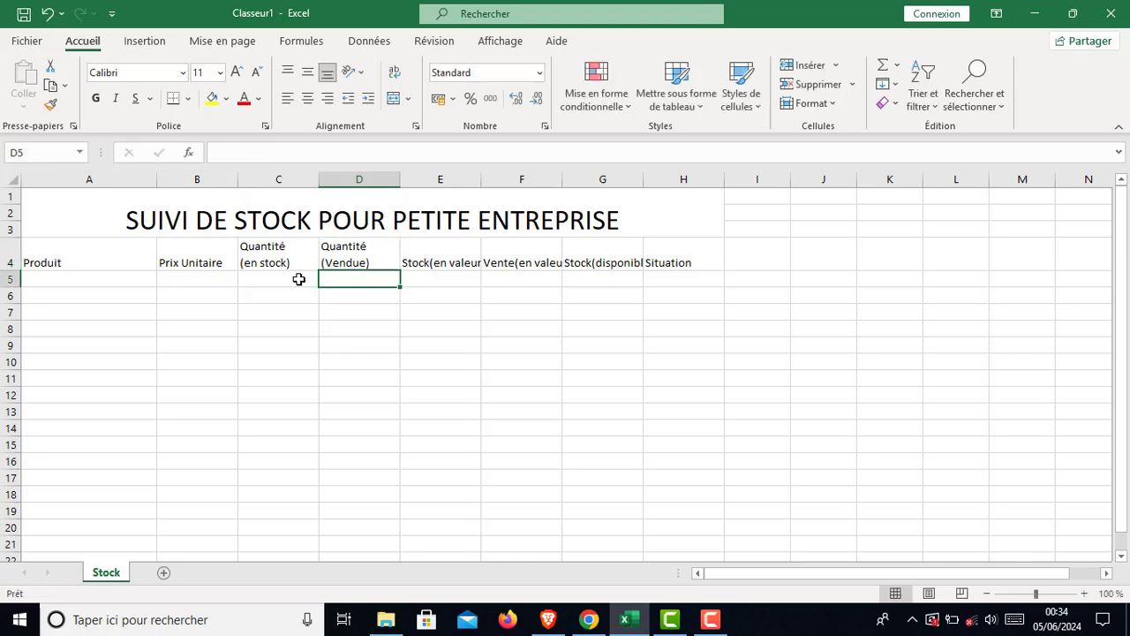
Insert a line break before "(en valeur)" in both the Stock header in E4 and the Vente header in F4.
left_click(409, 251)
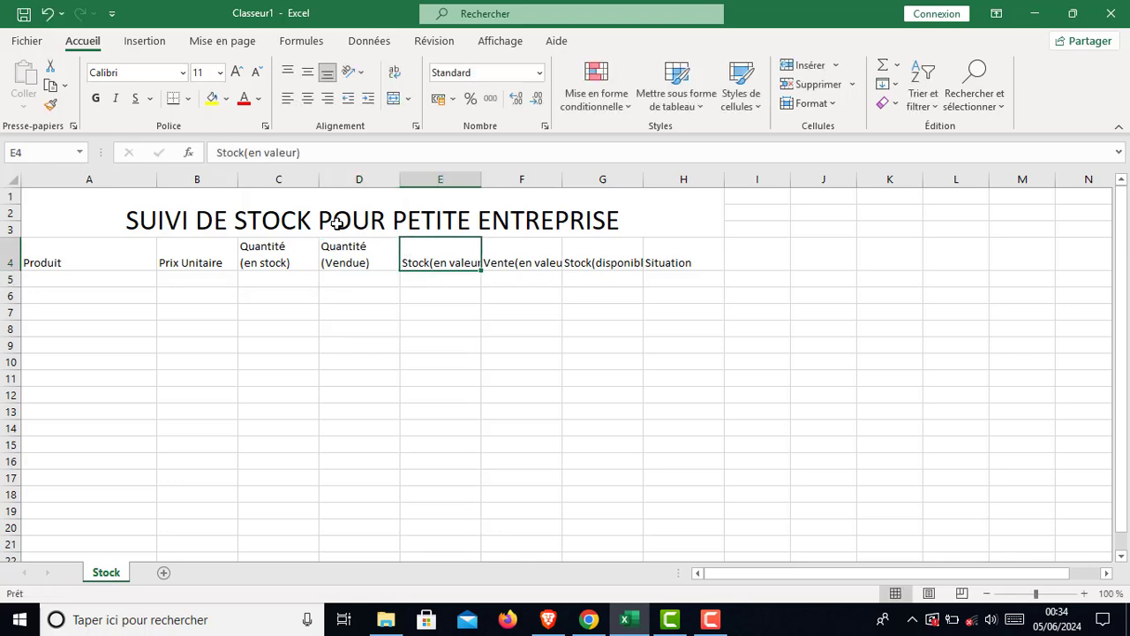
left_click(245, 152)
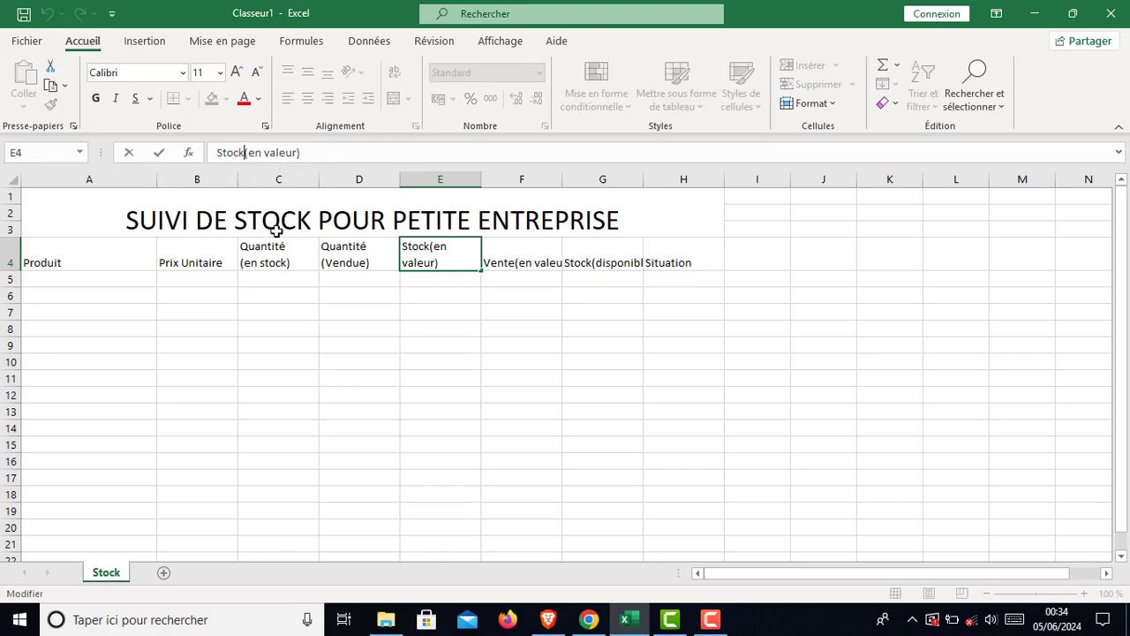
key("alt+Return")
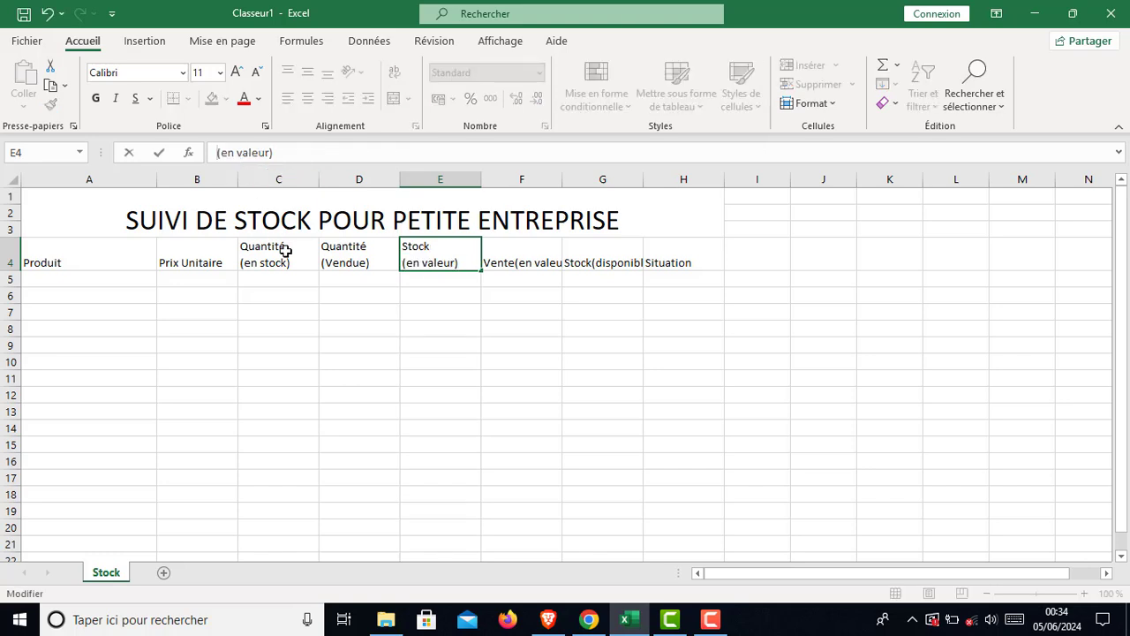
left_click(532, 256)
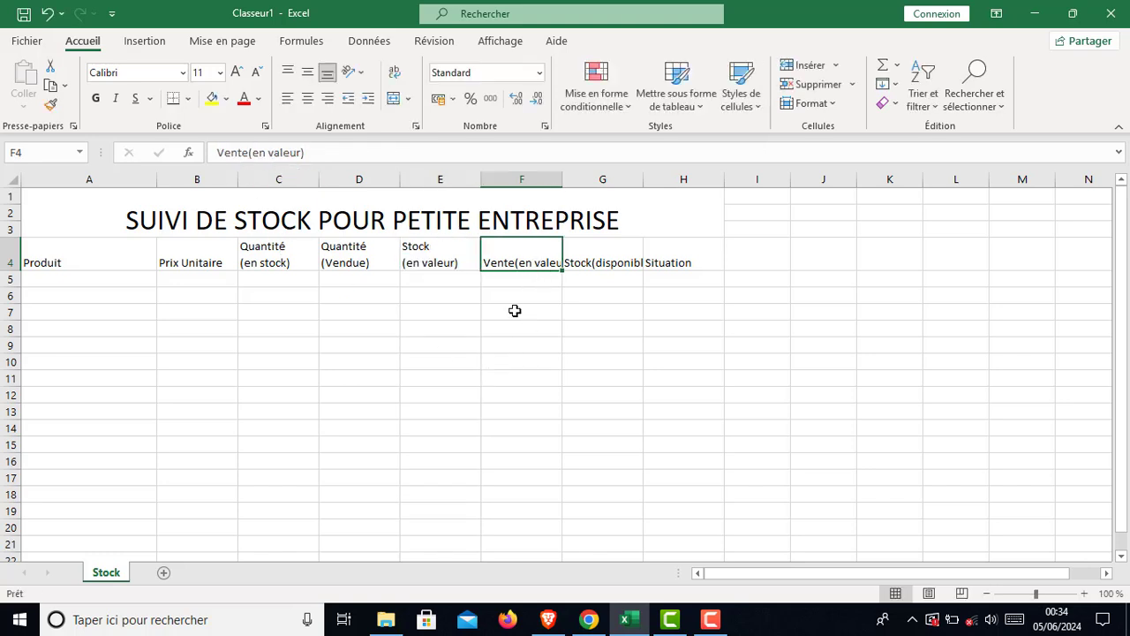
left_click(248, 152)
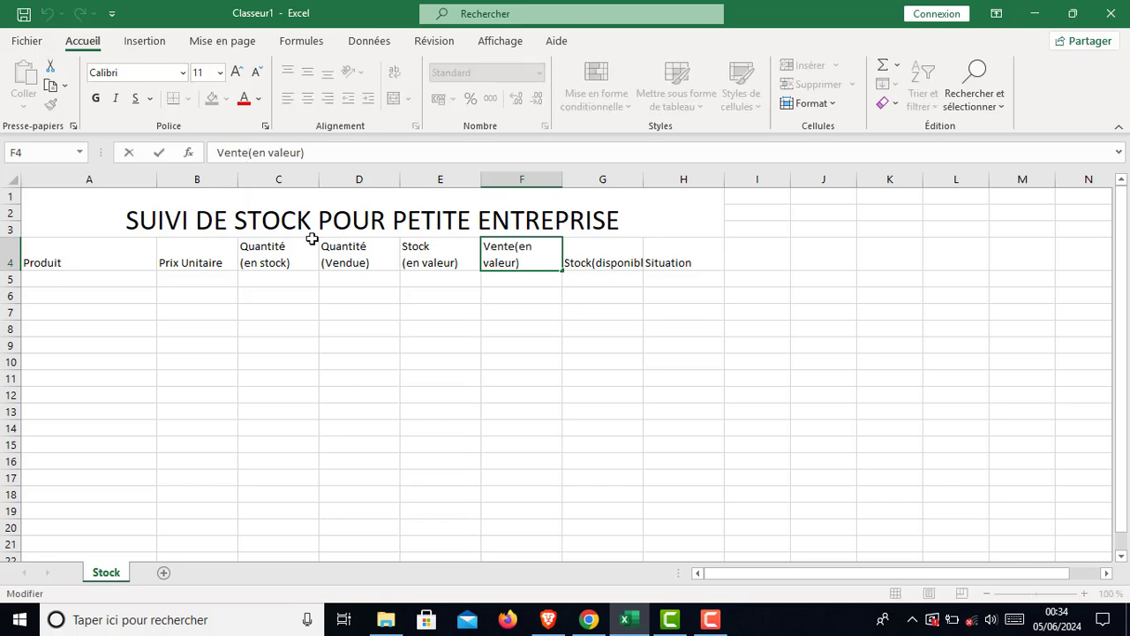
key("alt+Return")
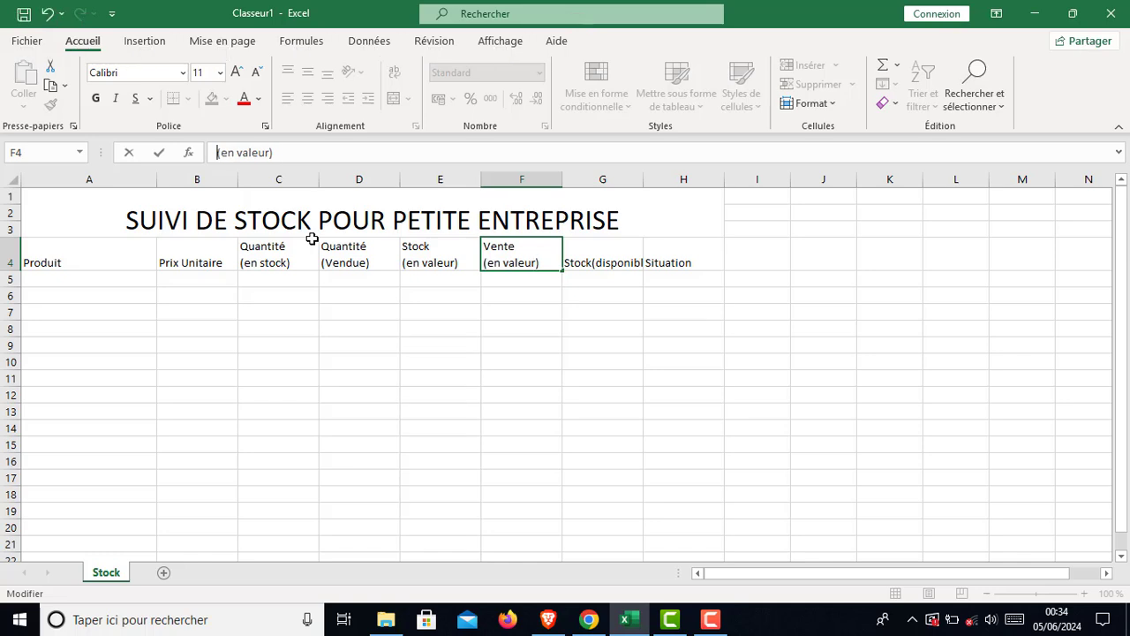
Split the G4 header onto two lines within the cell, with "(disponible)" below "Stock".
left_click(631, 259)
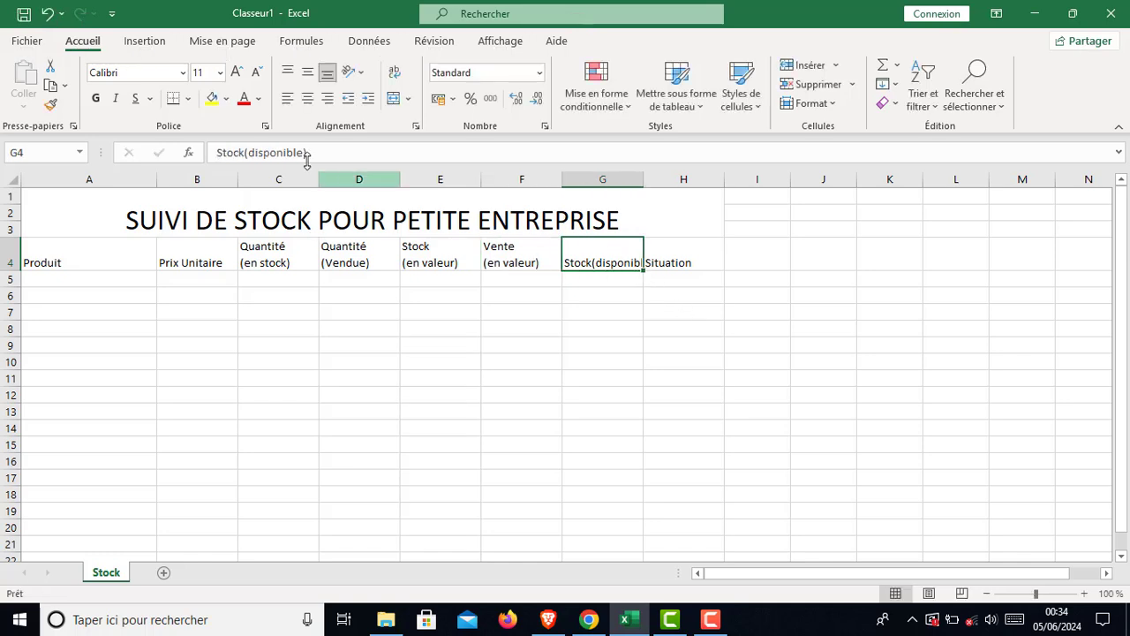
left_click(251, 152)
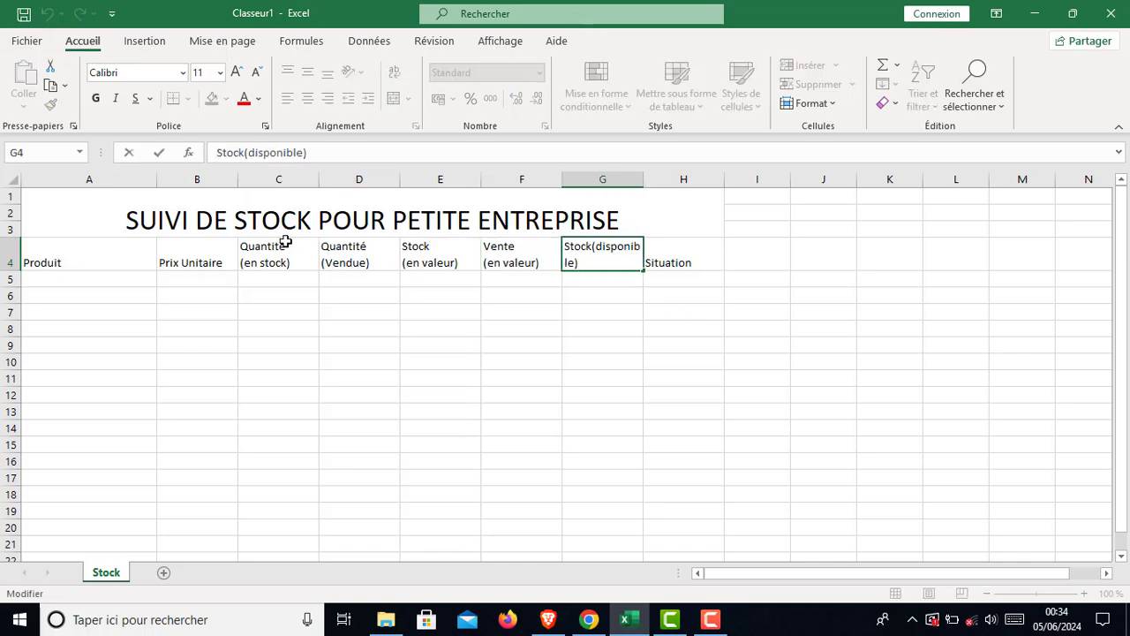
key("alt+Return")
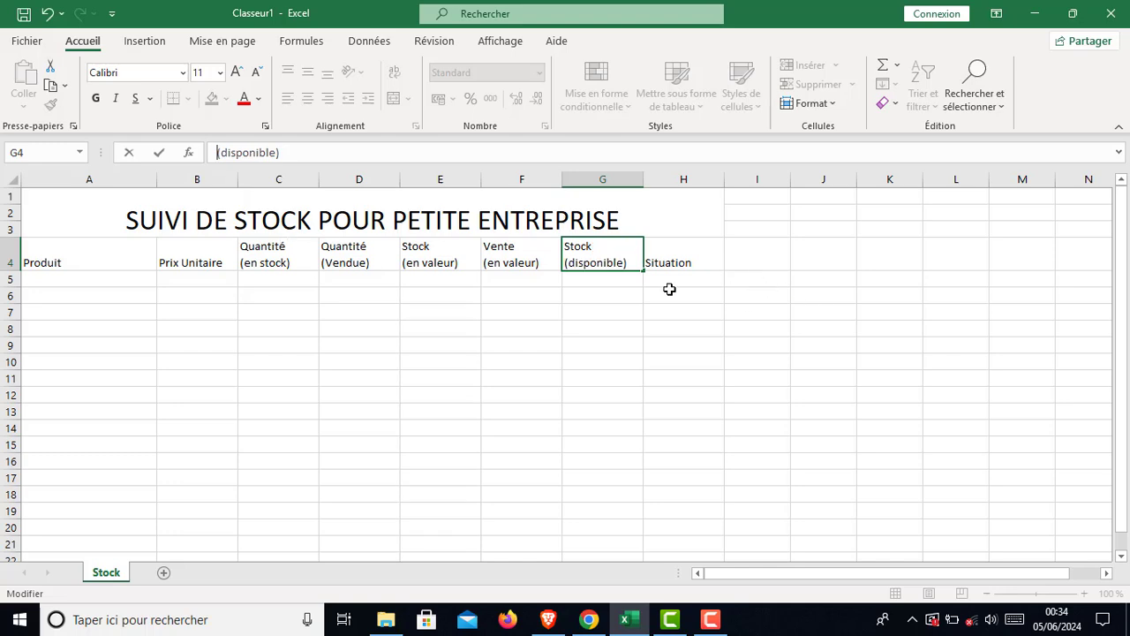
left_click_drag(627, 332, 621, 350)
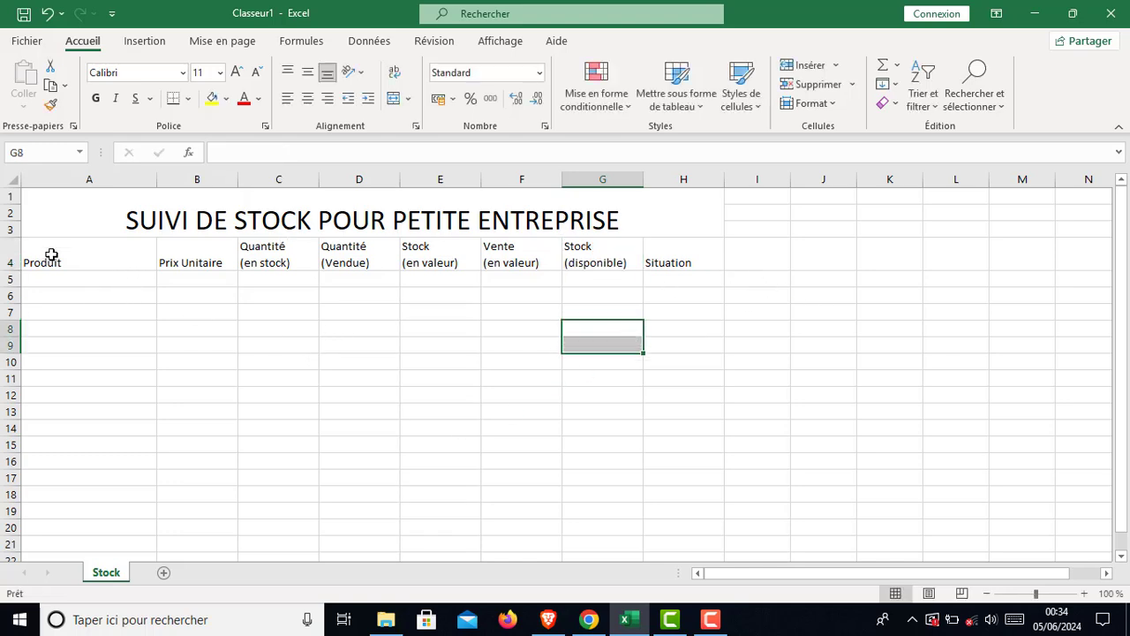
Center the headers in A4:H4 both horizontally and vertically.
left_click_drag(51, 254, 653, 262)
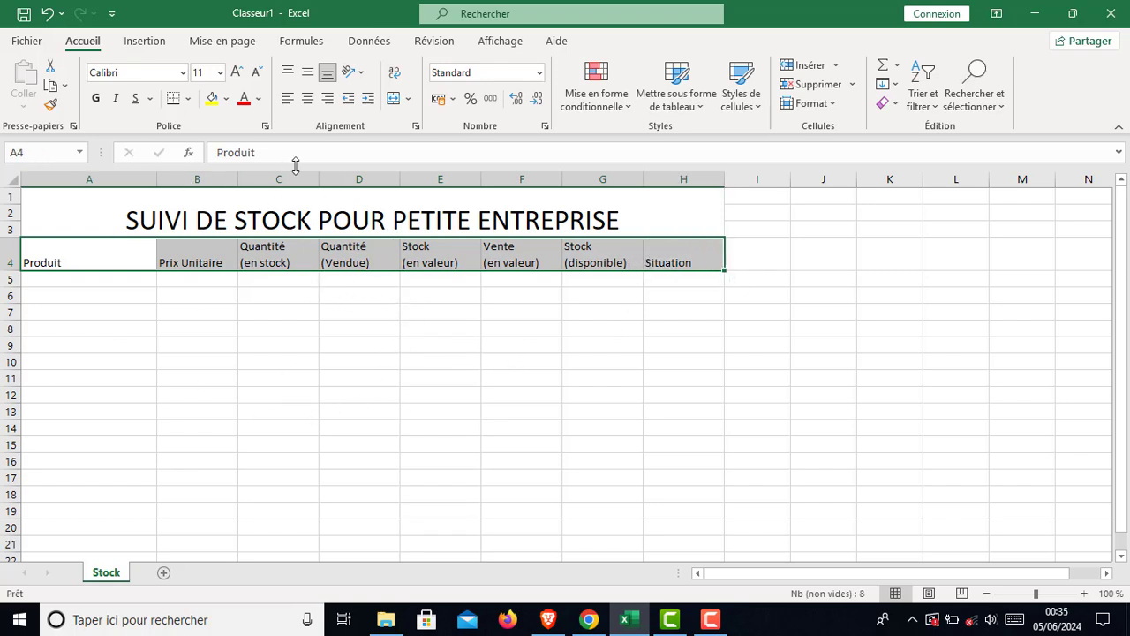
left_click(308, 100)
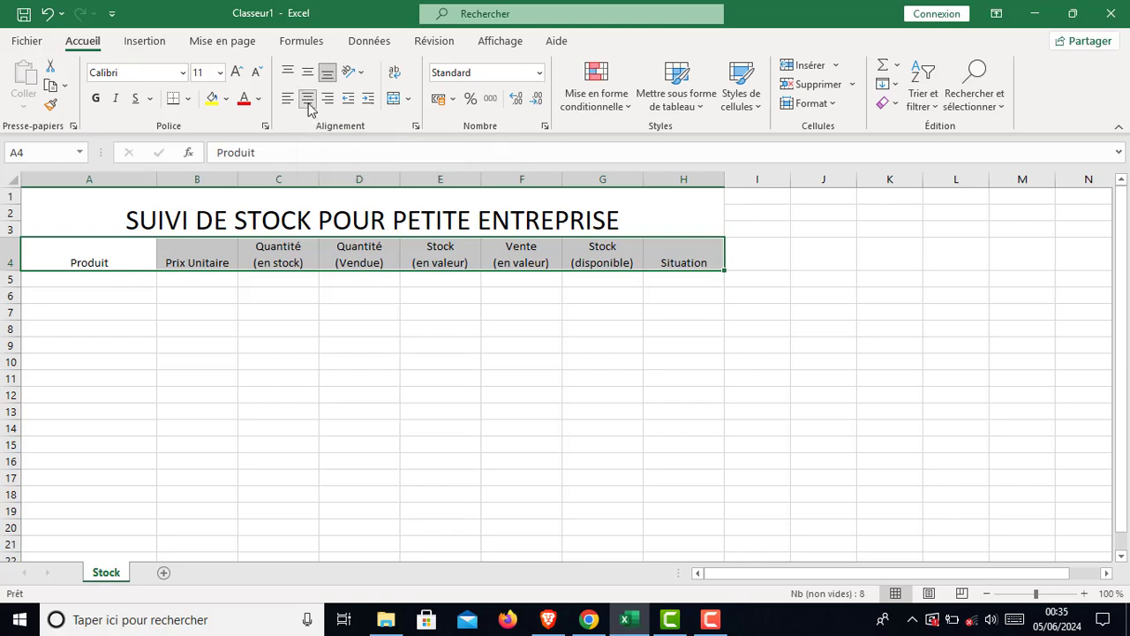
left_click(308, 74)
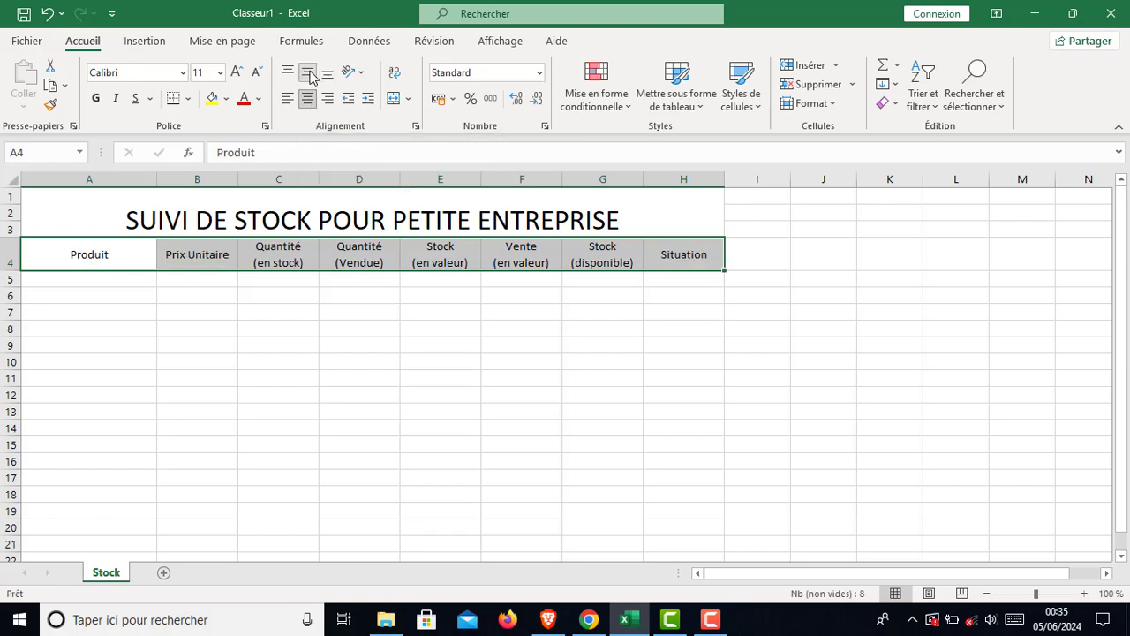
left_click(369, 325)
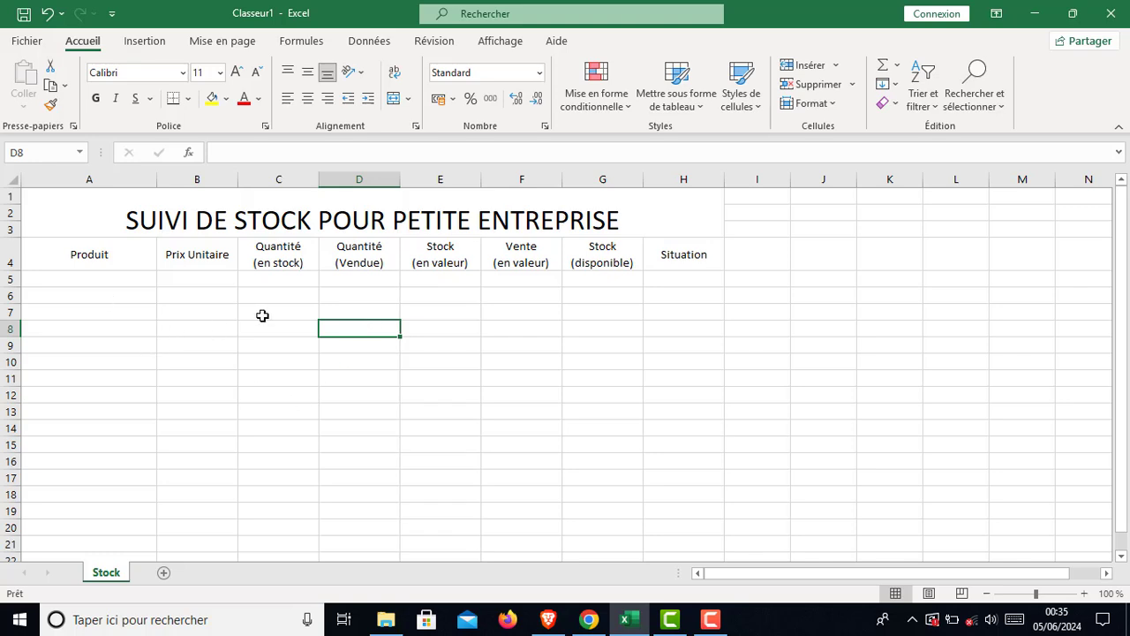
Make the column headers in A4:H4 bold.
mouse_move(84, 255)
left_mouse_down()
mouse_move(571, 270)
mouse_move(651, 254)
left_mouse_up()
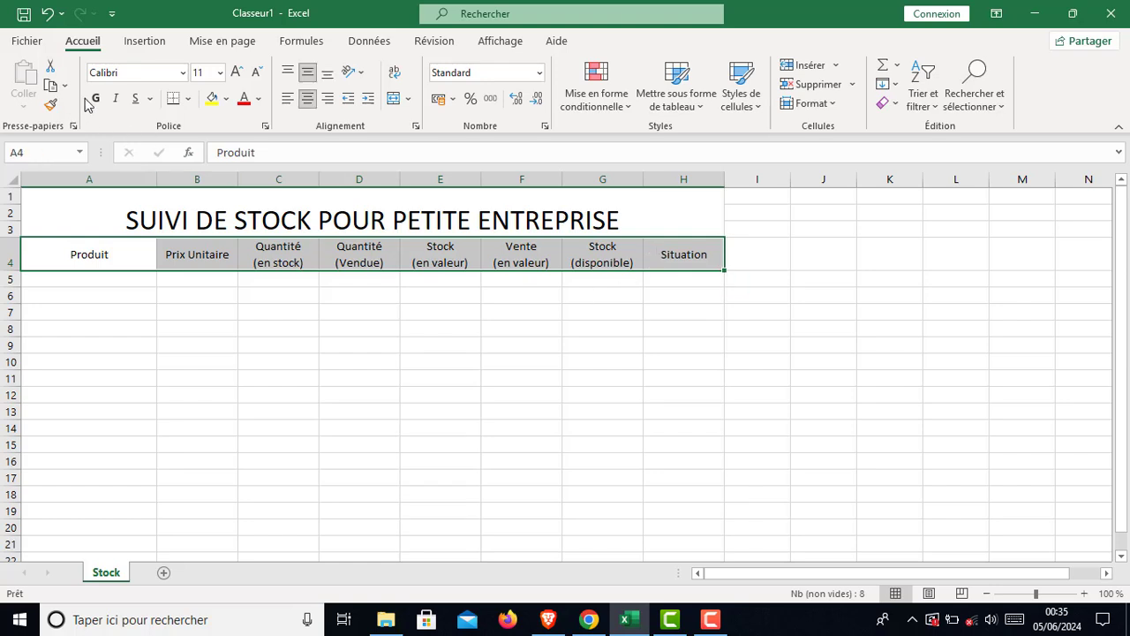
left_click(95, 100)
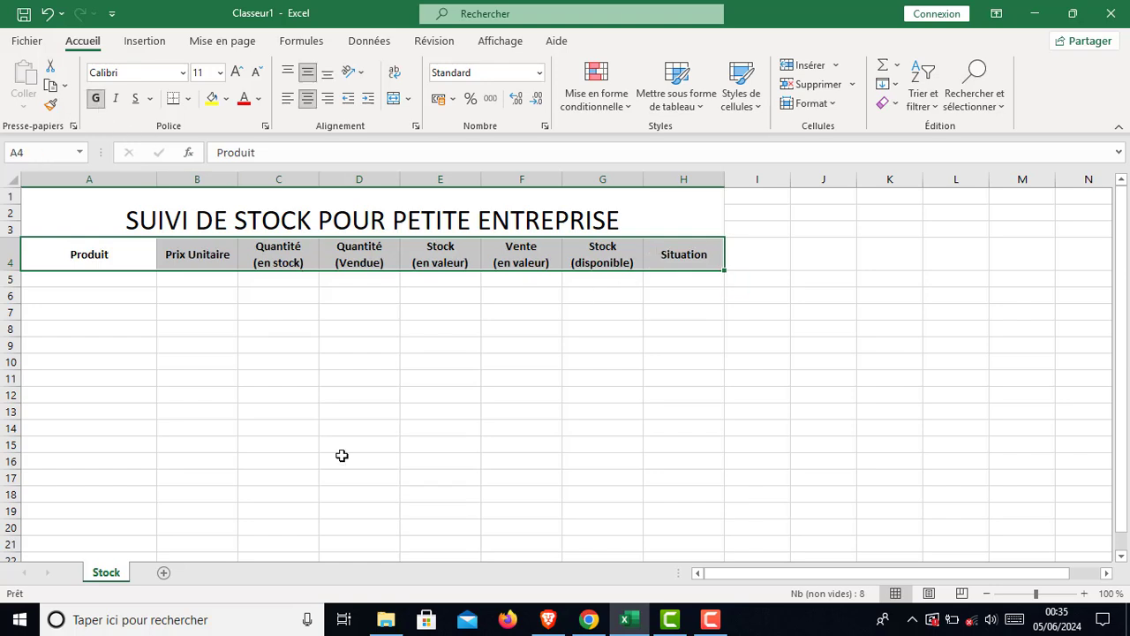
left_click(358, 392)
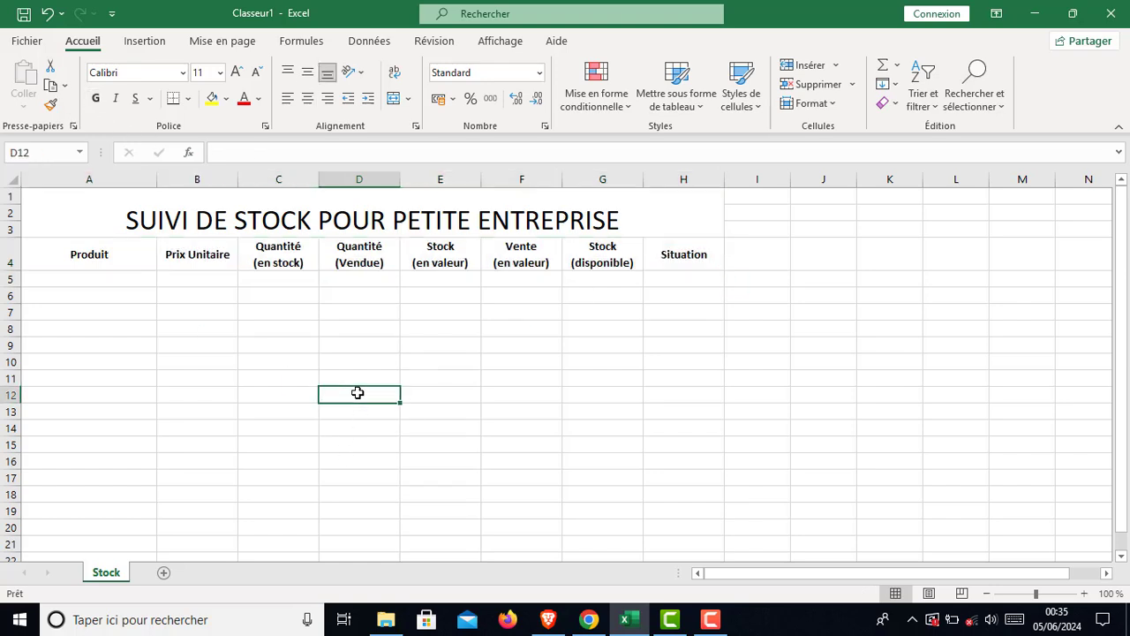
Split the merged title onto two lines before "POUR PETITE ENTREPRISE" and enlarge row 3 until both lines fit.
left_click(223, 217)
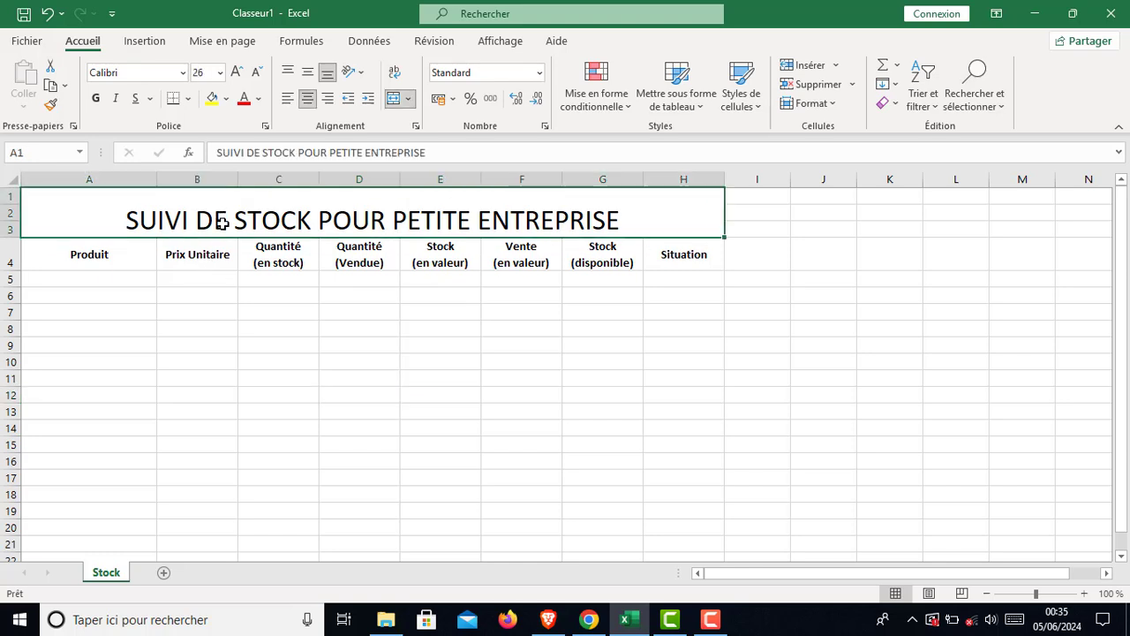
double_click(317, 221)
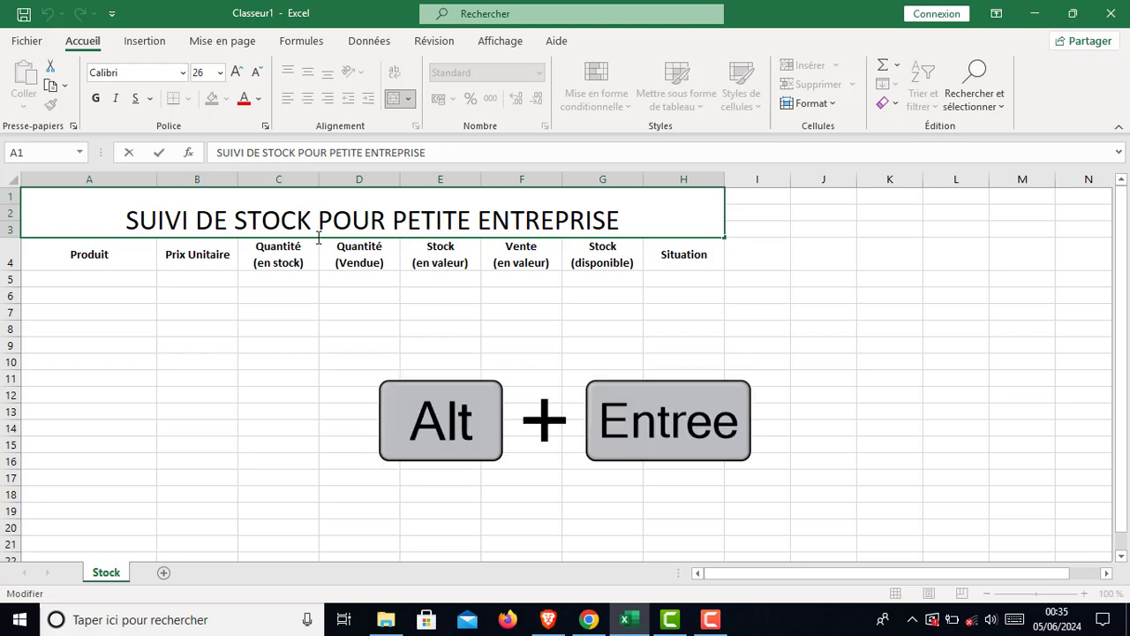
key("alt+Return")
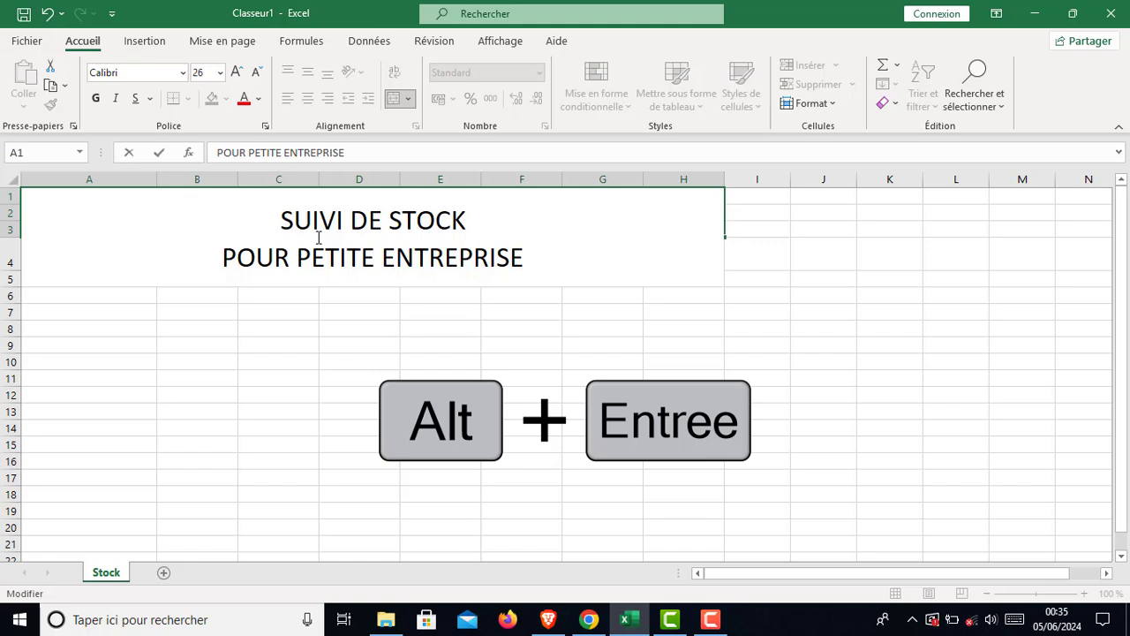
left_click(397, 366)
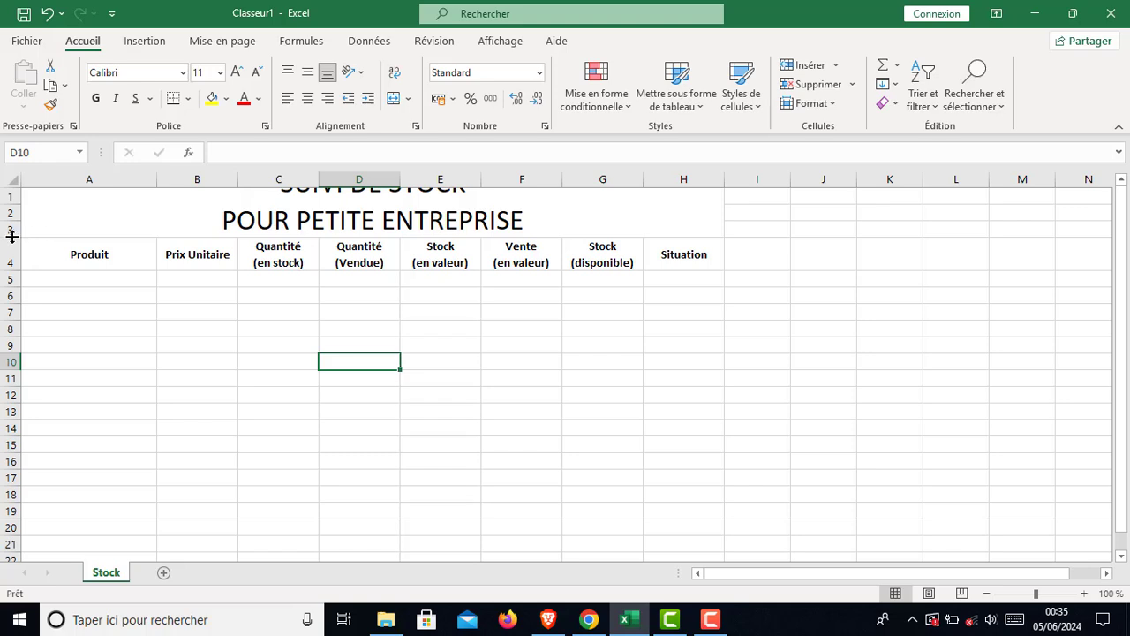
left_click_drag(11, 236, 12, 271)
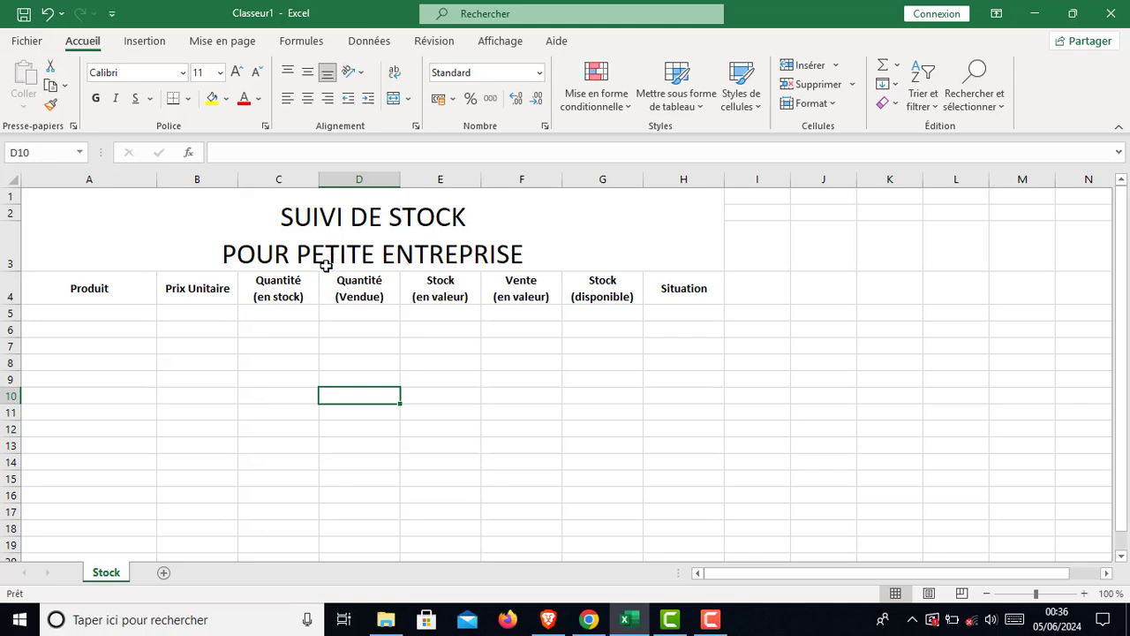
Set the font of the merged title to Cooper Black.
left_click(376, 234)
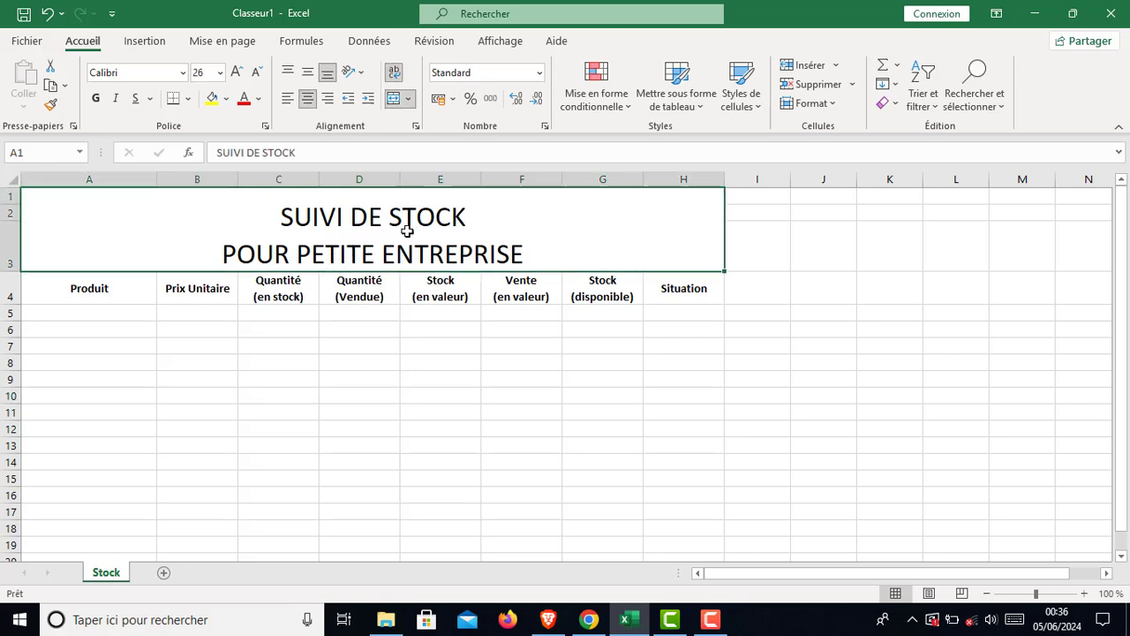
left_click(152, 75)
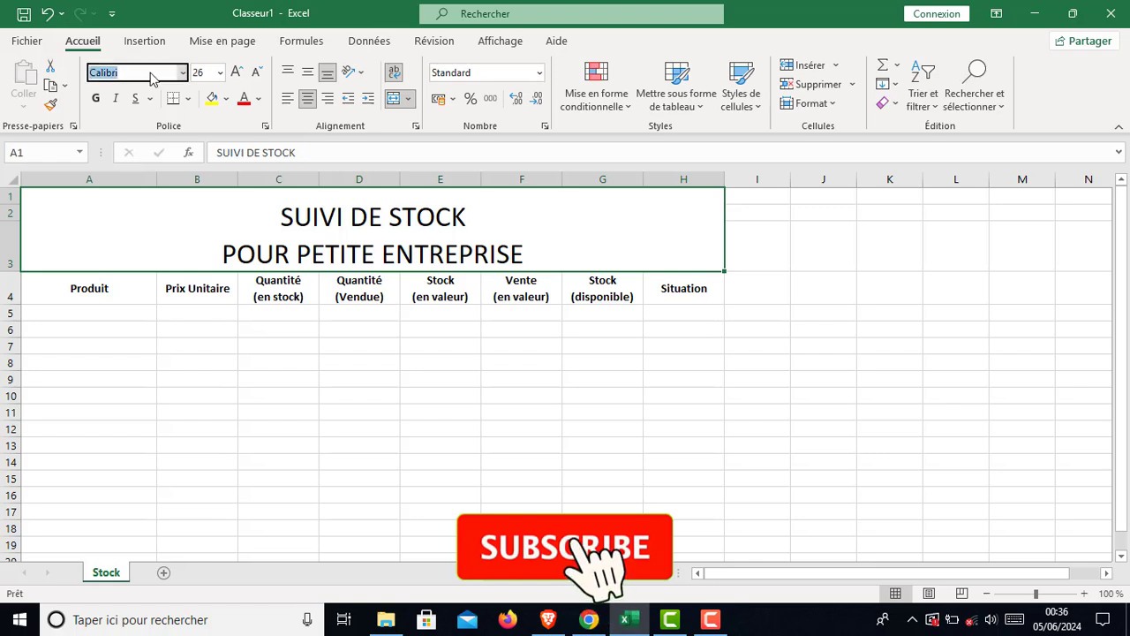
type("Cooper Black")
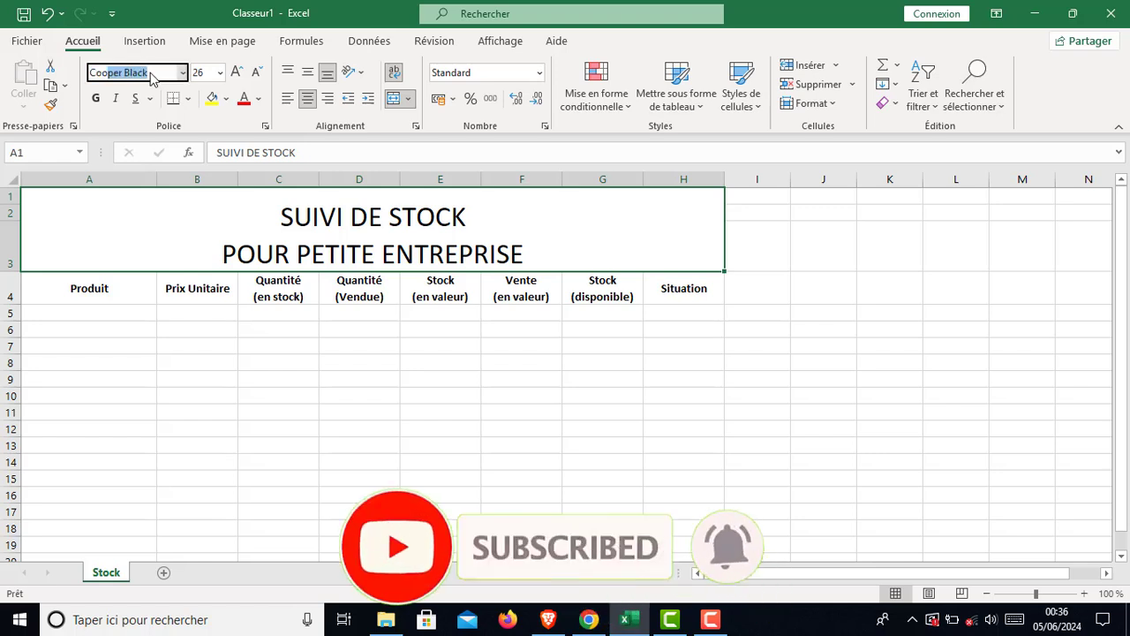
key("Return")
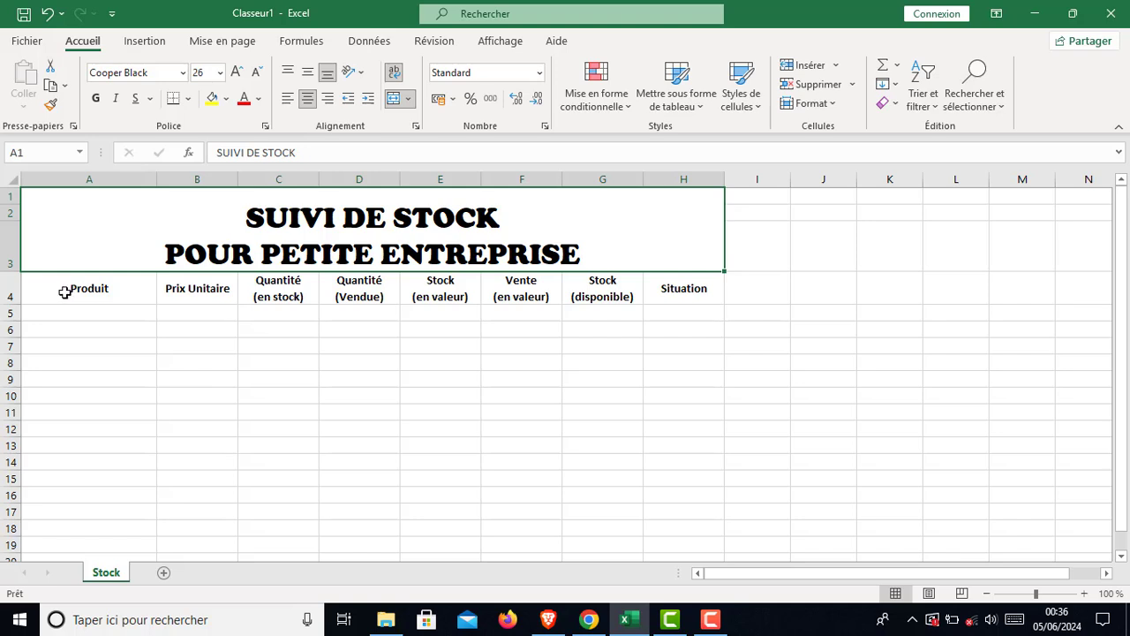
Change the font of the column headers in A4:H4 to Calibri Light.
left_click_drag(63, 291, 667, 306)
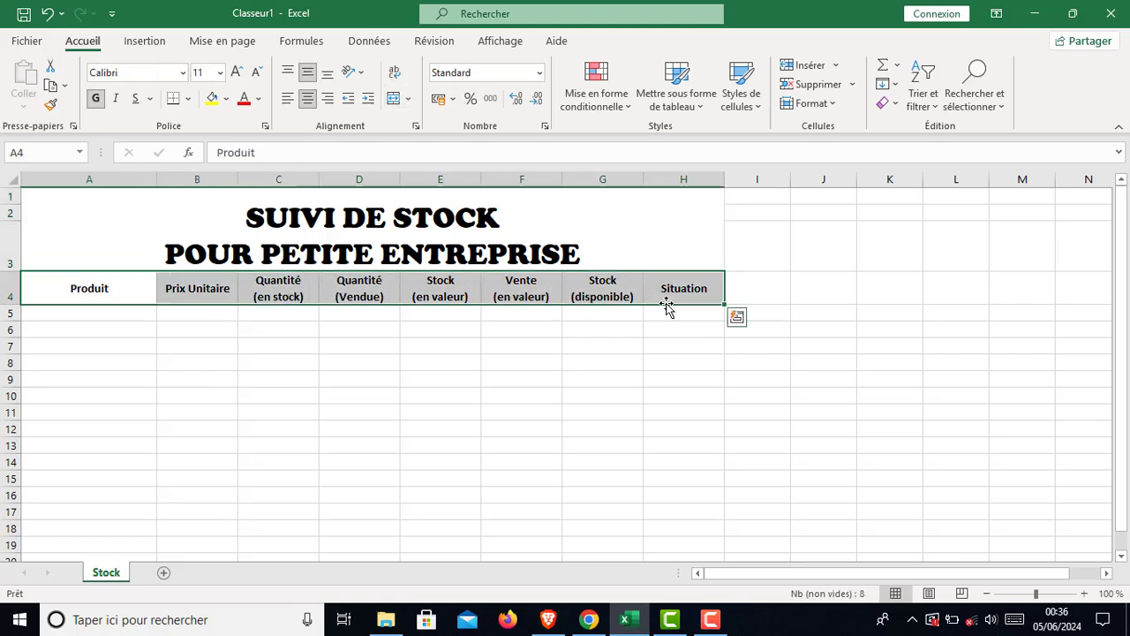
left_click(182, 75)
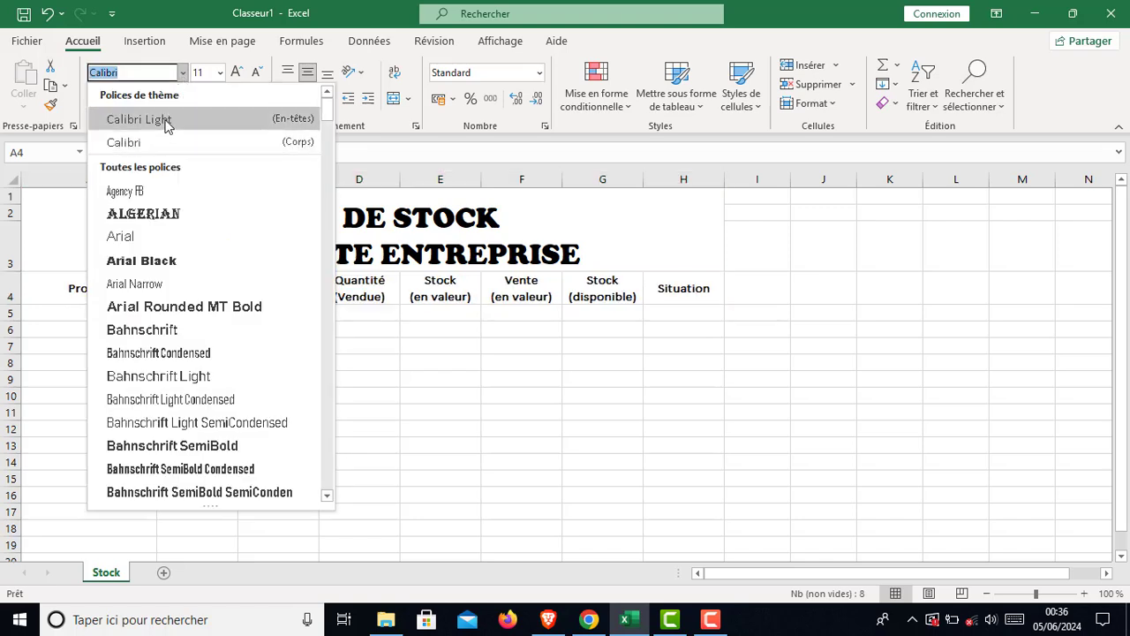
left_click(166, 121)
left_click(430, 447)
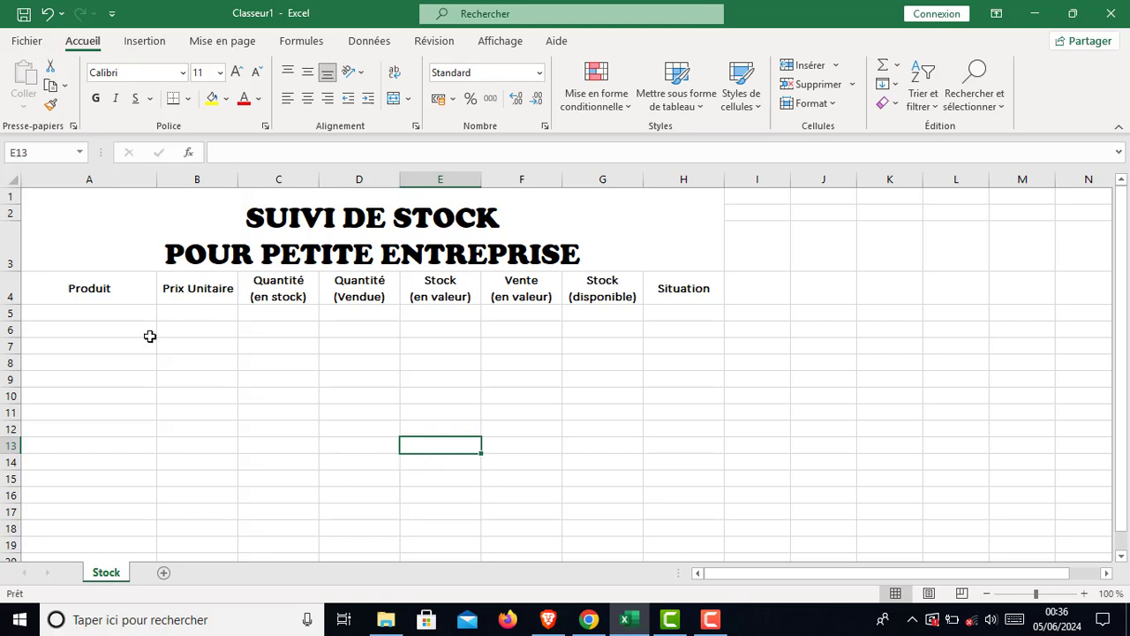
Fill the merged title cell with the theme green and make its text white.
left_click(202, 220)
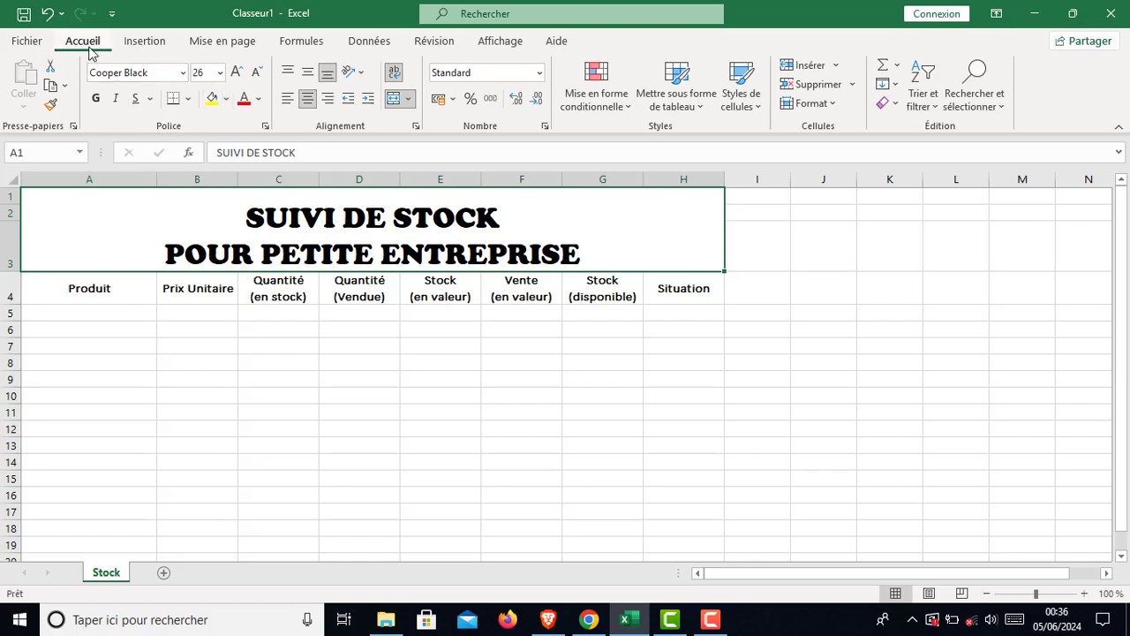
left_click(227, 99)
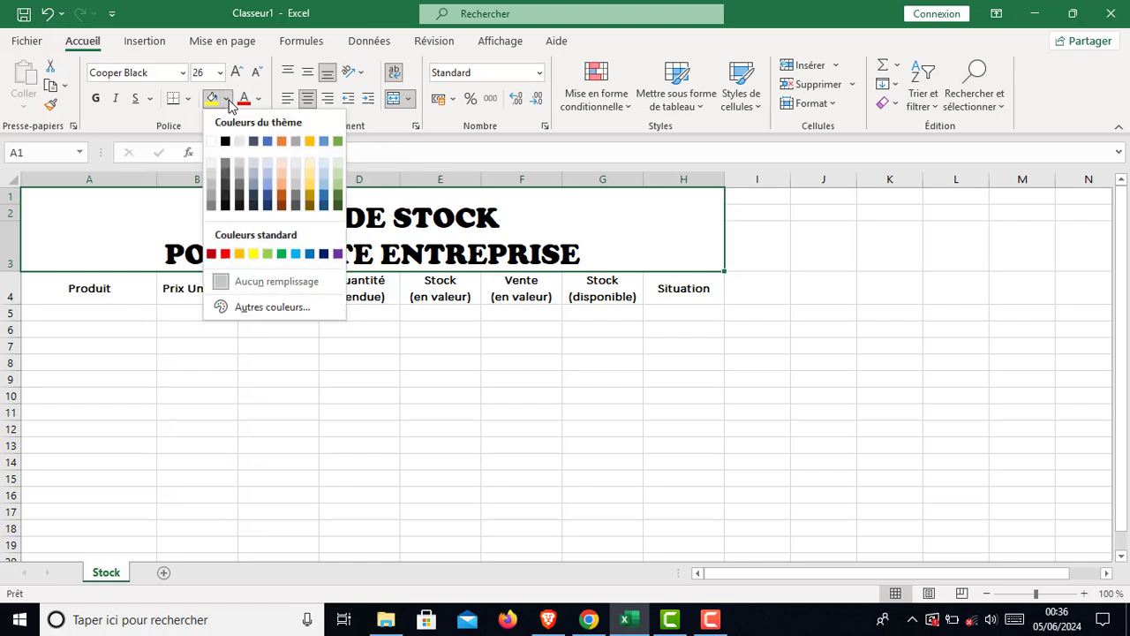
left_click(338, 143)
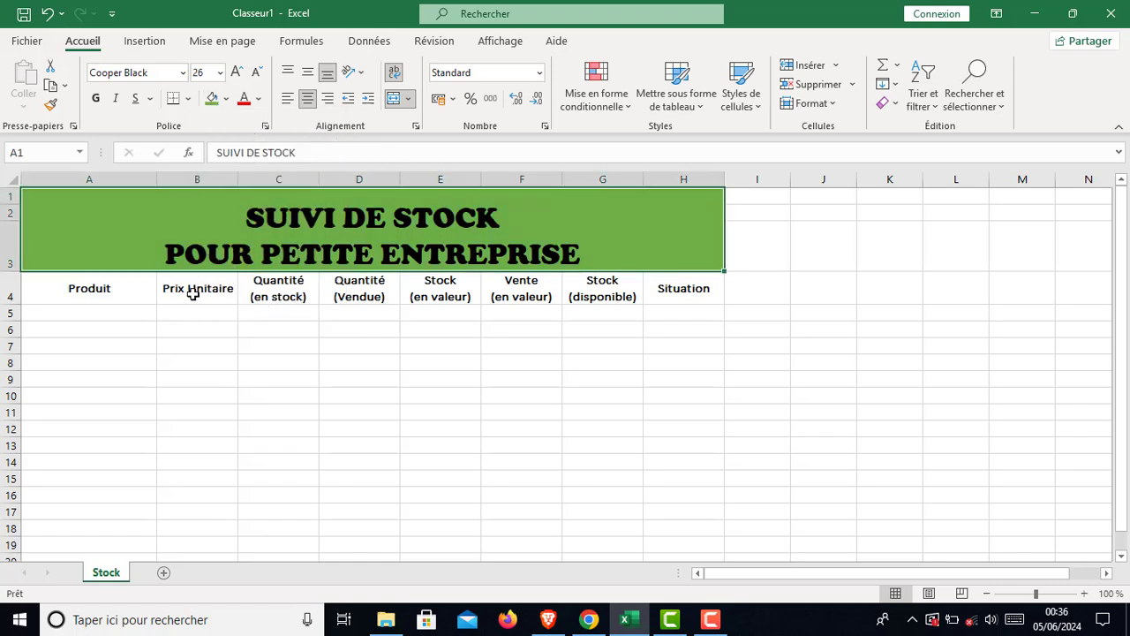
left_click(260, 99)
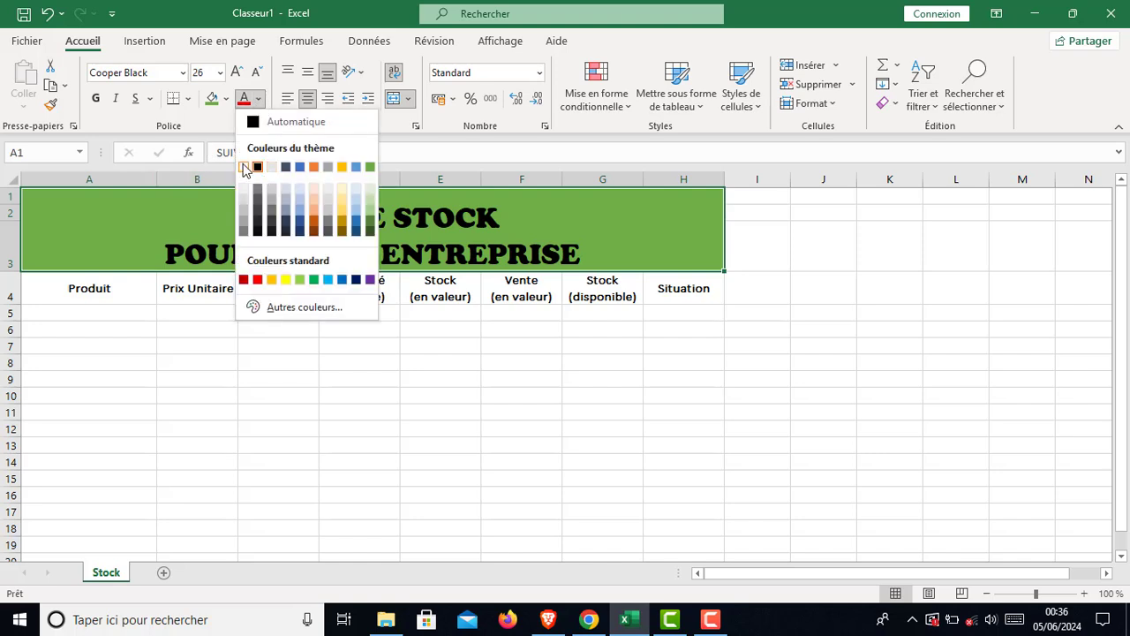
left_click(245, 168)
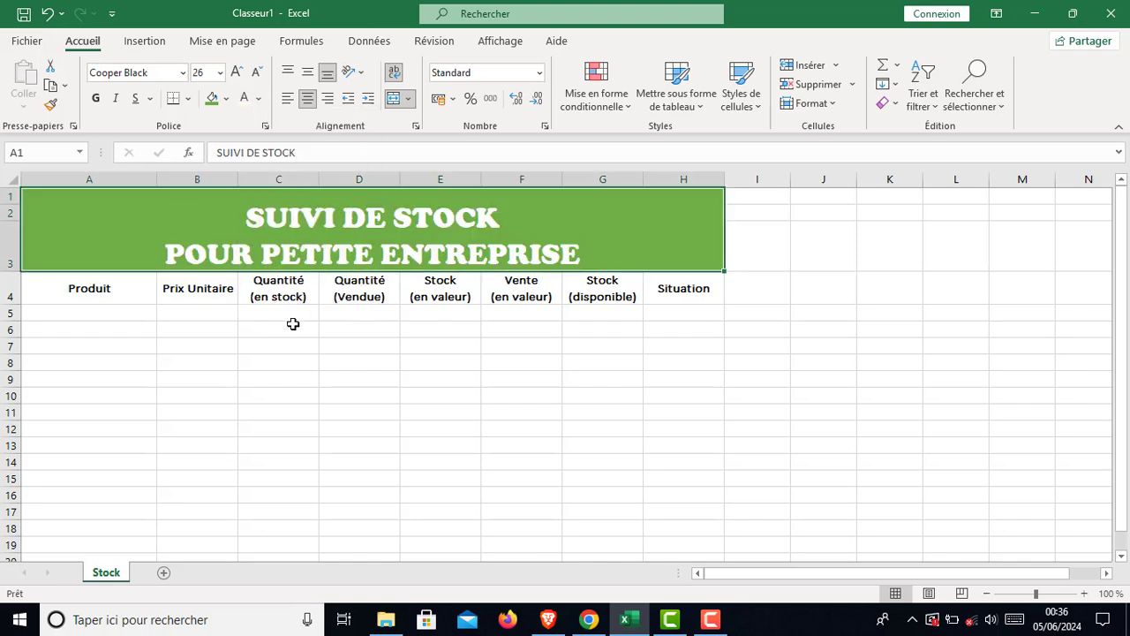
left_click(332, 362)
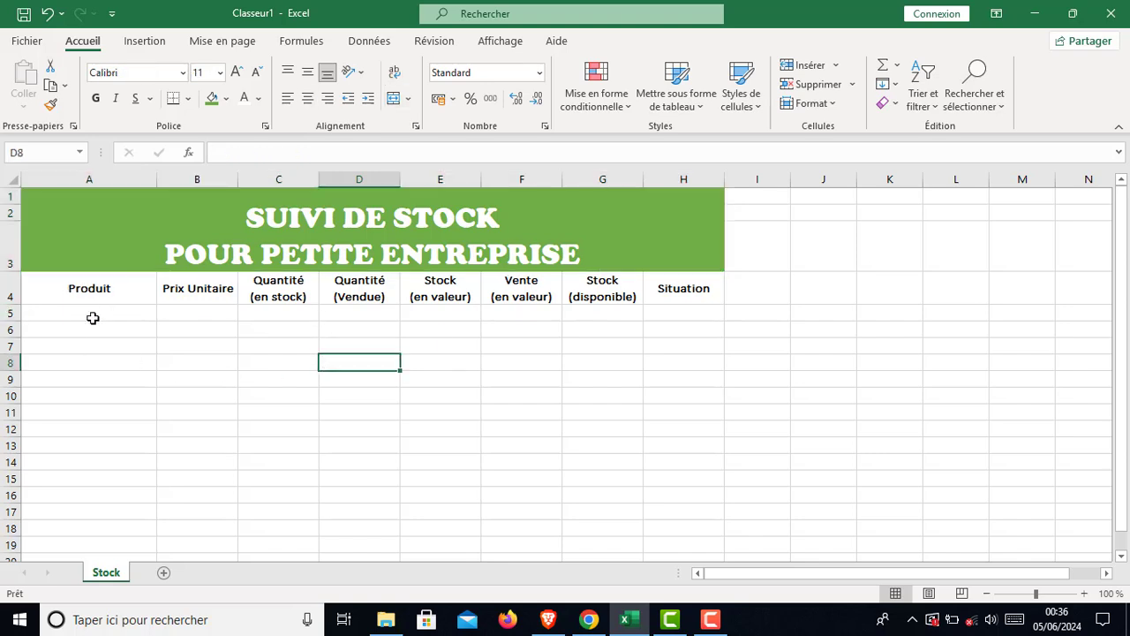
Increase the height of header row 4 slightly to leave more space around the two-line headers.
left_click_drag(55, 289, 666, 295)
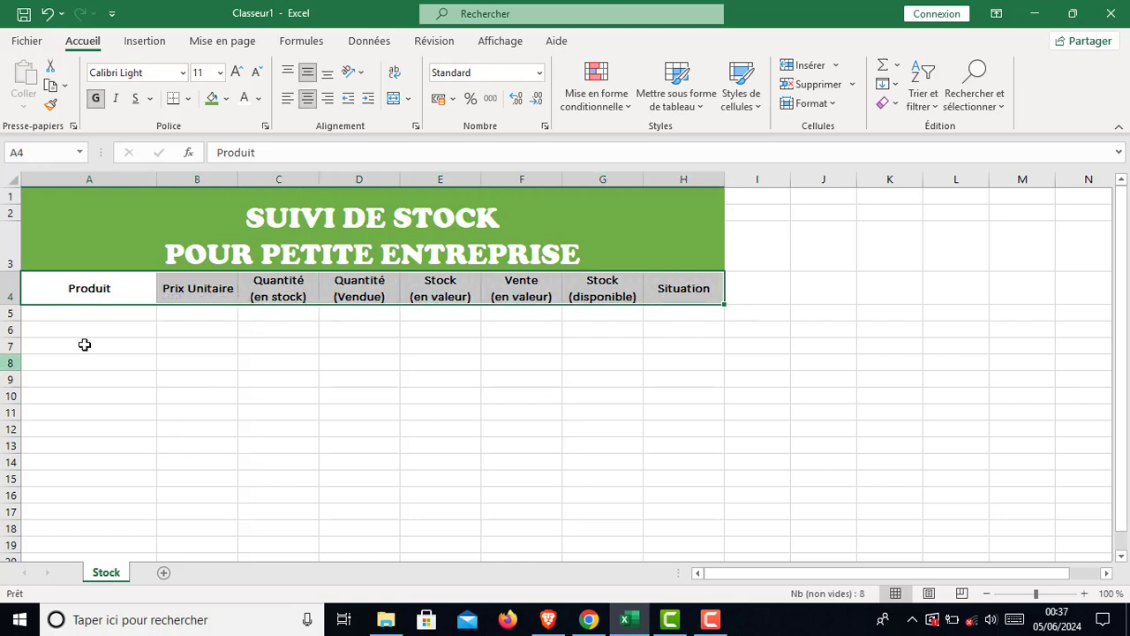
left_click(189, 364)
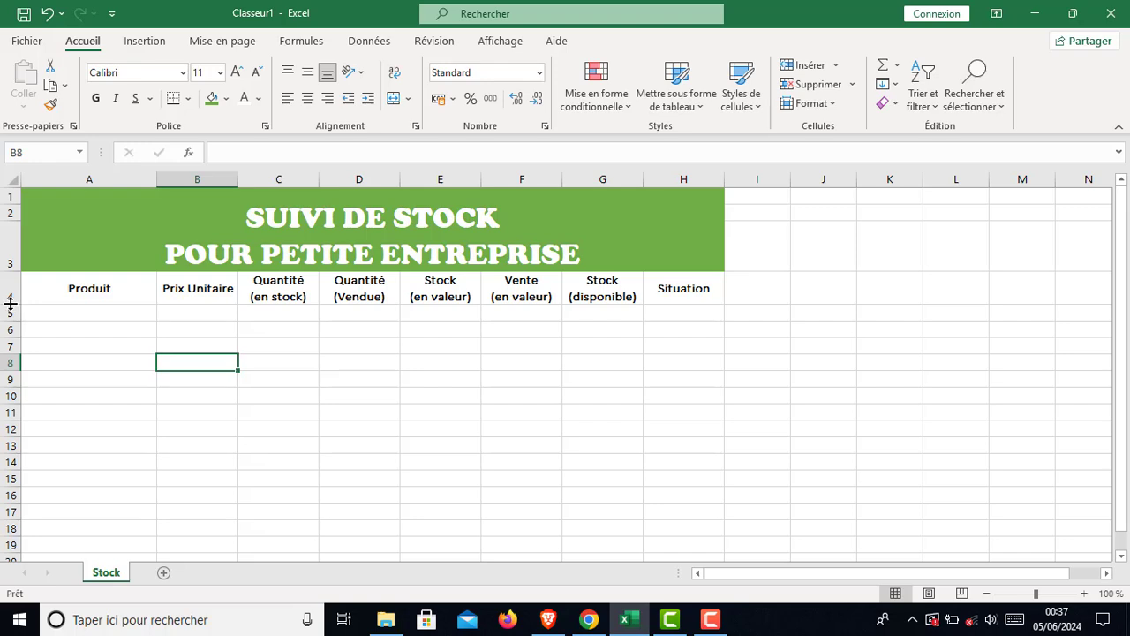
left_click_drag(10, 303, 11, 316)
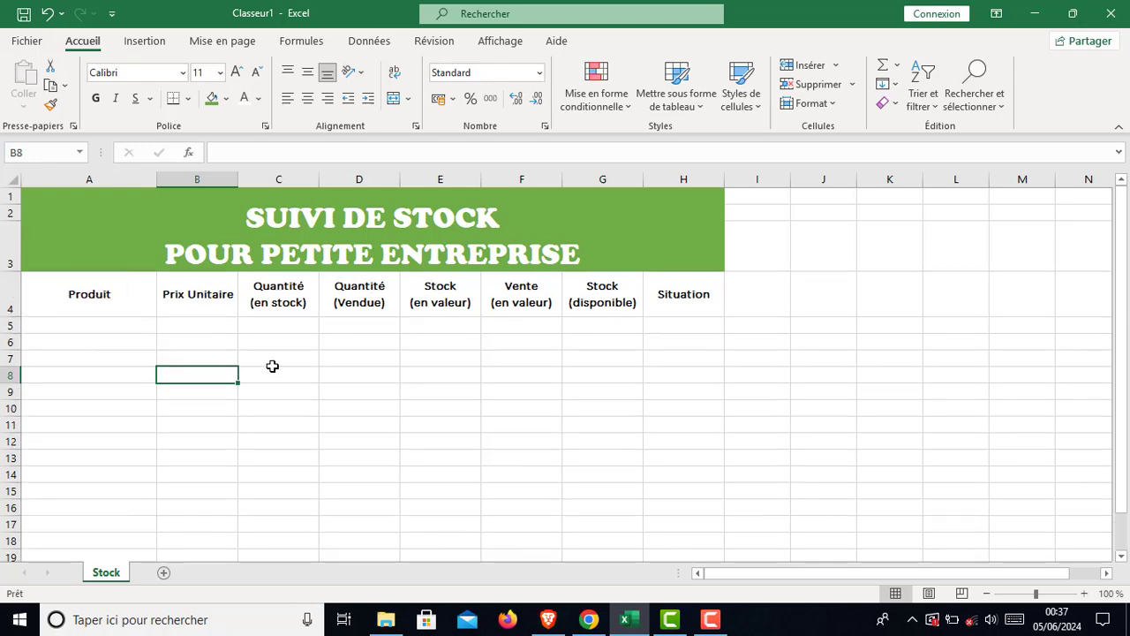
left_click(432, 373)
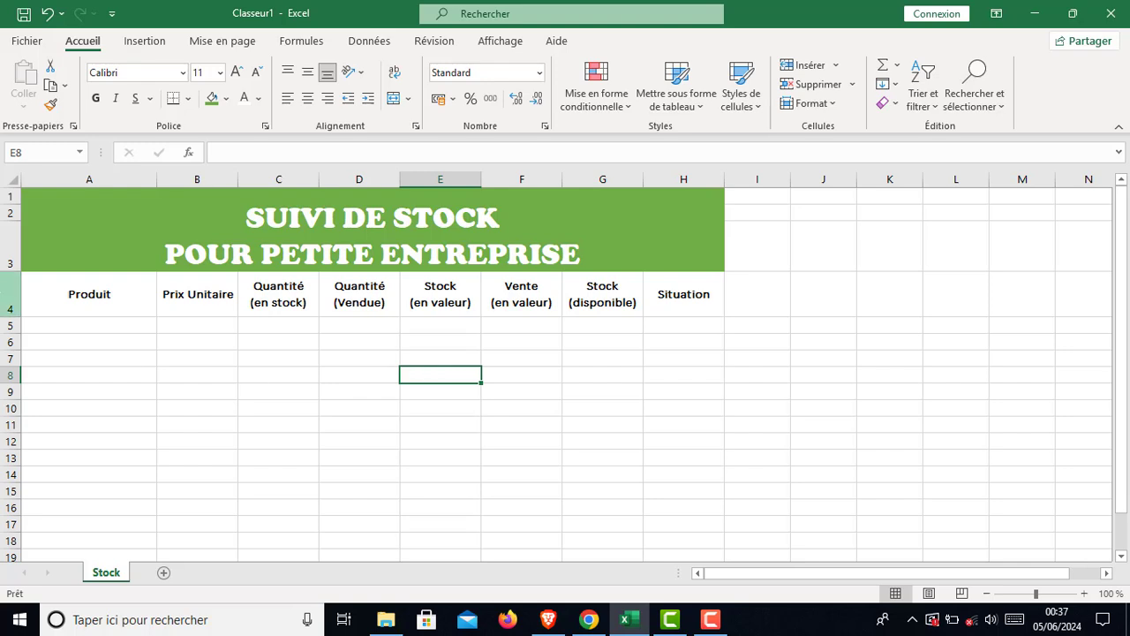
Give the headers in A4:H4 the same green fill and white text as the title.
left_click_drag(87, 296, 674, 309)
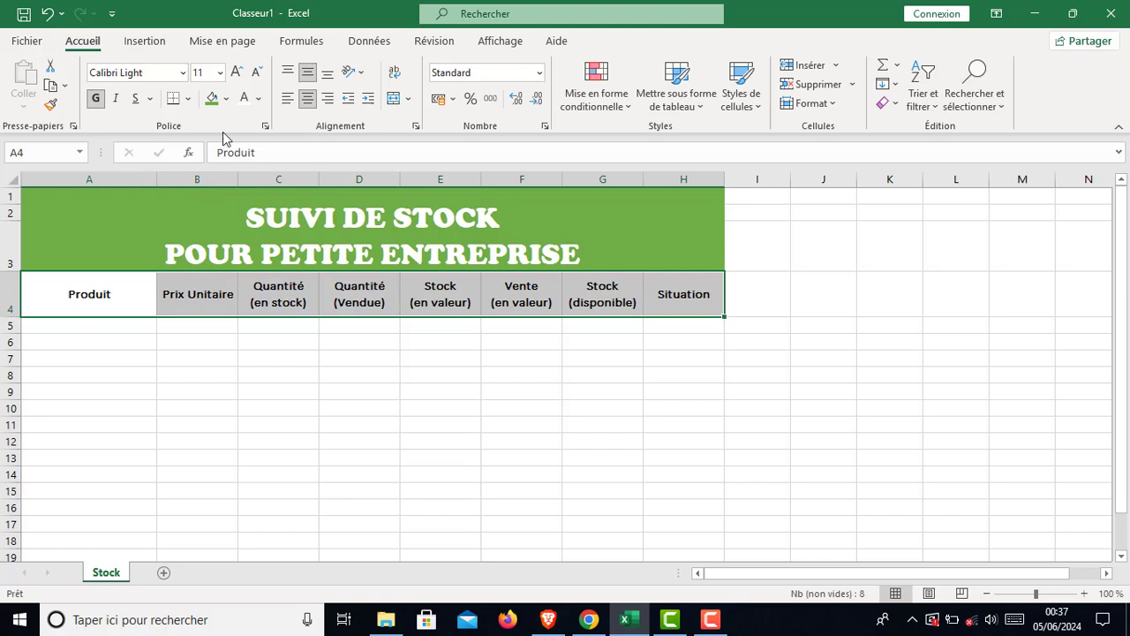
left_click(212, 99)
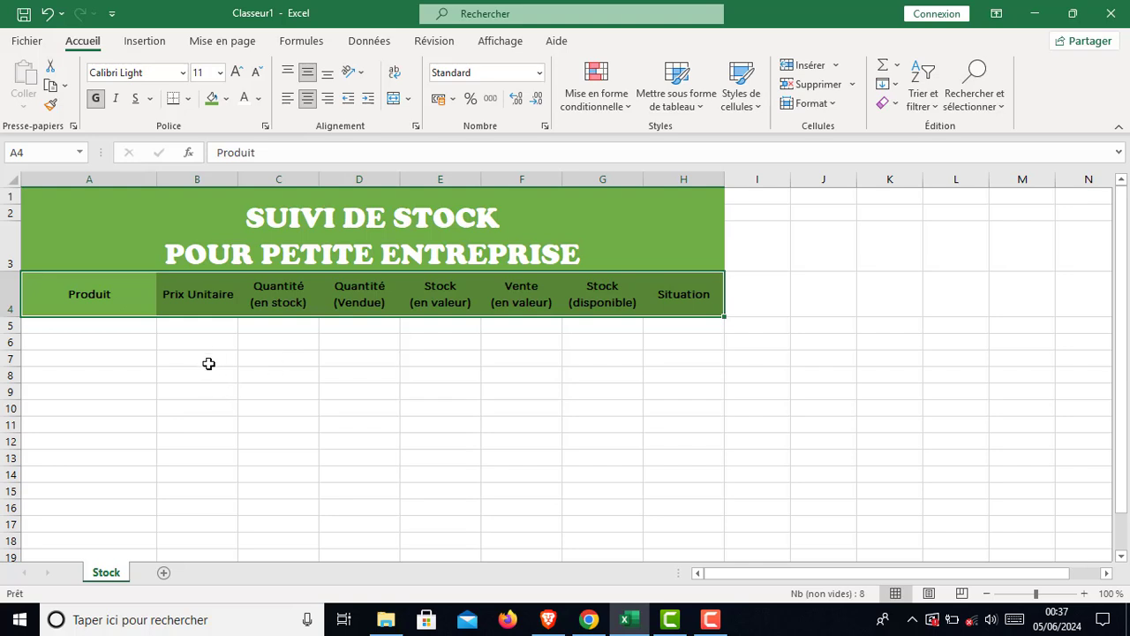
left_click(247, 103)
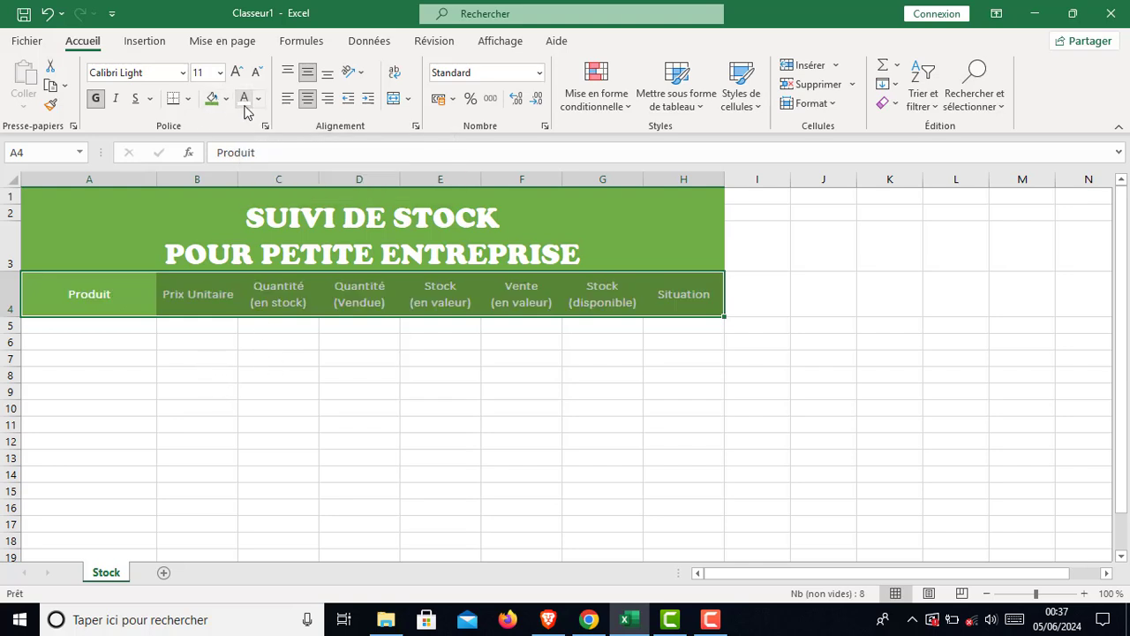
left_click(257, 430)
Increase the font size of the headers in A4:H4 to 12.
left_click_drag(104, 298, 649, 295)
left_click(236, 74)
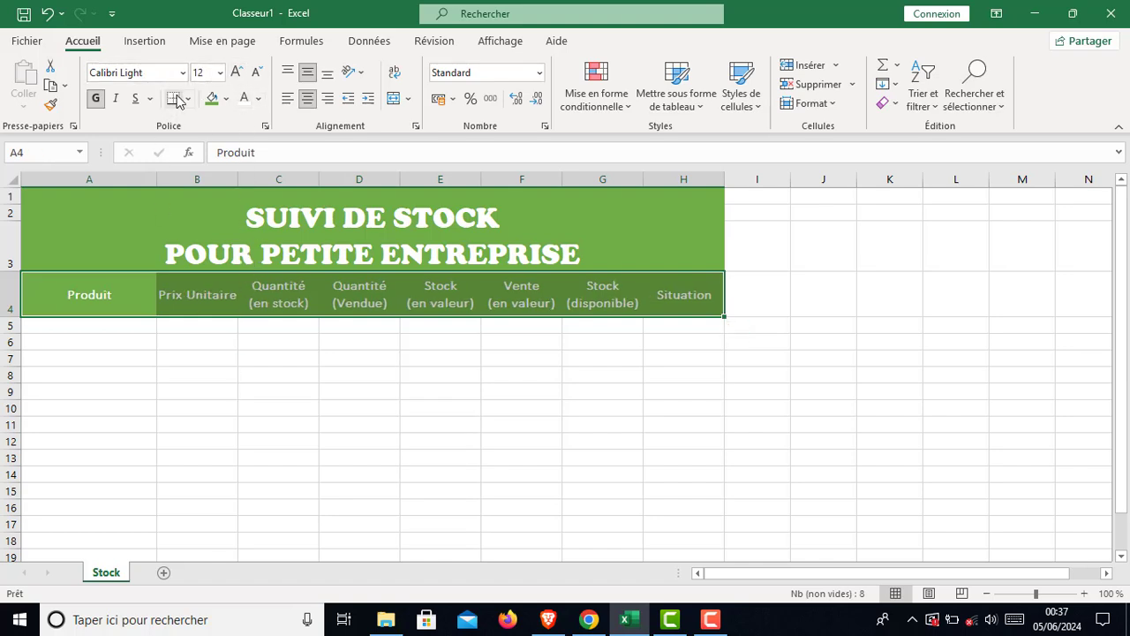
left_click(235, 73)
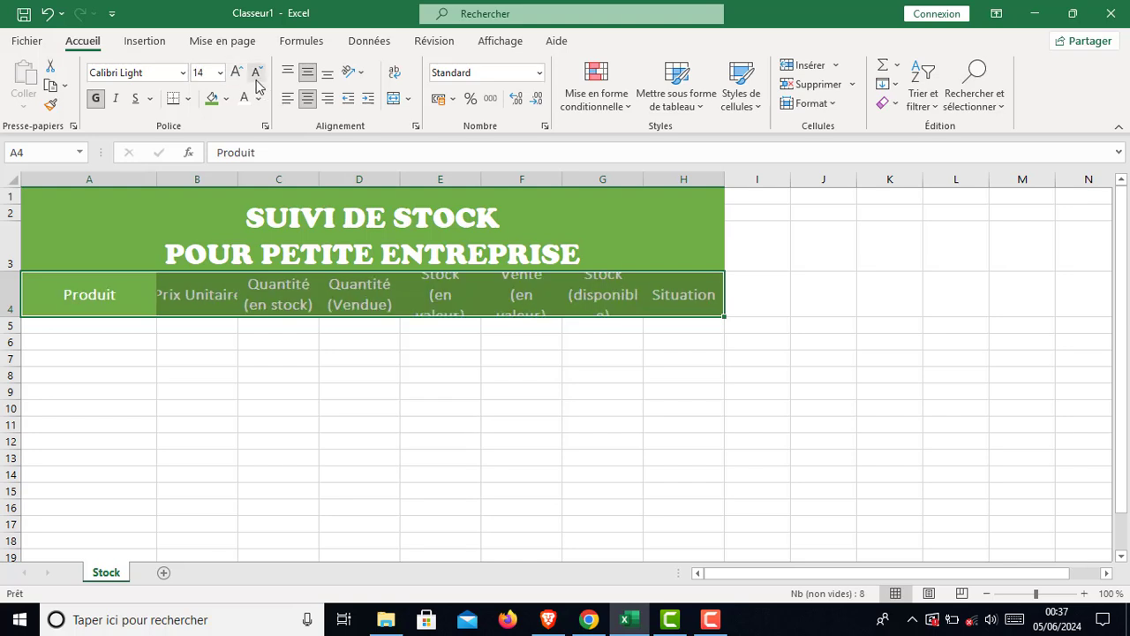
left_click(256, 73)
left_click(265, 377)
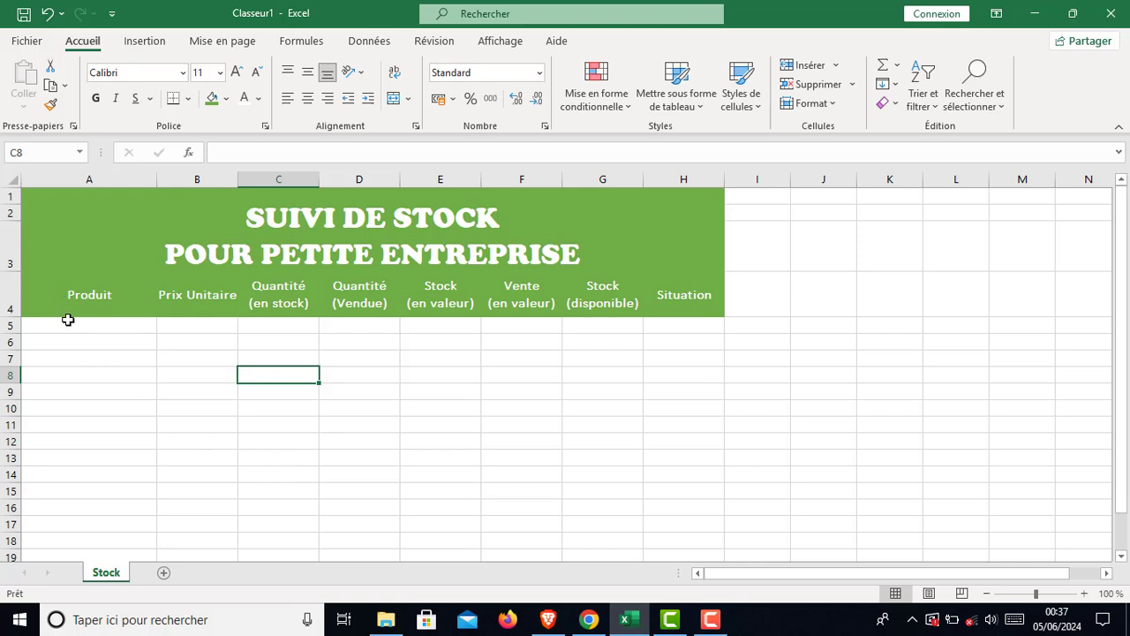
left_click_drag(59, 301, 669, 316)
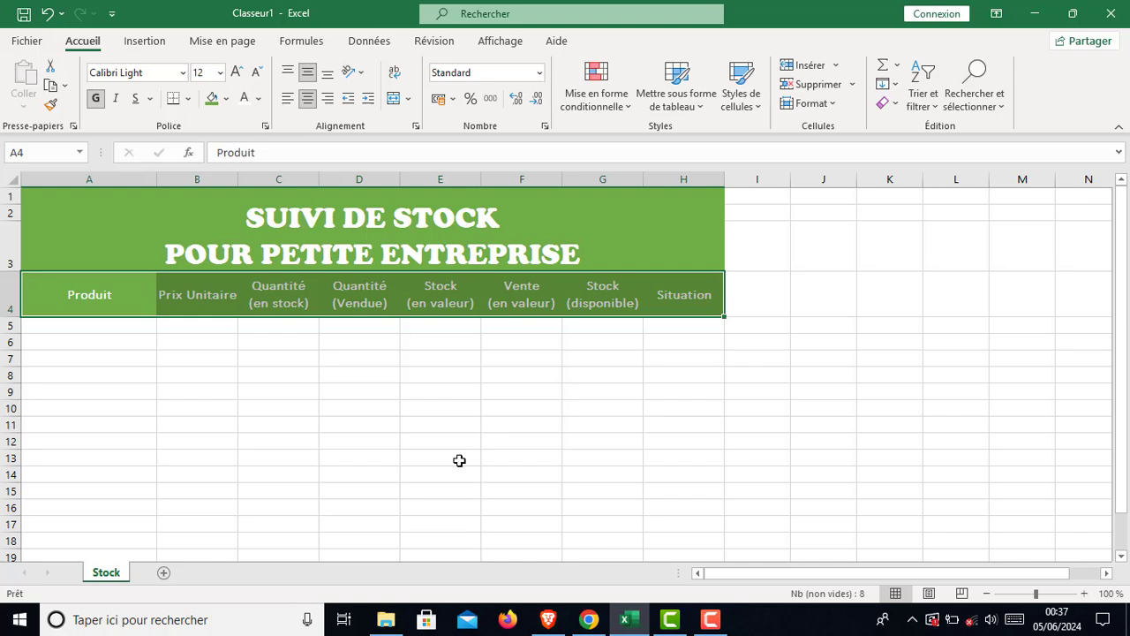
left_click(458, 460)
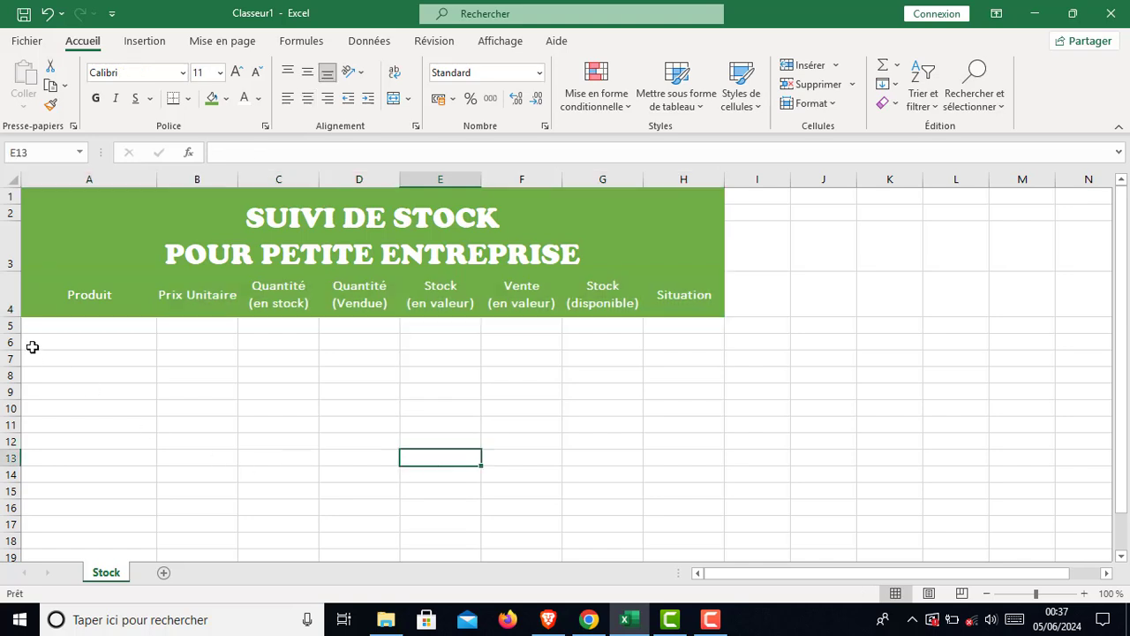
Apply medium solid borders in the theme green to the outline and inside of table body A5:H24.
left_click_drag(48, 327, 648, 484)
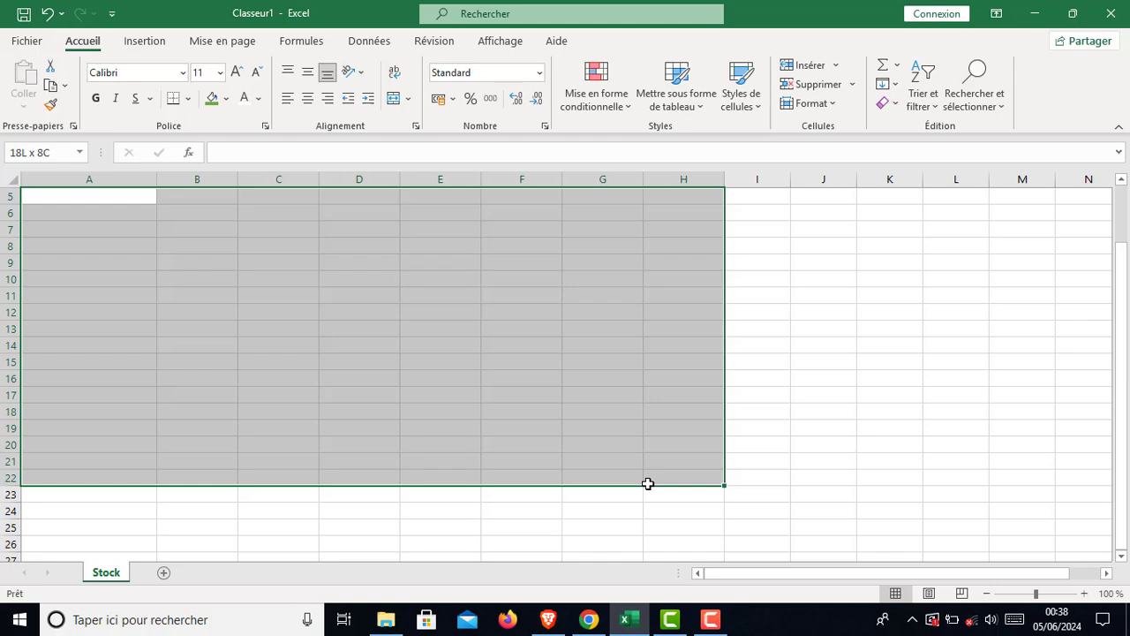
left_click_drag(647, 484, 648, 509)
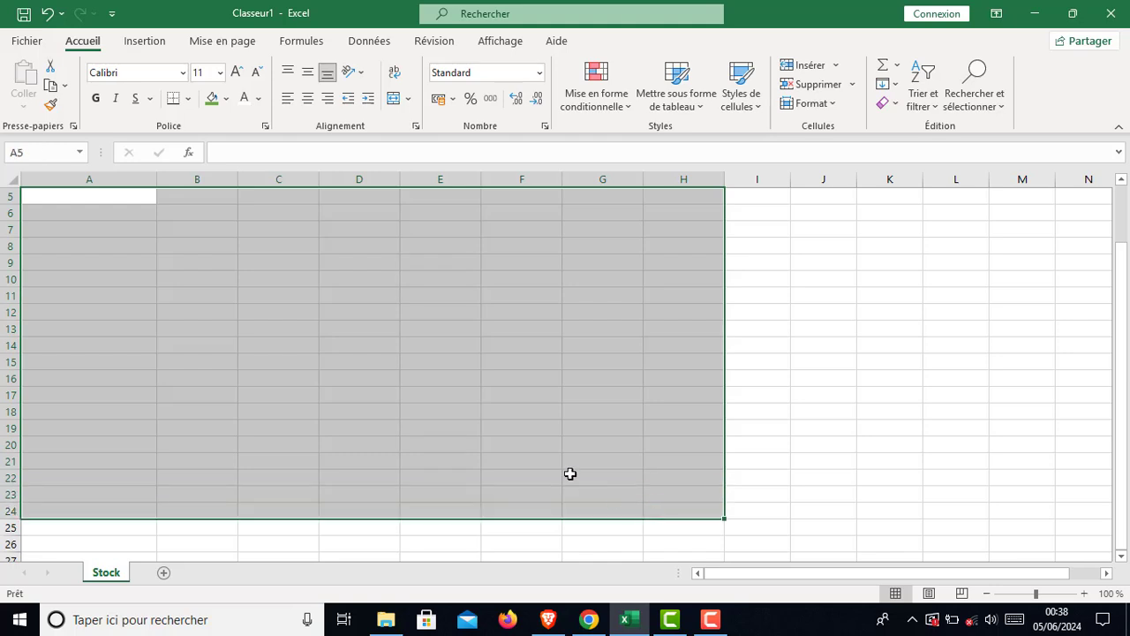
scroll(571, 474, "up", 2)
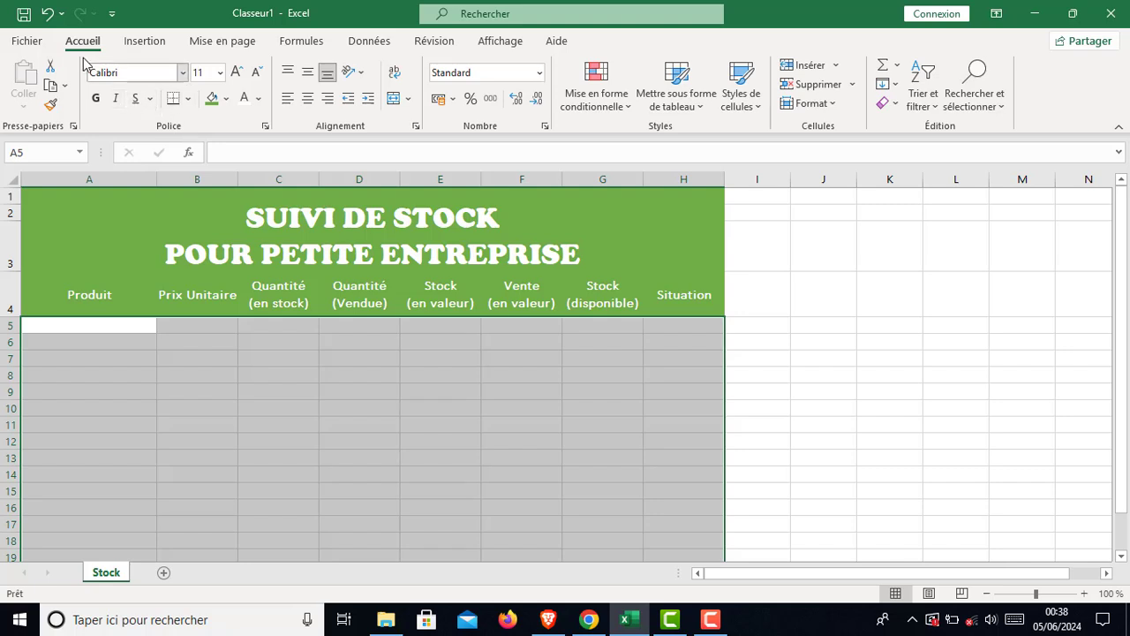
left_click(188, 99)
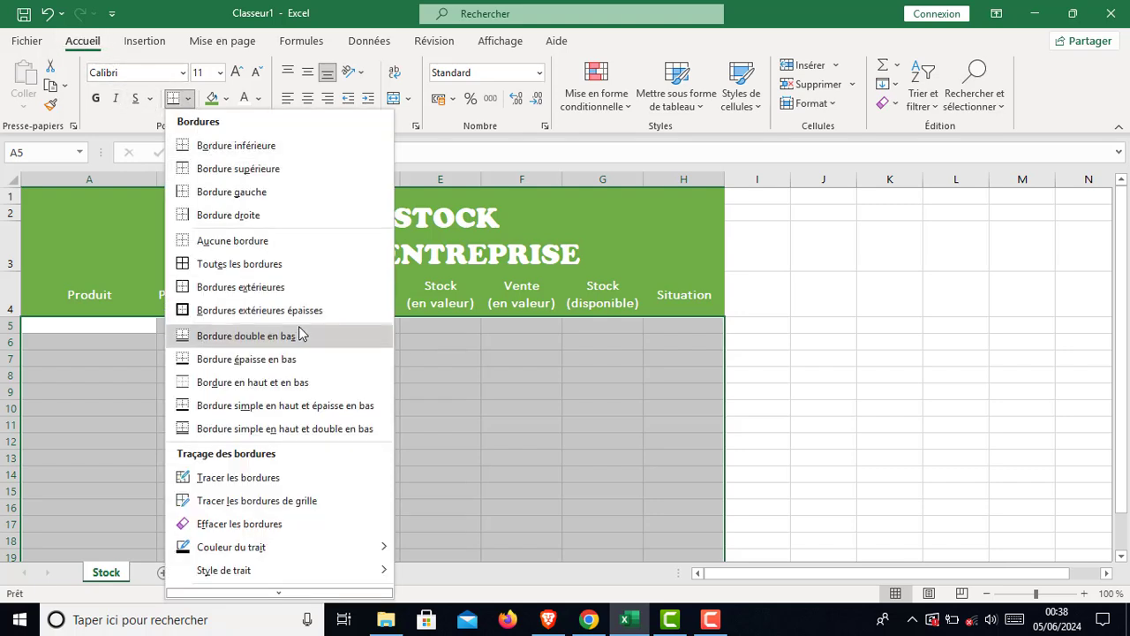
scroll(300, 333, "down", 1)
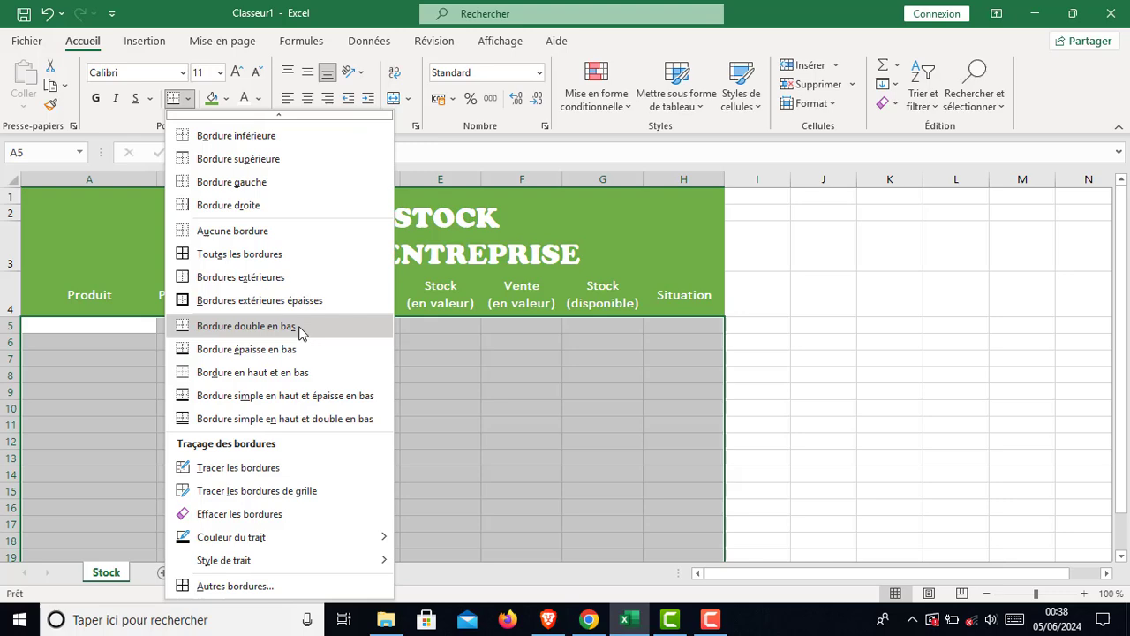
left_click(229, 586)
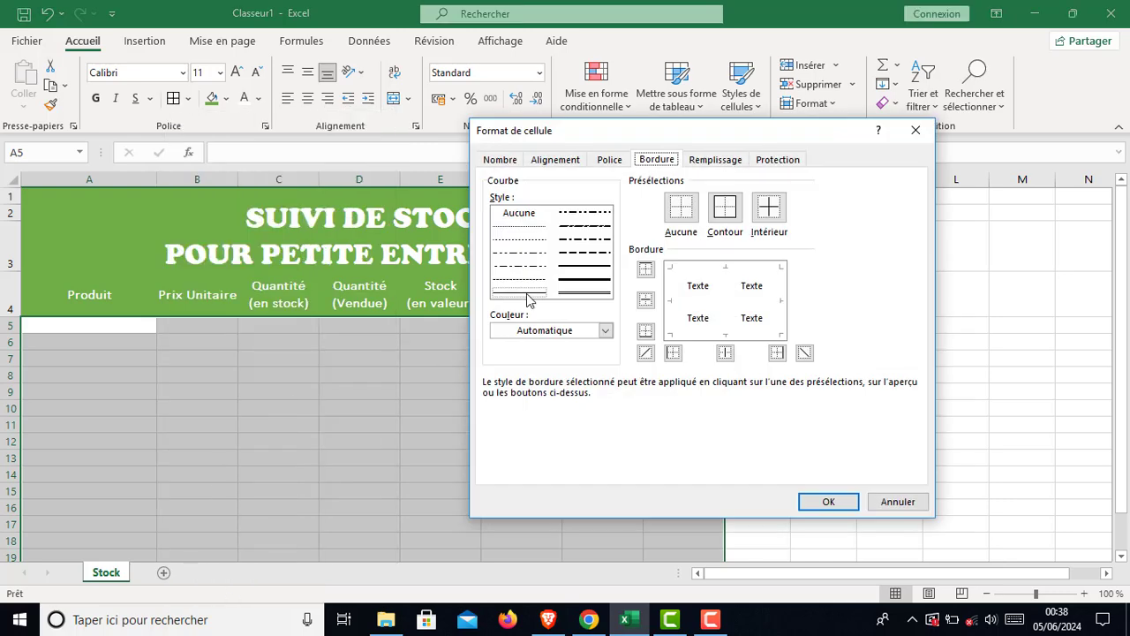
left_click(606, 330)
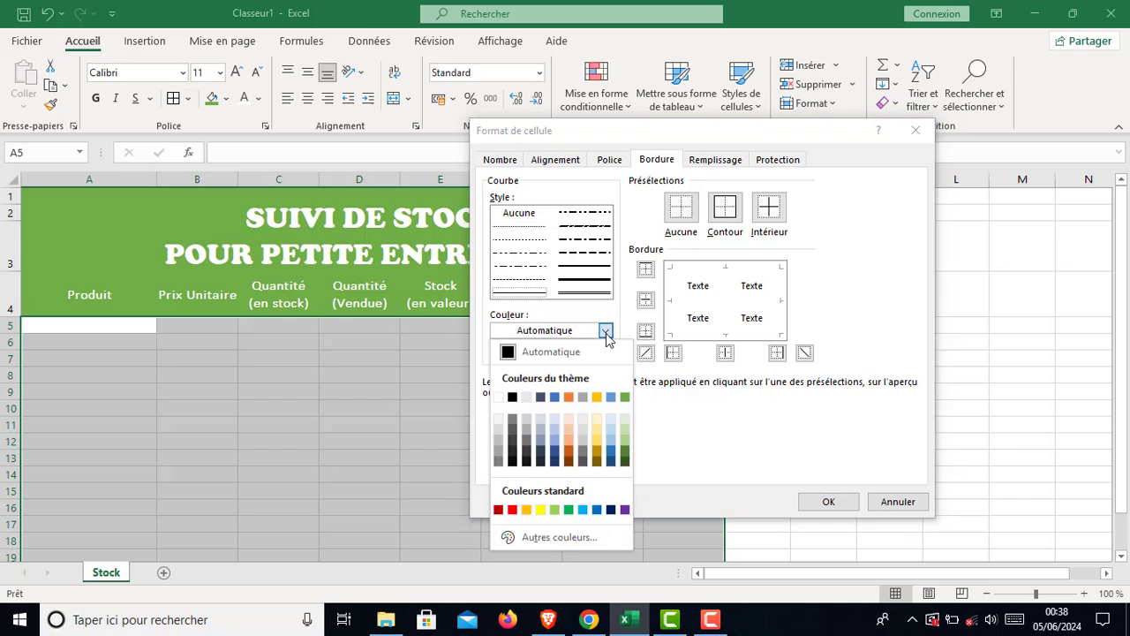
left_click(625, 397)
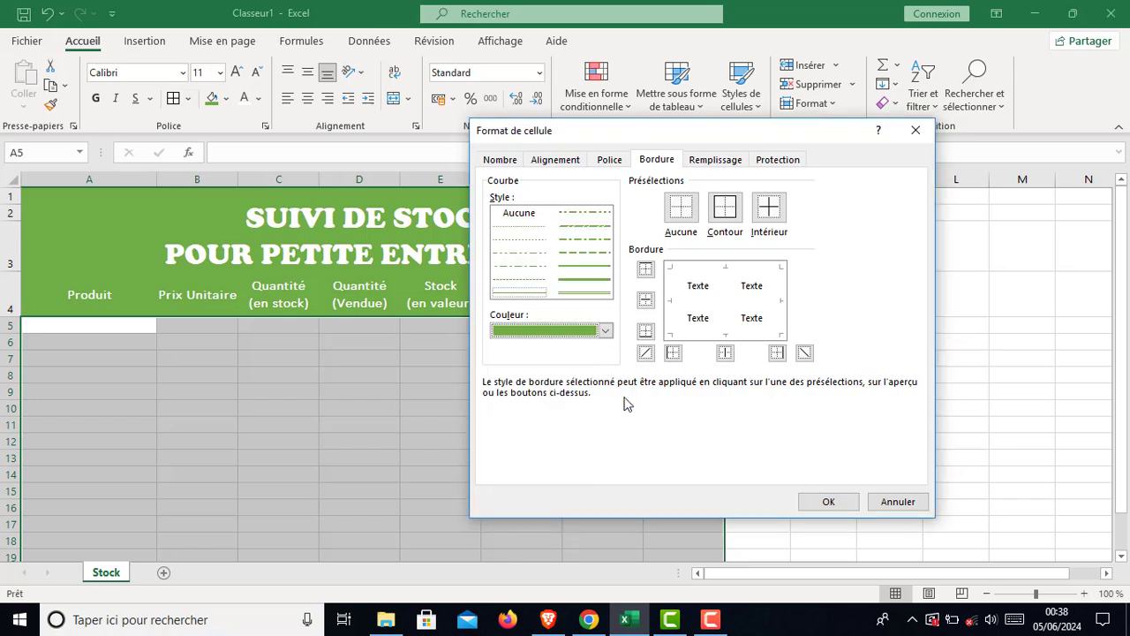
left_click(581, 273)
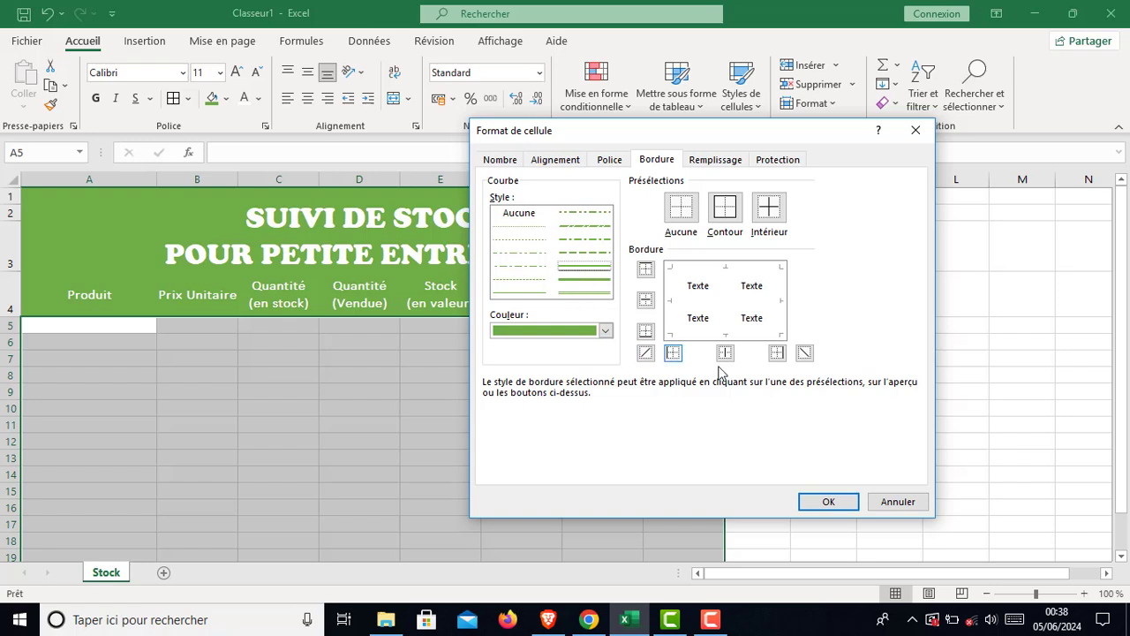
left_click(725, 209)
left_click(768, 212)
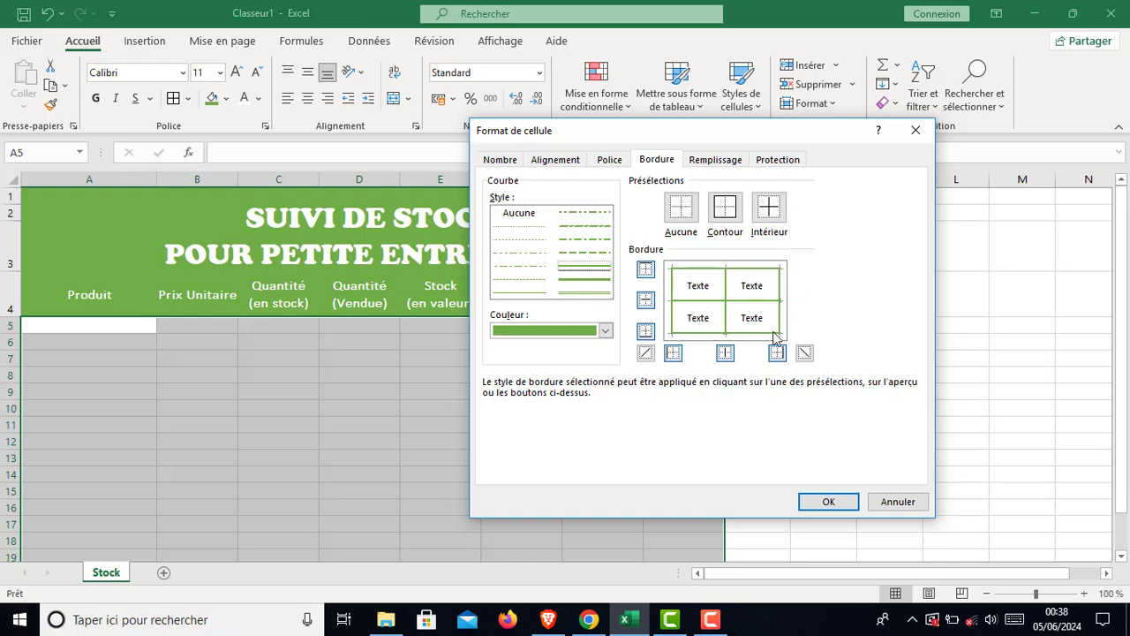
left_click(828, 501)
left_click(770, 483)
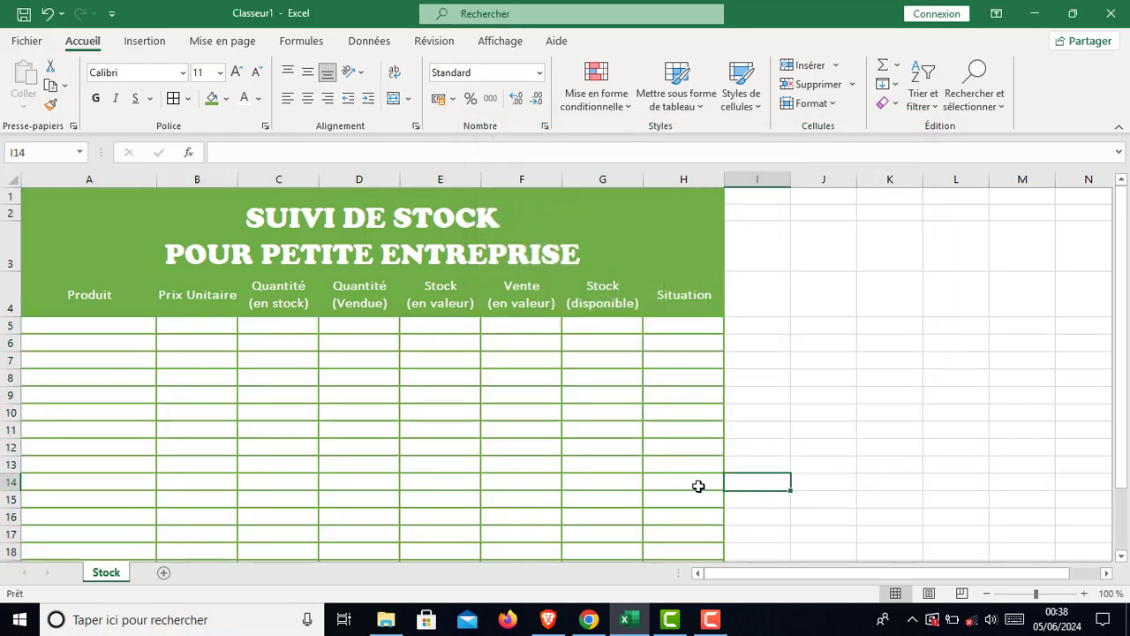
scroll(460, 486, "down", 2)
scroll(459, 486, "up", 2)
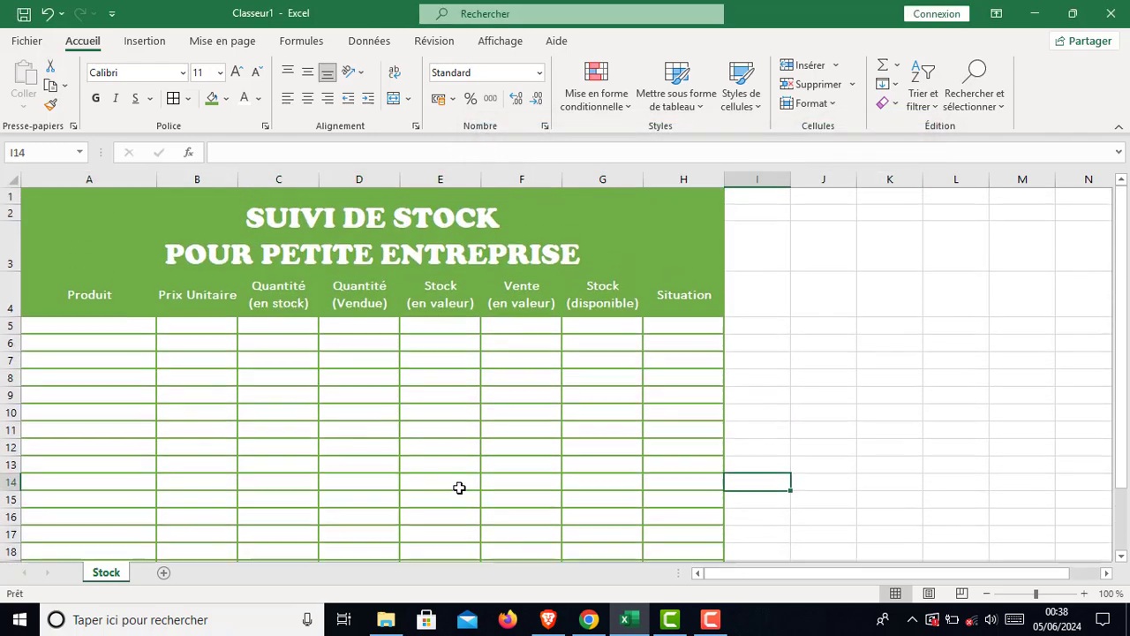
Apply medium solid white borders to the outline and inside of header cells A4:H4.
left_click_drag(78, 300, 674, 299)
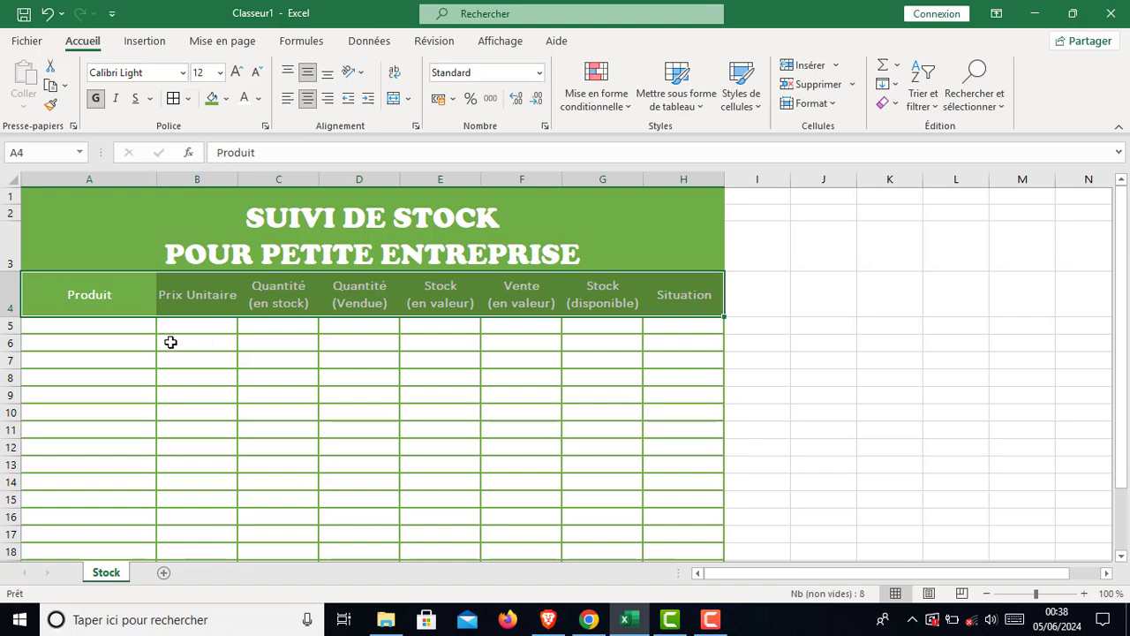
left_click(188, 98)
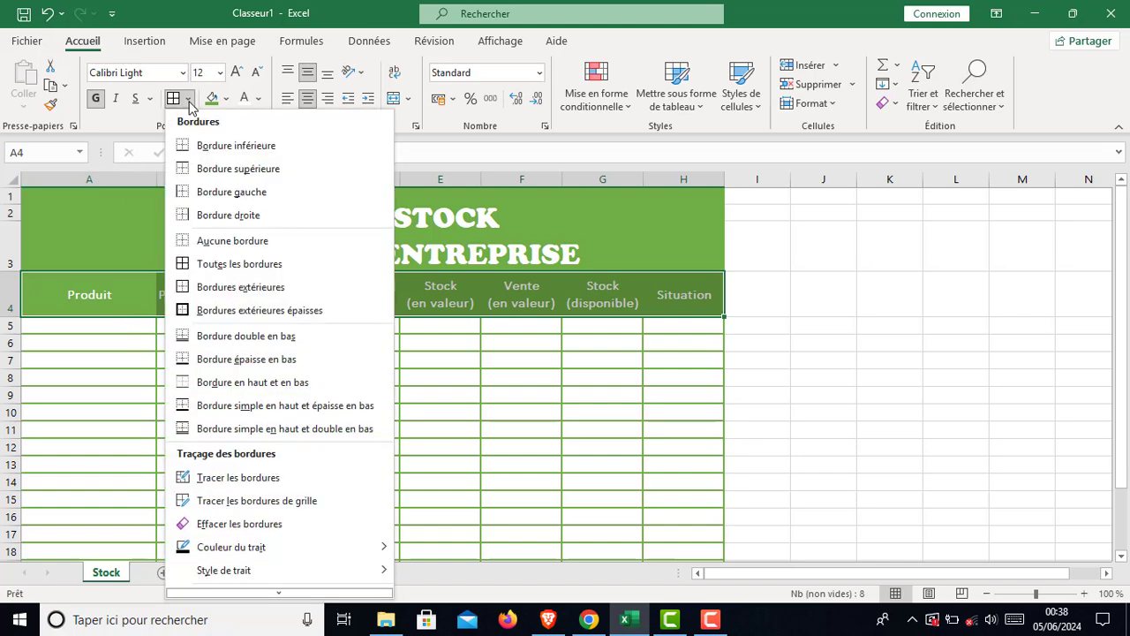
scroll(258, 487, "down", 1)
left_click(245, 589)
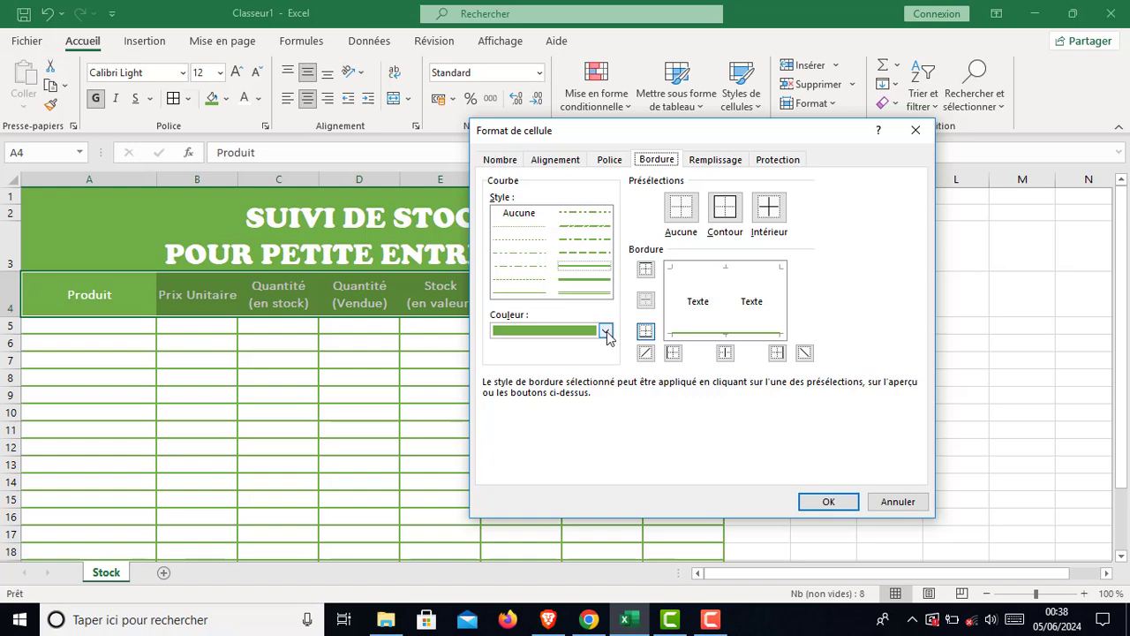
left_click(606, 331)
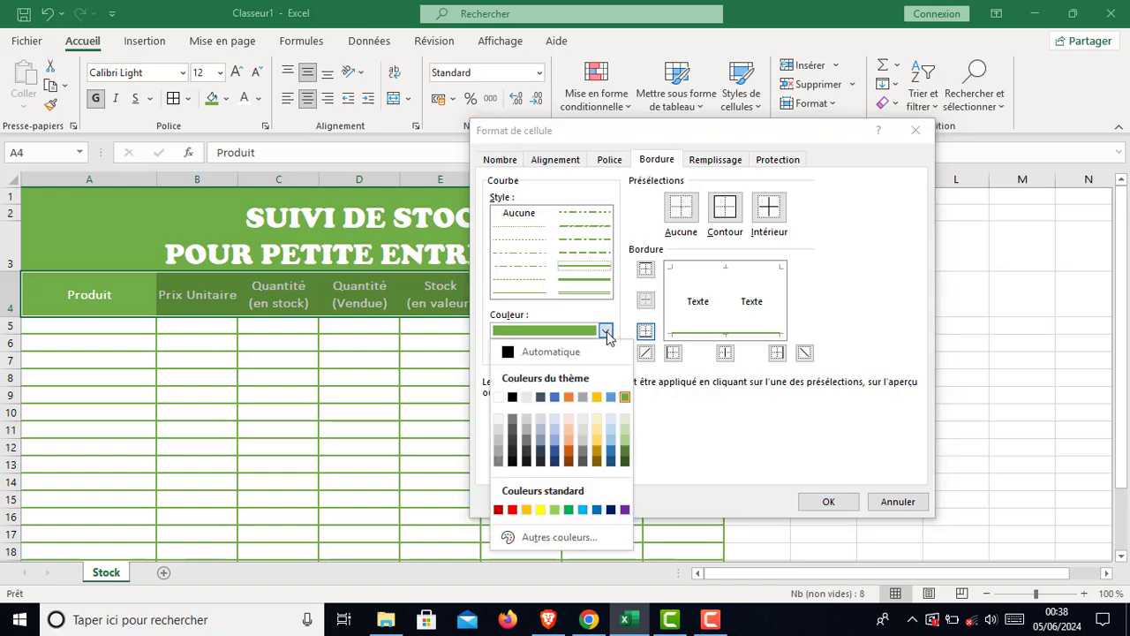
left_click(499, 397)
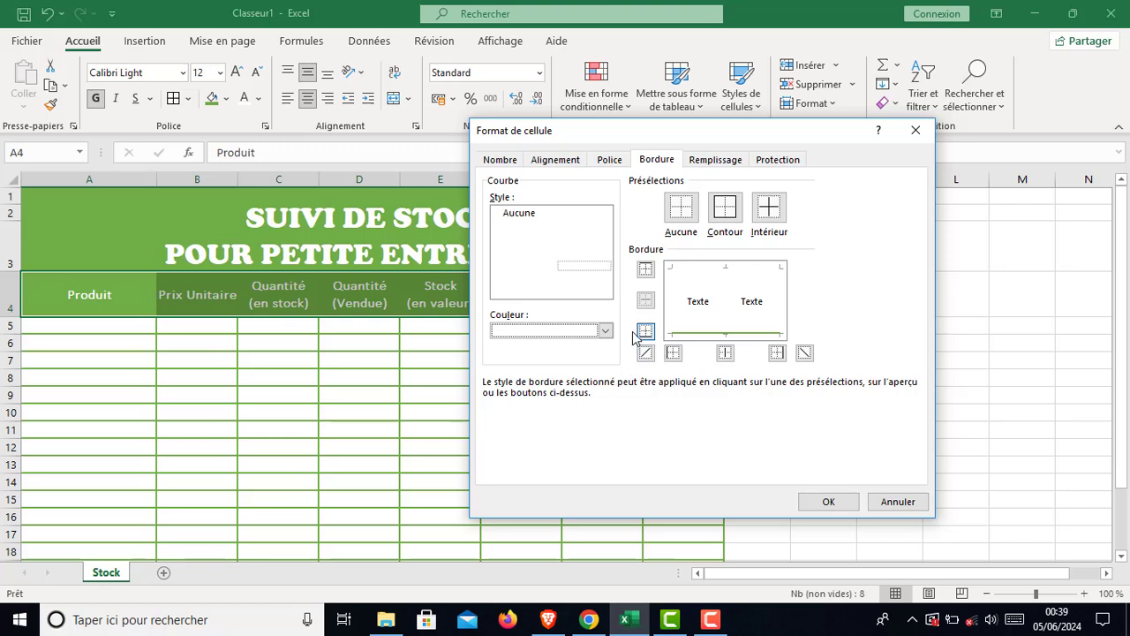
left_click(597, 272)
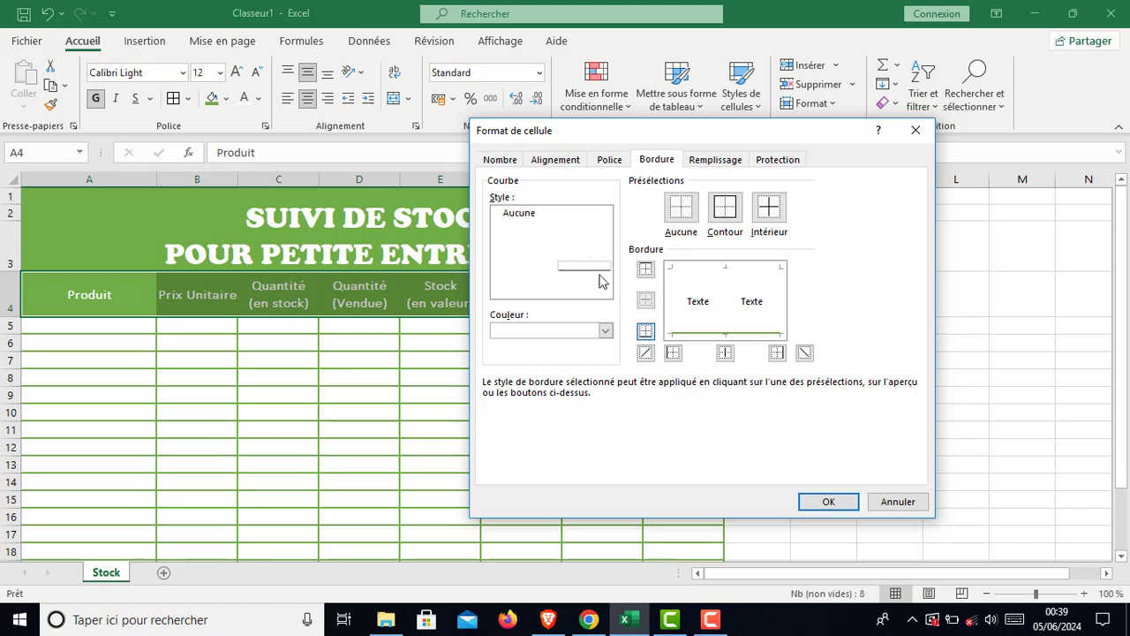
left_click(606, 330)
left_click(622, 399)
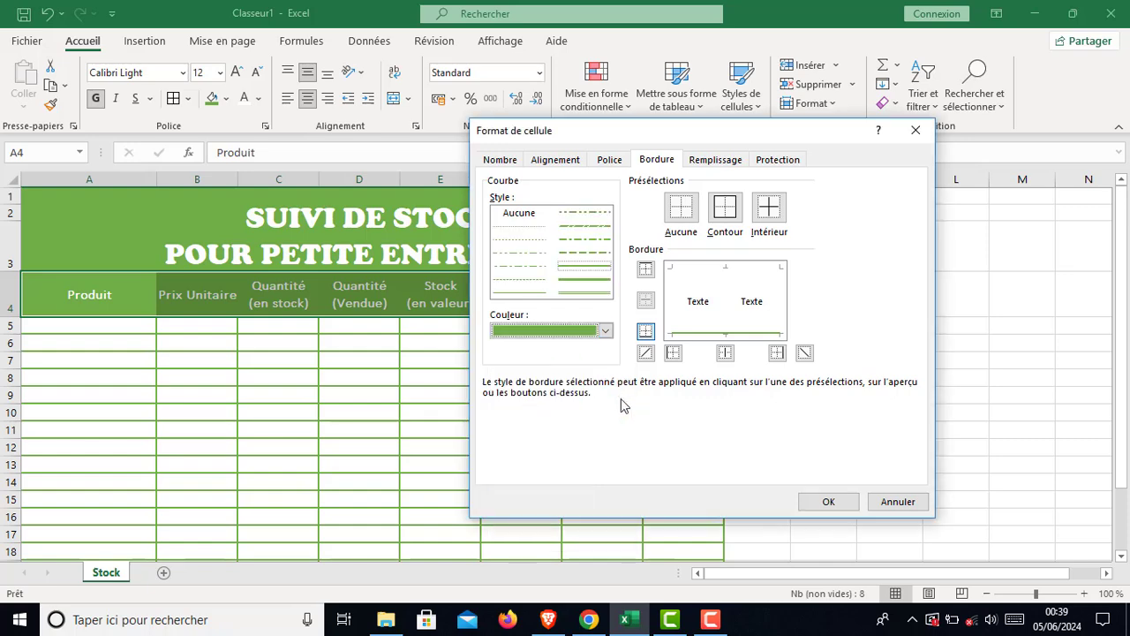
left_click(581, 270)
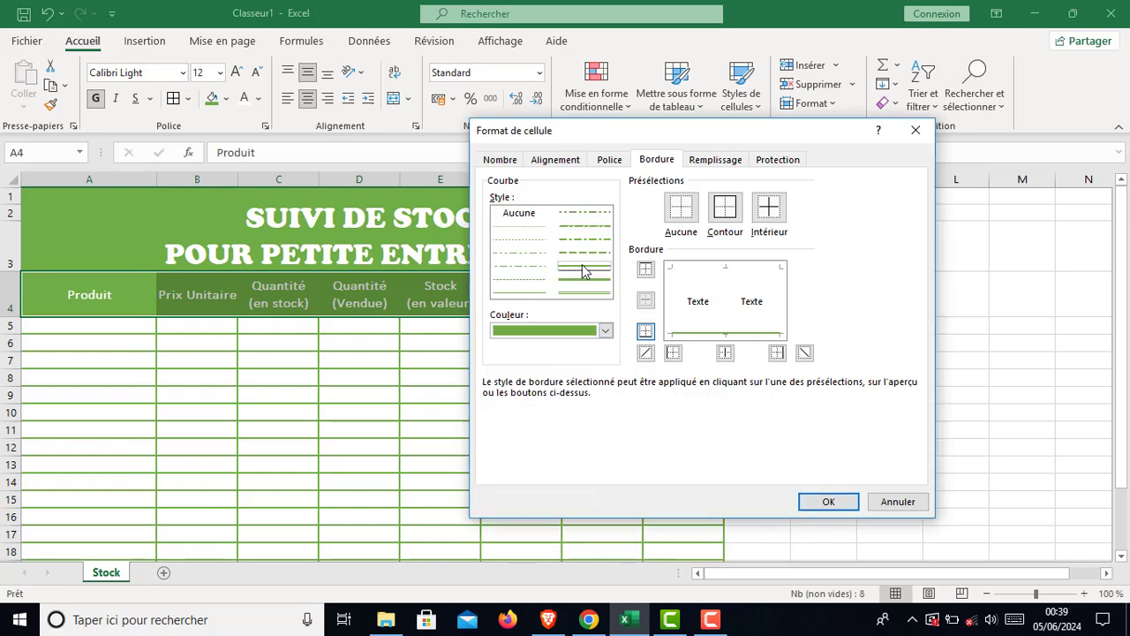
left_click(605, 330)
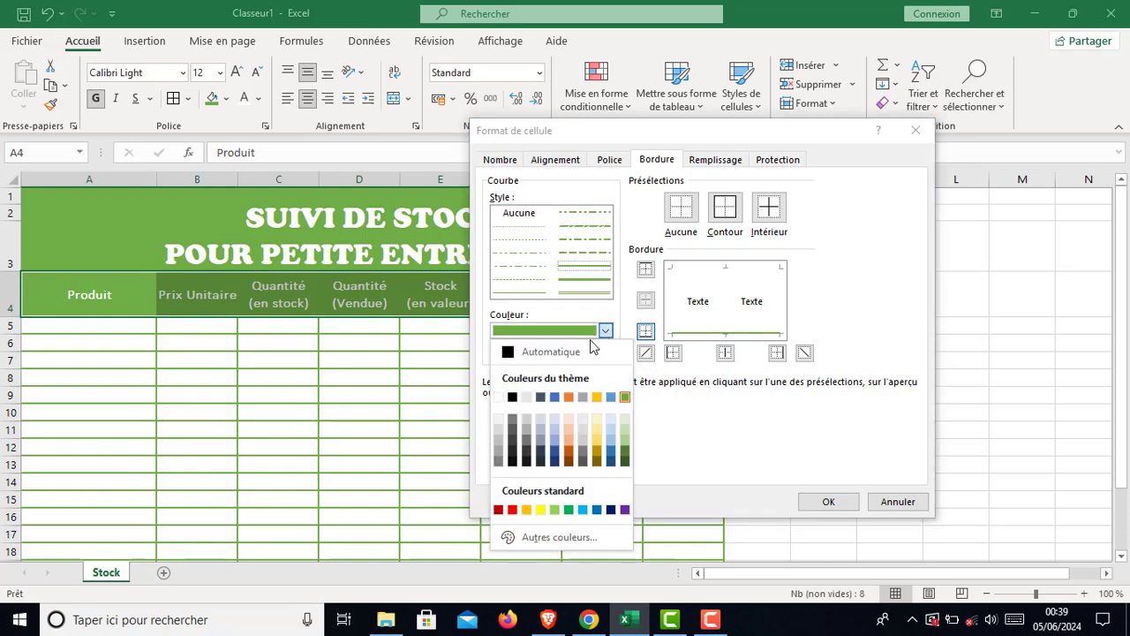
left_click(499, 398)
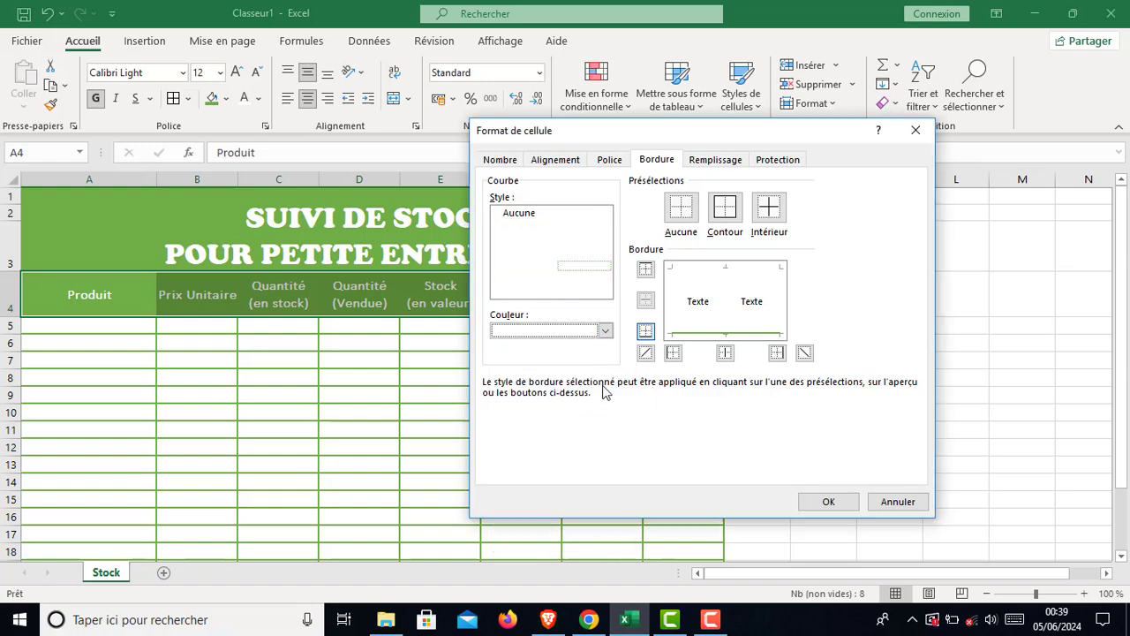
left_click(726, 212)
left_click(768, 209)
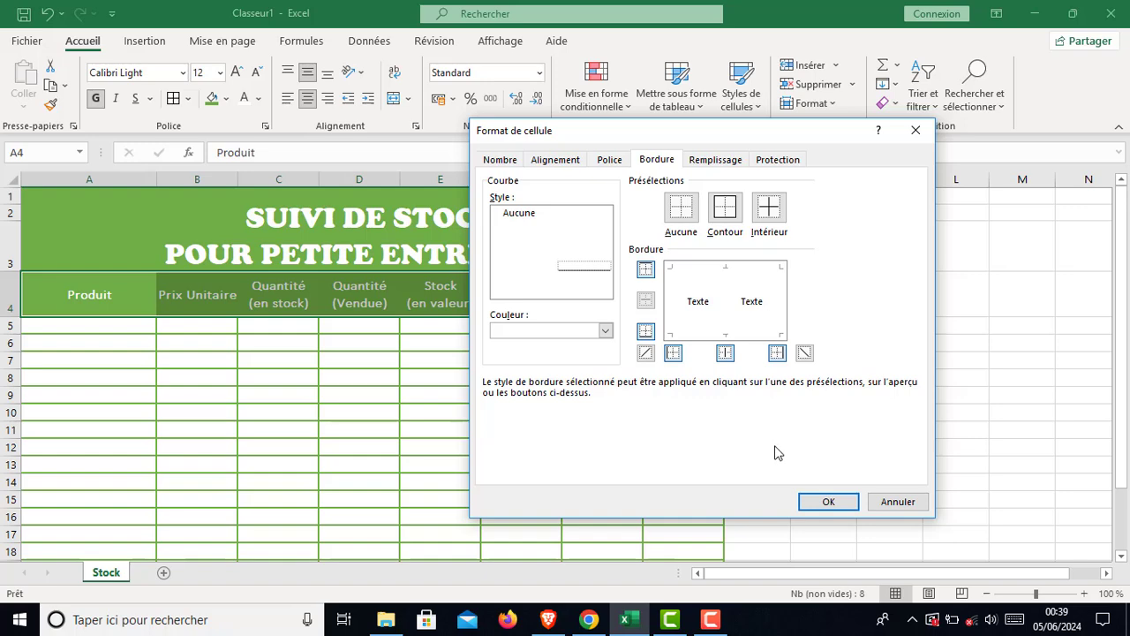
left_click(827, 501)
left_click(579, 463)
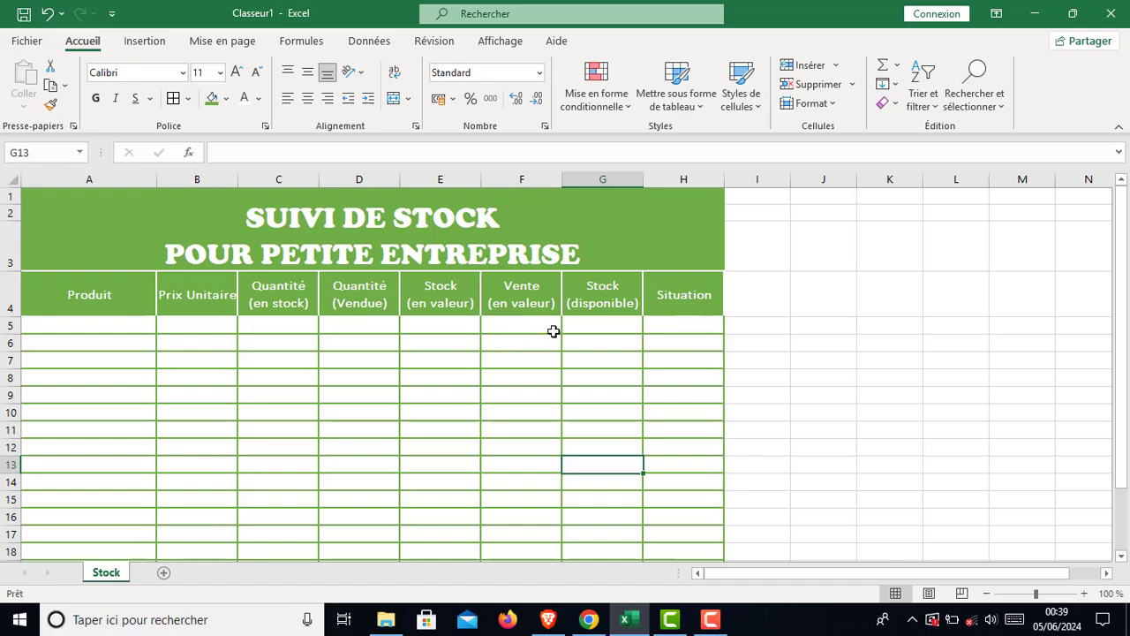
left_click(702, 296)
left_click(823, 345)
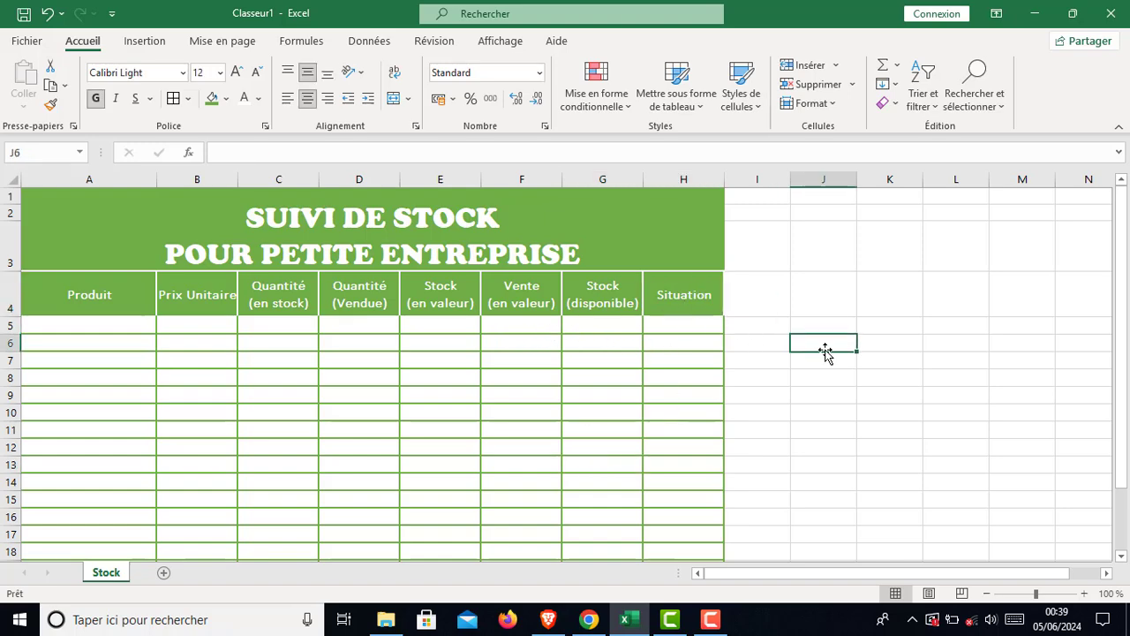
left_click(710, 291)
left_click(797, 362)
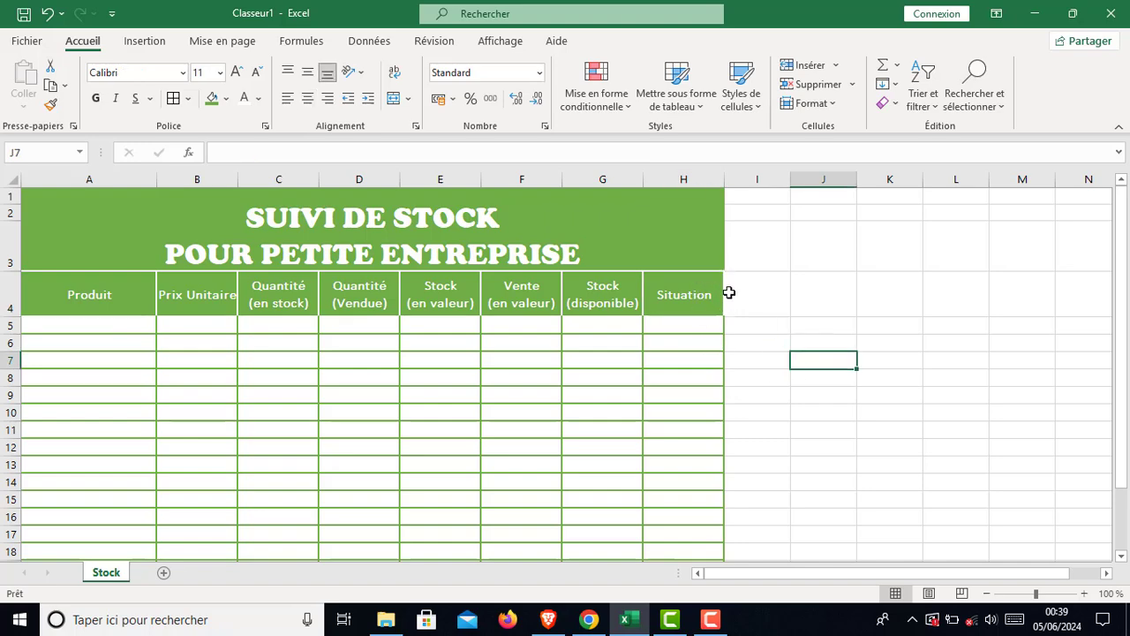
Set the right border of the Situation header cell H4 to a medium solid line in the theme green.
left_click(669, 298)
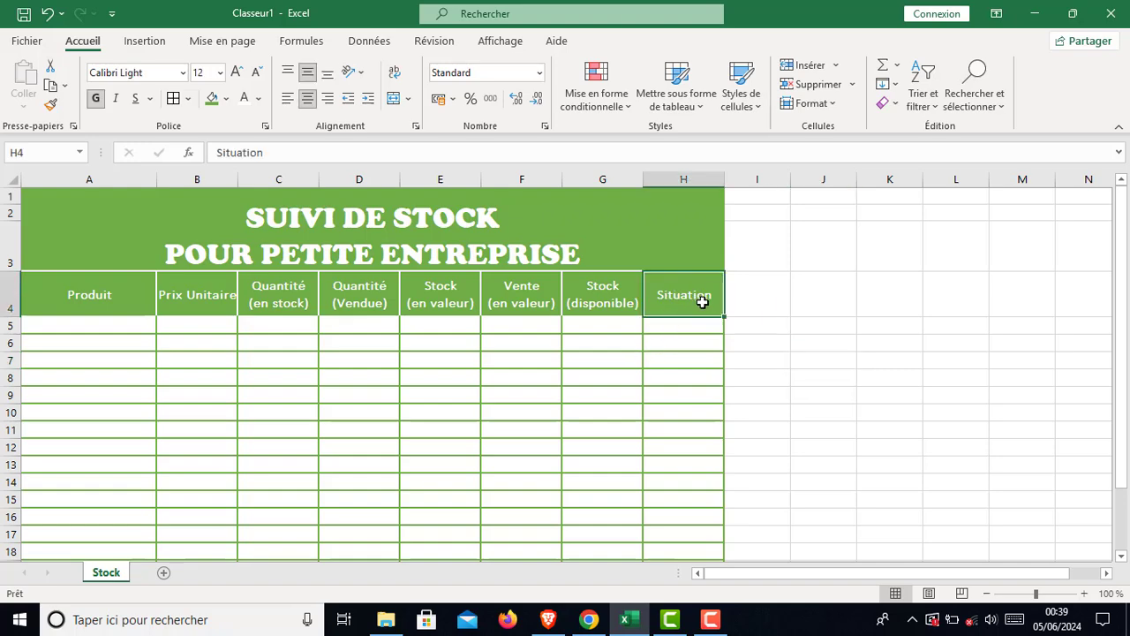
left_click(187, 98)
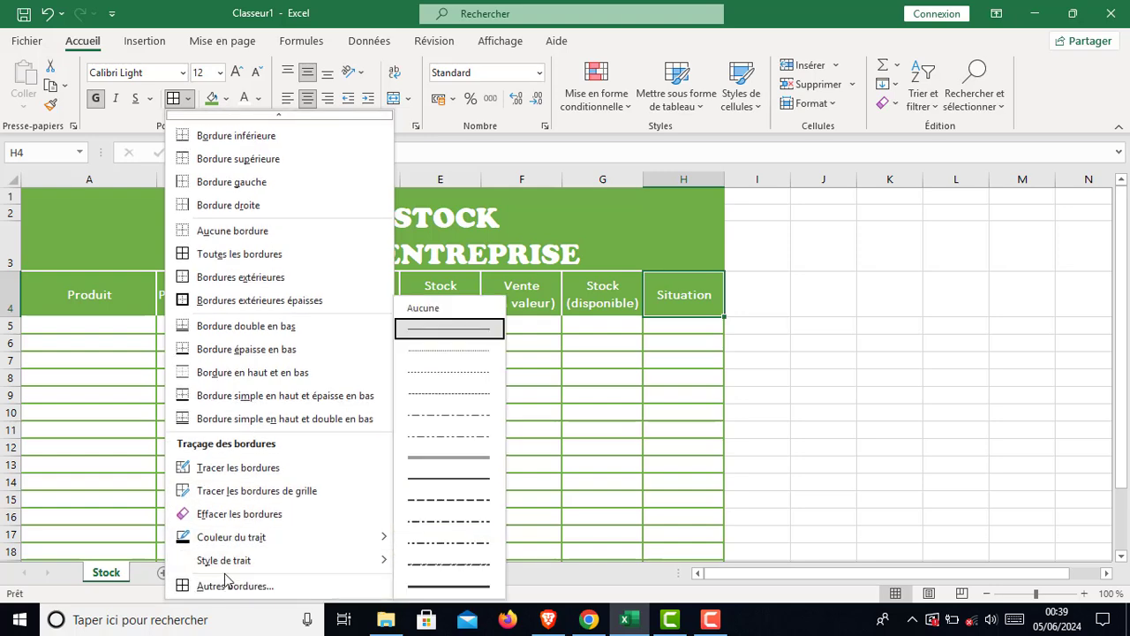
left_click(224, 586)
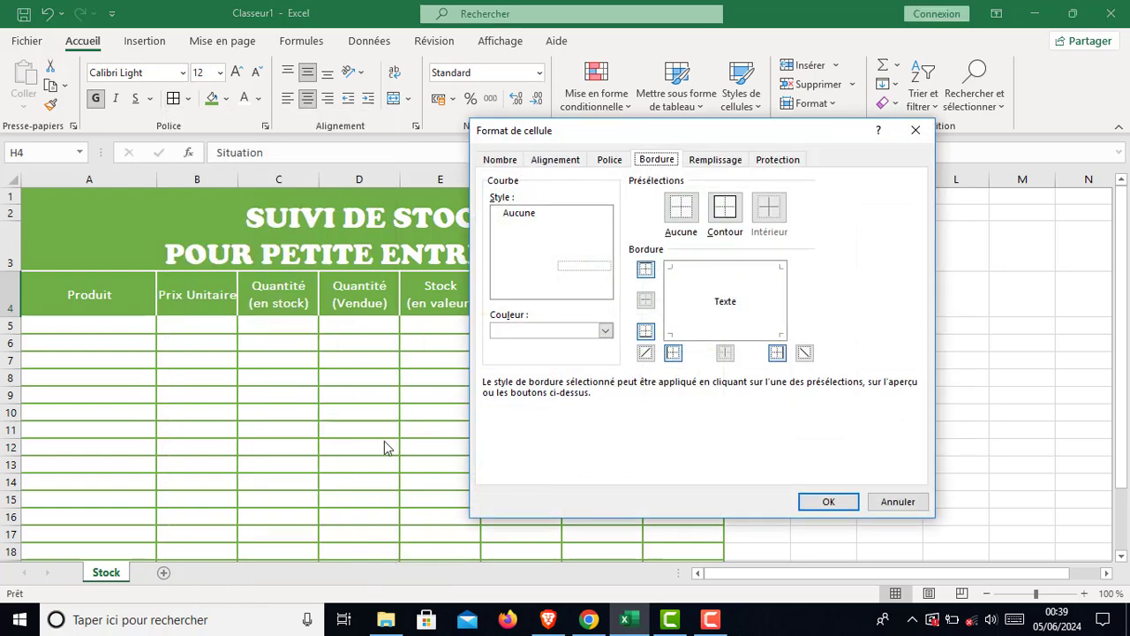
left_click(605, 330)
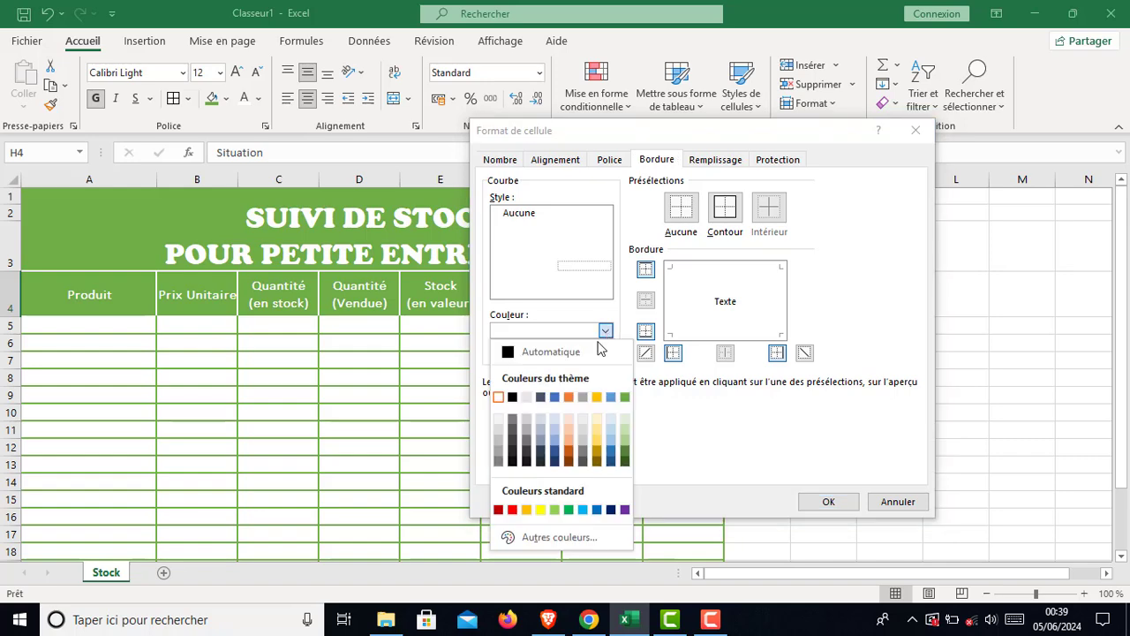
left_click(626, 397)
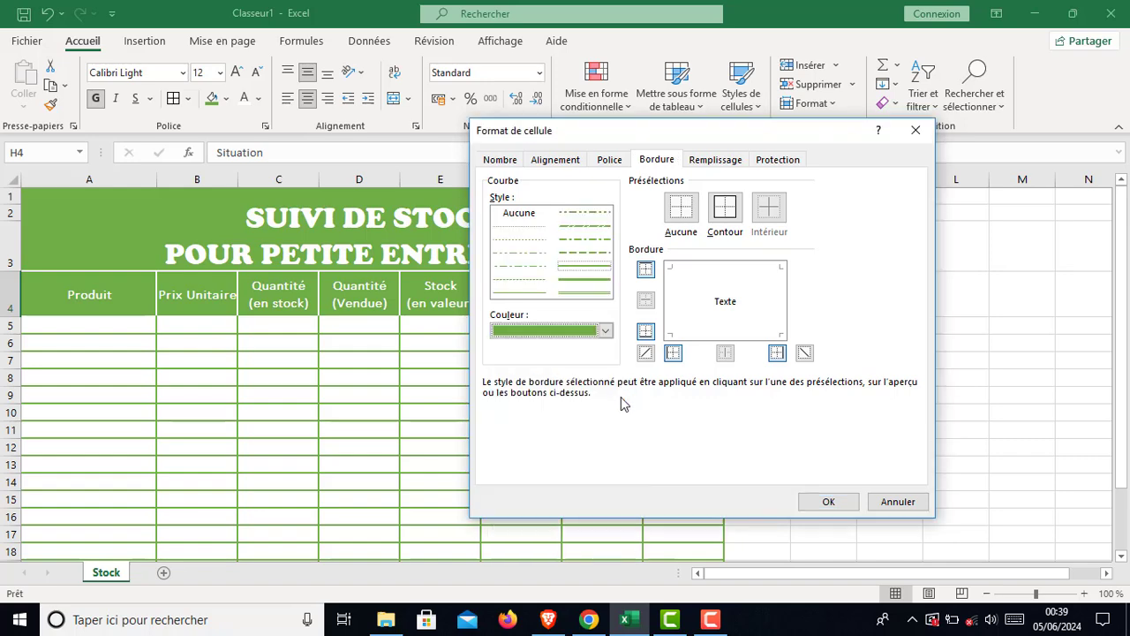
left_click(583, 273)
left_click(586, 270)
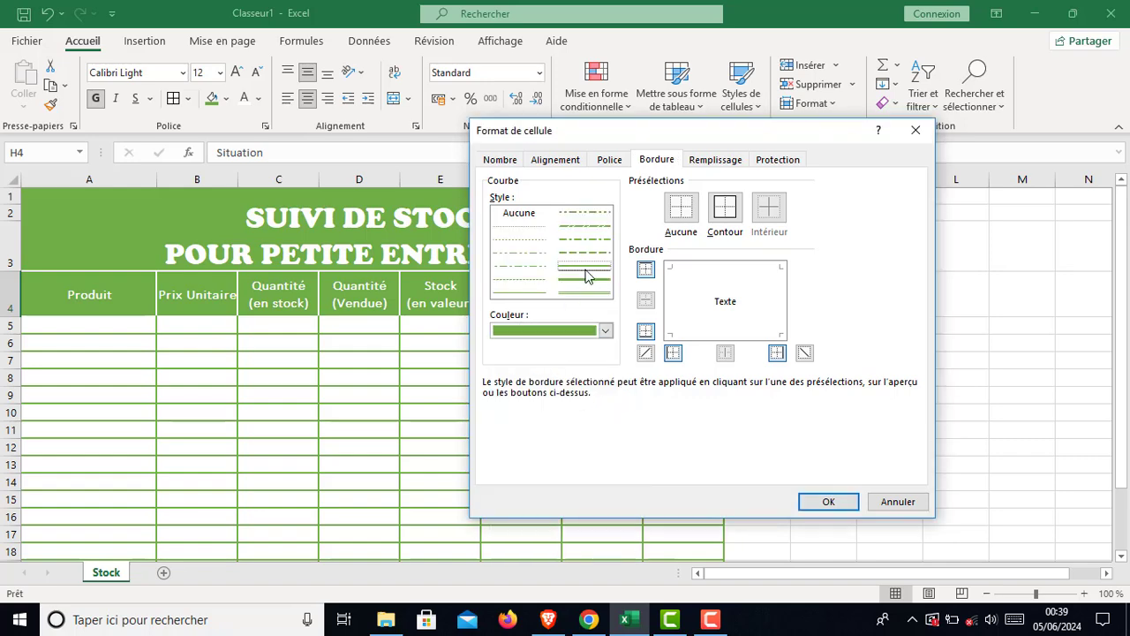
left_click(778, 354)
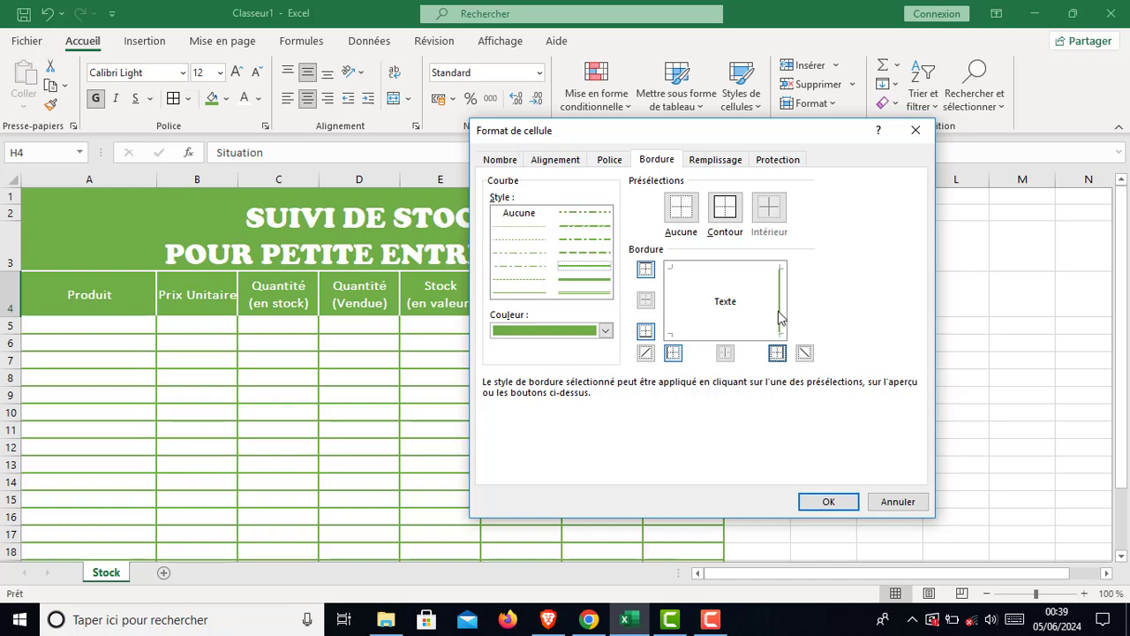
left_click(833, 504)
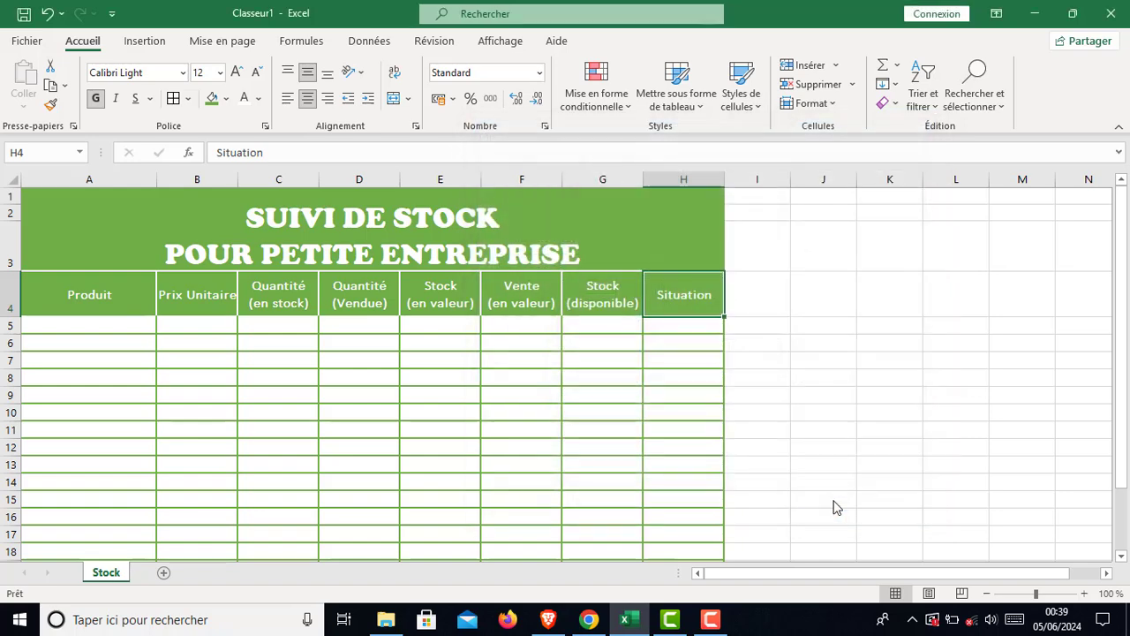
left_click(775, 396)
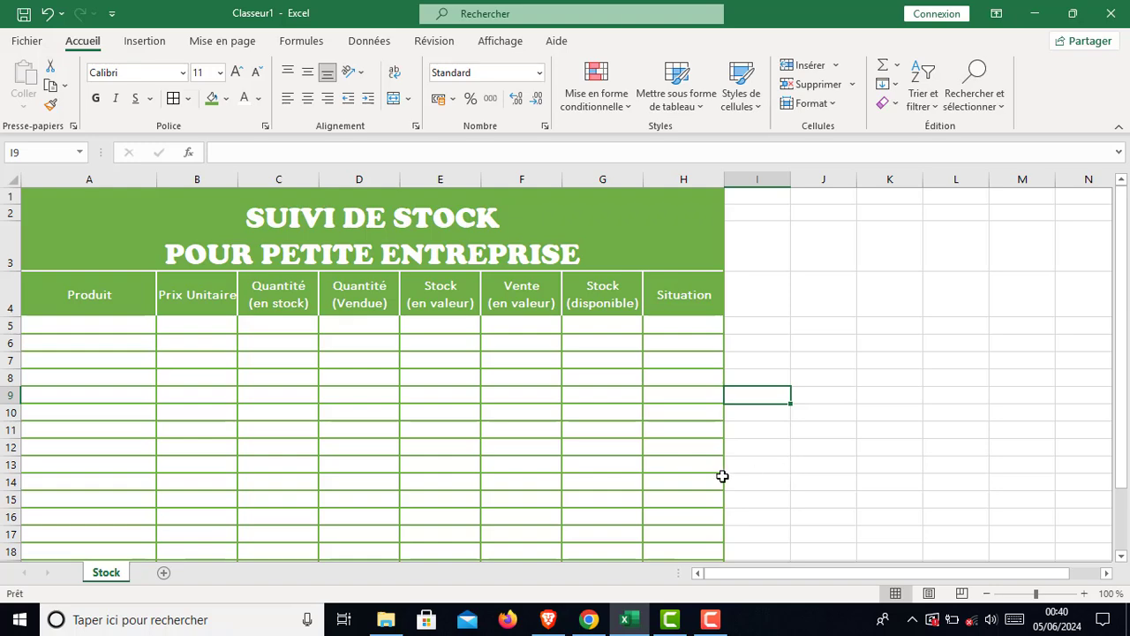
Hide the gridlines of the Stock sheet and check the table down to row 24.
scroll(311, 395, "down", 3)
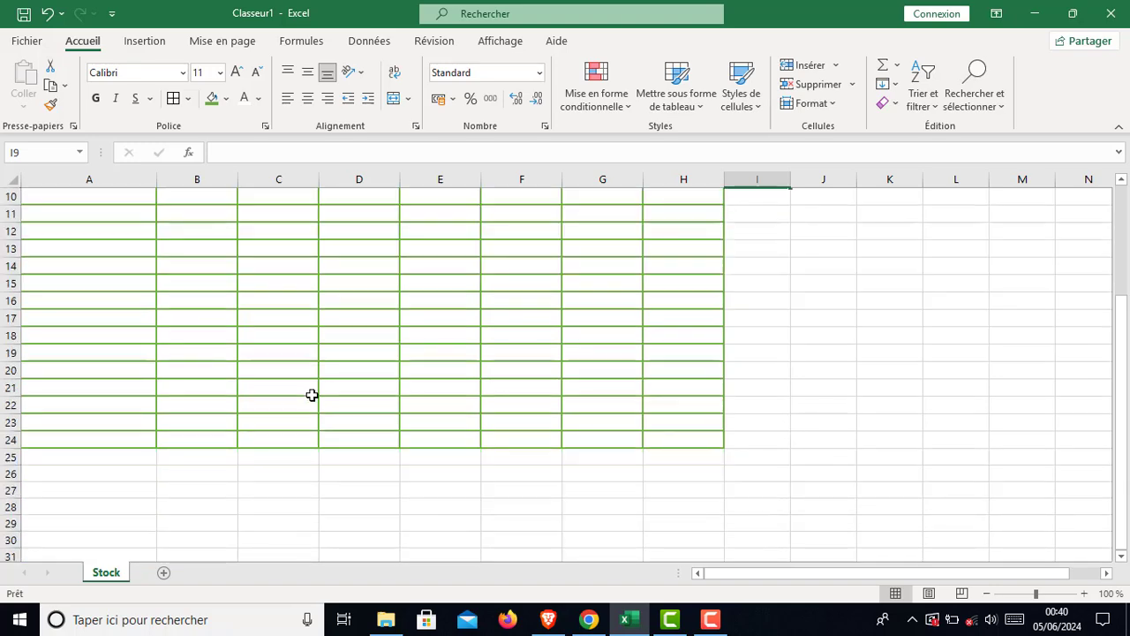
scroll(313, 390, "up", 3)
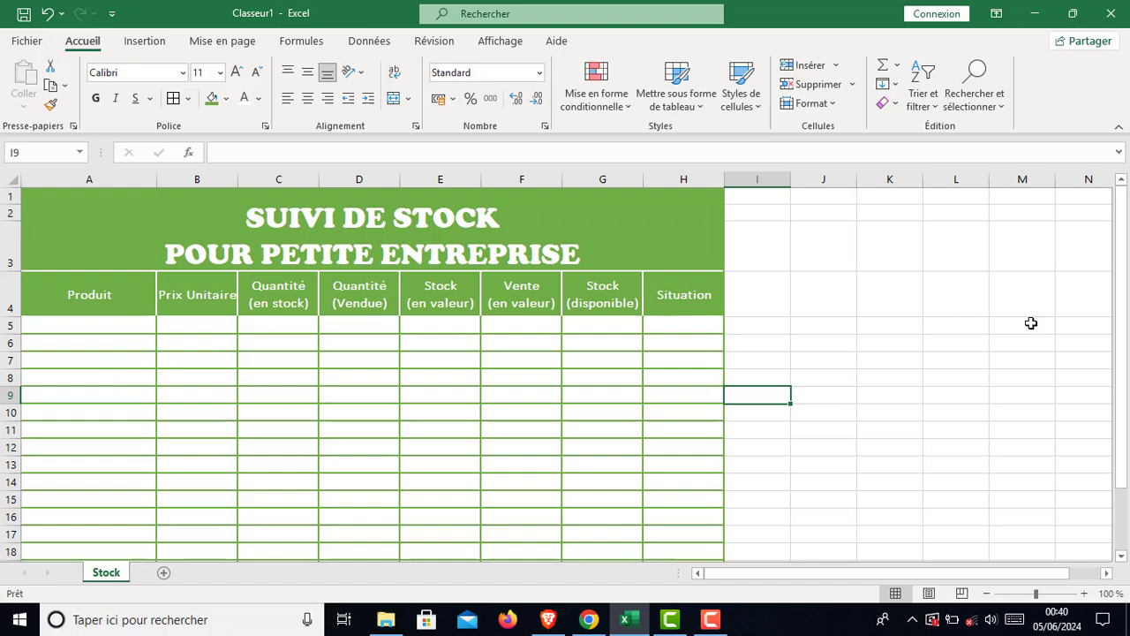
left_click(818, 299)
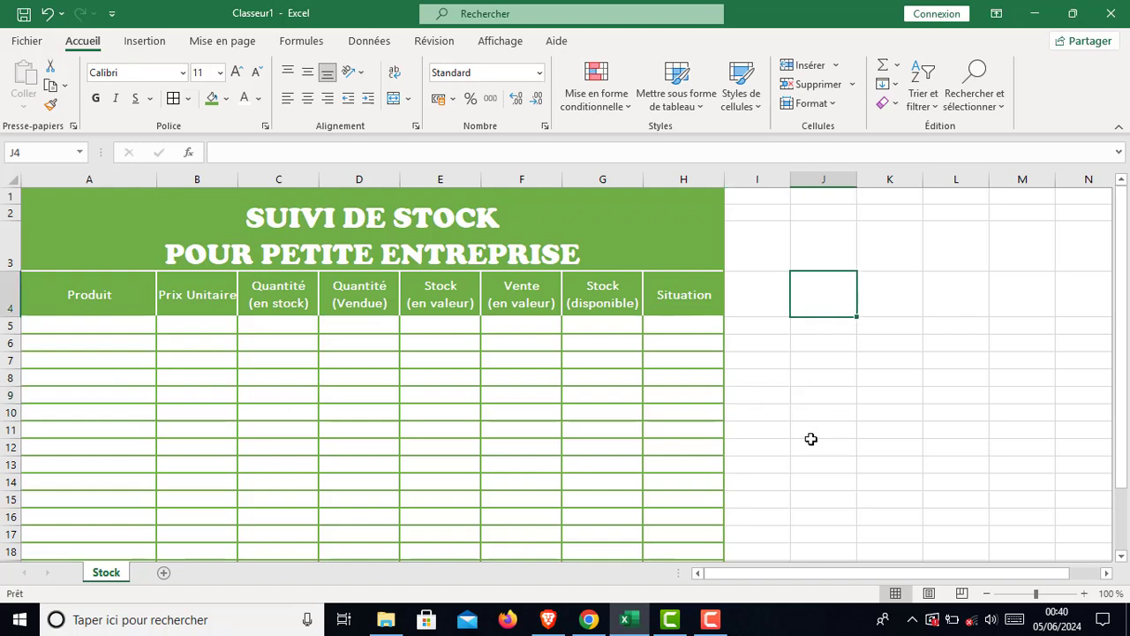
left_click(498, 44)
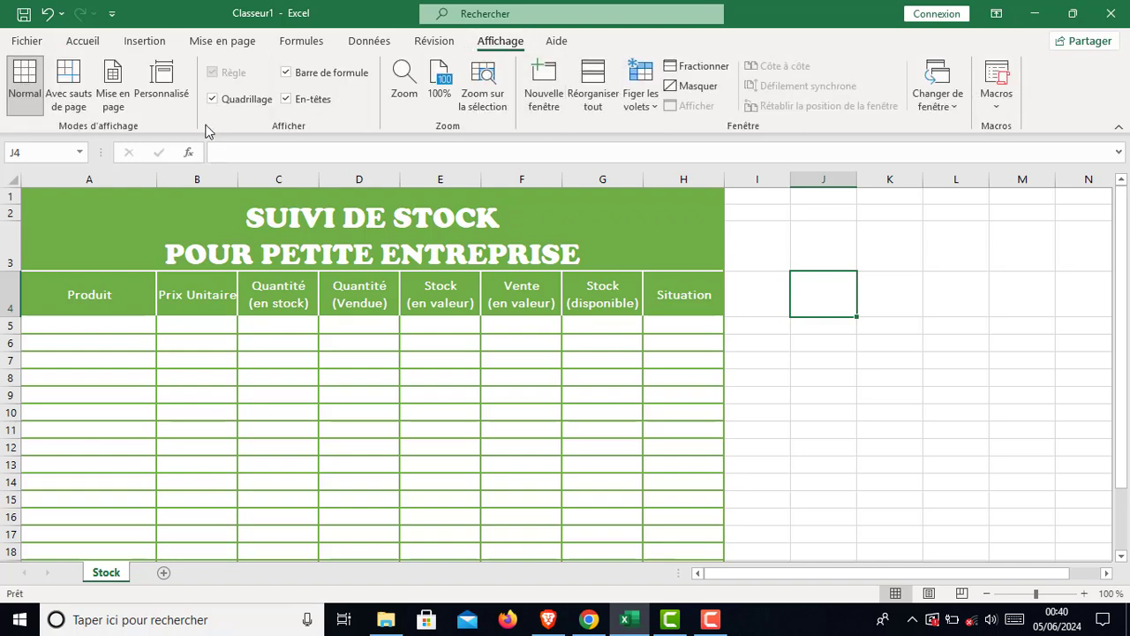
left_click(212, 99)
scroll(866, 413, "down", 3)
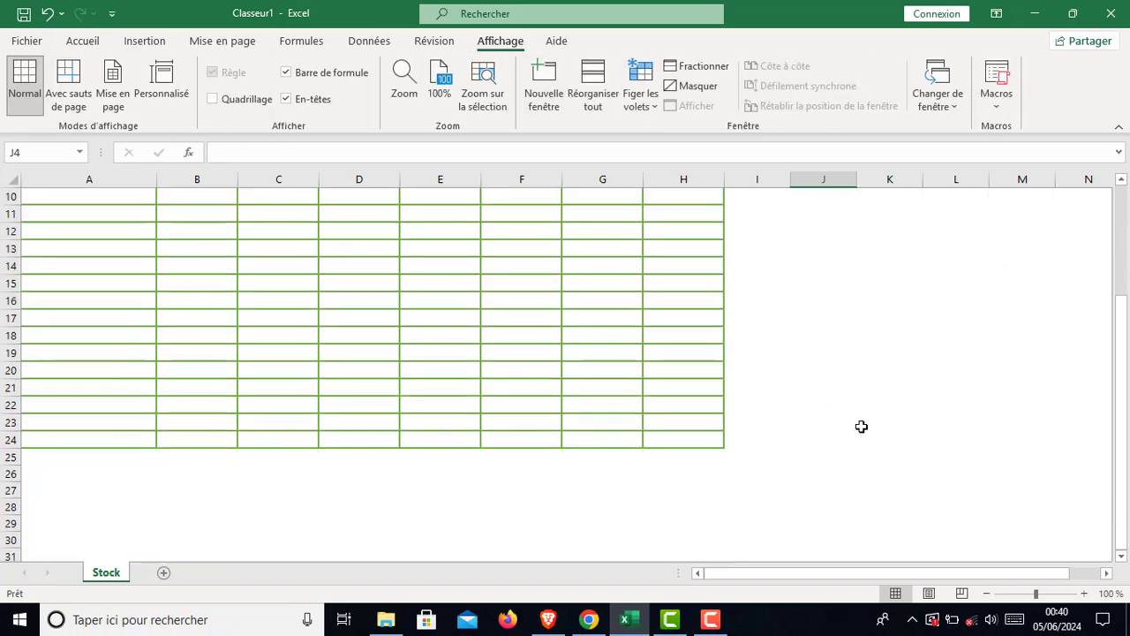
scroll(862, 426, "up", 3)
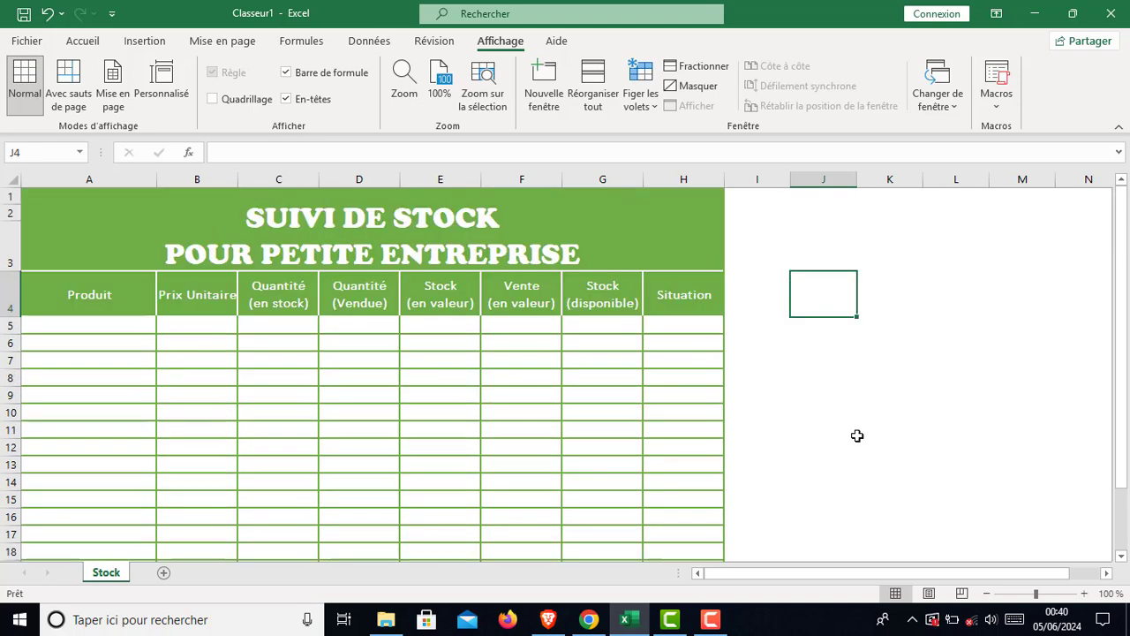
scroll(856, 436, "down", 5)
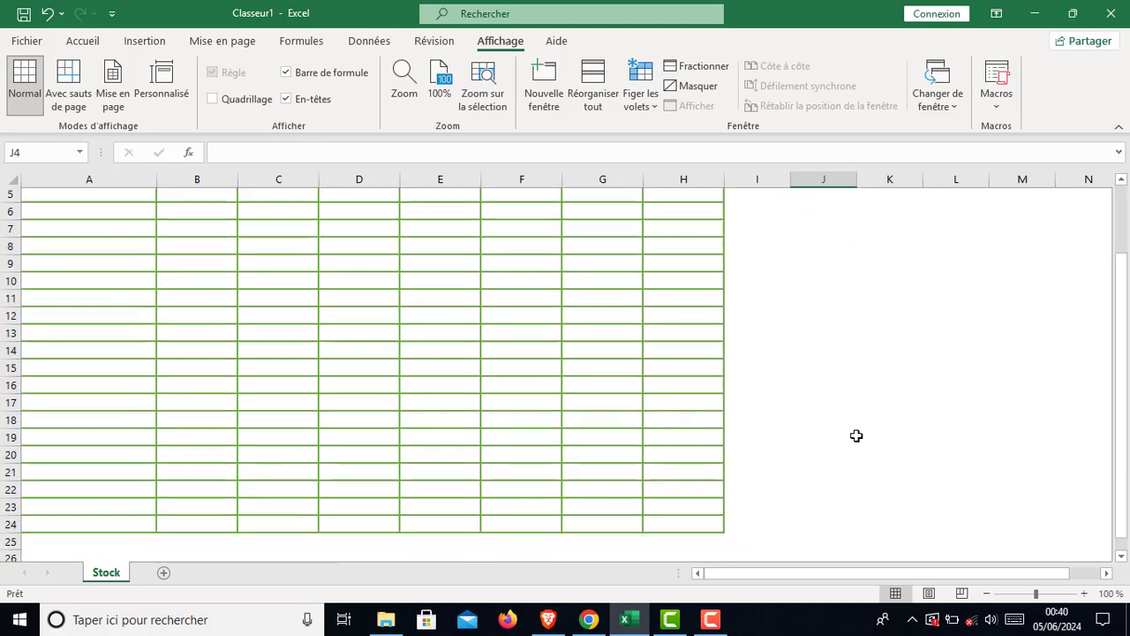
scroll(857, 435, "up", 3)
scroll(856, 435, "up", 2)
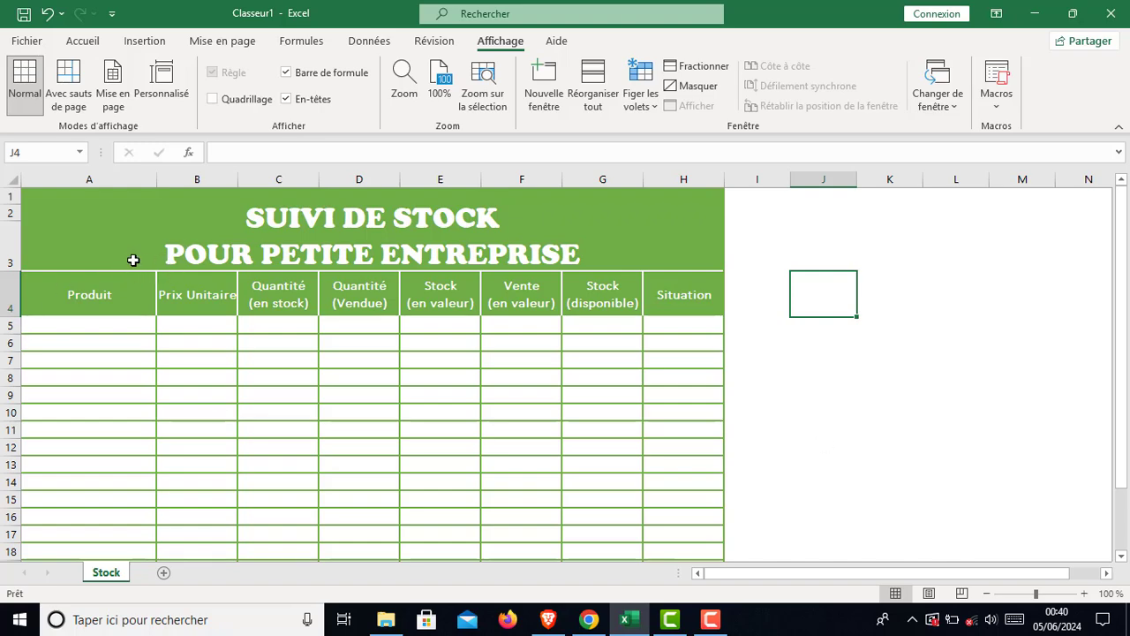
Draw a rounded rectangle about 3.55 cm wide and 0.98 cm high over column A in the green title banner.
left_click(82, 43)
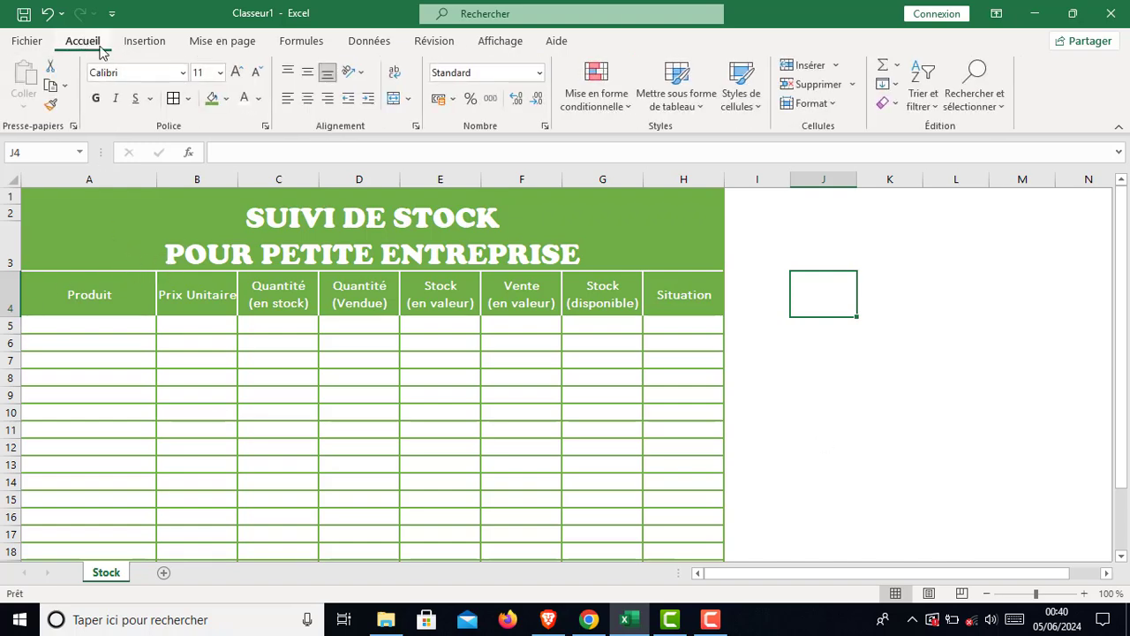
left_click(144, 42)
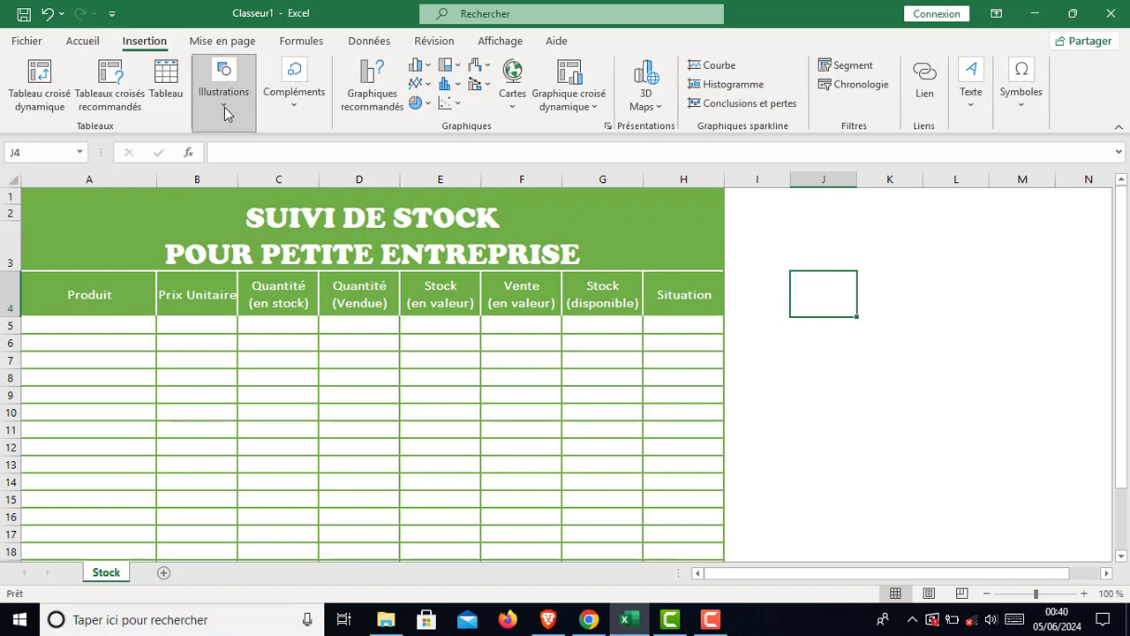
left_click(223, 105)
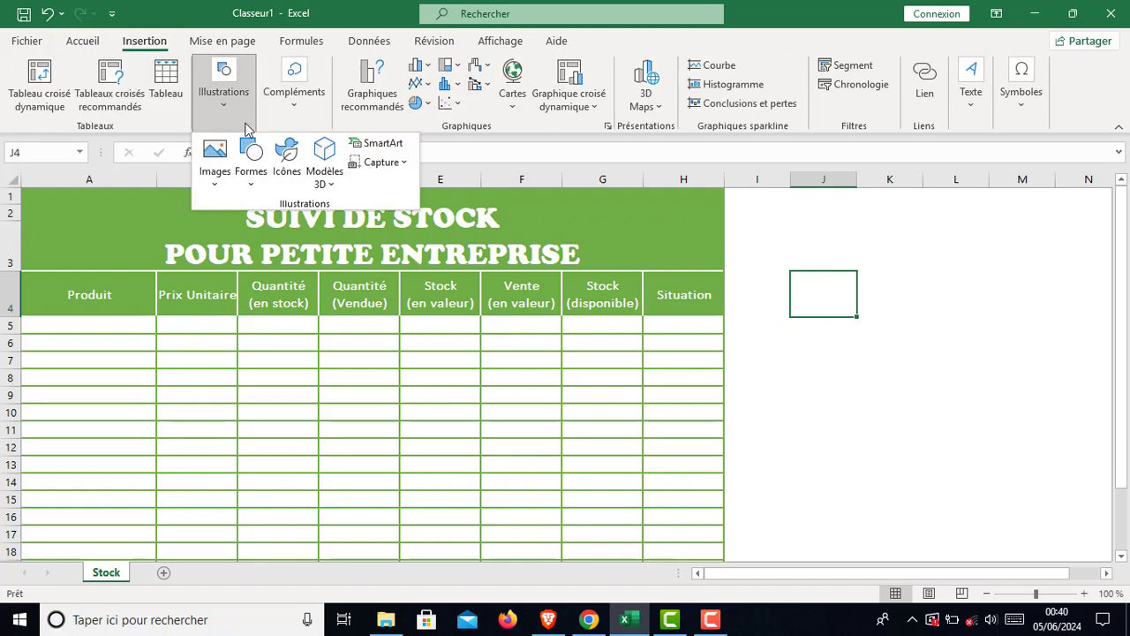
left_click(256, 193)
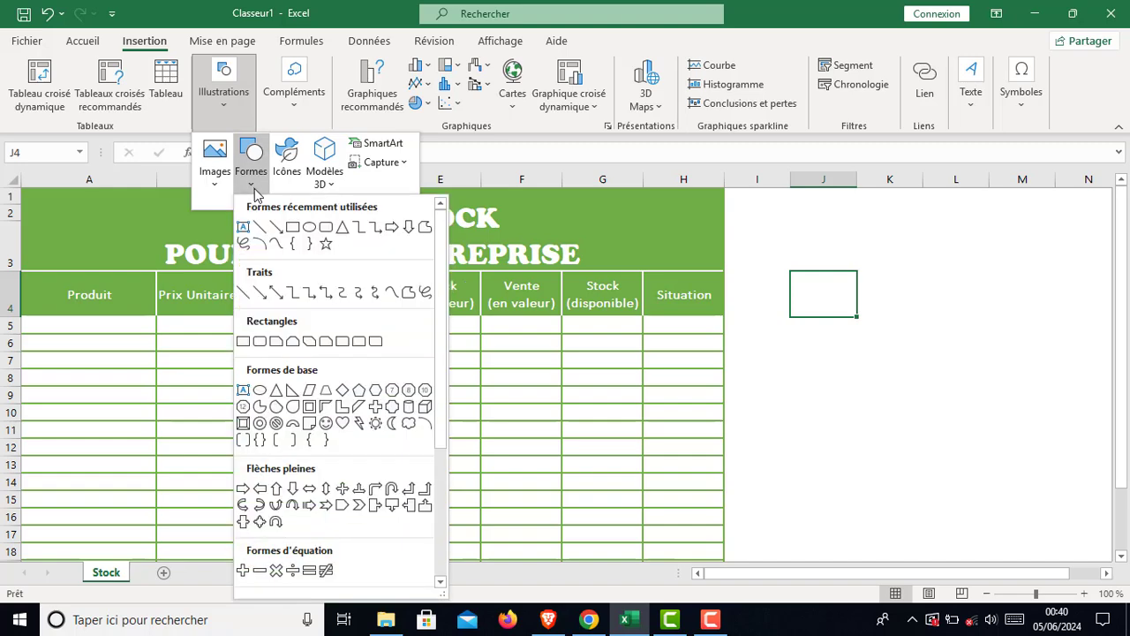
left_click(326, 227)
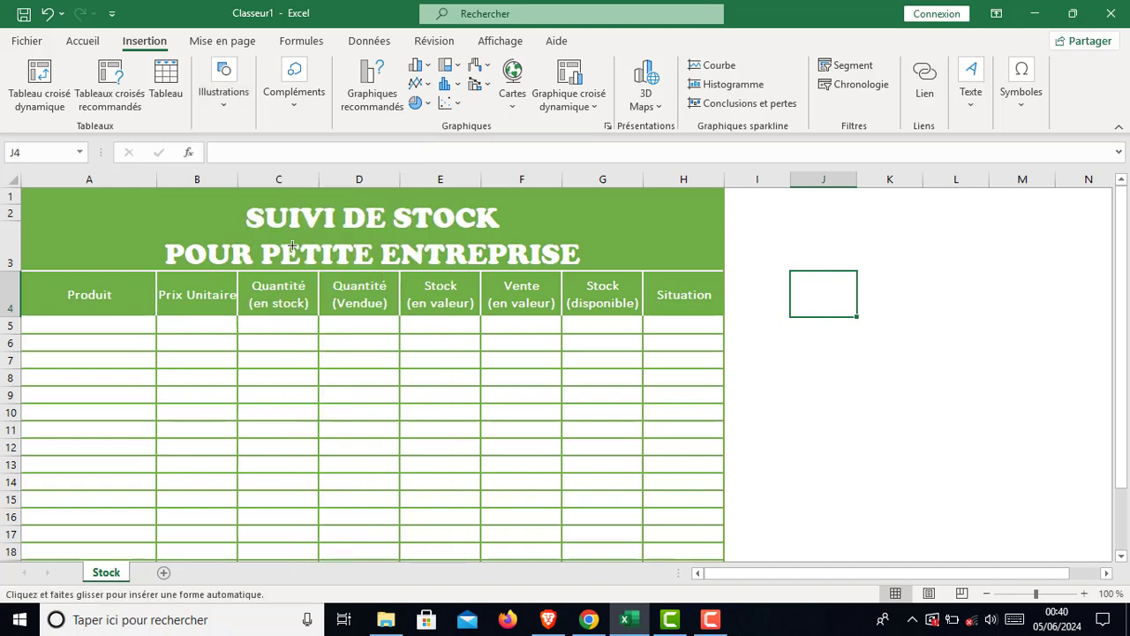
left_click_drag(40, 208, 149, 238)
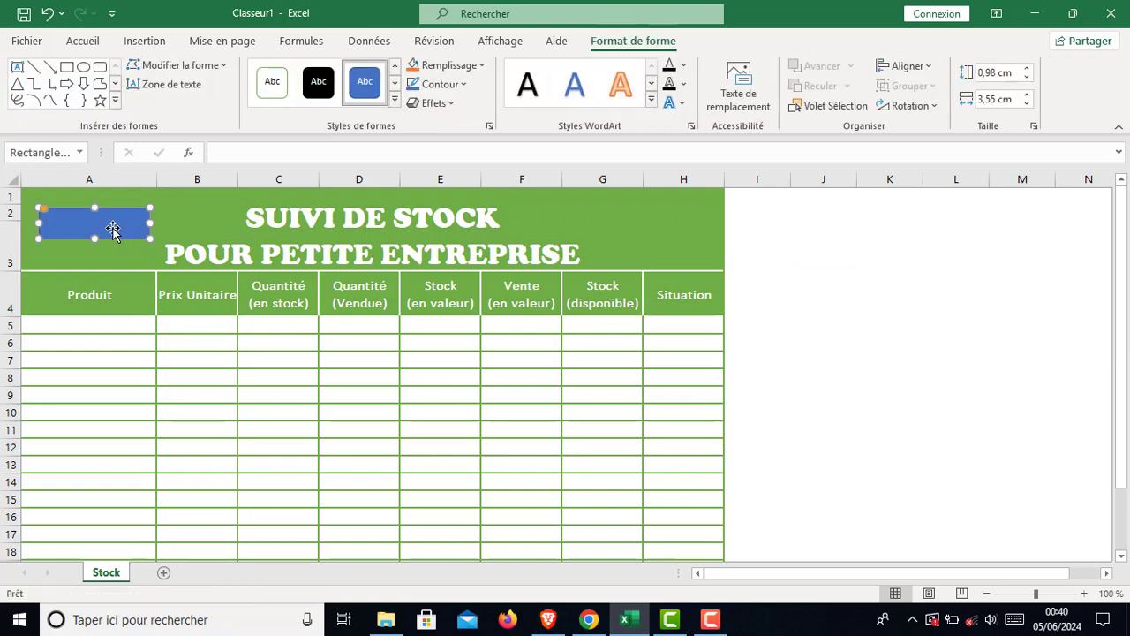
Nudge the rounded rectangle up slightly and widen it to about 3.73 cm.
key("Up")
key("Up")
key("Up")
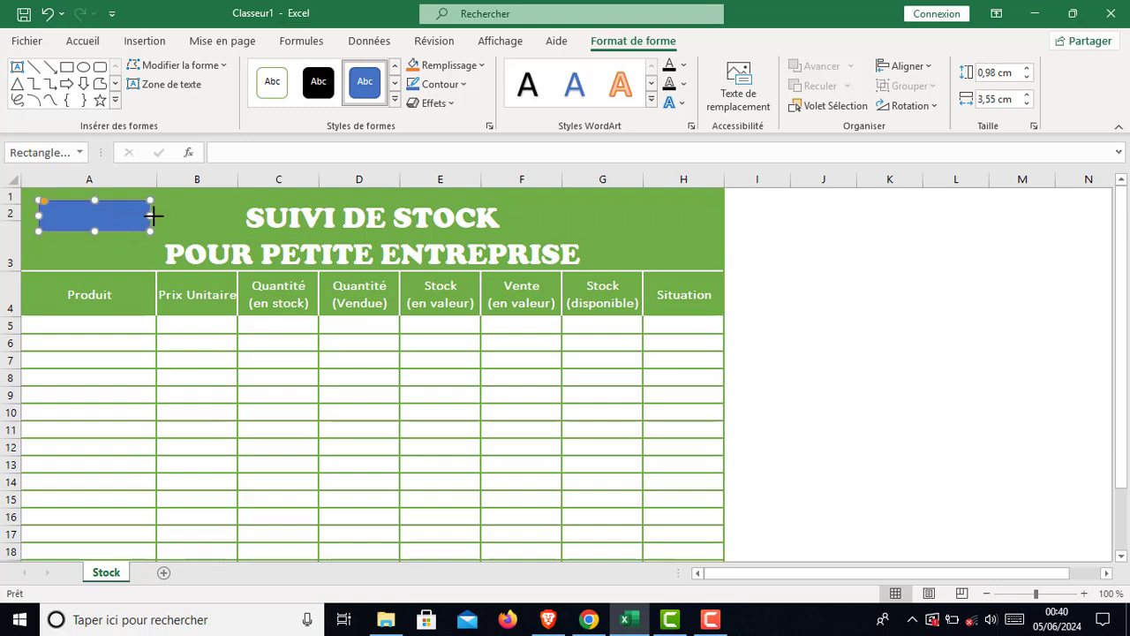
left_click_drag(154, 215, 109, 216)
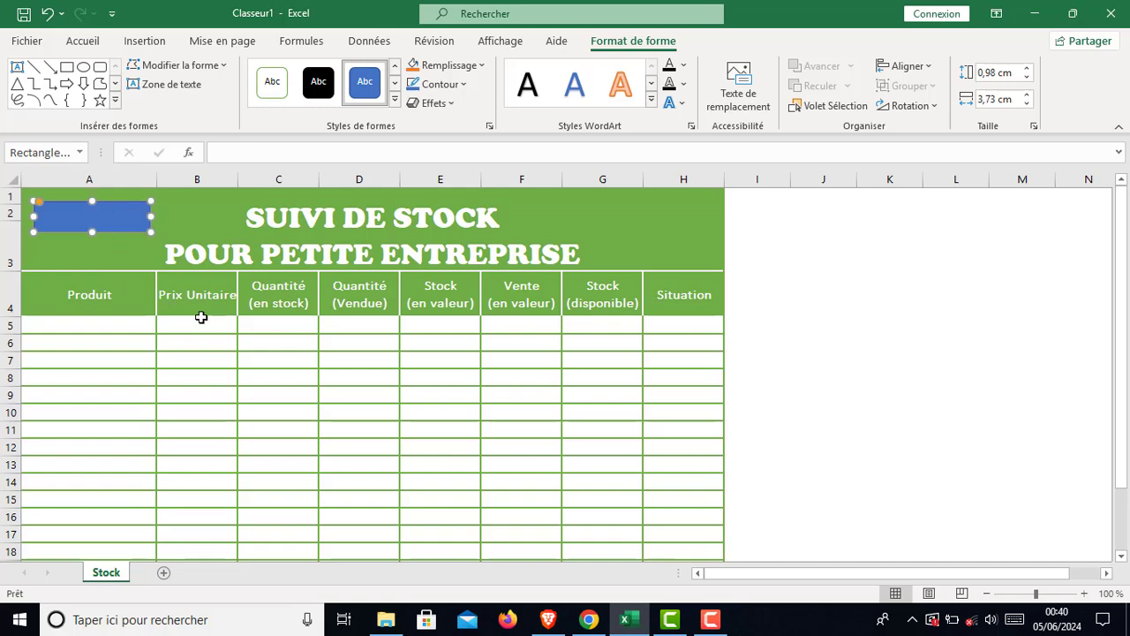
Duplicate the rounded rectangle and place the copy directly beneath the original in the title banner.
left_click(118, 255)
left_click(119, 220)
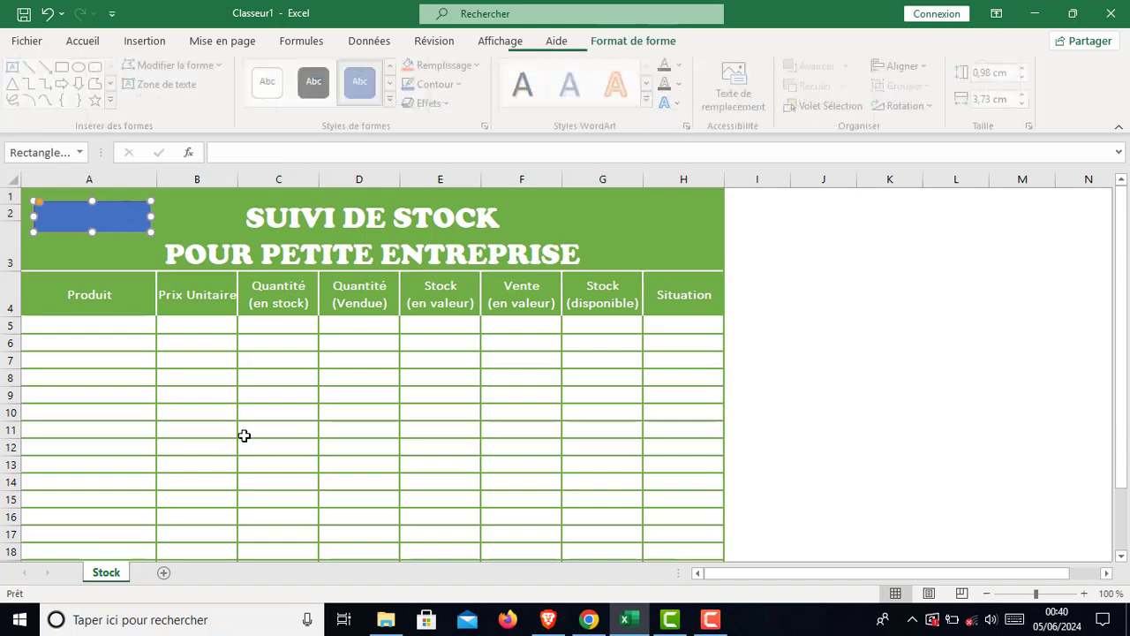
key("ctrl+c")
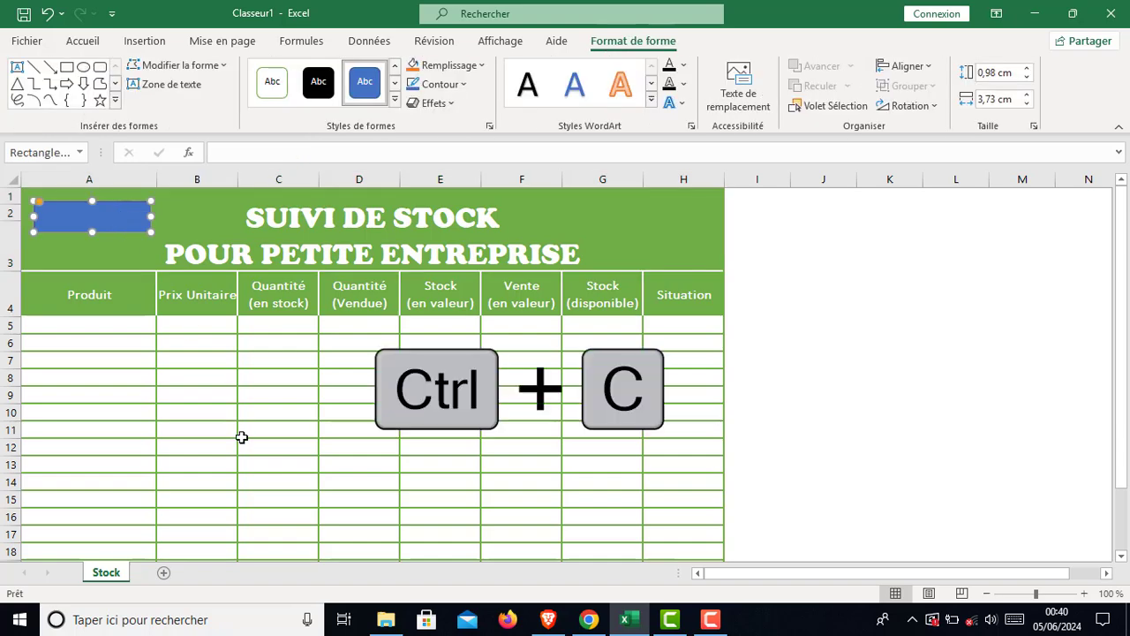
key("ctrl+v")
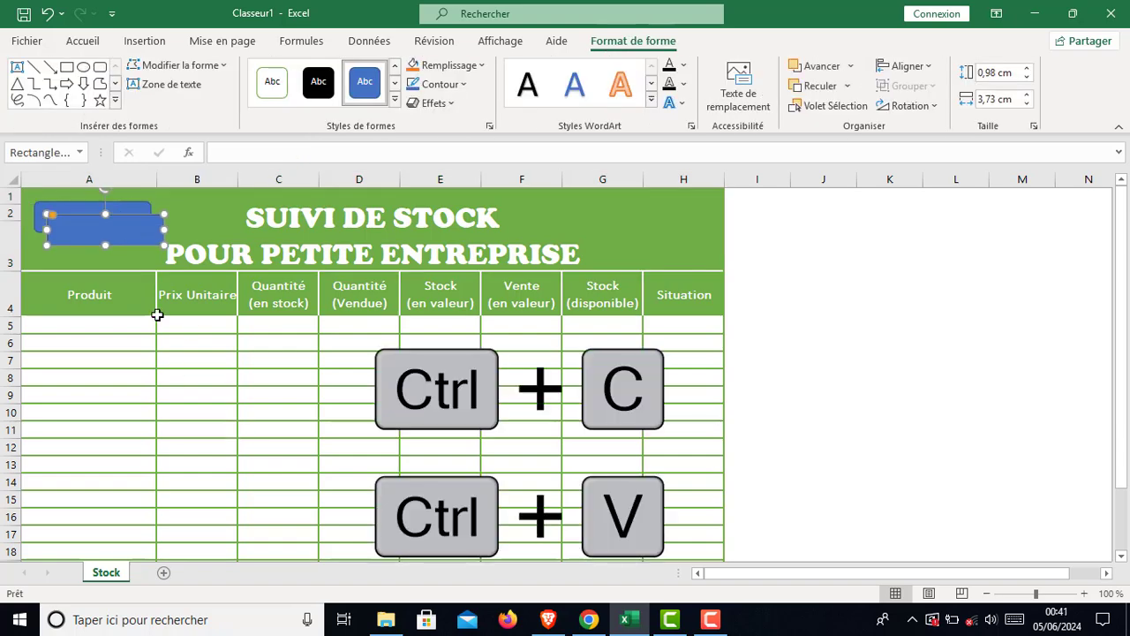
left_click_drag(114, 223, 102, 242)
key("Down")
key("Down")
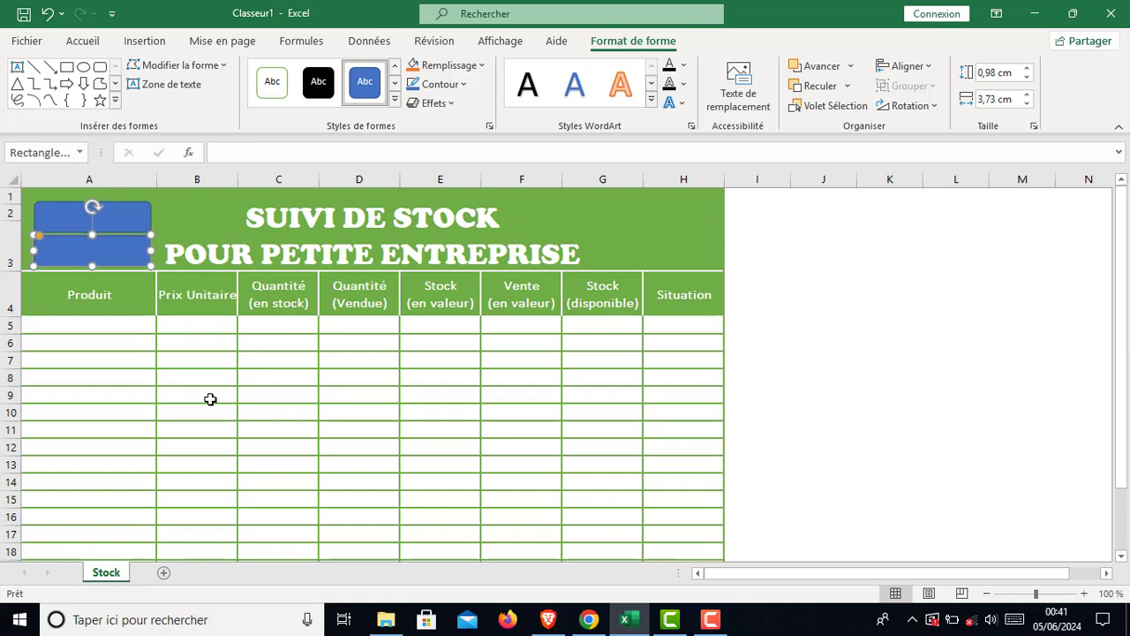
Shift both rounded rectangles up slightly, leaving a narrow gap between them.
left_click(123, 220)
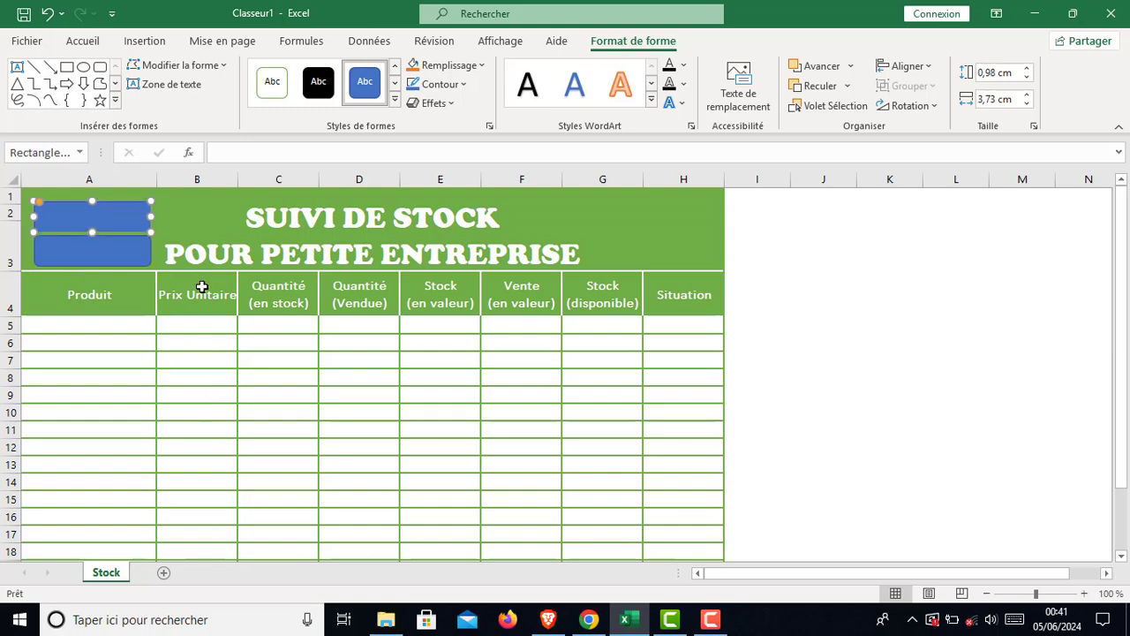
left_click(117, 253)
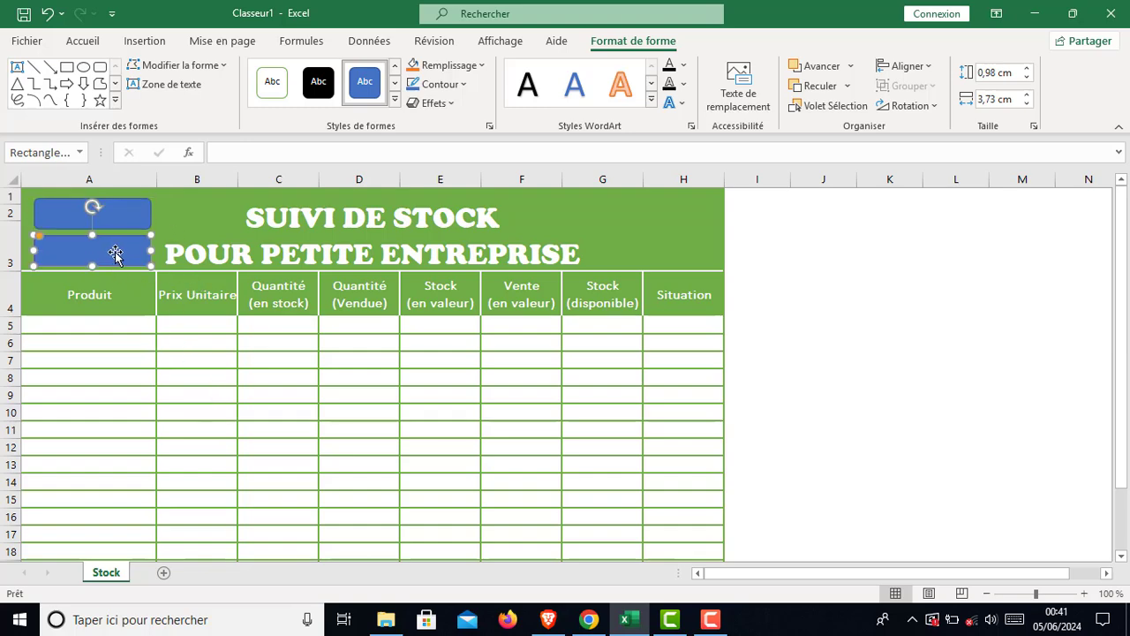
key("Up")
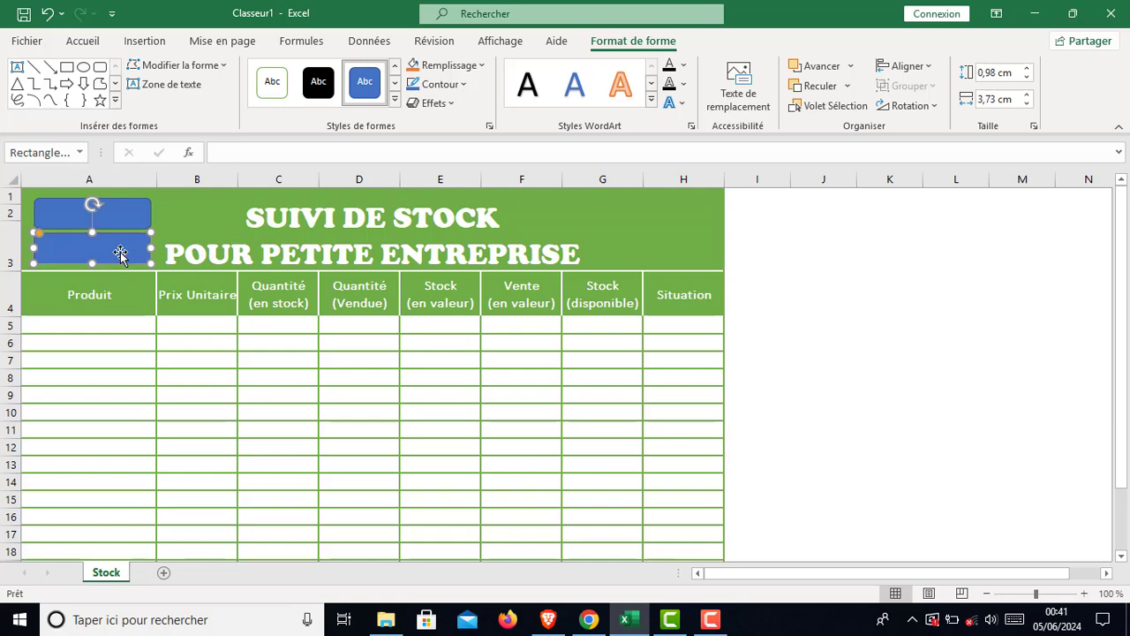
left_click(184, 226)
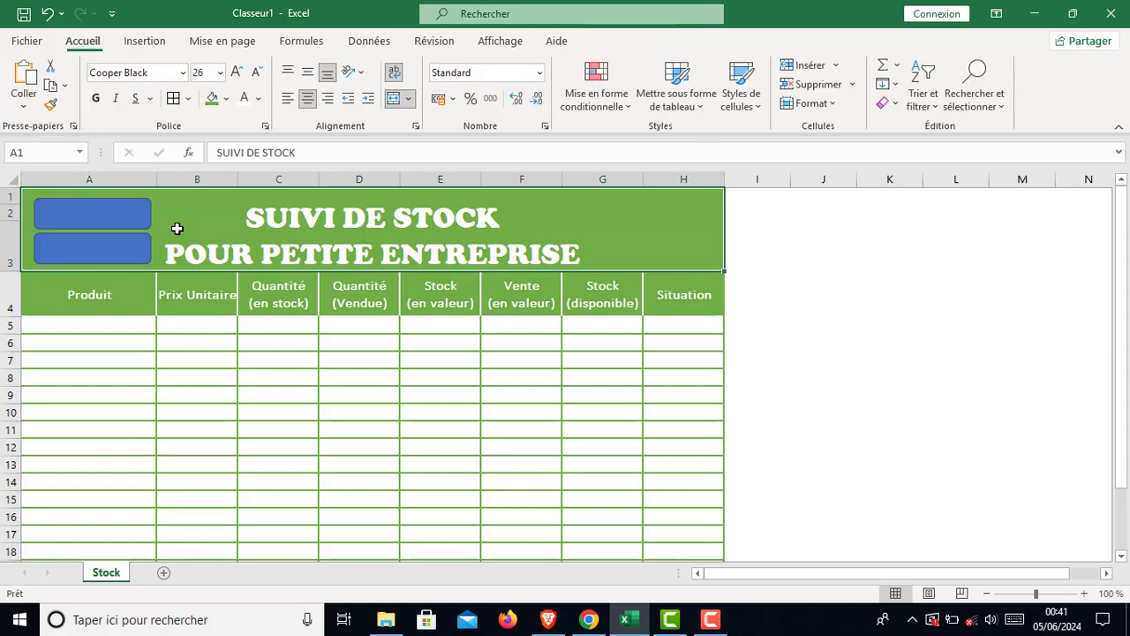
Select both rounded rectangles and align them to their right edges.
left_click(124, 254)
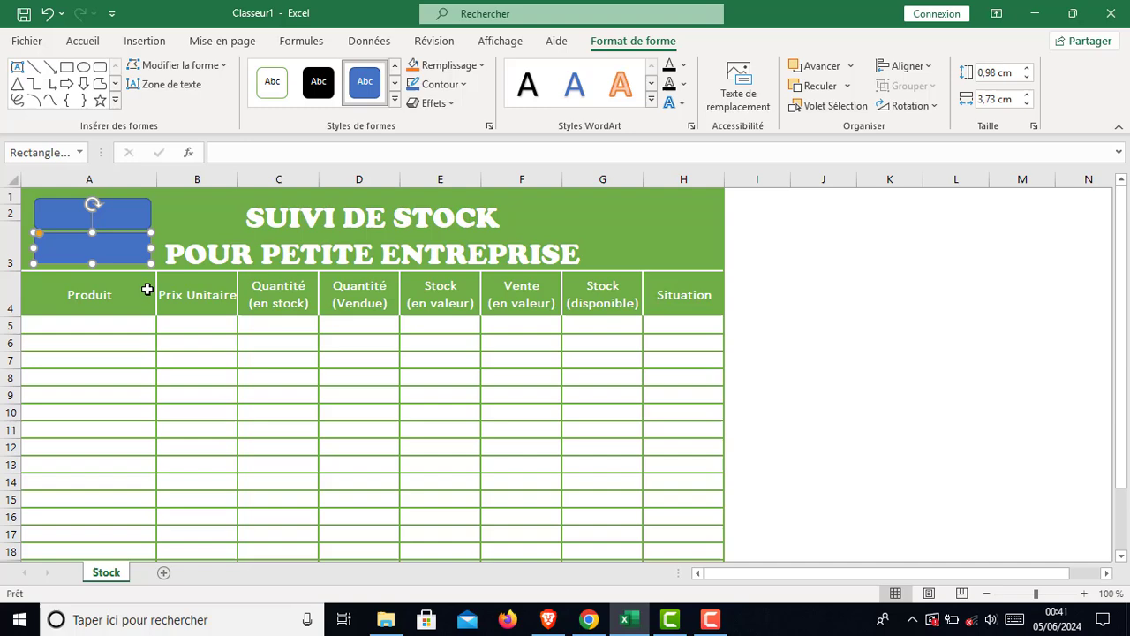
left_click(136, 219, "shift")
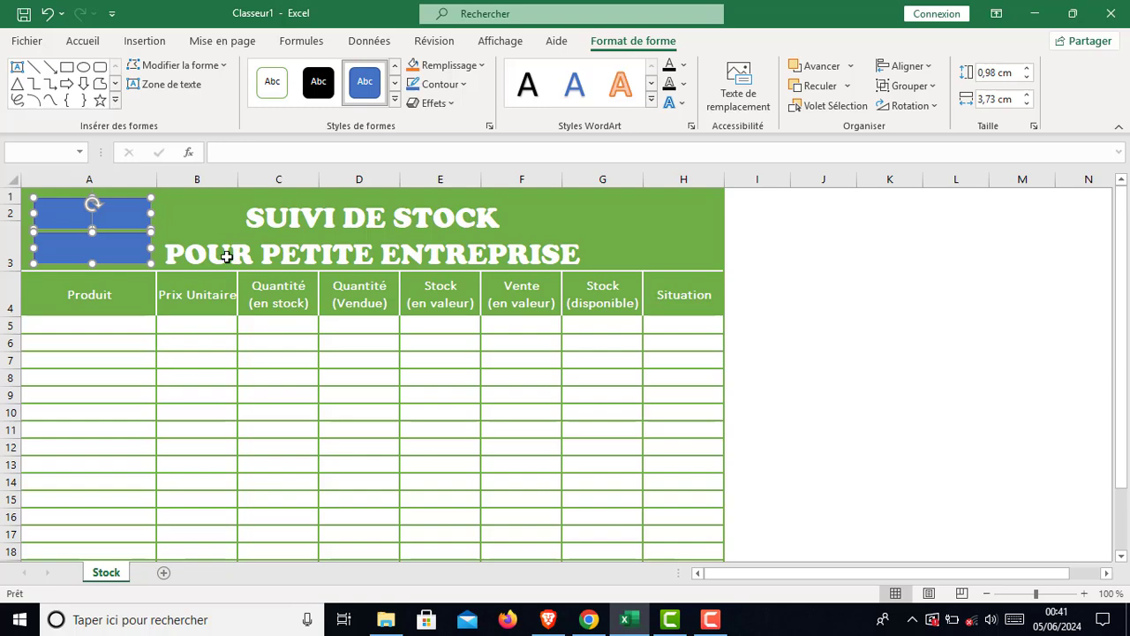
left_click(931, 67)
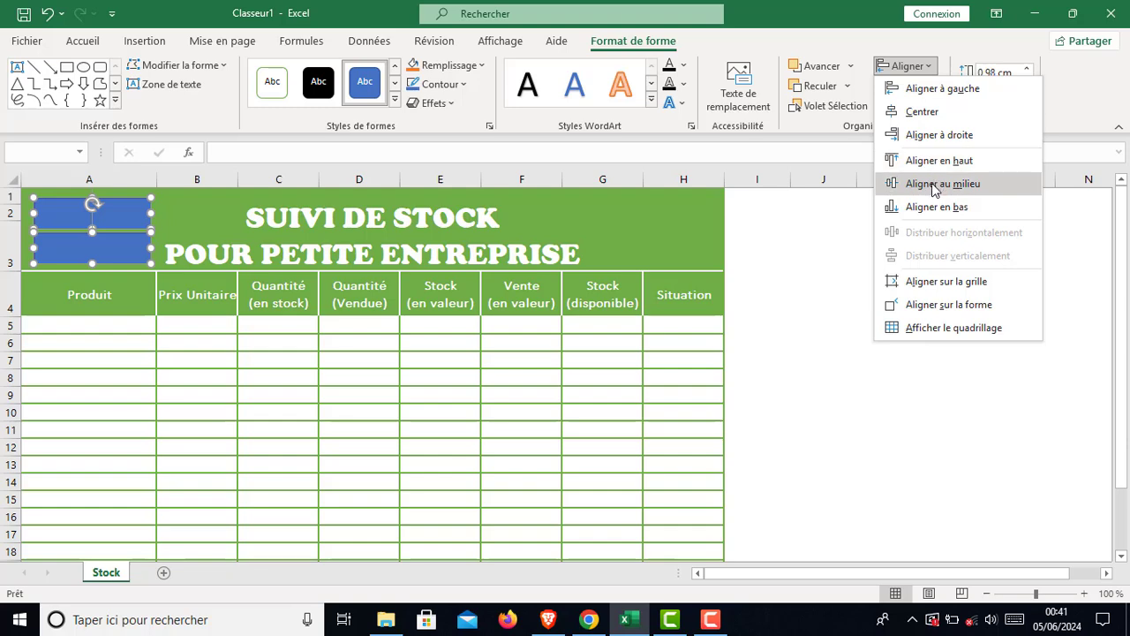
left_click(930, 135)
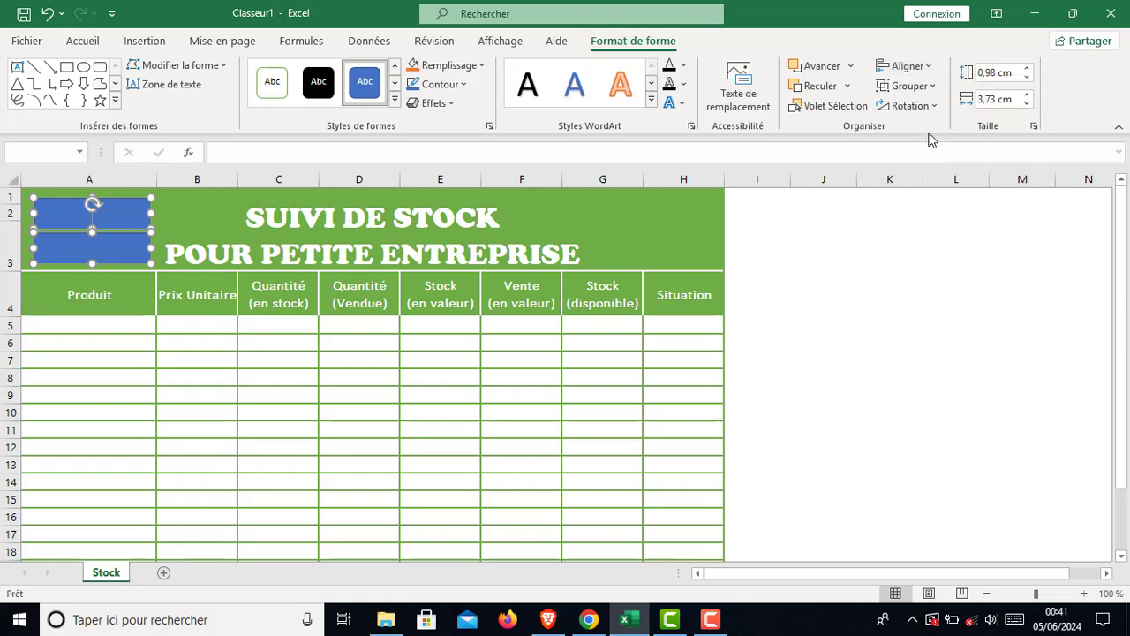
left_click(181, 220)
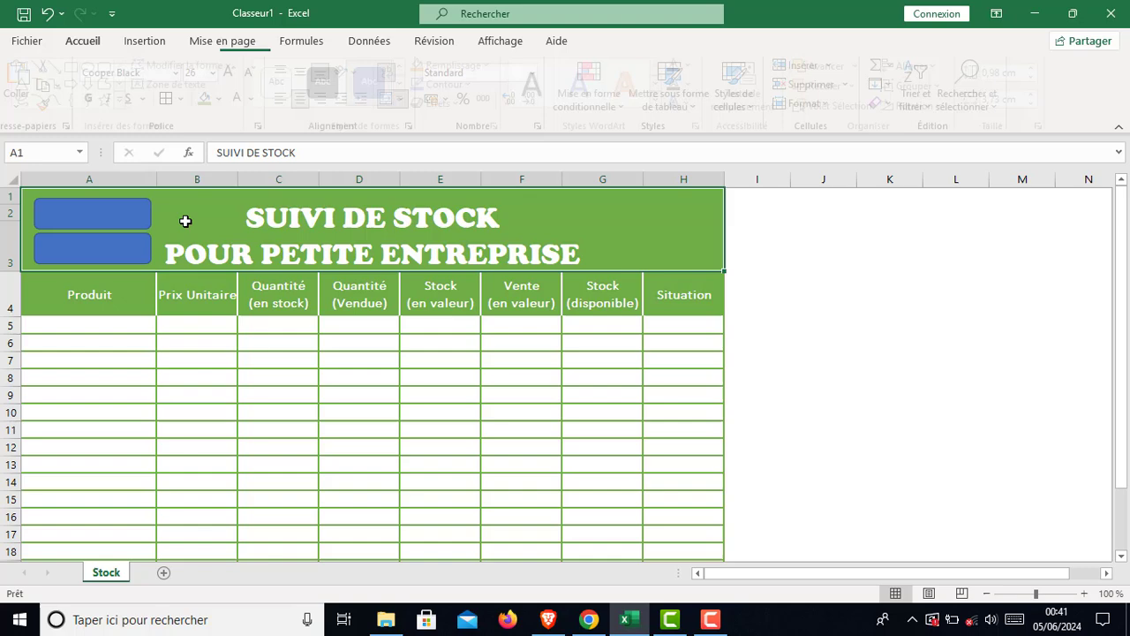
Remove the fill from the upper rounded rectangle and give it a white outline.
left_click(112, 220)
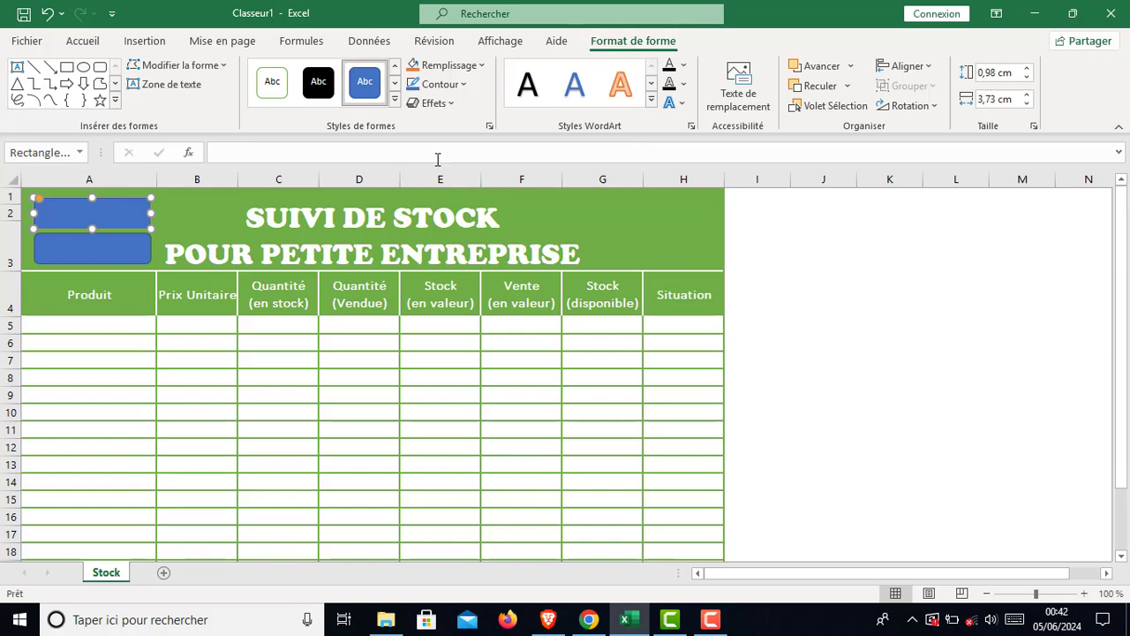
left_click(222, 216)
left_click(91, 209)
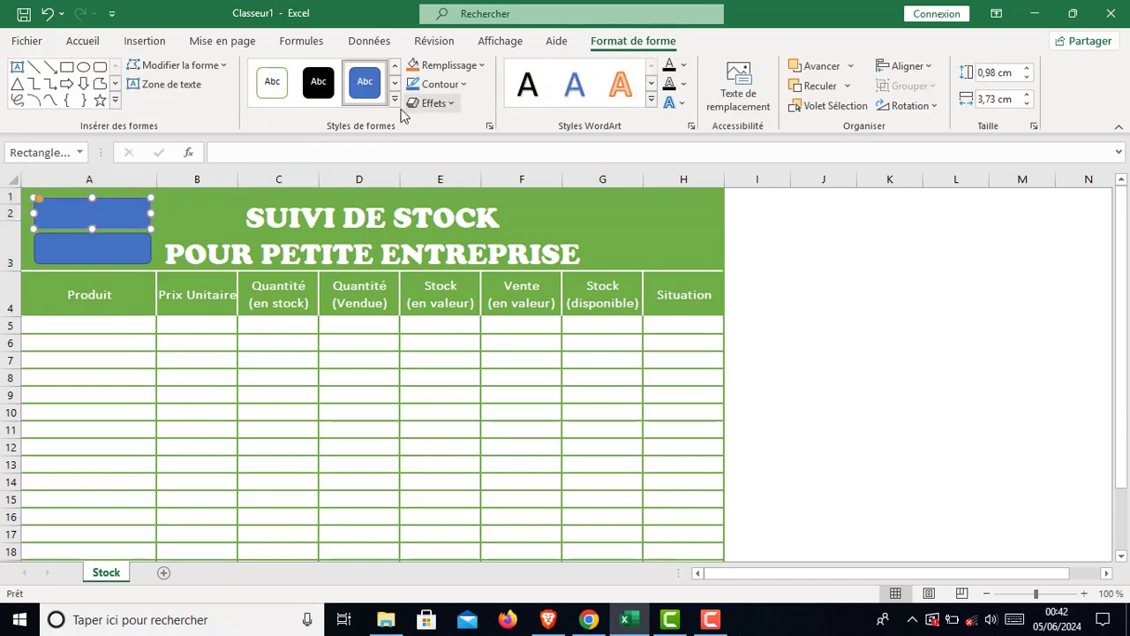
left_click(482, 66)
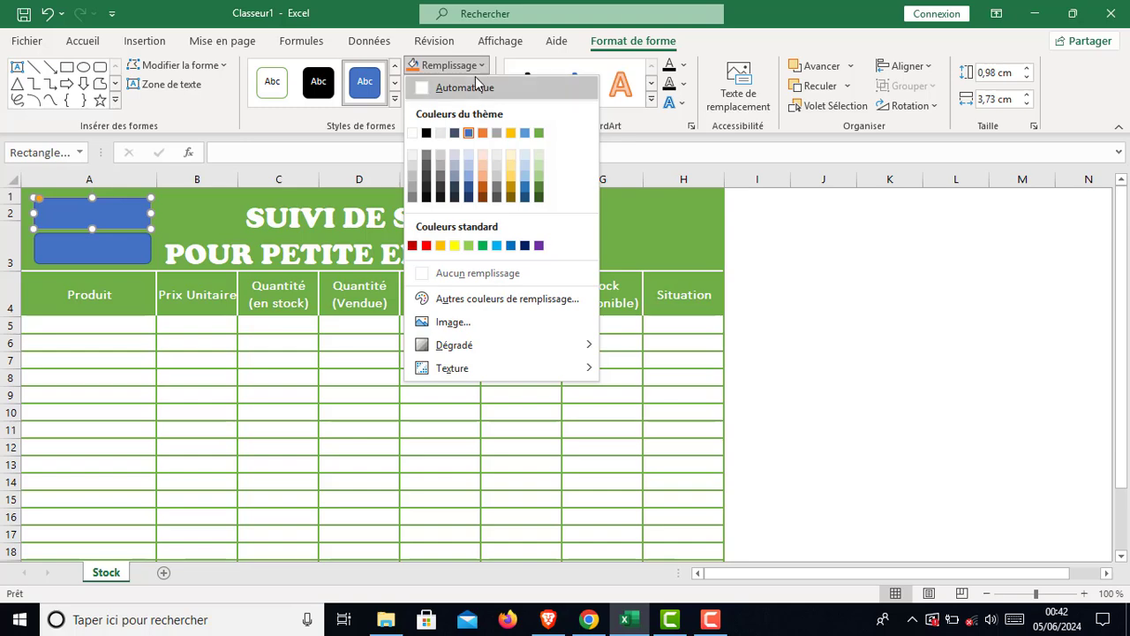
left_click(423, 274)
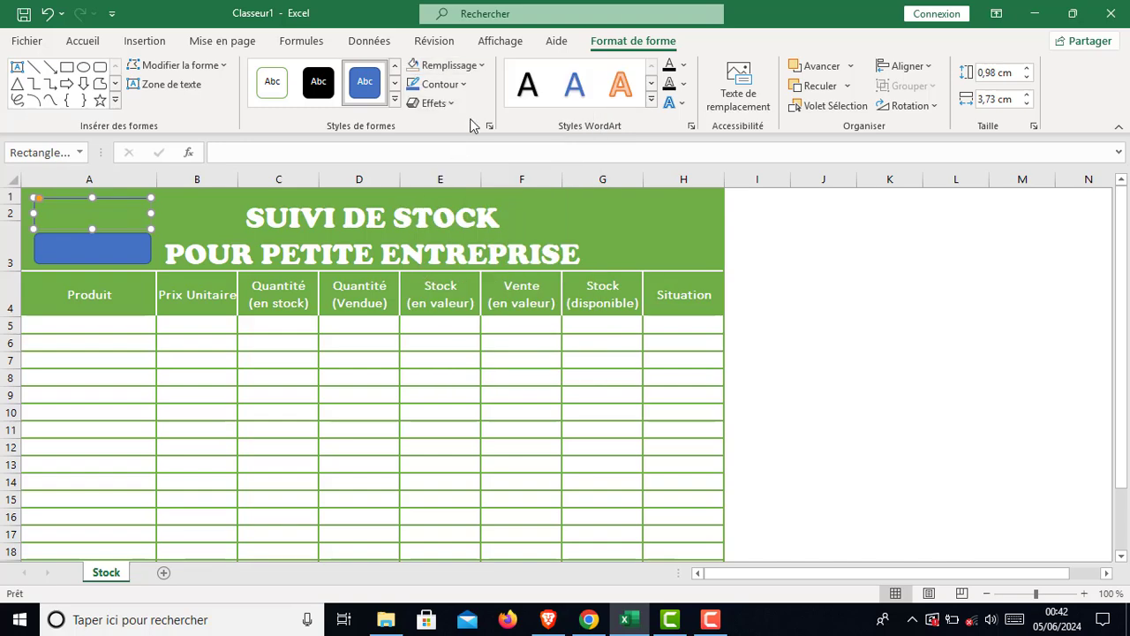
left_click(461, 85)
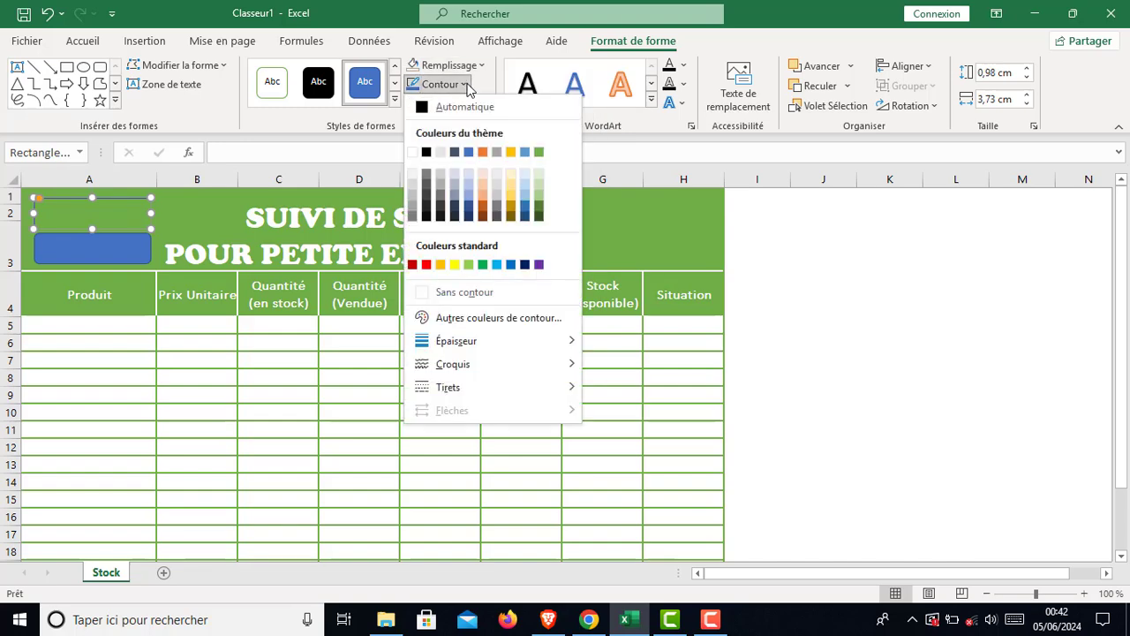
left_click(410, 152)
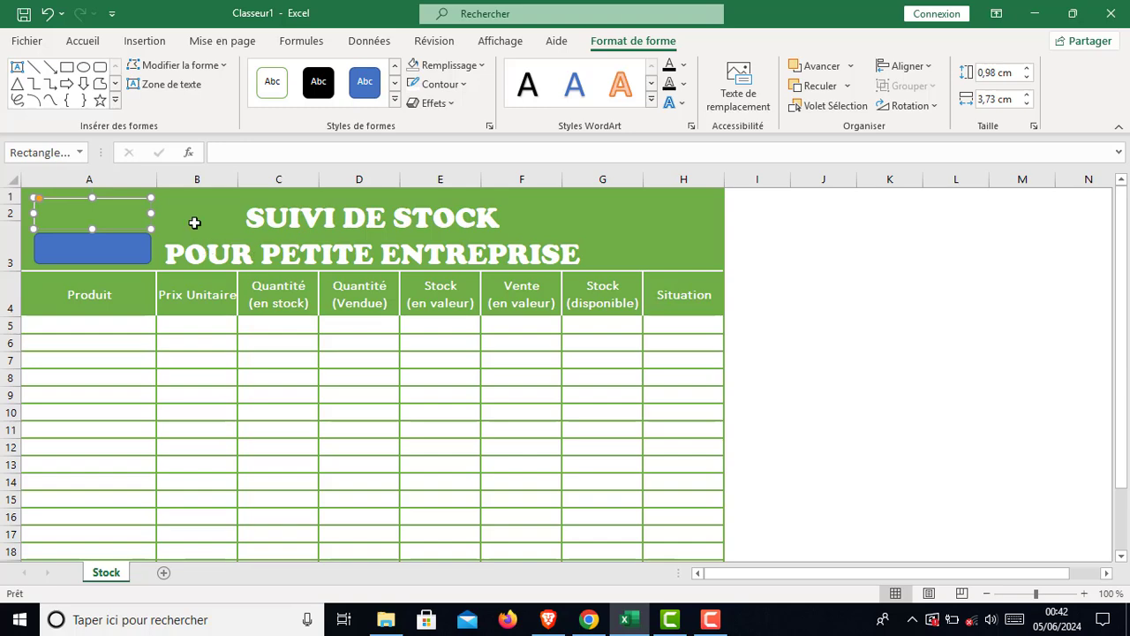
Give the lower rounded rectangle in the title banner a white fill and a white outline.
left_click(210, 262)
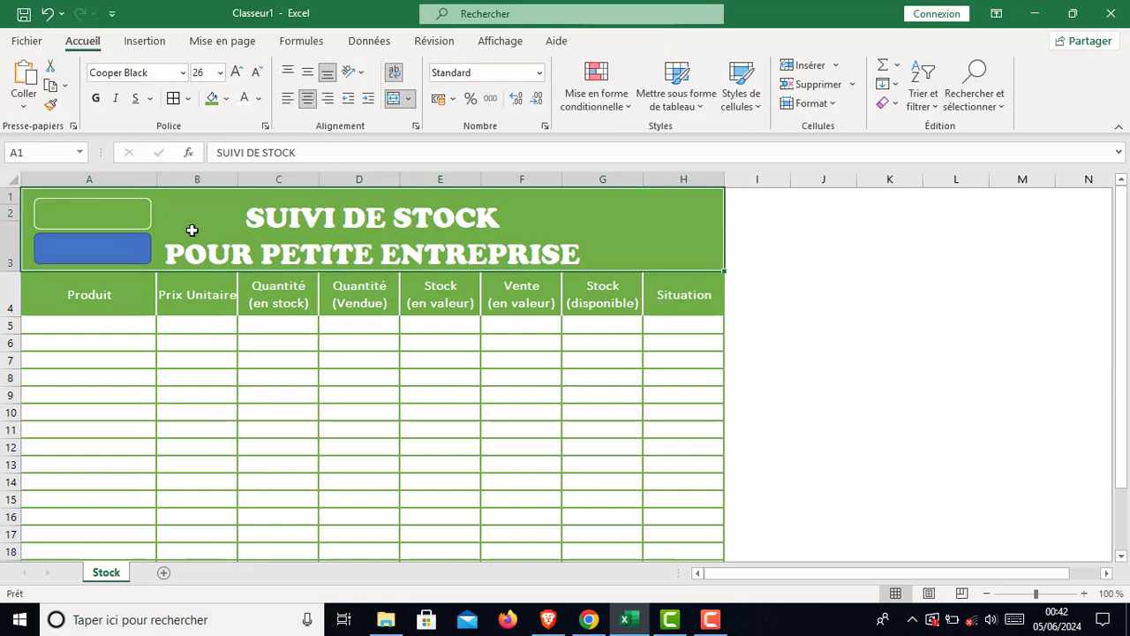
left_click(131, 248)
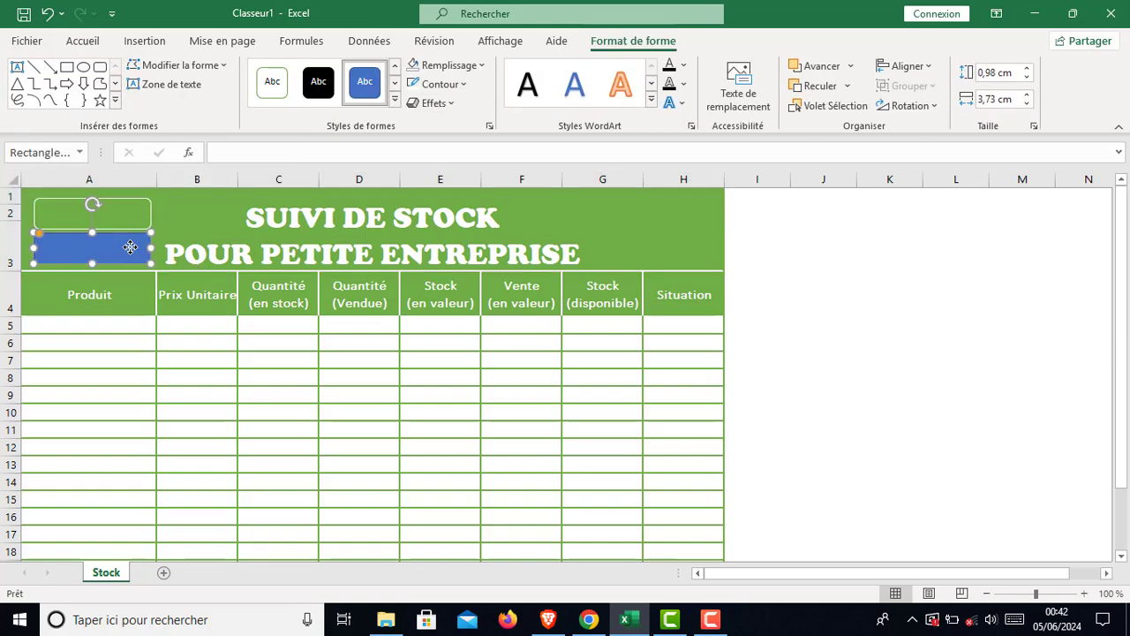
left_click(477, 71)
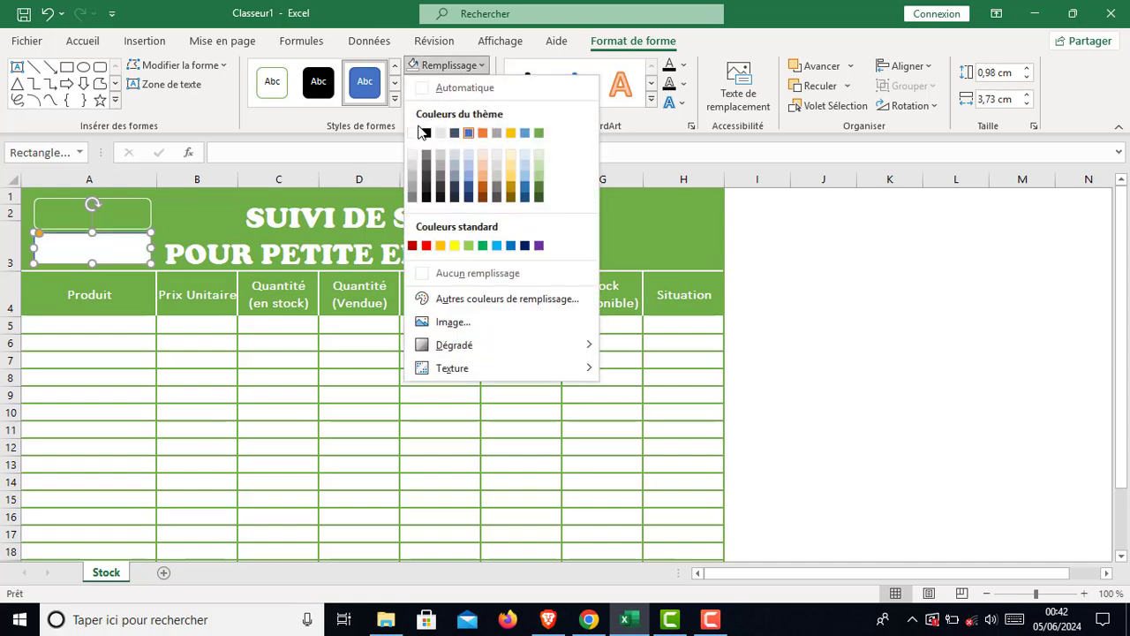
left_click(413, 133)
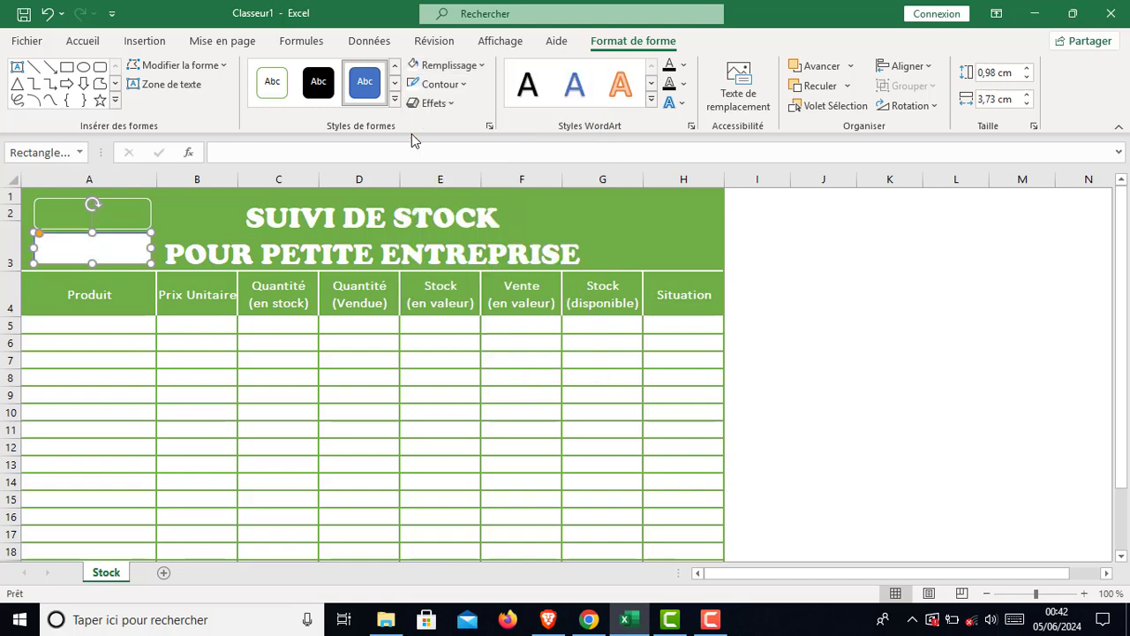
left_click(463, 85)
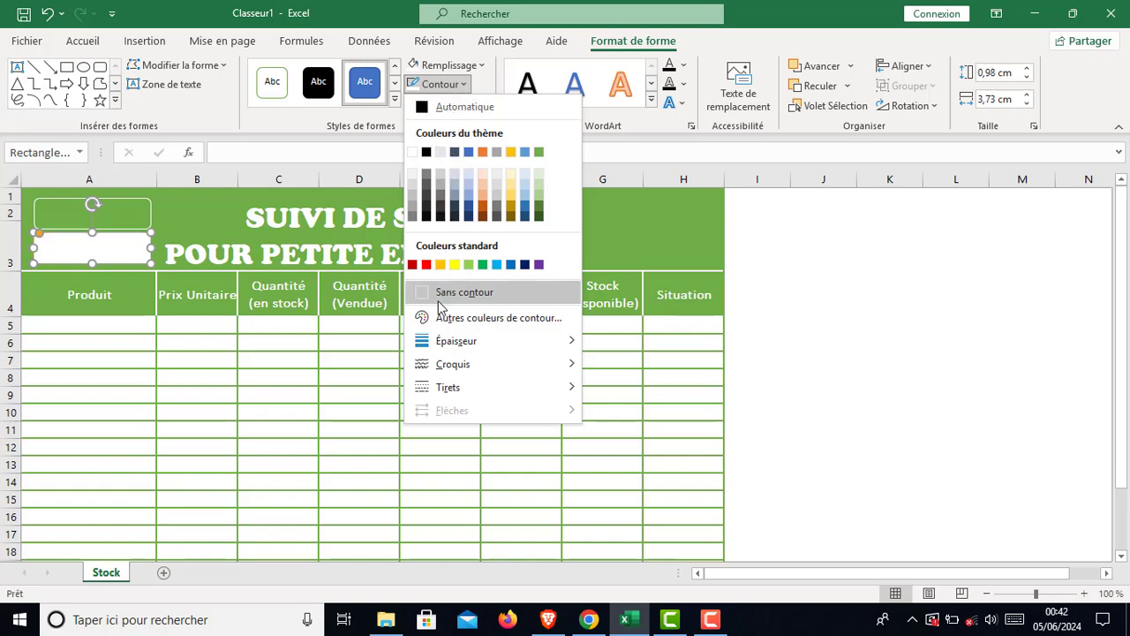
left_click(412, 154)
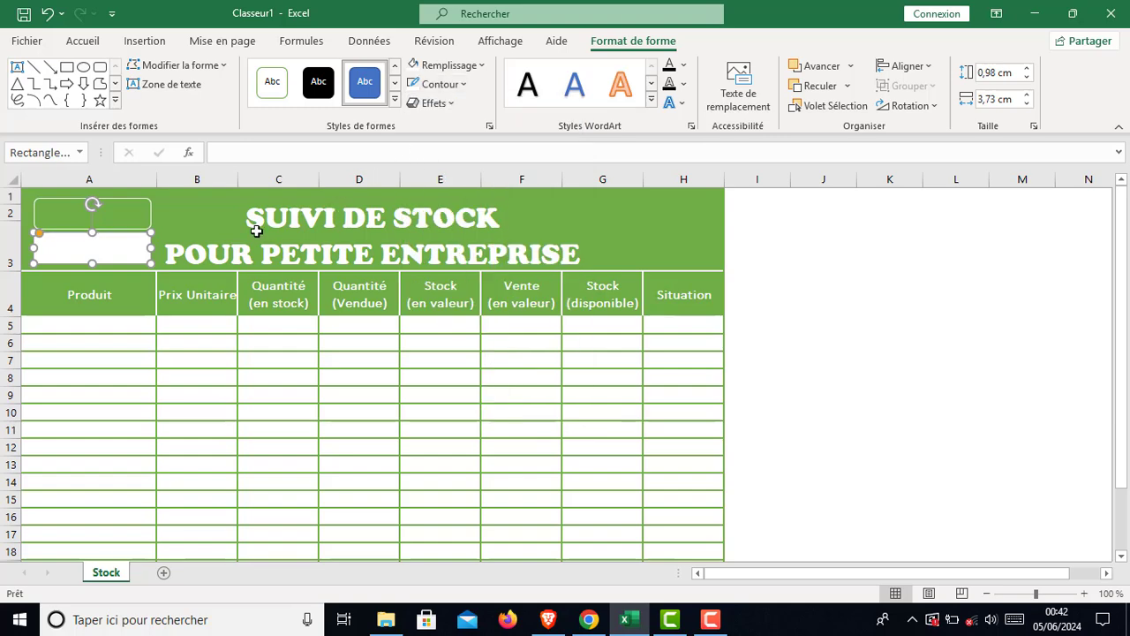
left_click(228, 217)
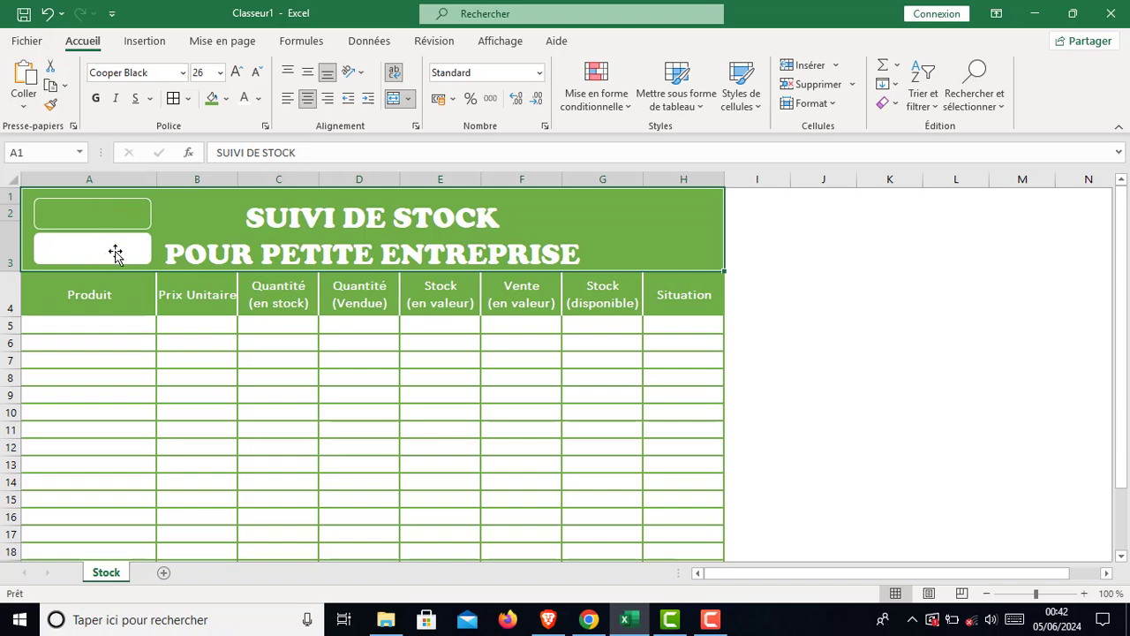
double_click(96, 214)
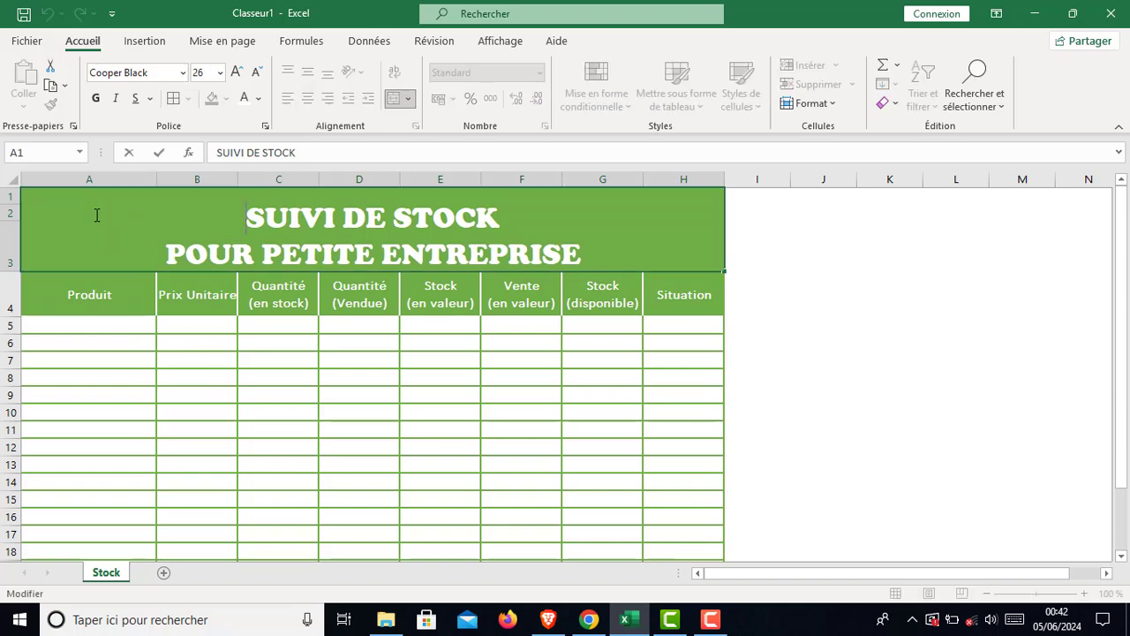
left_click(106, 248)
left_click(199, 379)
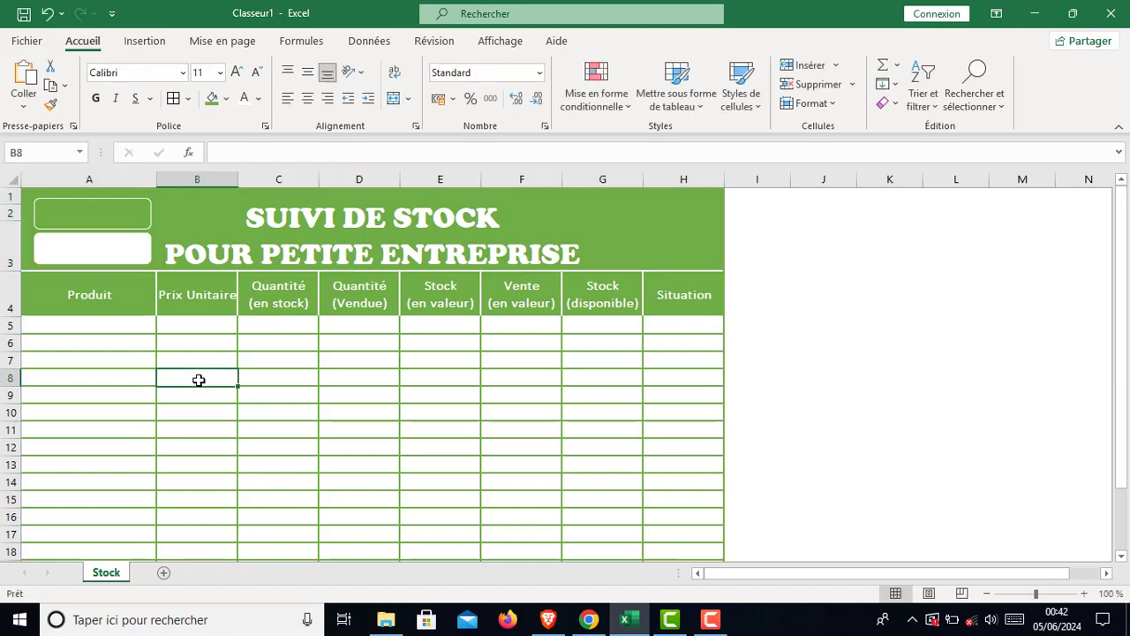
left_click(101, 214)
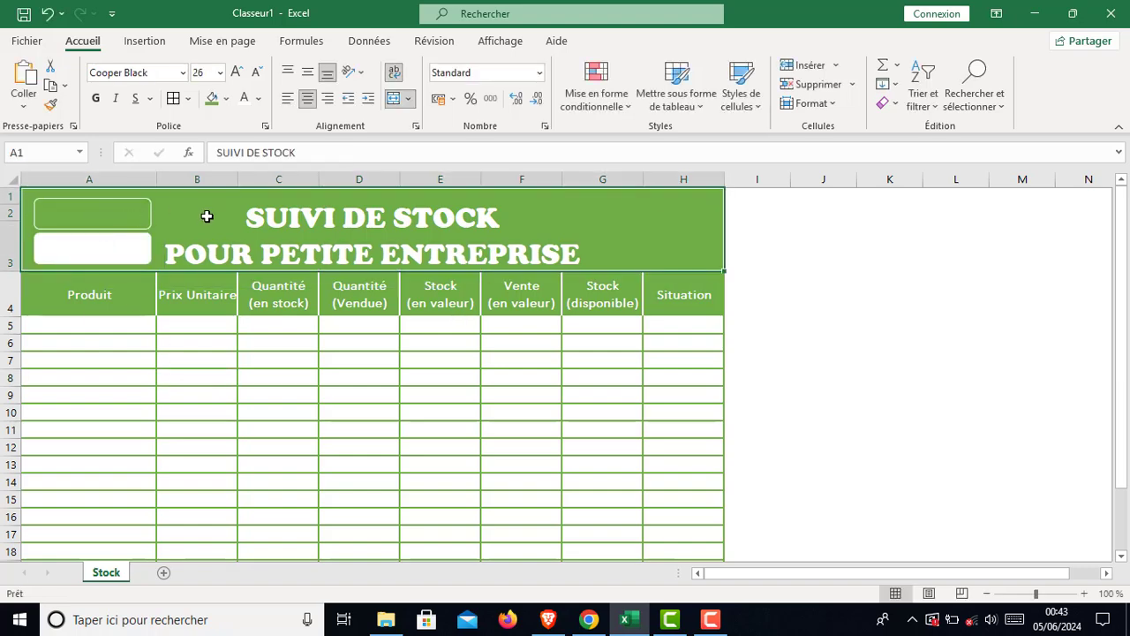
double_click(101, 214)
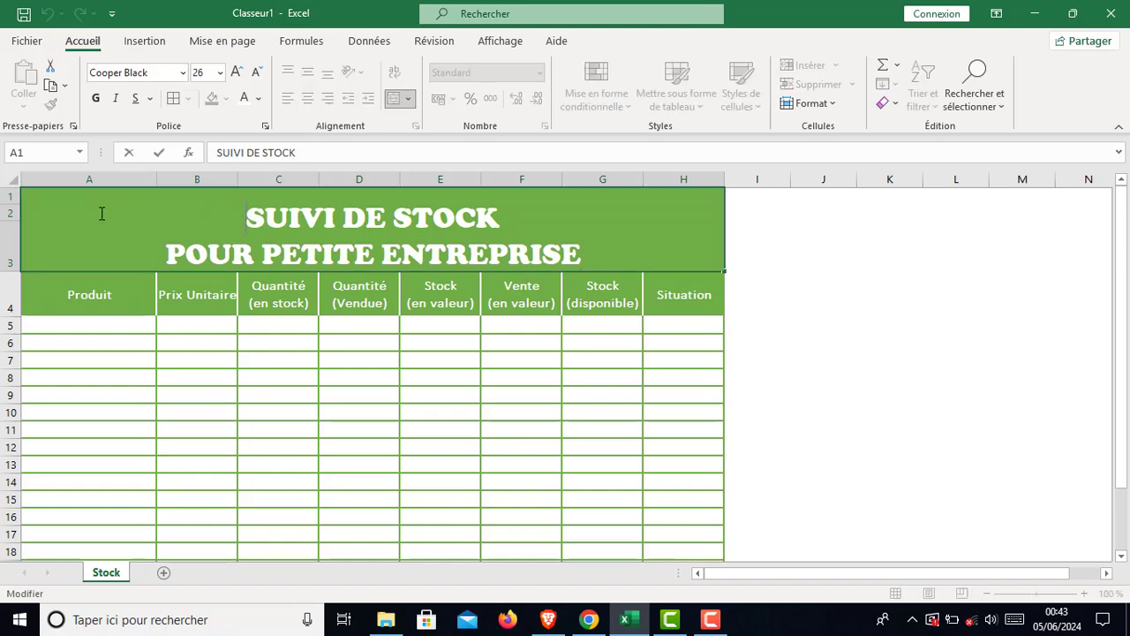
left_click(204, 338)
left_click(130, 208)
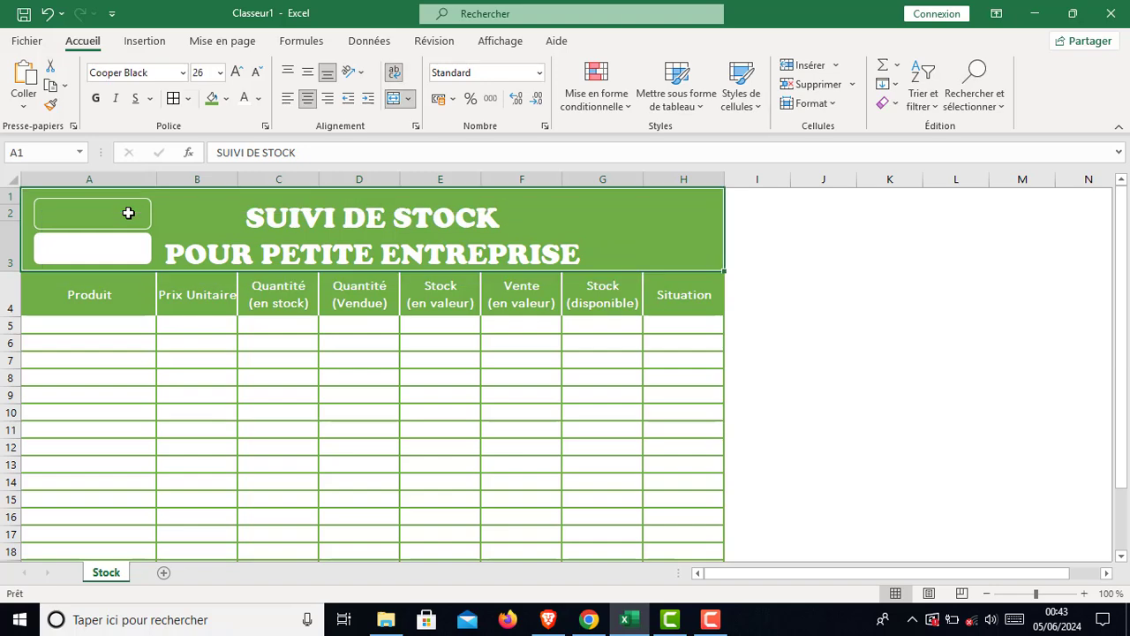
left_click(133, 256)
left_click(127, 210)
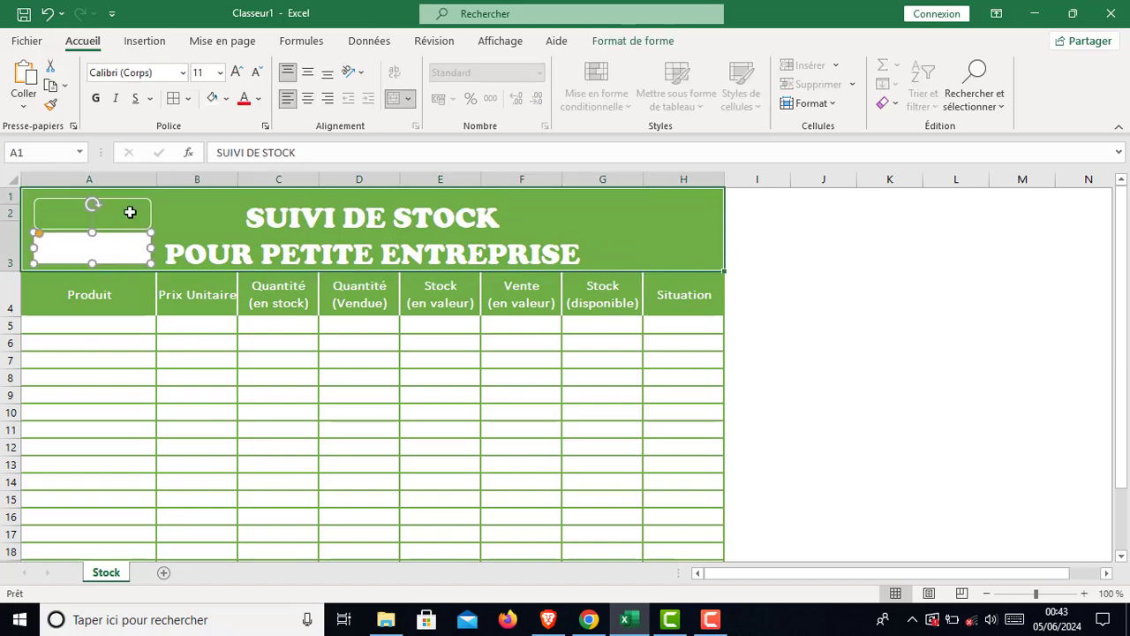
Enter the label "Recette:" in the upper rounded rectangle.
left_click(106, 206)
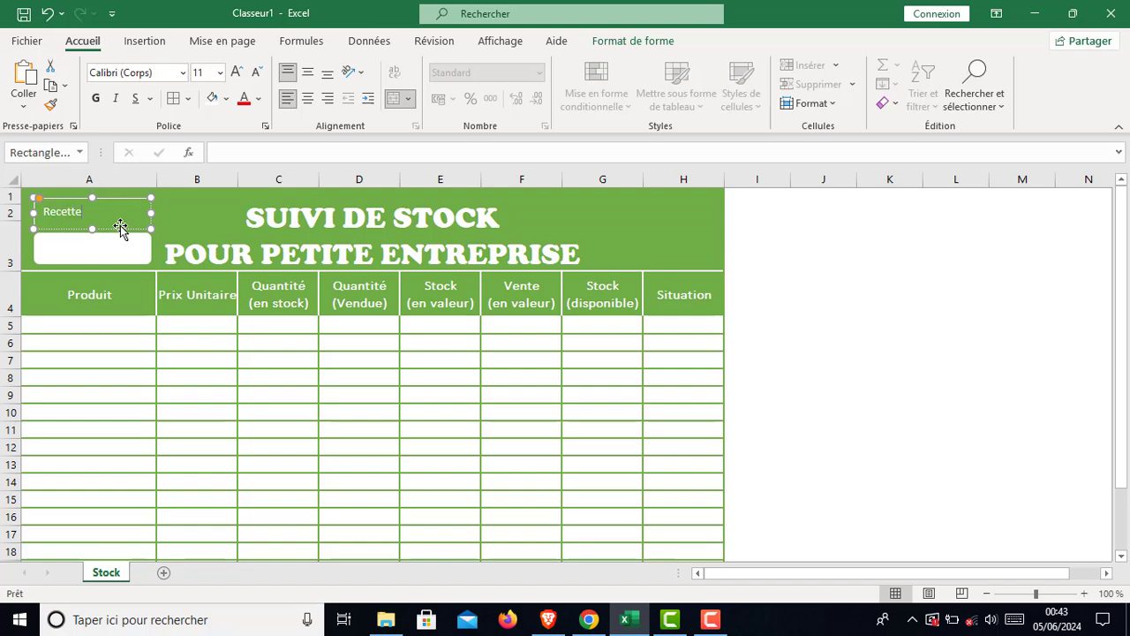
type(":")
key("Escape")
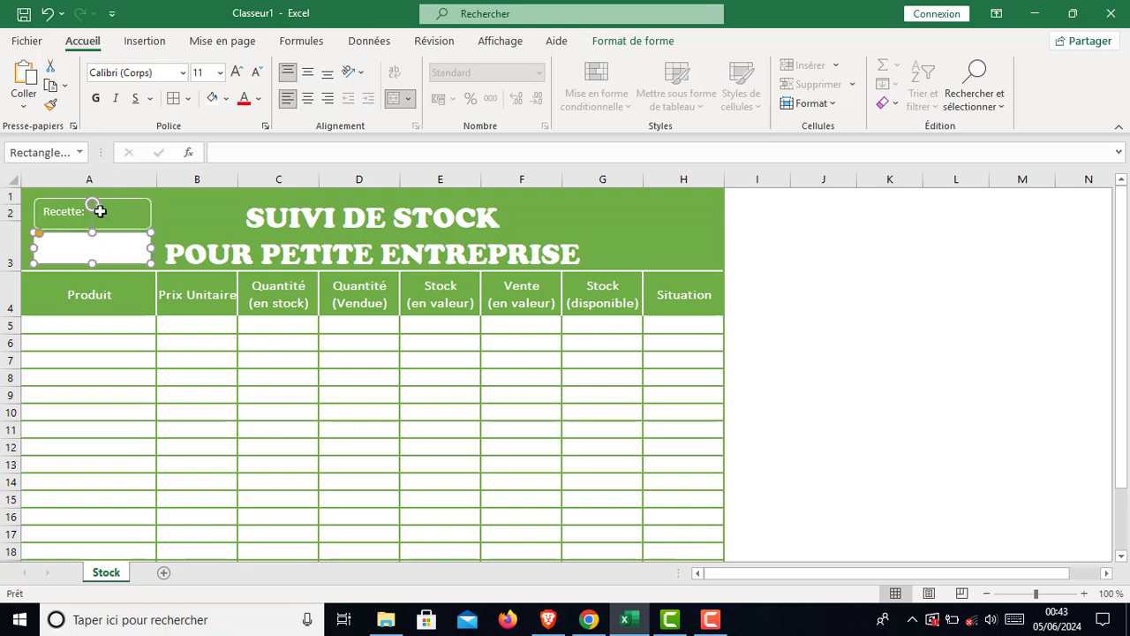
key("Escape")
Enlarge the "Recette:" text in the upper rounded rectangle to font size 28.
left_click(128, 202)
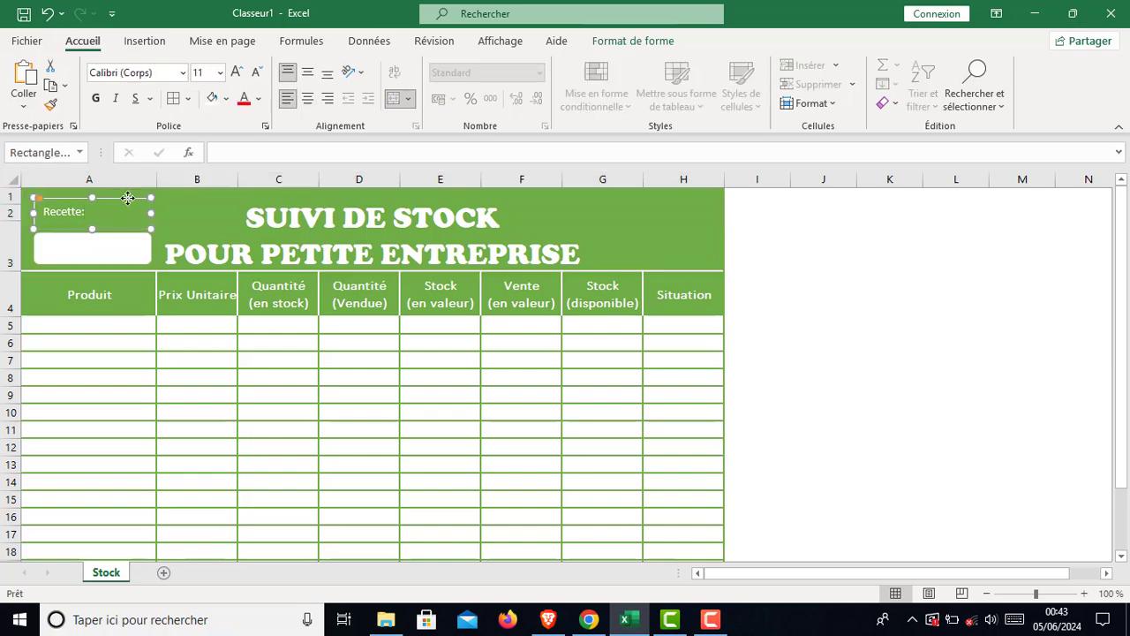
left_click(633, 40)
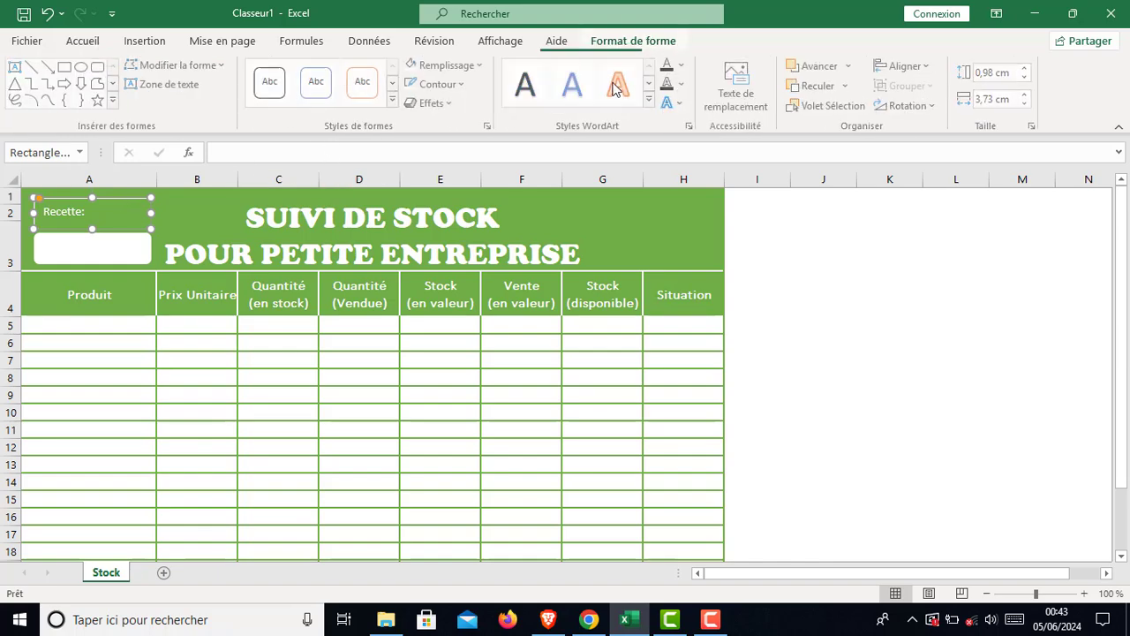
left_click(109, 44)
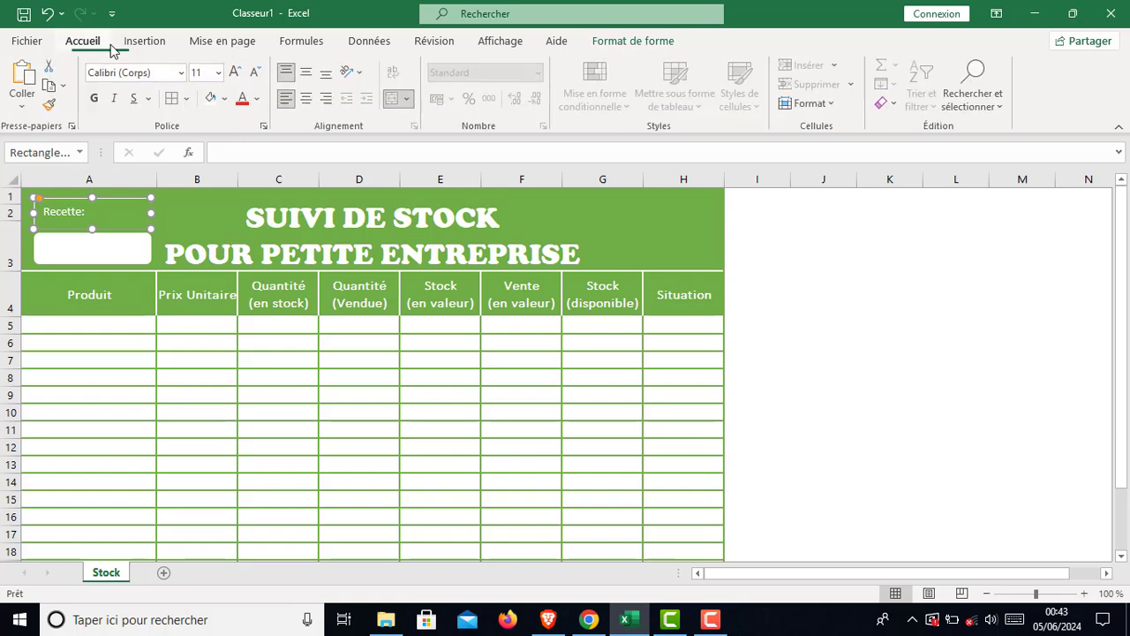
left_click(236, 74)
left_click(236, 74)
left_click(236, 73)
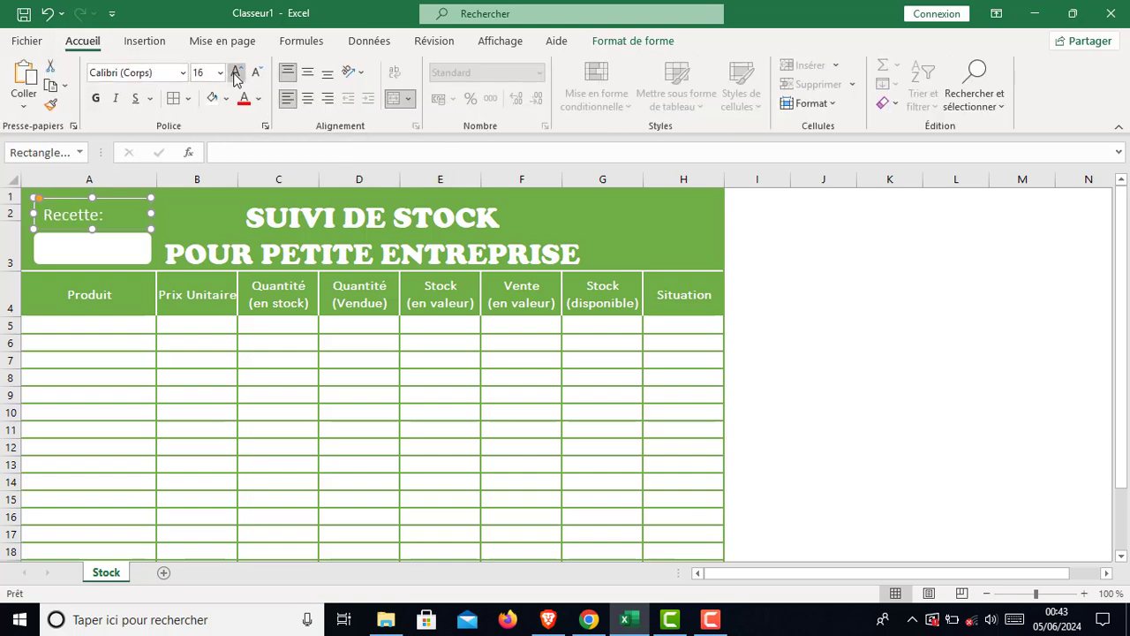
left_click(236, 73)
left_click(236, 74)
left_click(235, 73)
left_click(236, 73)
left_click(236, 73)
left_click(236, 74)
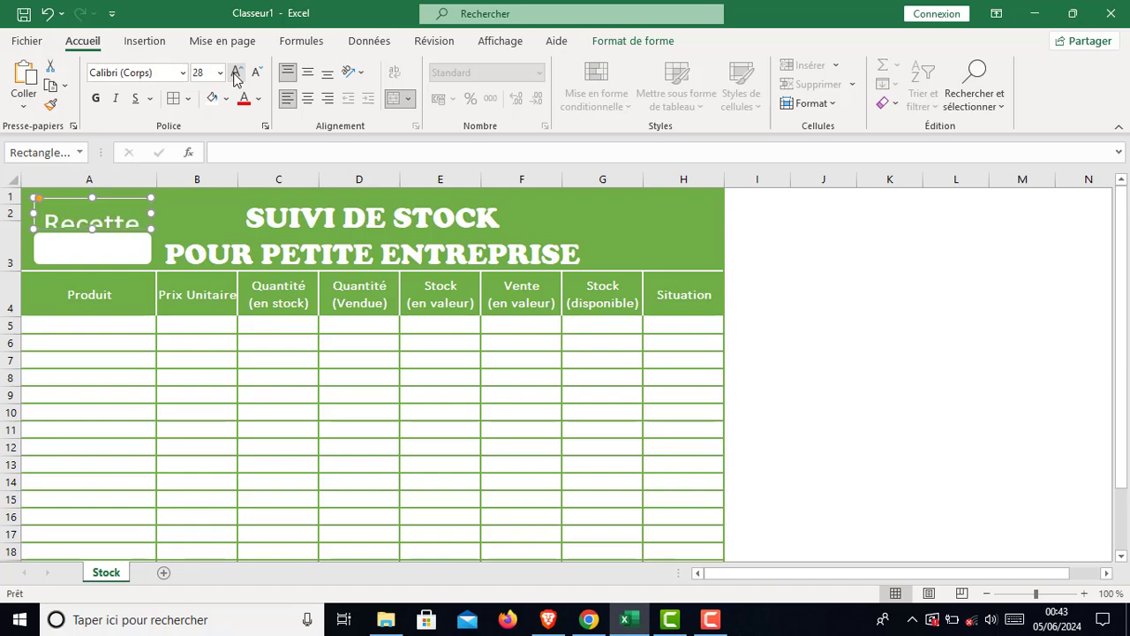
Centre the "Recette:" text horizontally and vertically in its rectangle and reduce its font size to 24.
left_click(307, 98)
left_click(307, 73)
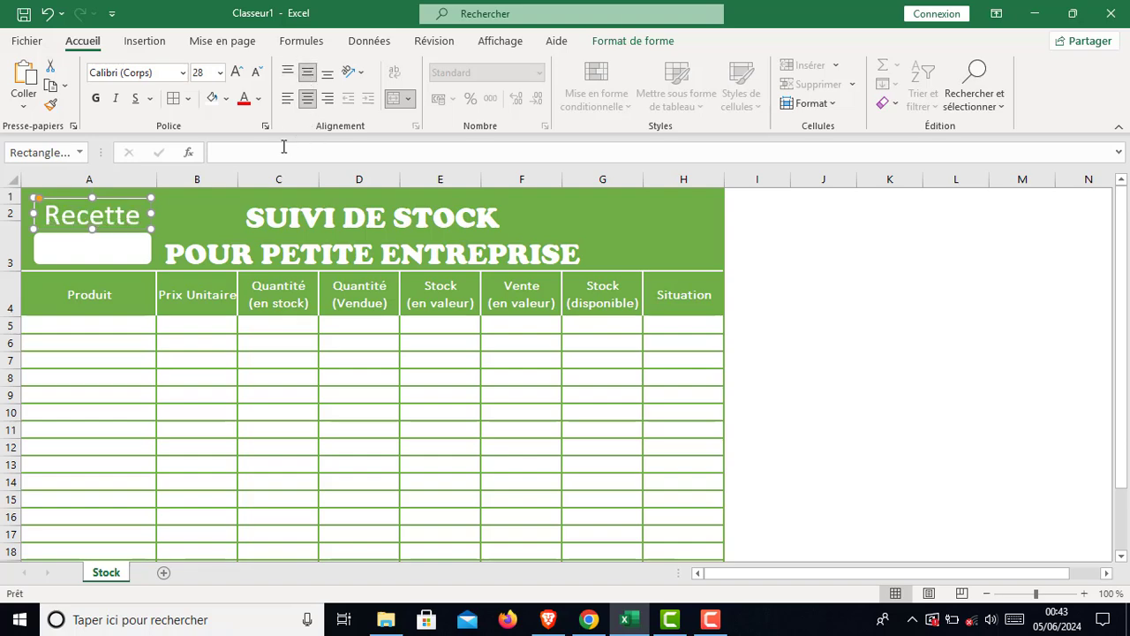
left_click(257, 74)
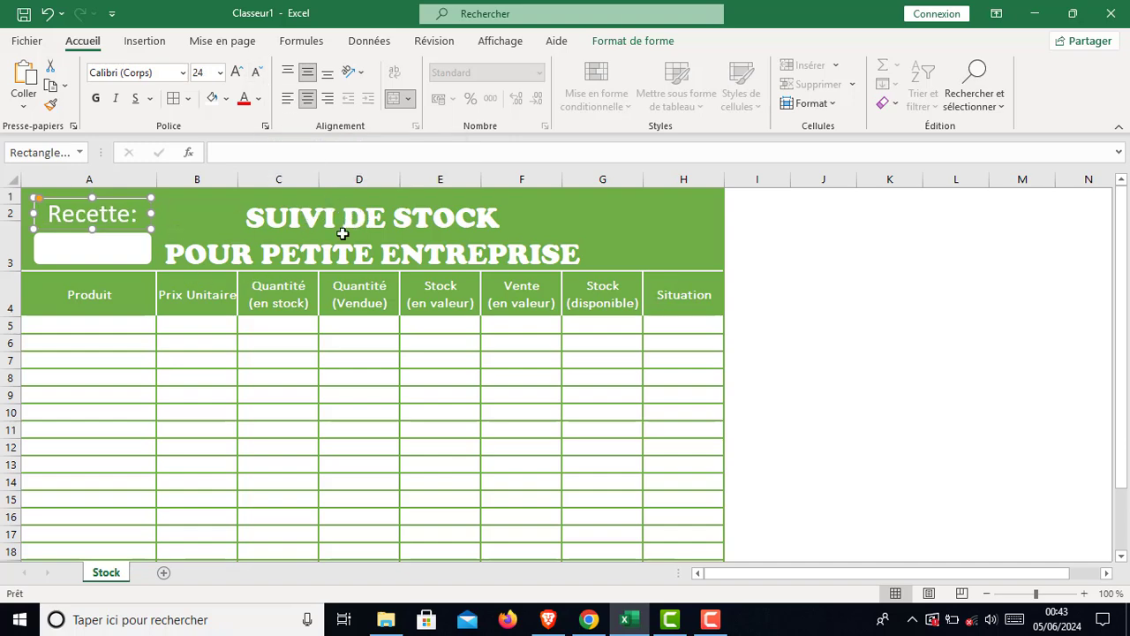
Try the Cooper Black font on the "Recette:" text.
left_click(168, 76)
type("Cooper Black")
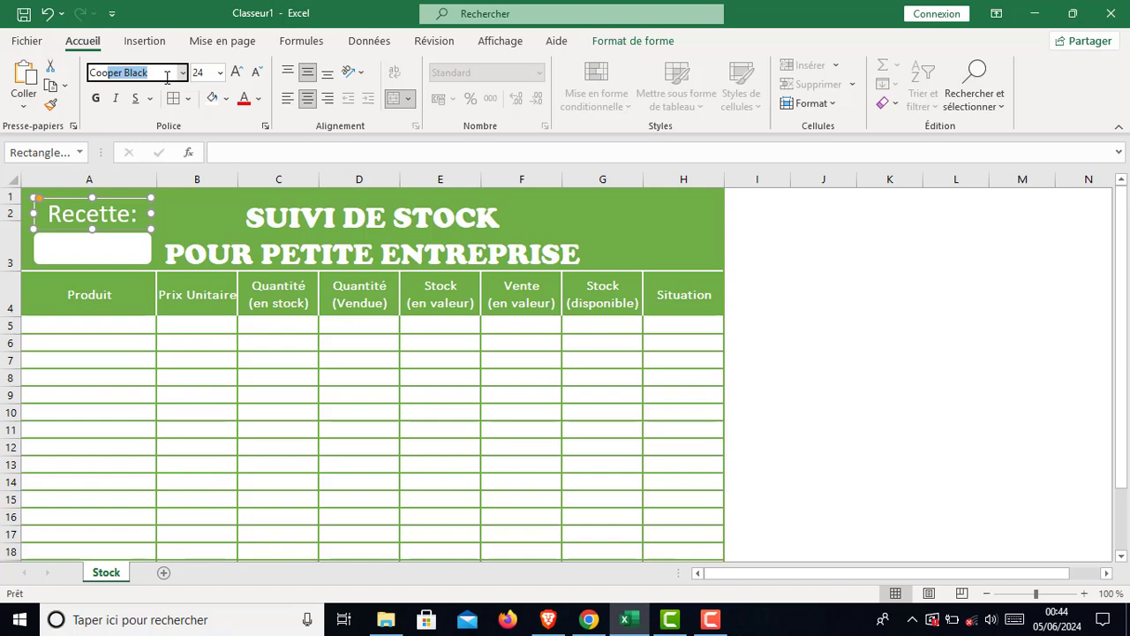
key("Return")
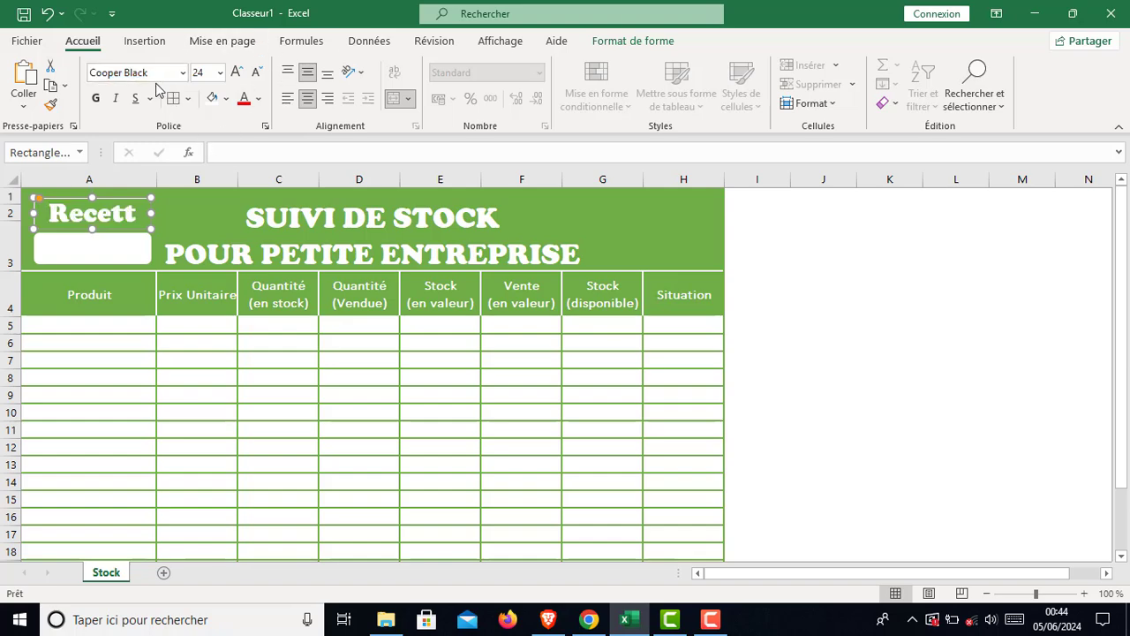
Set the font of the "Recette:" text in the upper rounded rectangle to Calibri Light.
left_click(182, 74)
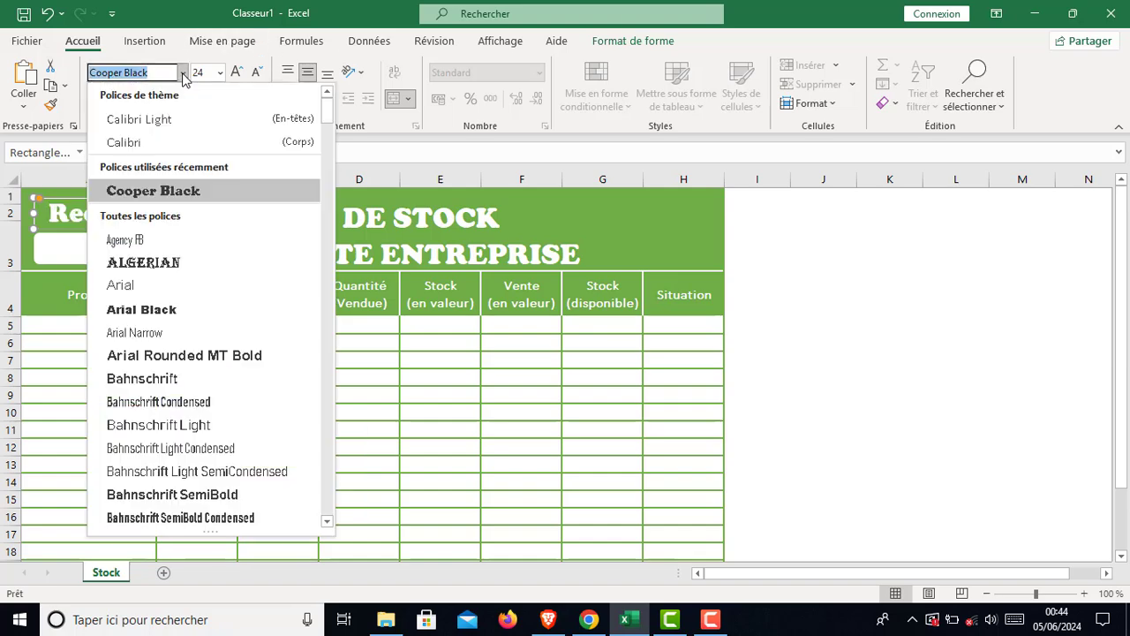
left_click(171, 120)
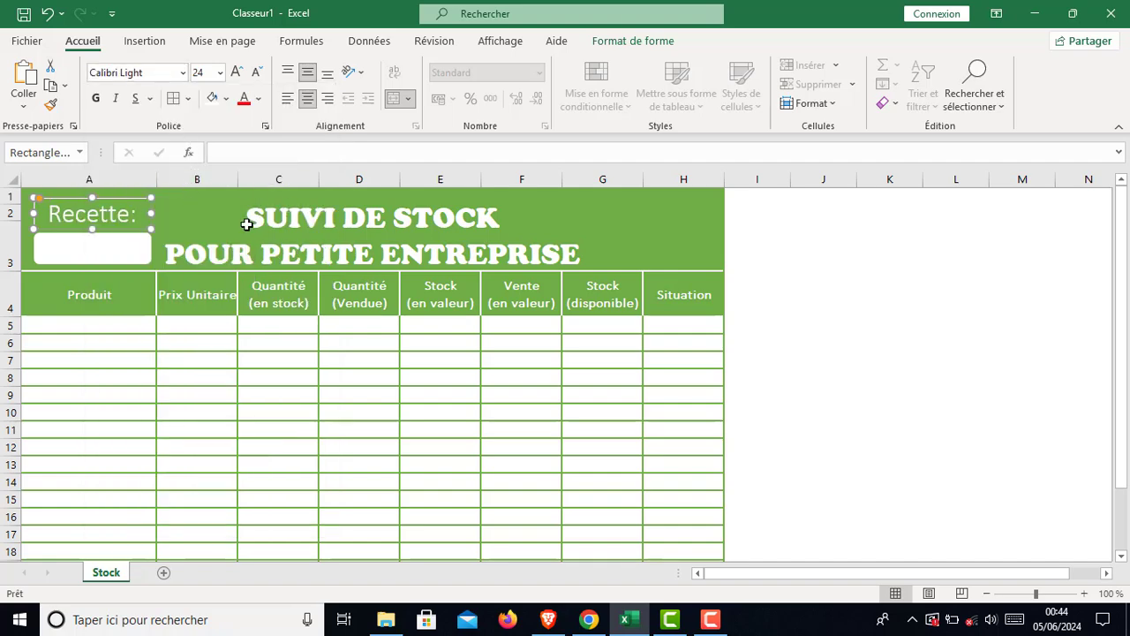
left_click(636, 42)
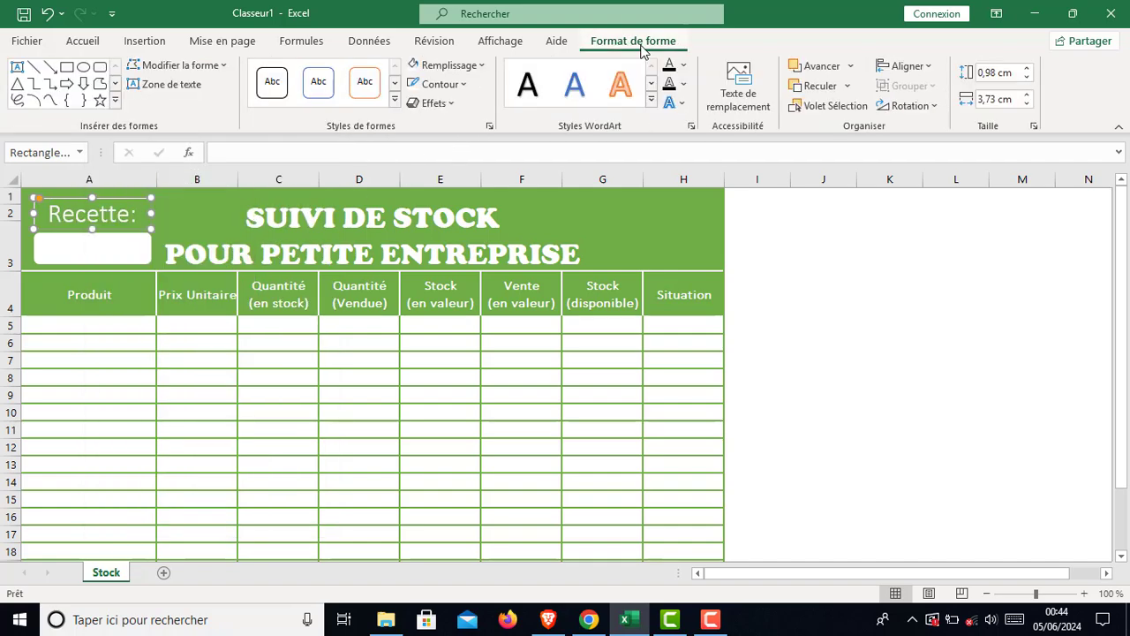
Apply the light blue WordArt style with a white outline to the "Recette:" label and display its text shadow options.
left_click(652, 100)
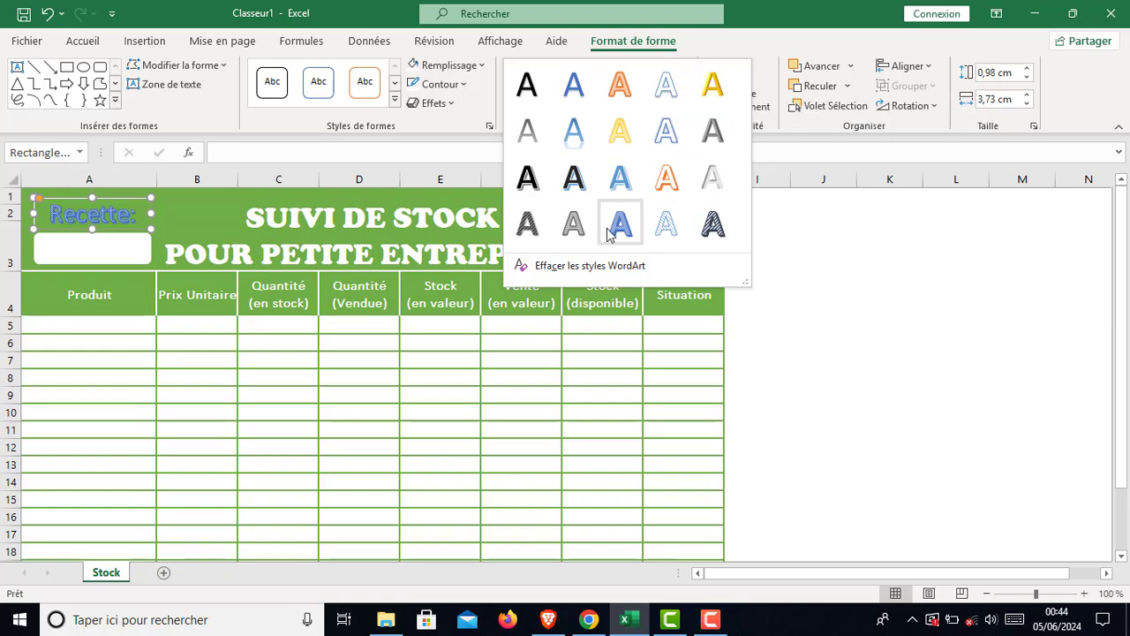
left_click(625, 180)
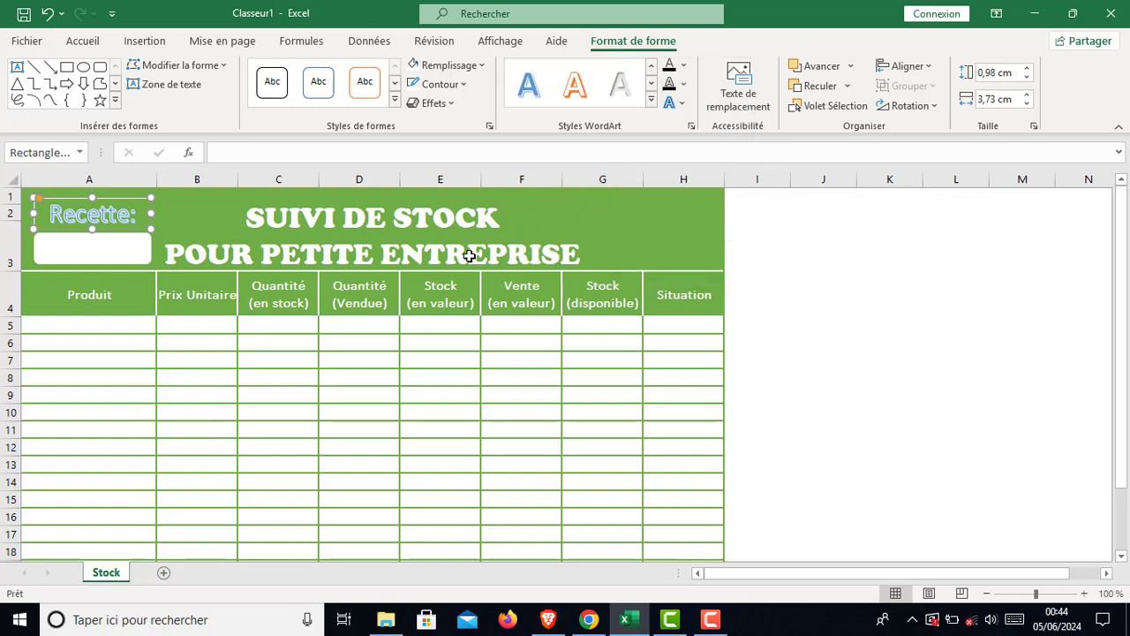
left_click(676, 104)
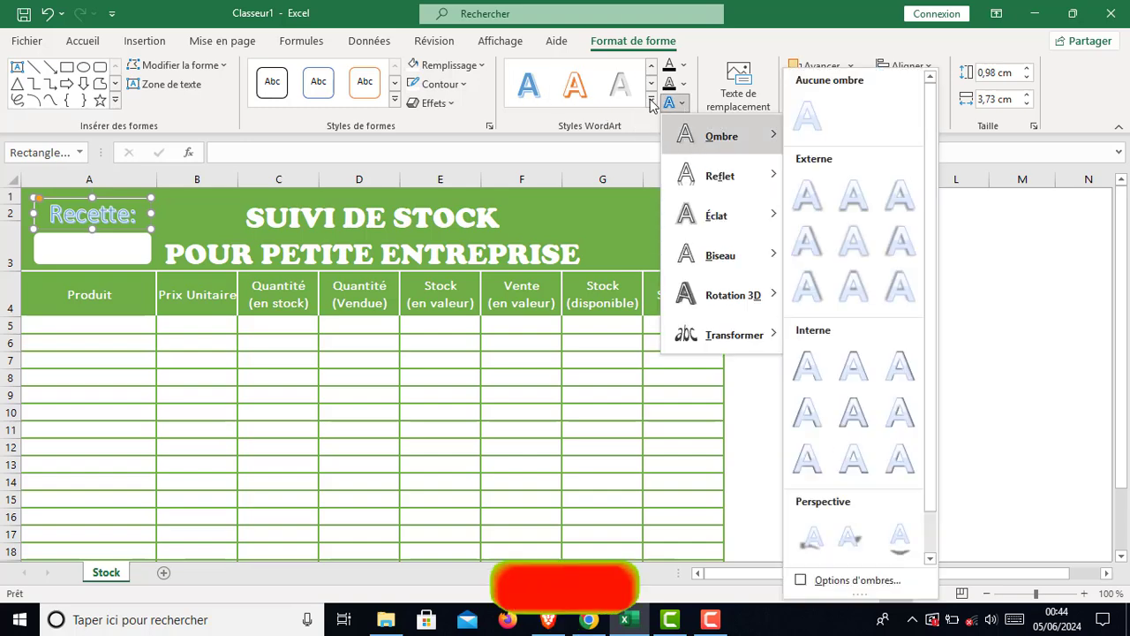
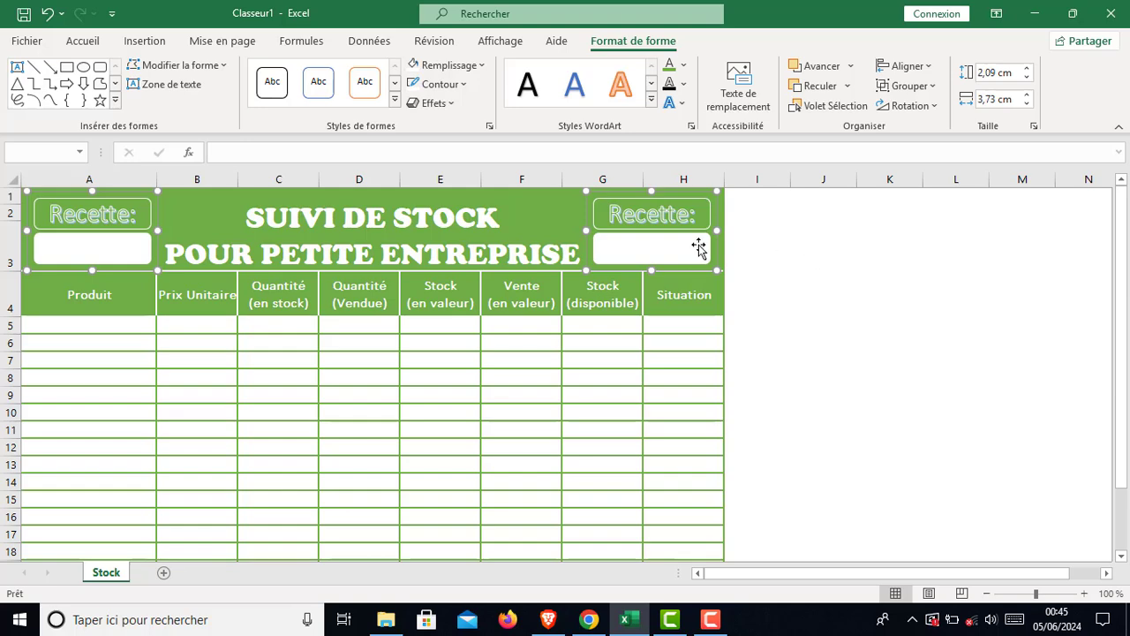
Ungroup the copied "Recette:" label and white box above columns G and H.
left_click(664, 323)
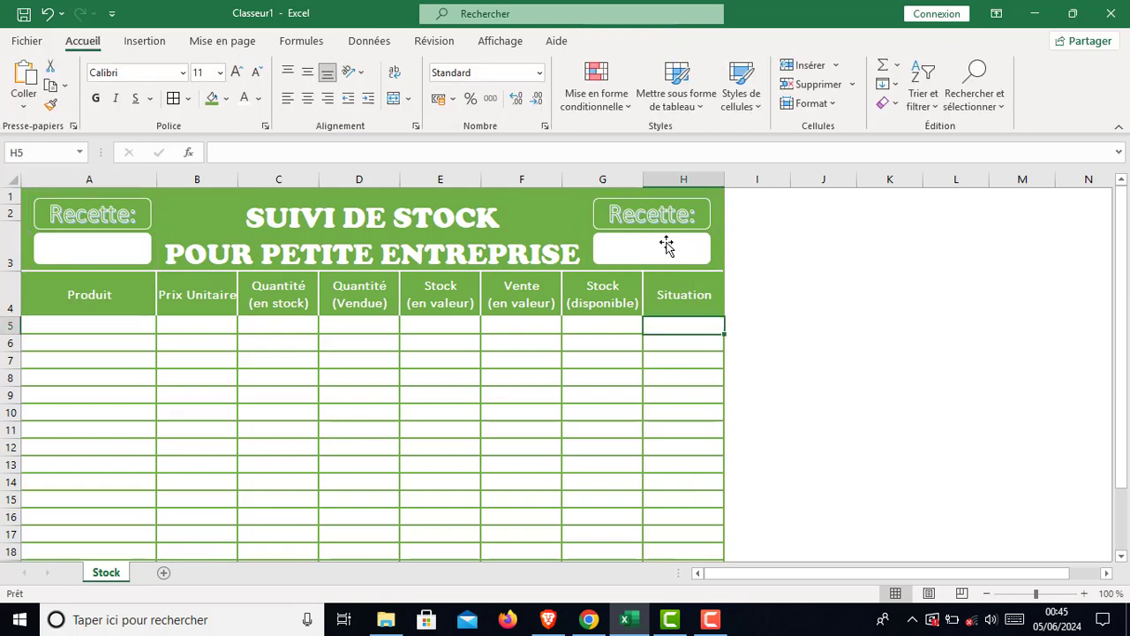
left_click(663, 246)
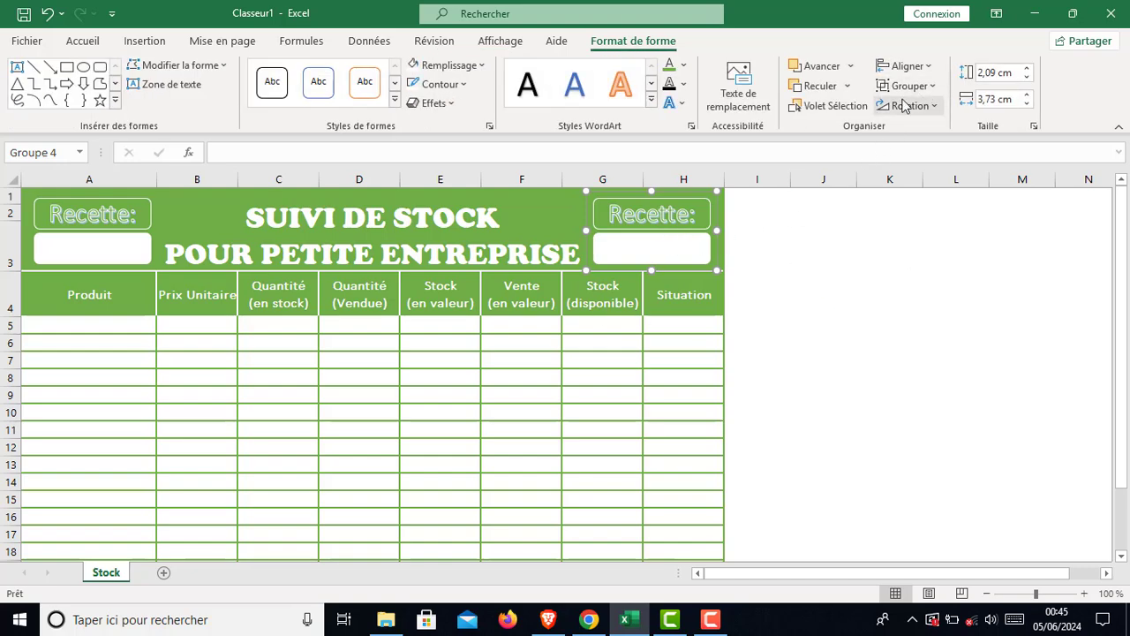
left_click(933, 86)
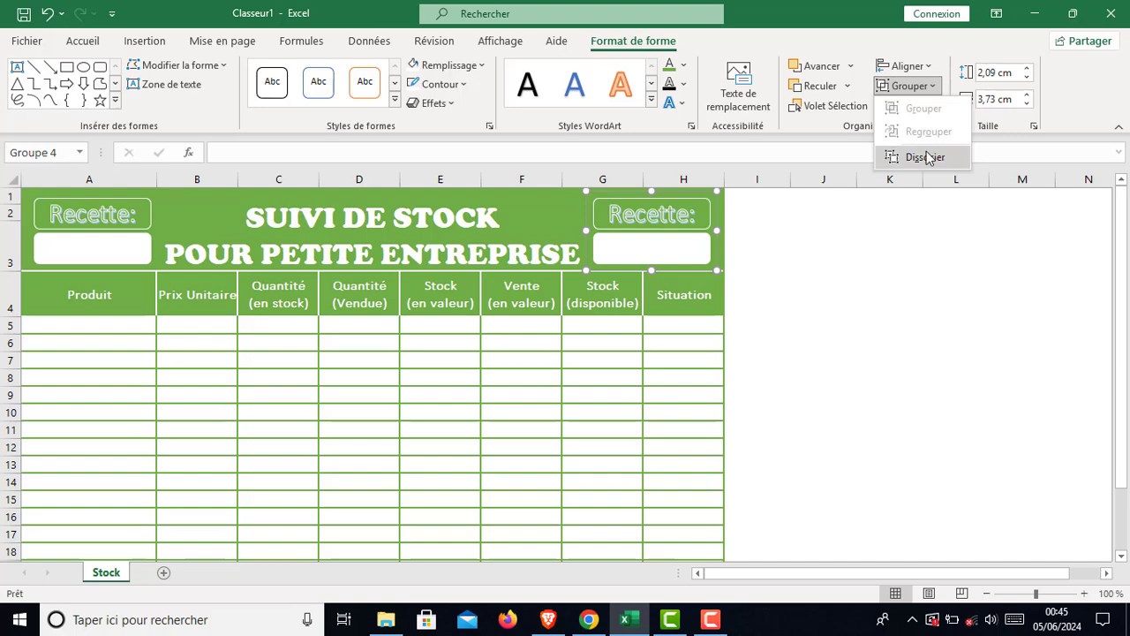
left_click(926, 148)
left_click(755, 260)
Replace the text of the copied label above columns G and H with "Stock:".
left_click(675, 215)
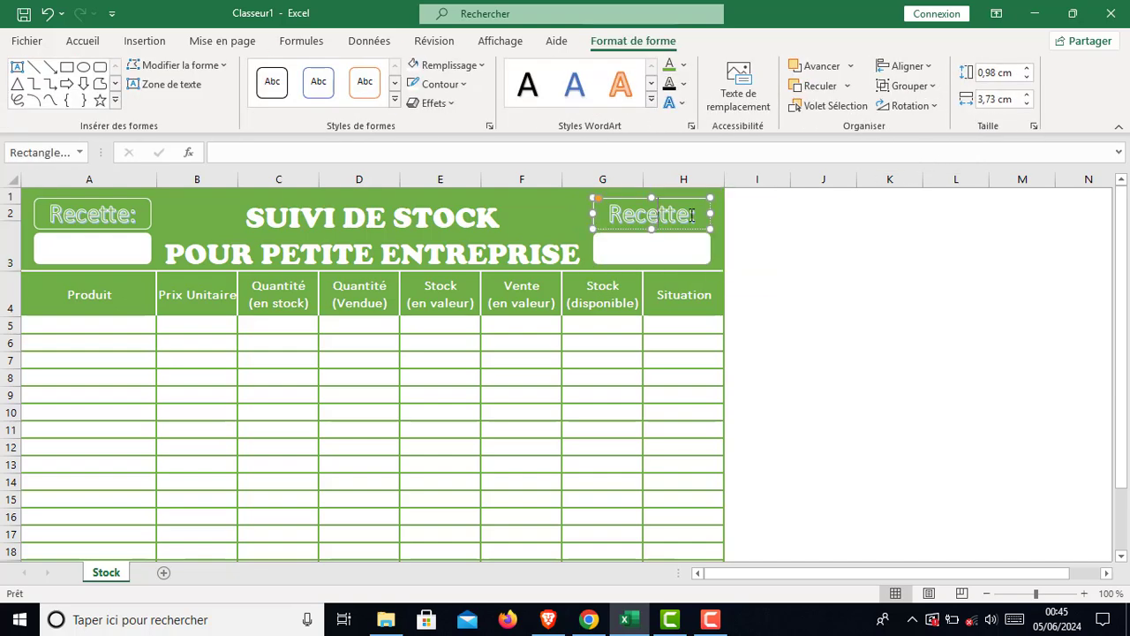
left_click_drag(693, 215, 607, 220)
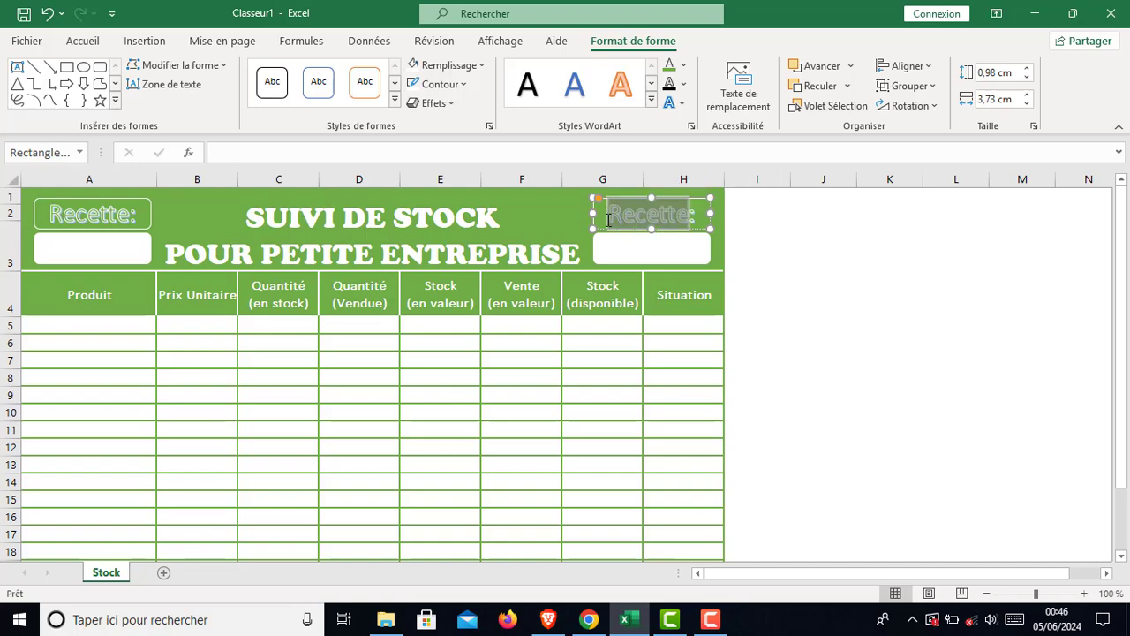
type("Stock:")
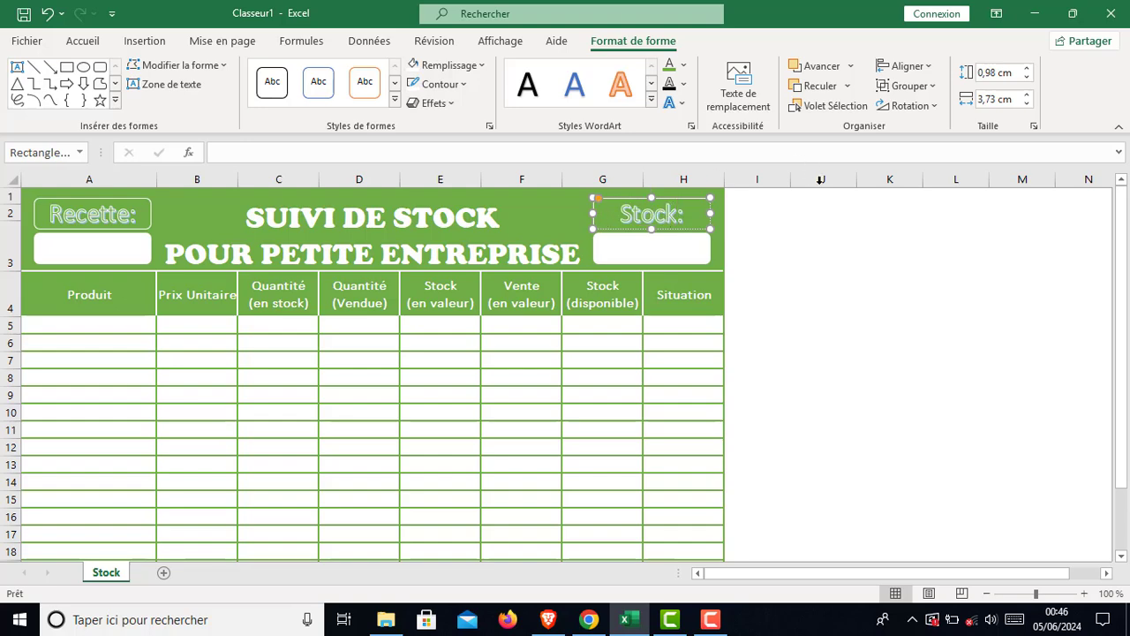
left_click(791, 235)
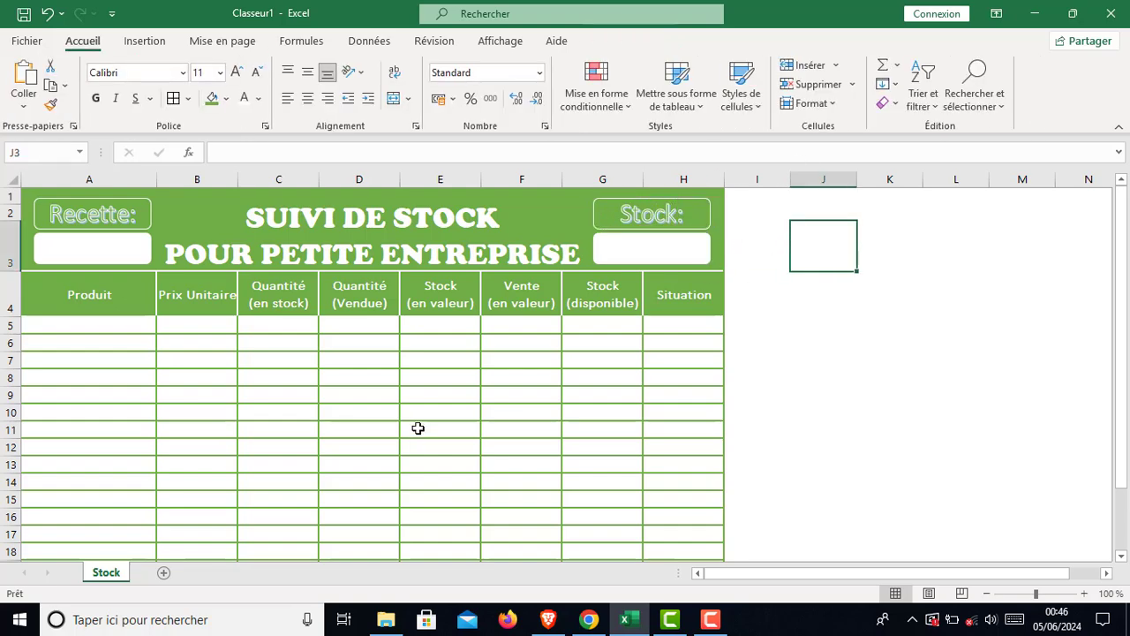
scroll(417, 423, "down", 1)
scroll(417, 423, "up", 1)
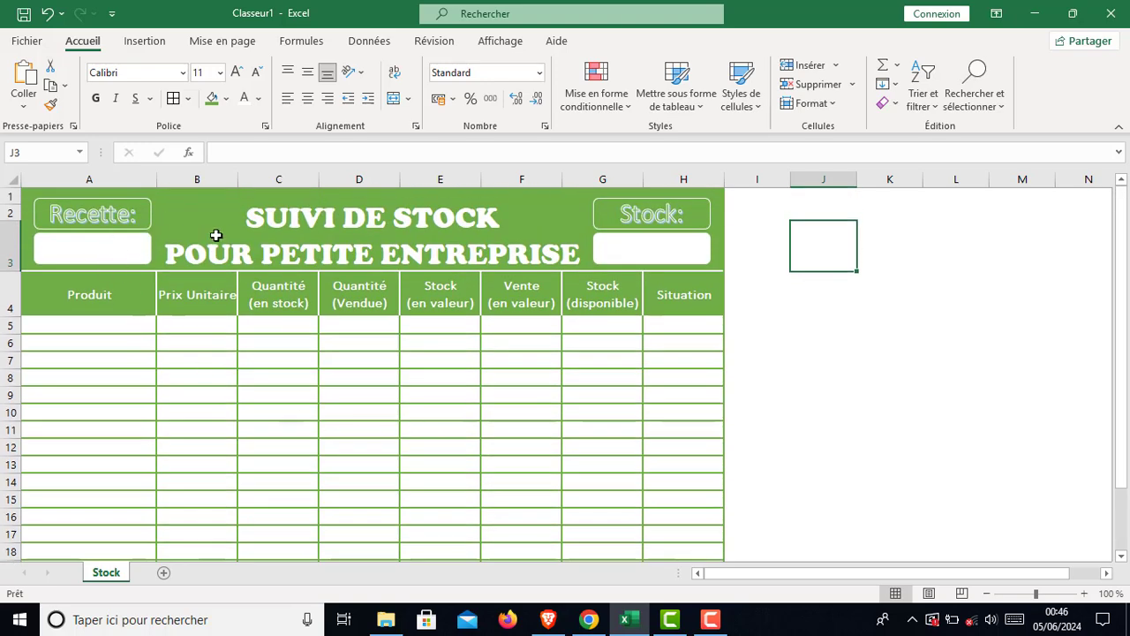
Widen the Produit column (A) slightly to give the header shapes more room.
left_click(633, 247)
scroll(324, 396, "down", 3)
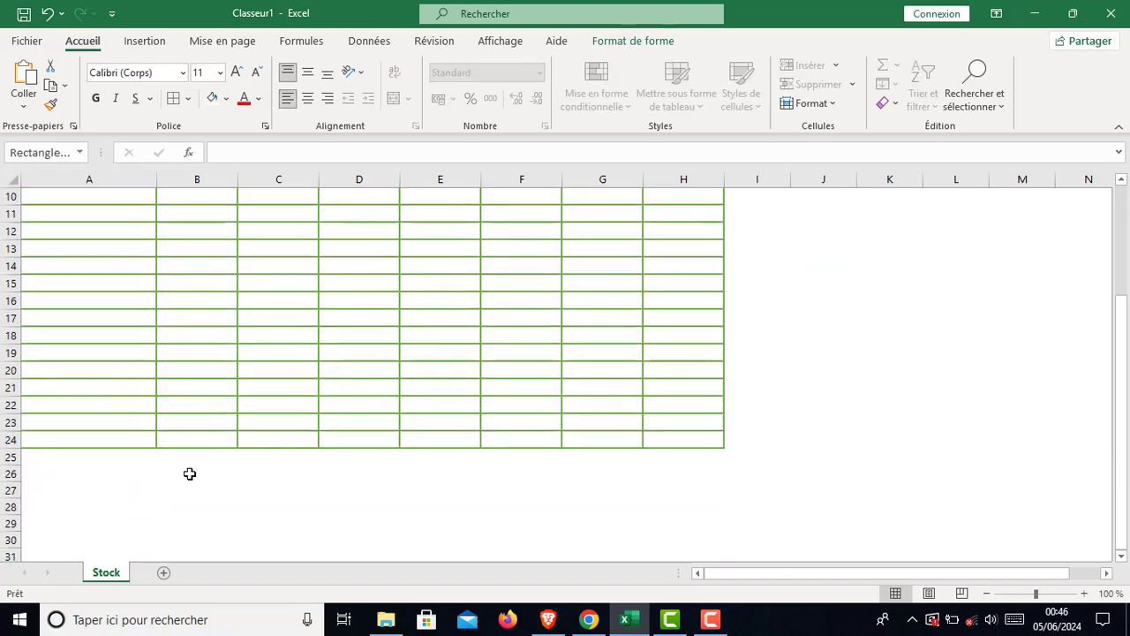
scroll(189, 471, "up", 3)
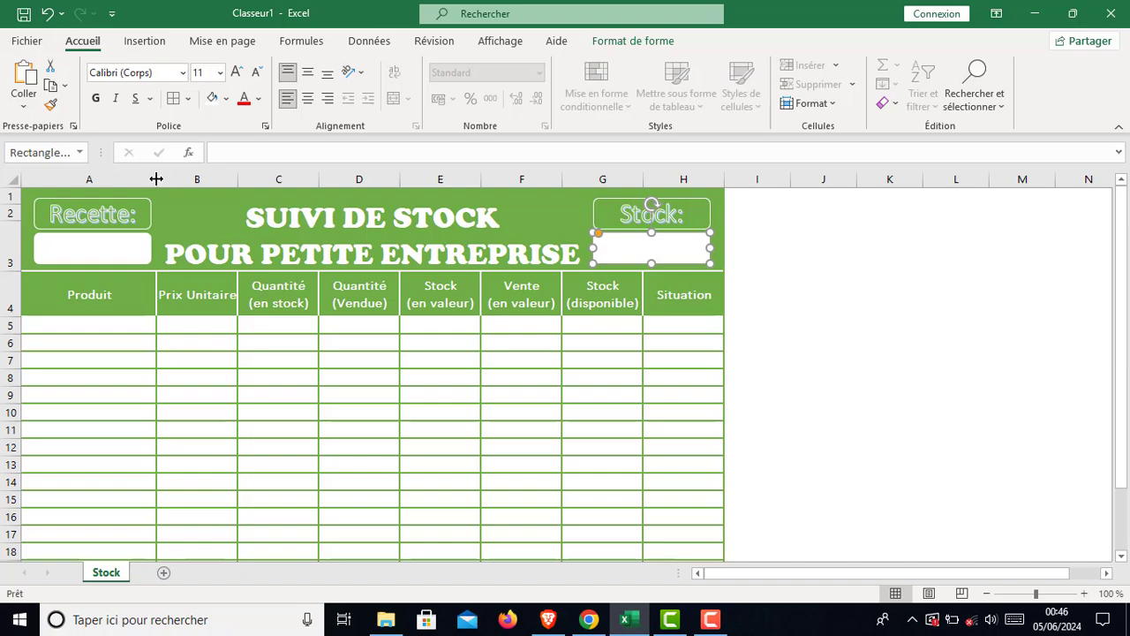
left_click_drag(157, 179, 181, 179)
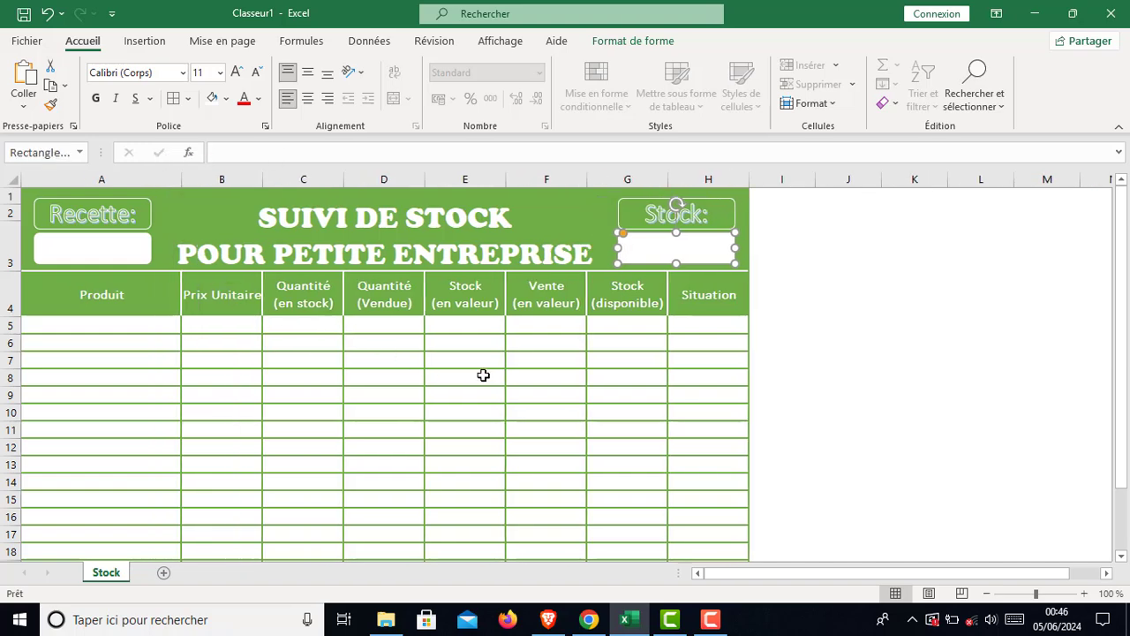
scroll(395, 413, "down", 2)
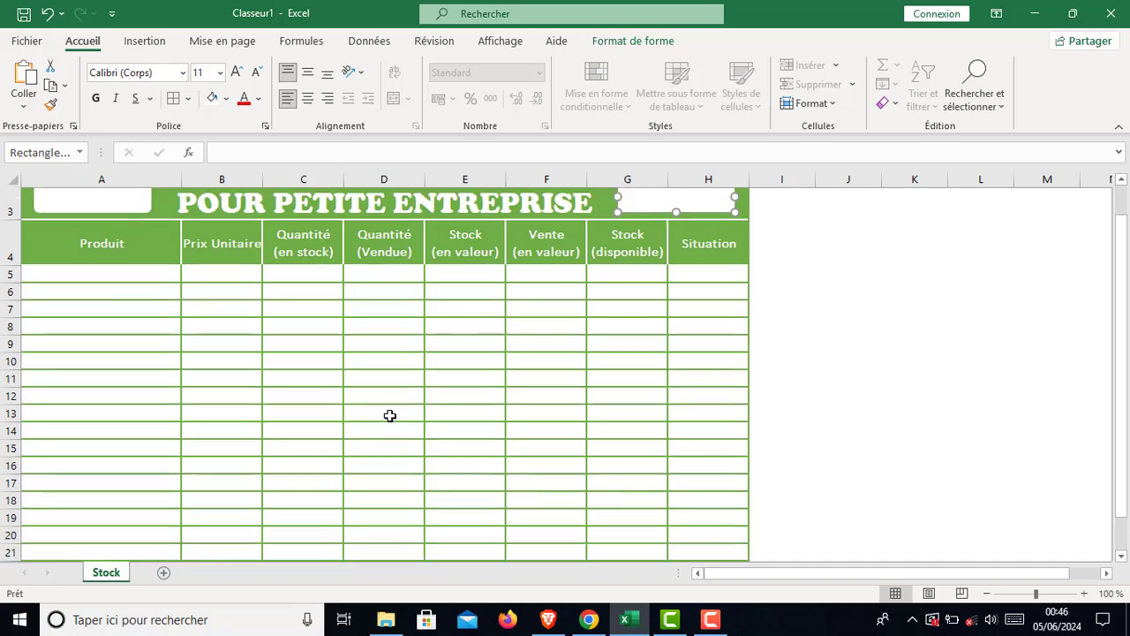
scroll(390, 415, "up", 1)
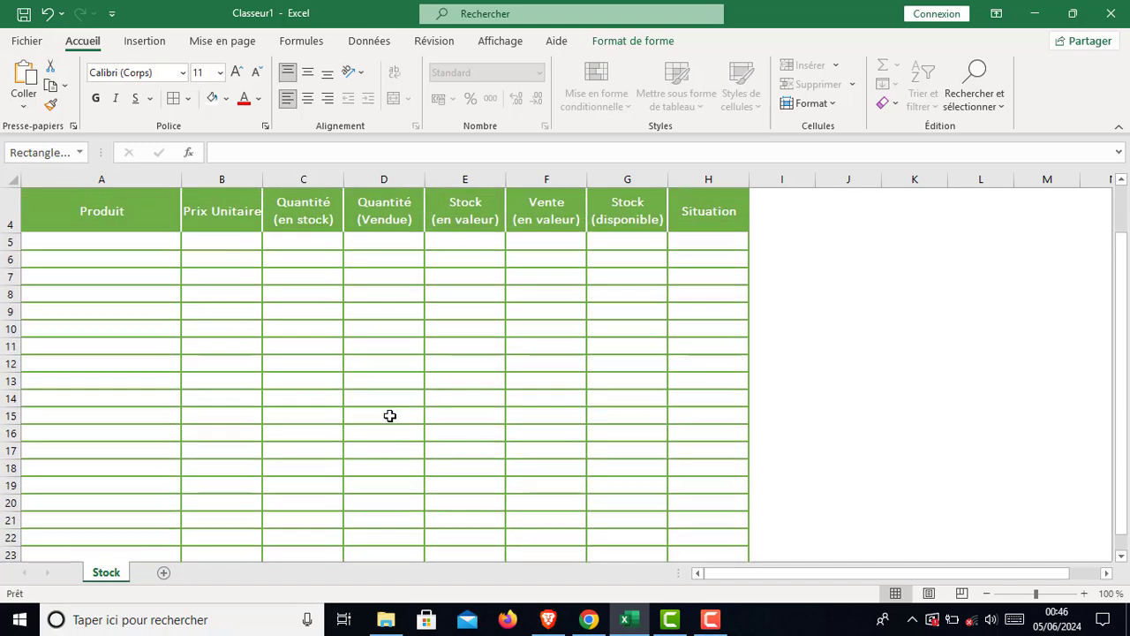
scroll(390, 415, "up", 1)
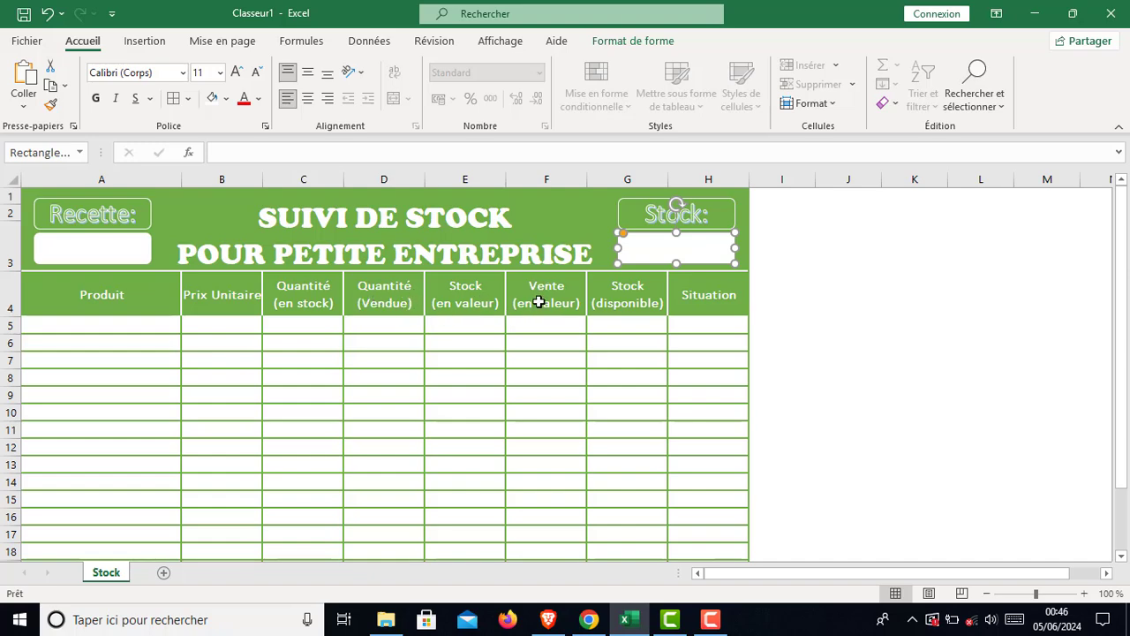
Enter =SOMME(F5:F24) in cell F25 beneath the "Vente (en valeur)" column.
scroll(521, 320, "down", 3)
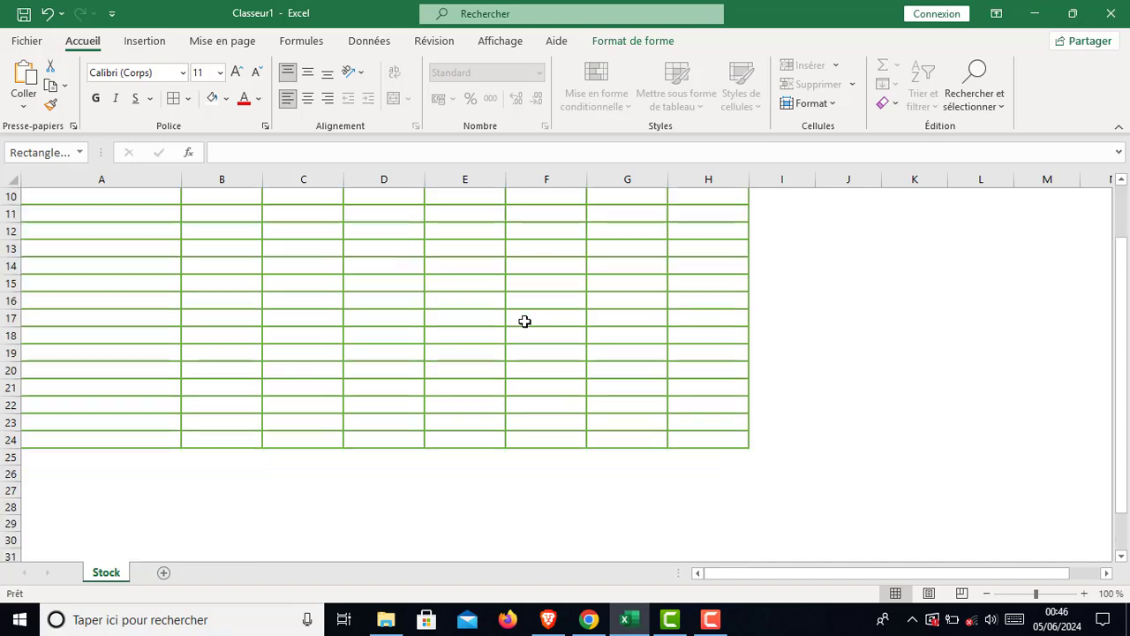
left_click(548, 460)
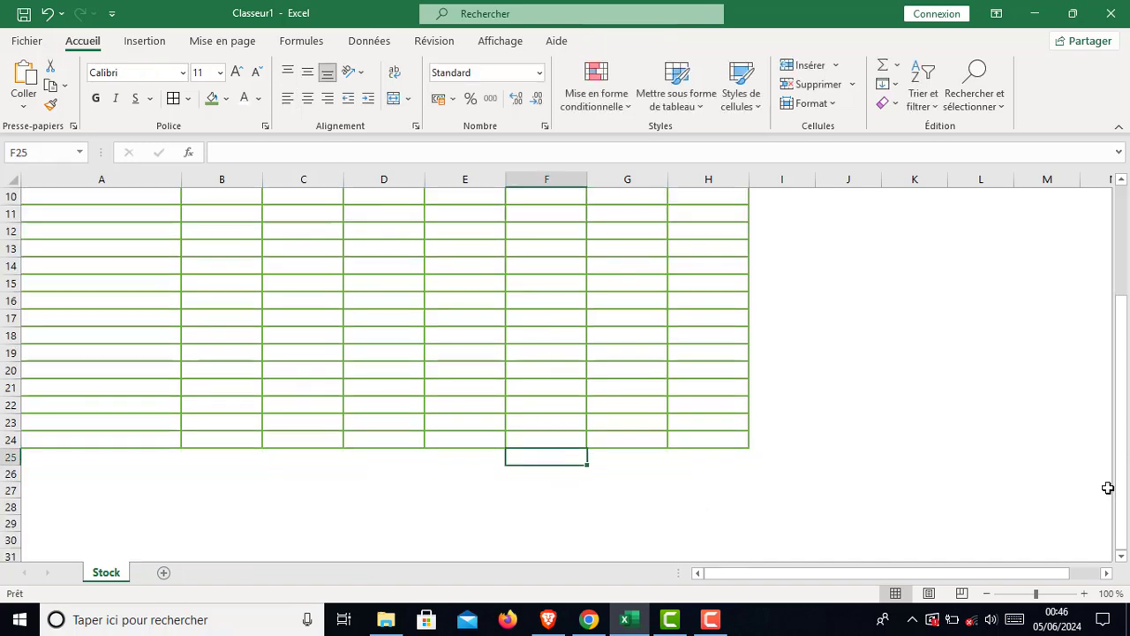
left_click_drag(1123, 469, 1125, 330)
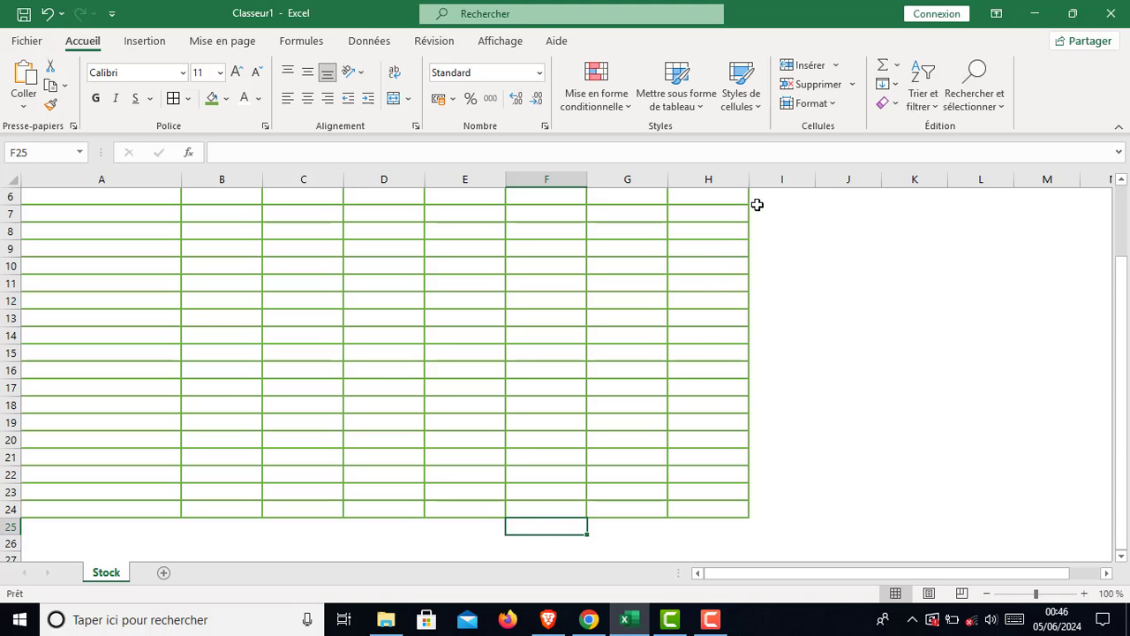
left_click(882, 65)
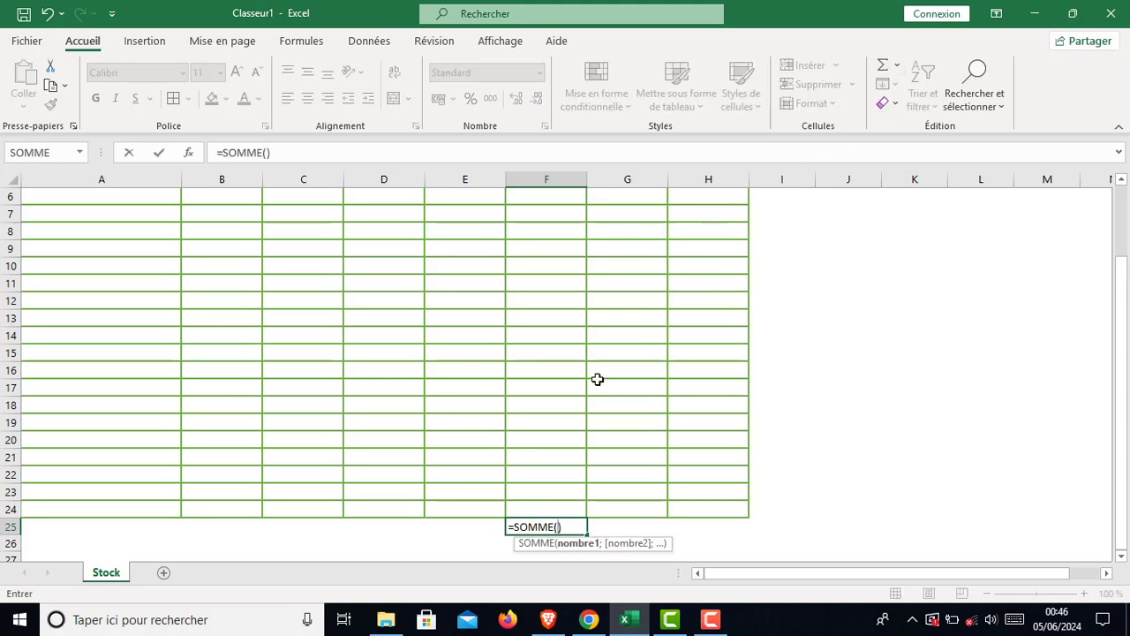
scroll(522, 482, "up", 2)
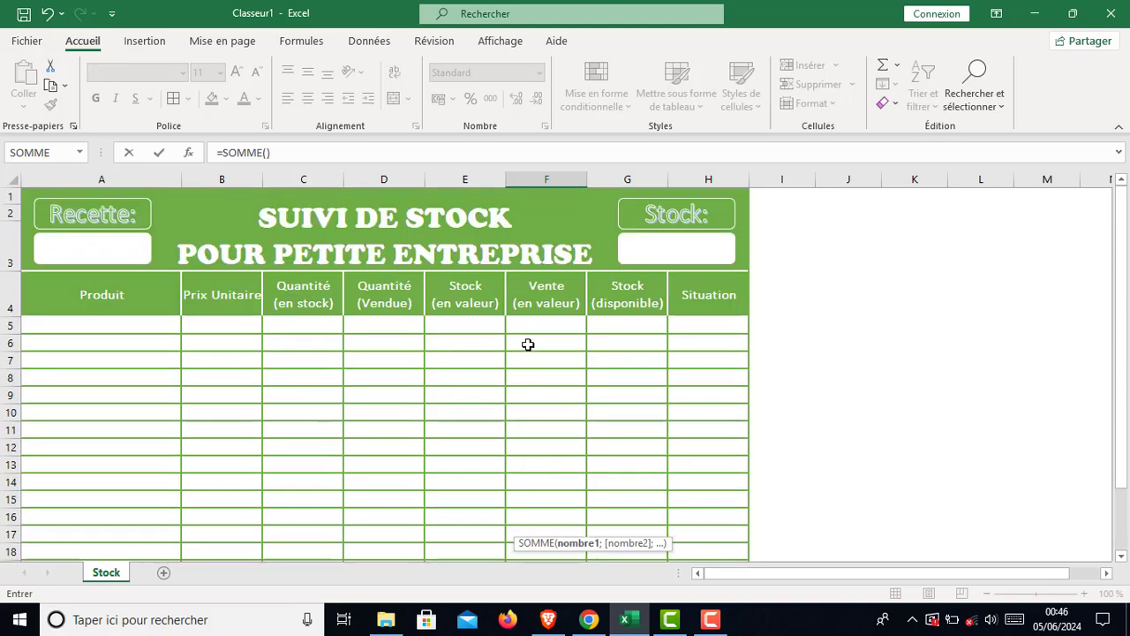
left_click_drag(537, 325, 539, 528)
scroll(734, 495, "down", 1)
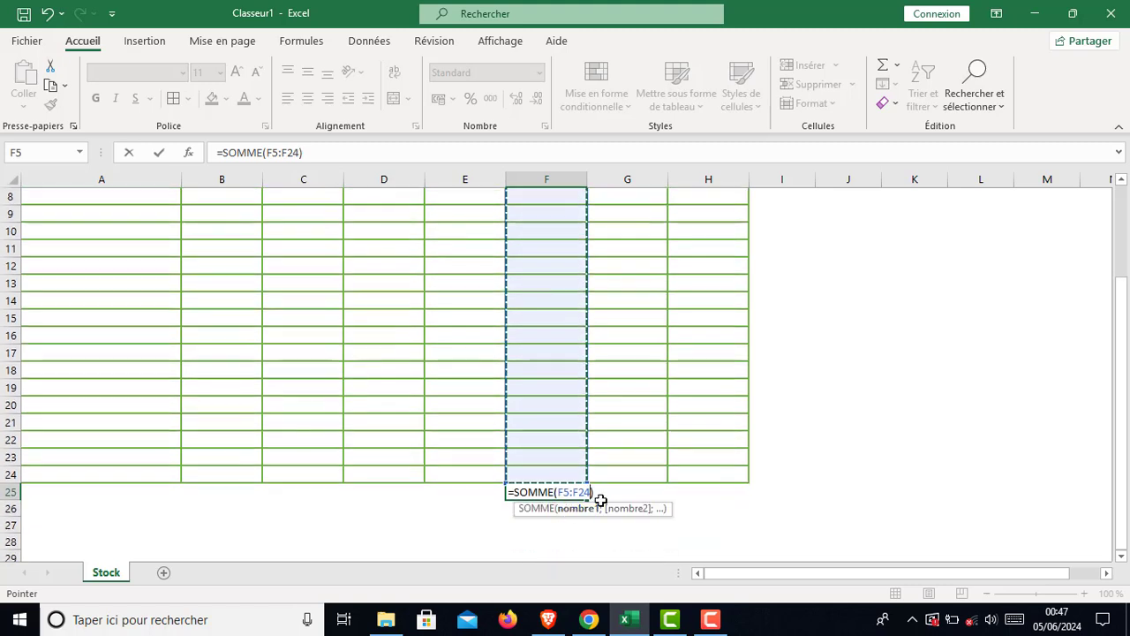
key("Return")
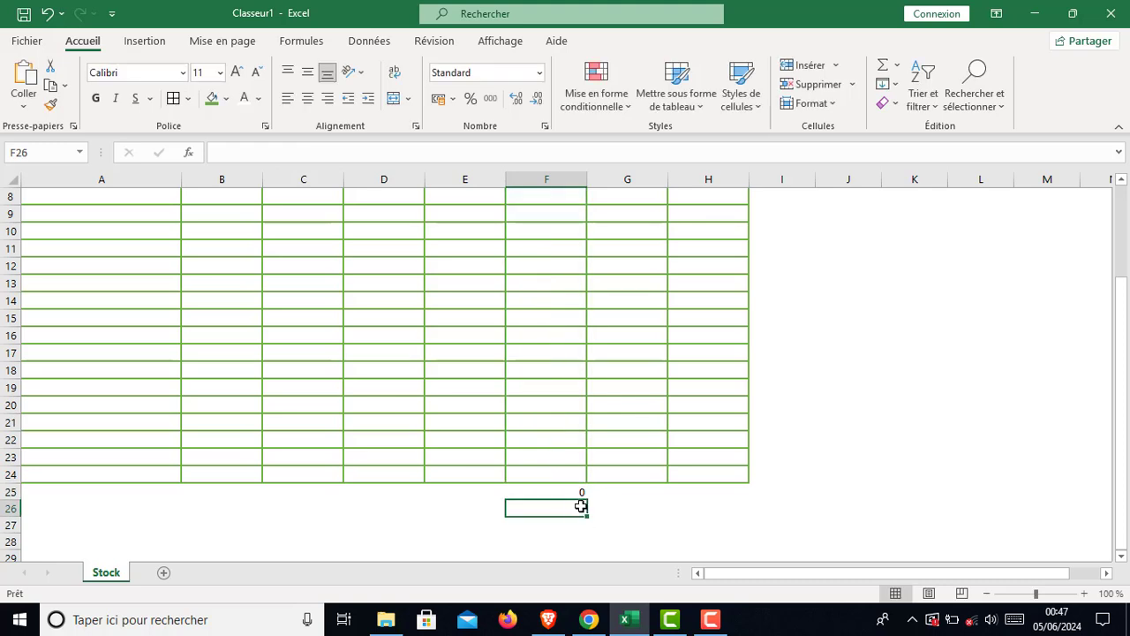
left_click(569, 489)
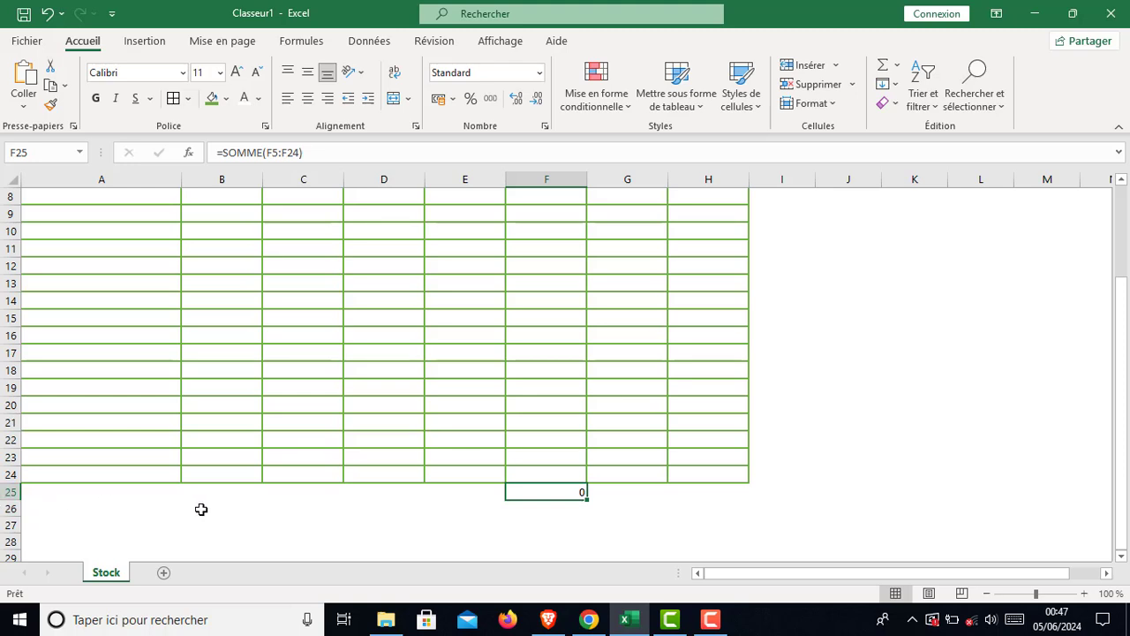
Ungroup the "Recette:" label and the white box beneath it.
scroll(597, 529, "up", 3)
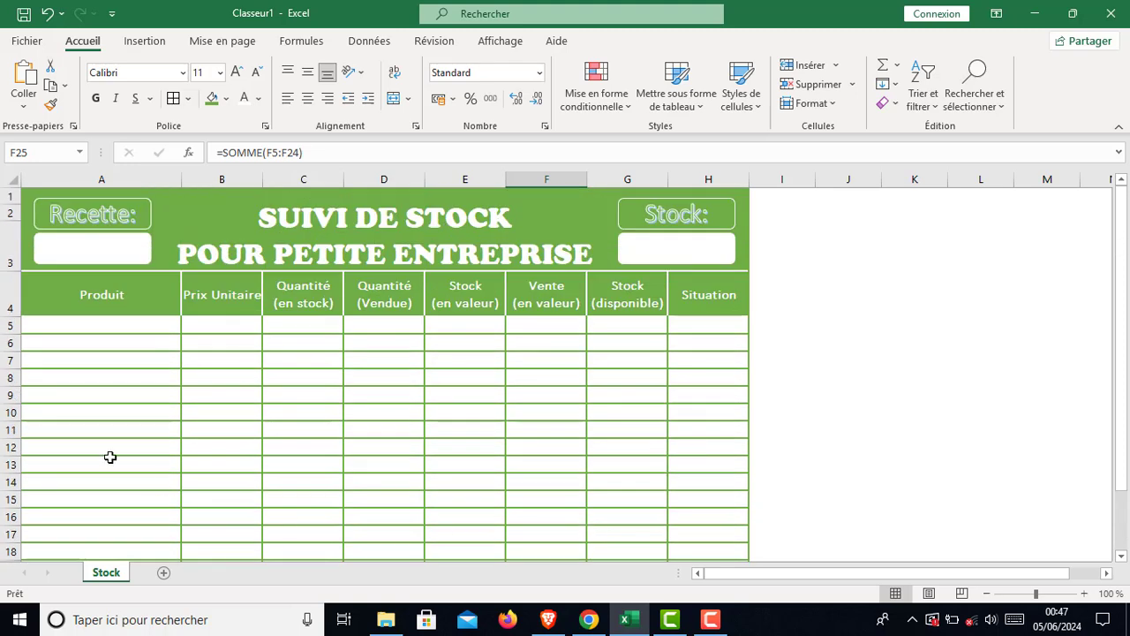
left_click(88, 243)
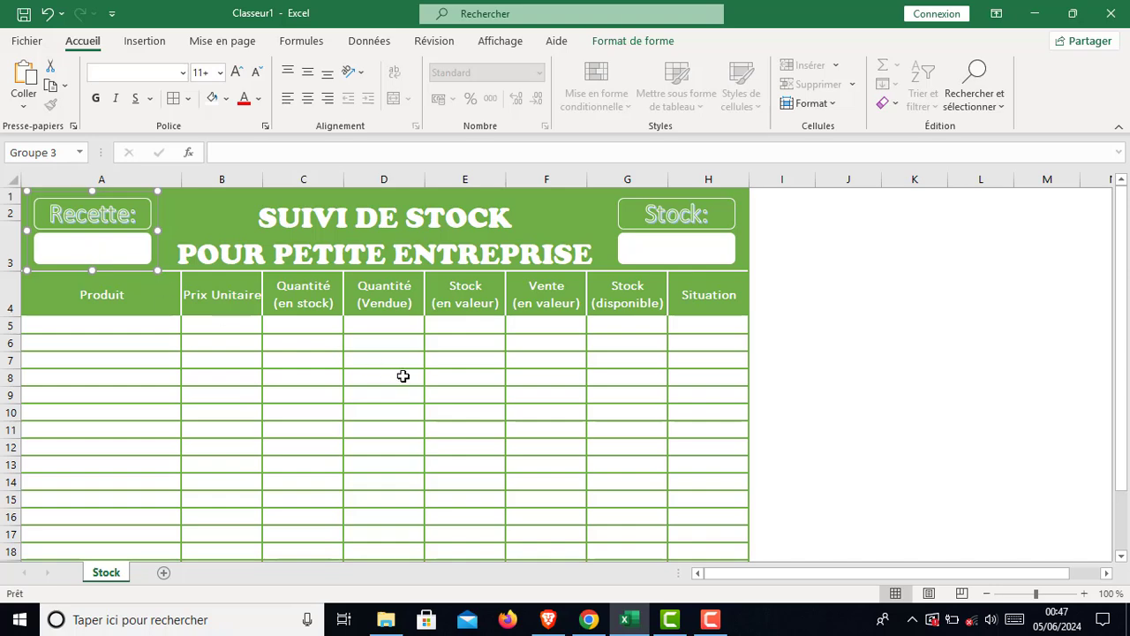
scroll(405, 377, "down", 3)
scroll(407, 377, "down", 1)
scroll(571, 411, "up", 4)
left_click(647, 46)
left_click(930, 87)
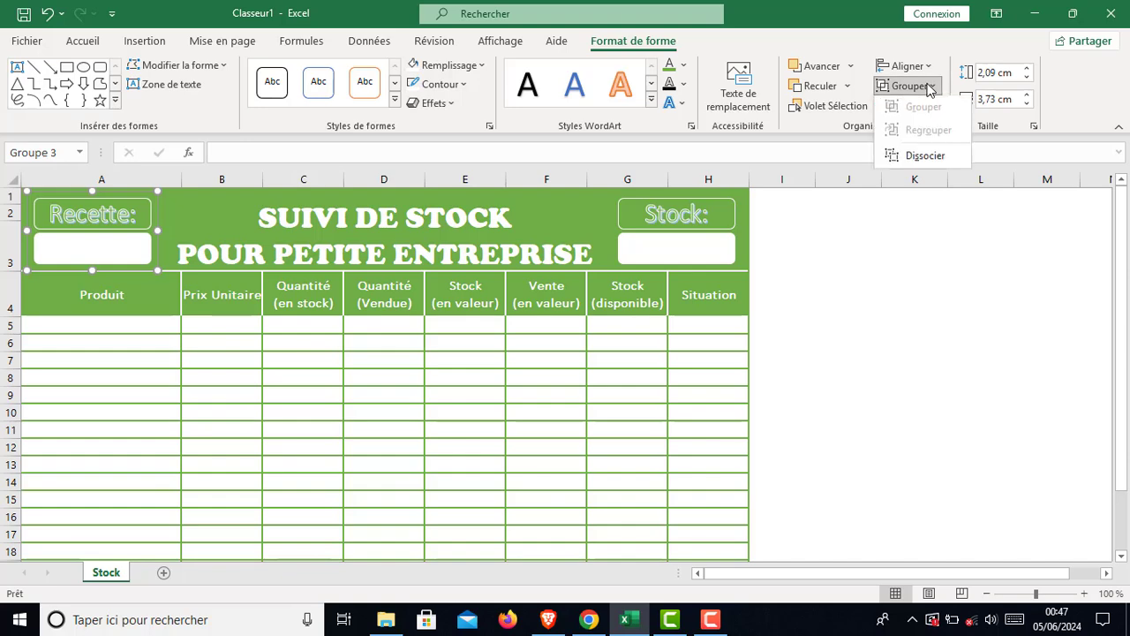
left_click(926, 155)
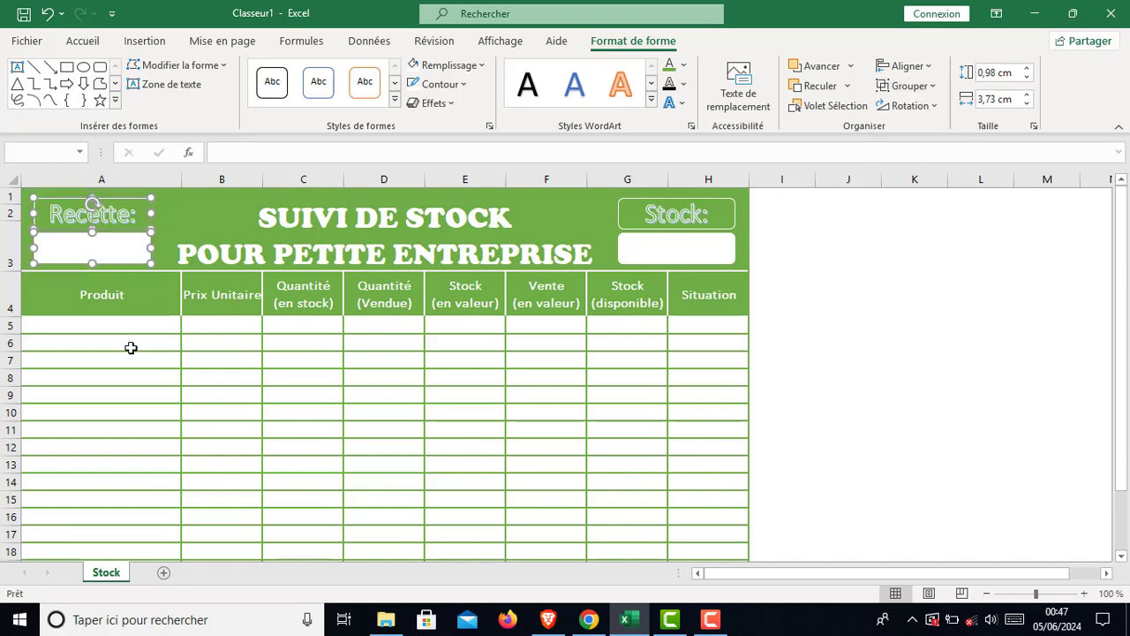
left_click(129, 355)
Link the white box under "Recette:" to the sales total with the formula =$F$25.
left_click(91, 247)
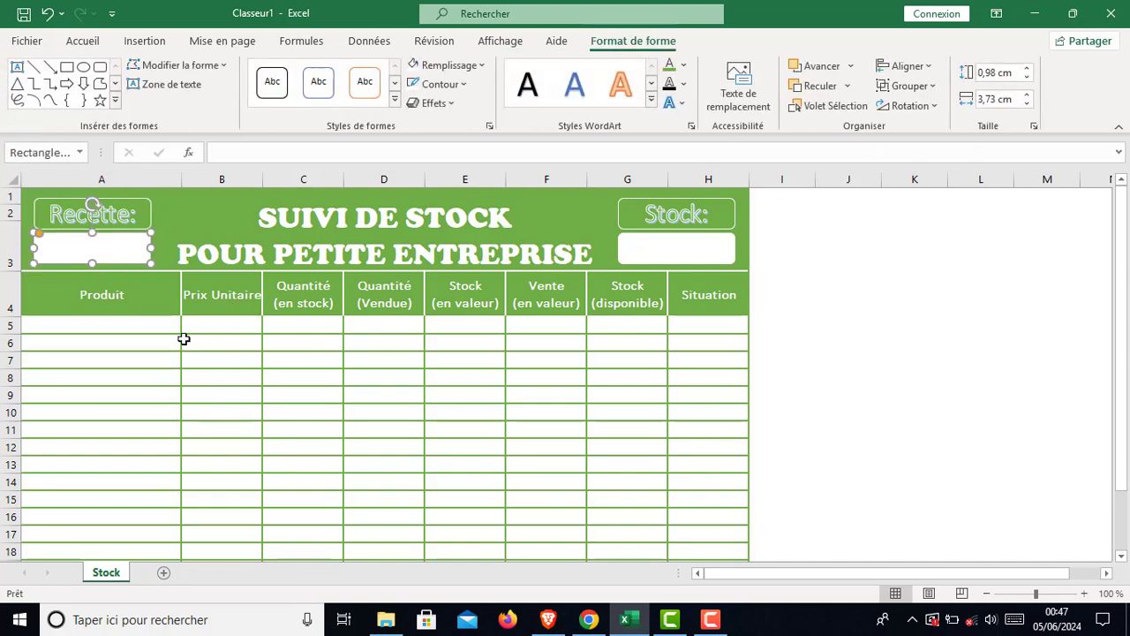
left_click(291, 152)
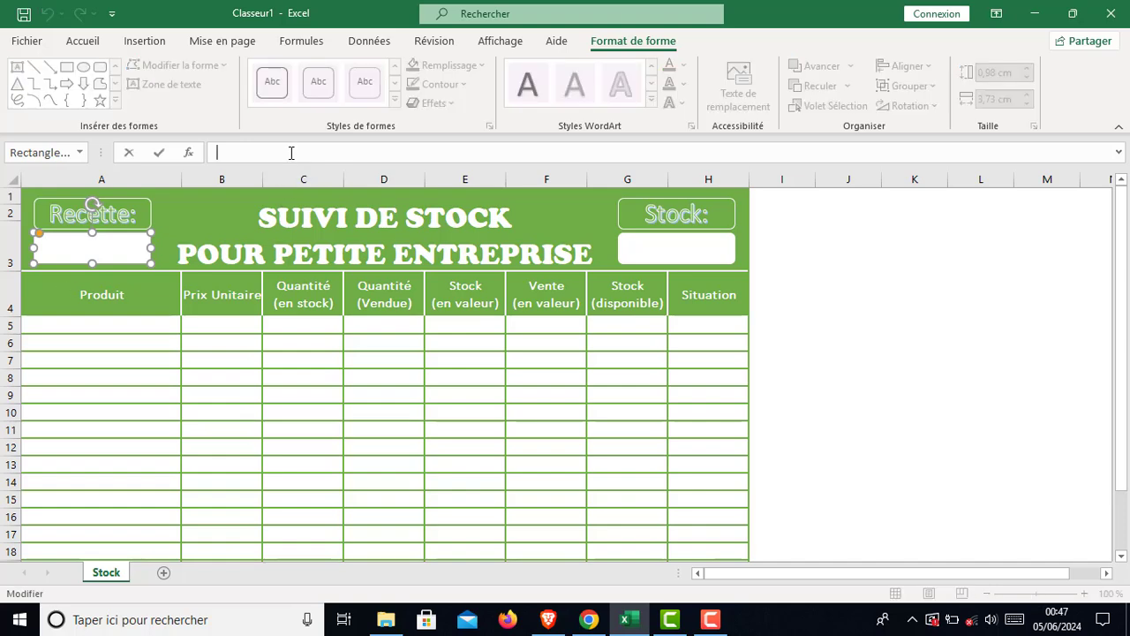
type("=")
scroll(380, 413, "down", 3)
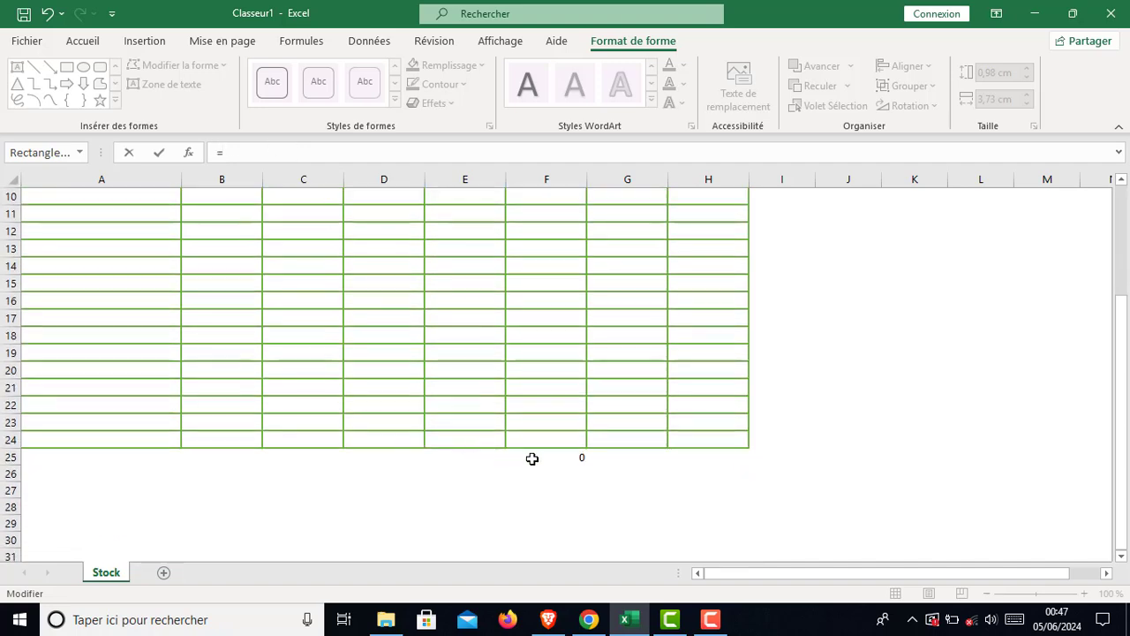
left_click(536, 458)
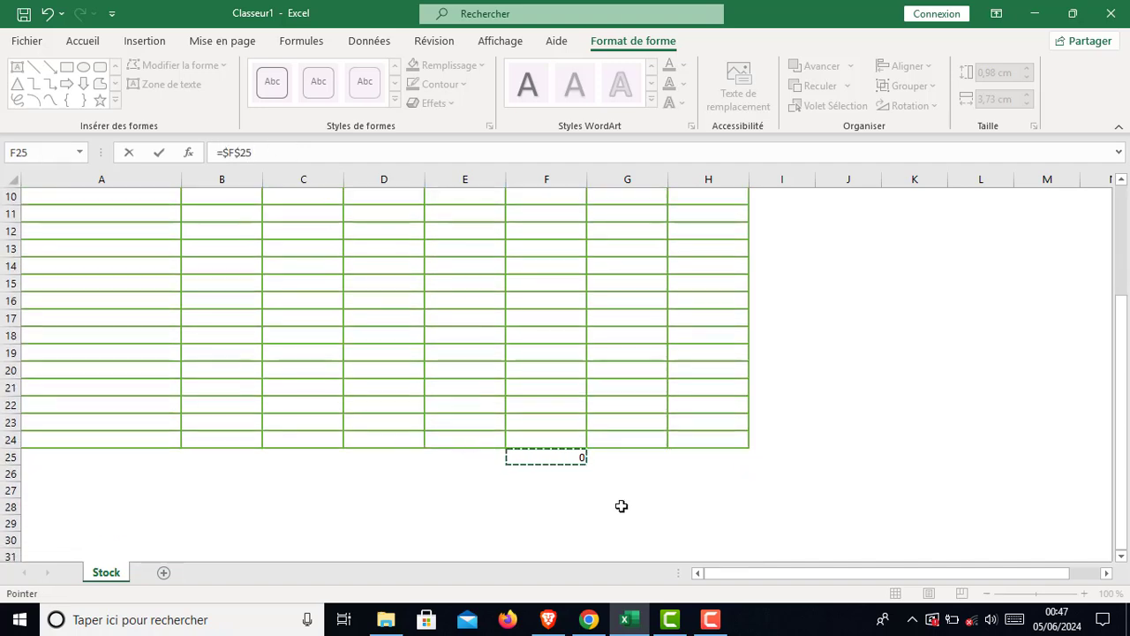
key("Return")
scroll(636, 498, "up", 3)
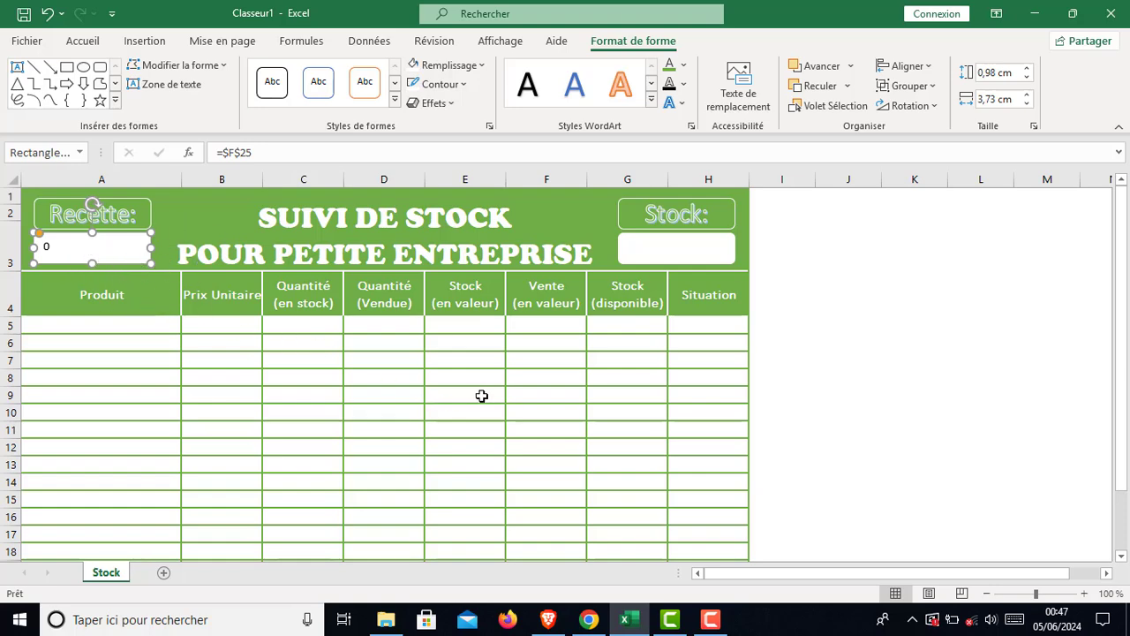
Center the "Vente (en valeur)" column total horizontally in cell F25.
scroll(512, 416, "down", 2)
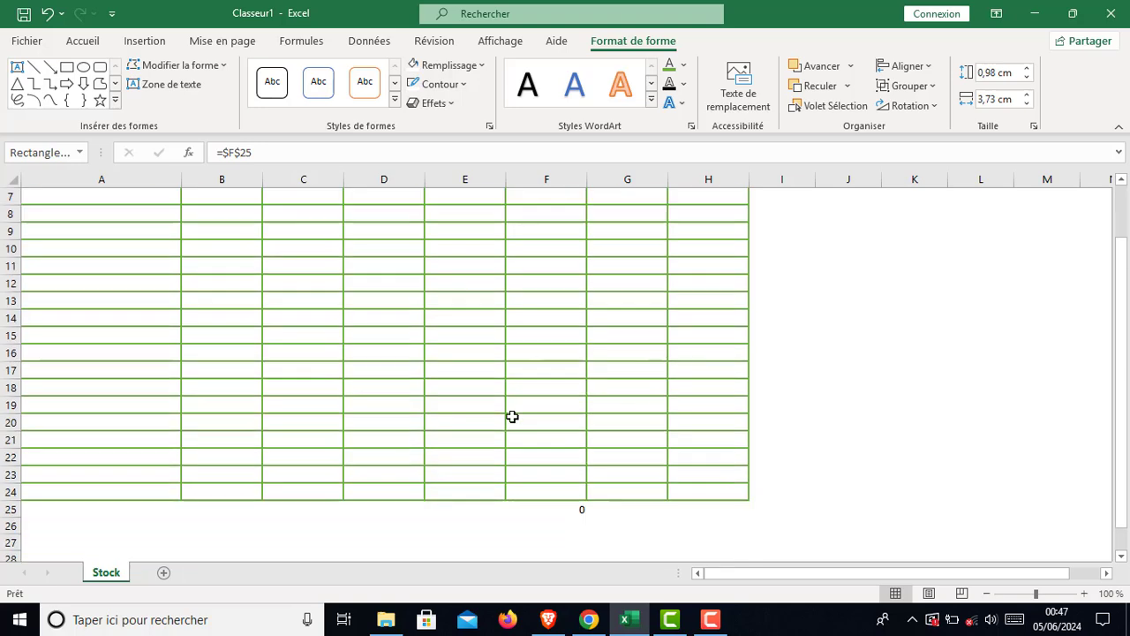
left_click(564, 509)
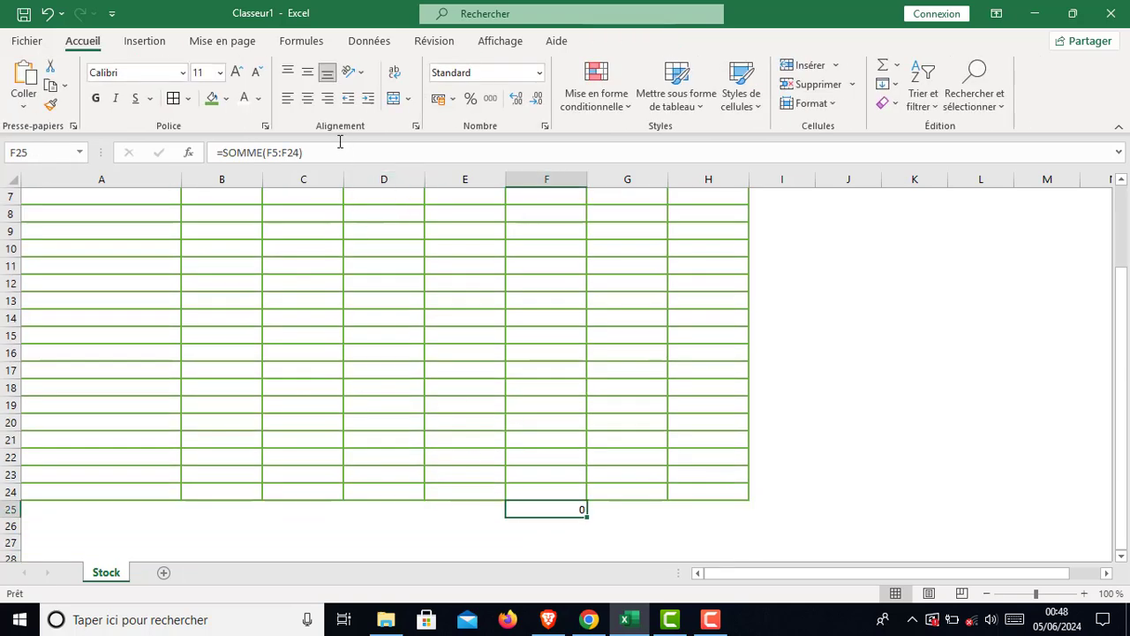
left_click(308, 98)
Center the linked value horizontally and vertically in the white box under "Recette:".
scroll(486, 370, "up", 2)
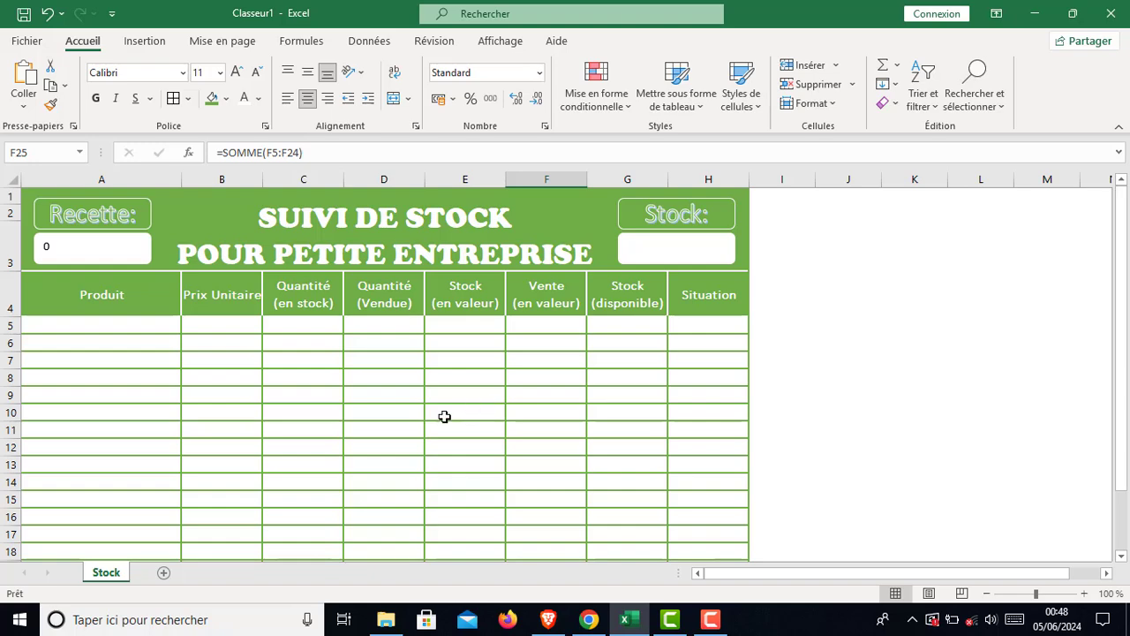
left_click(108, 250)
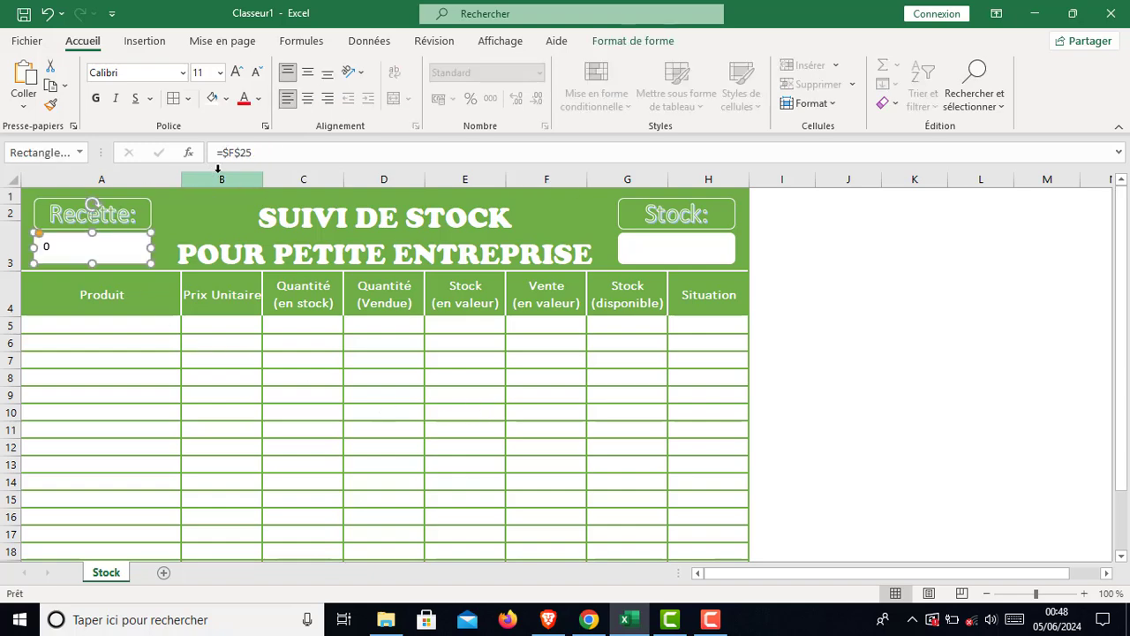
left_click(307, 98)
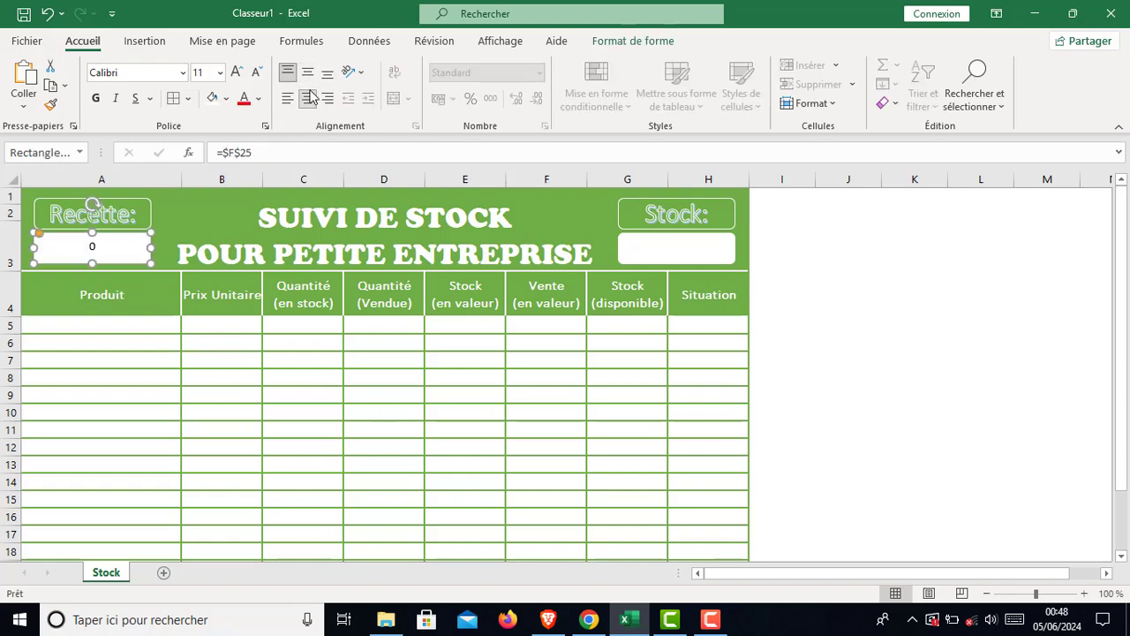
left_click(307, 72)
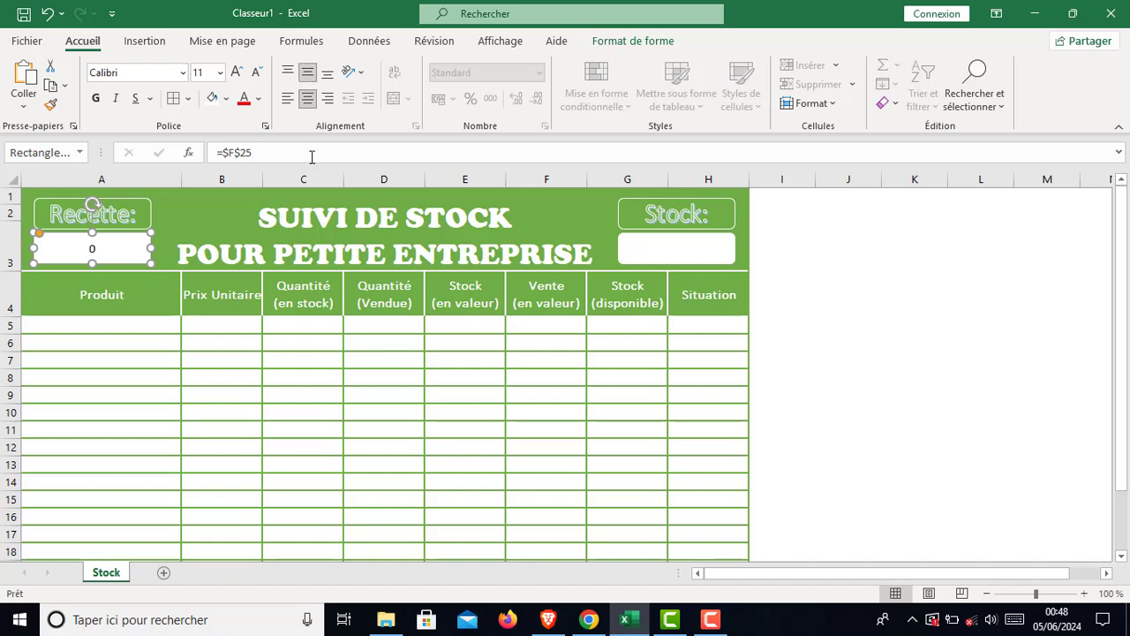
left_click(273, 419)
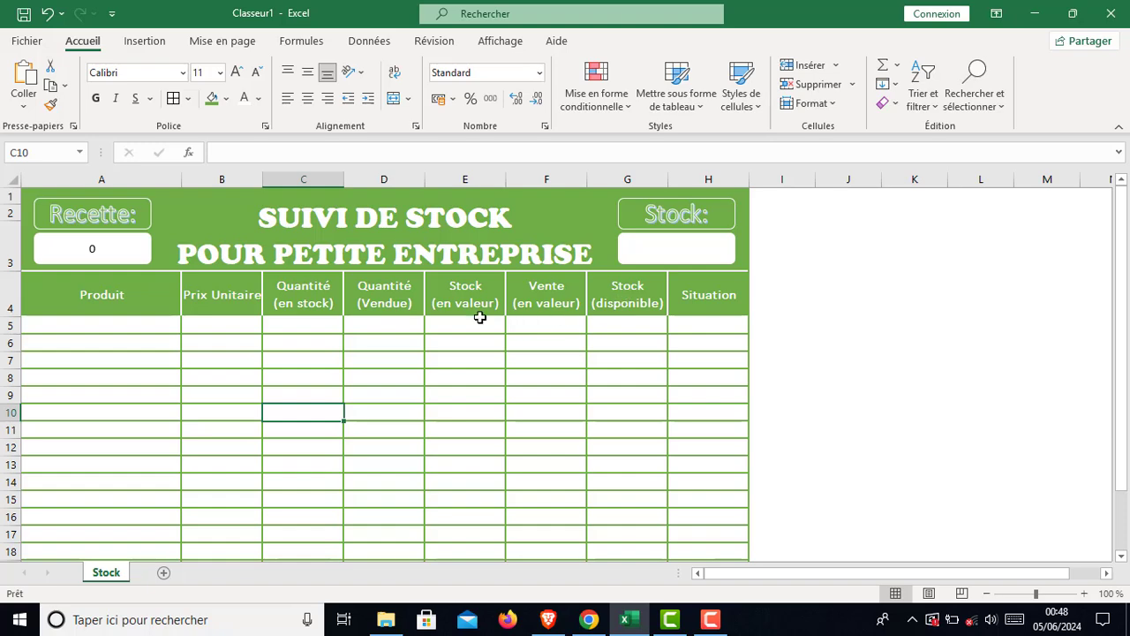
Enter =SOMME(E5:E24) in cell E25 beneath the "Stock (en valeur)" column.
scroll(466, 412, "down", 2)
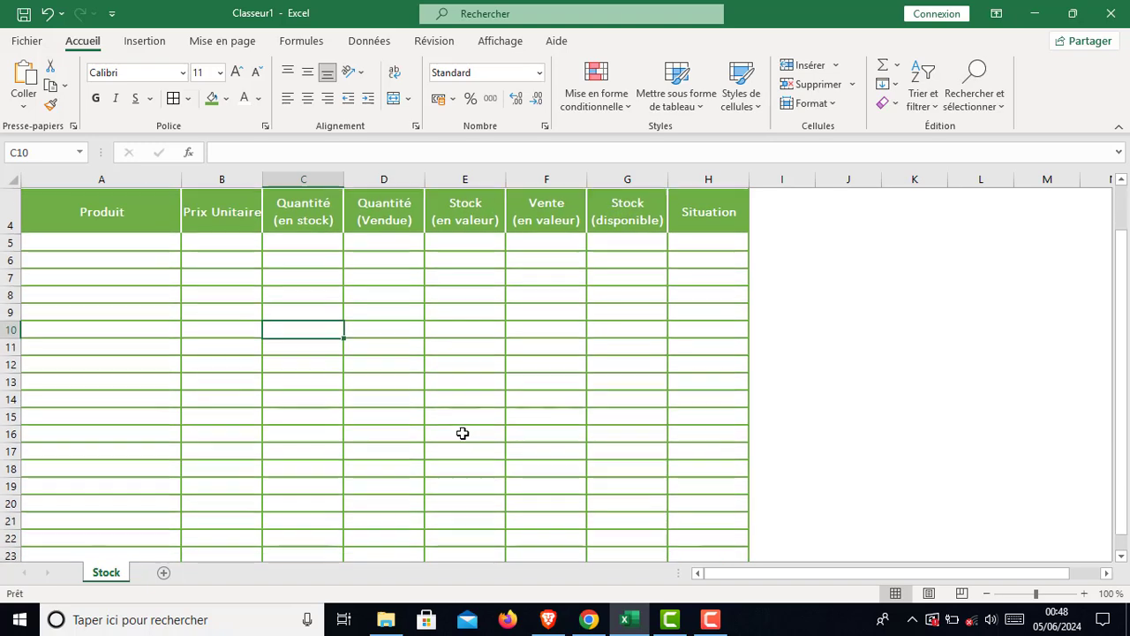
left_click(461, 507)
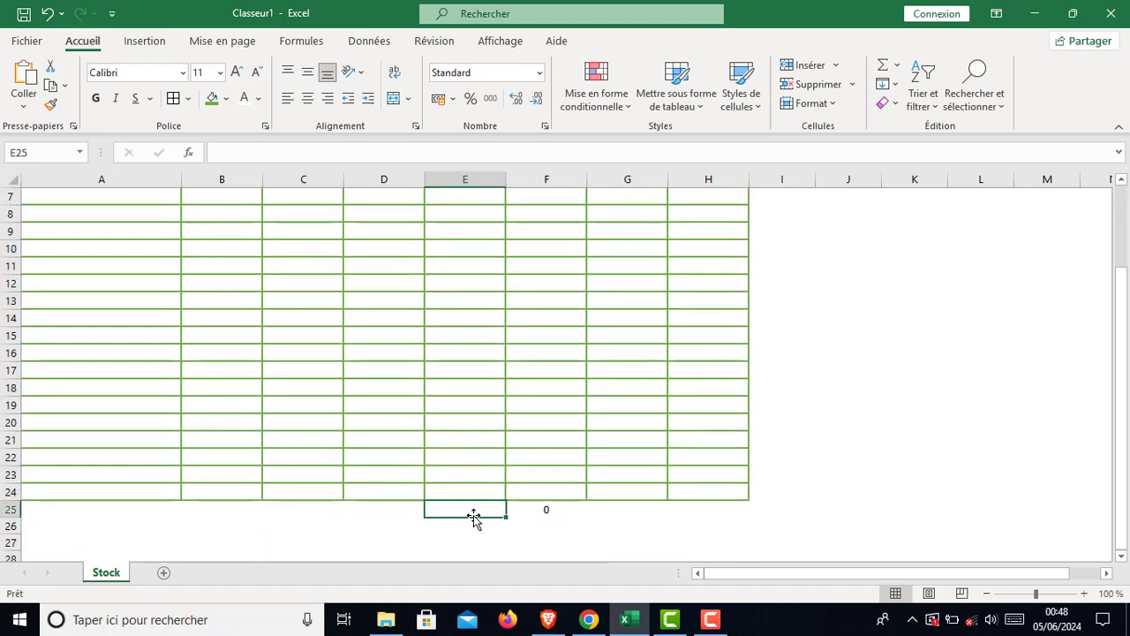
left_click(886, 69)
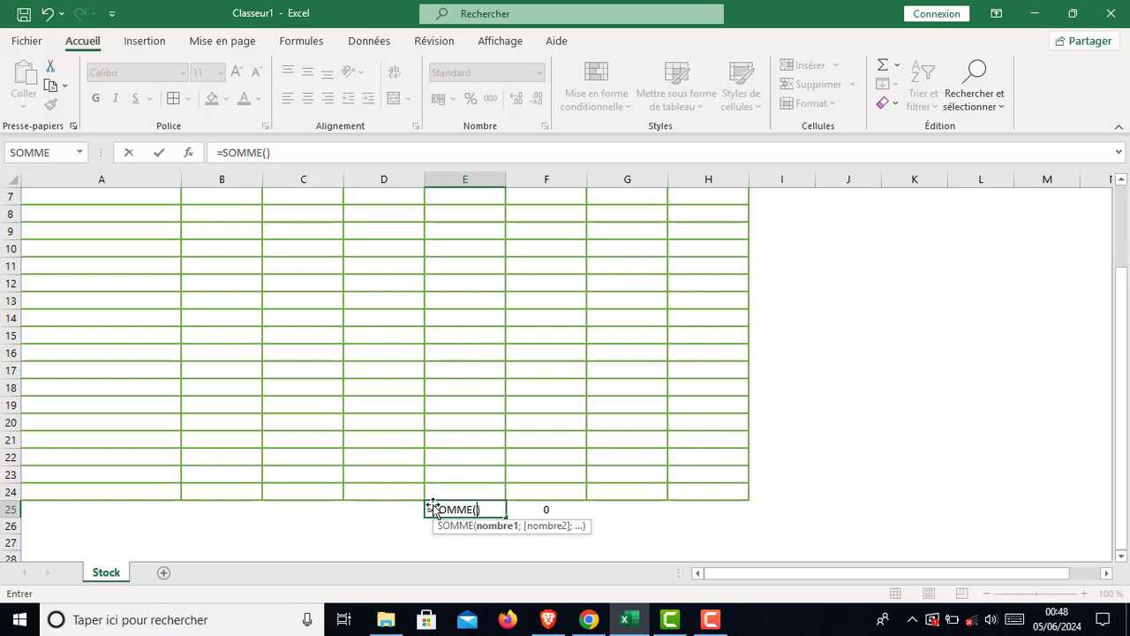
scroll(457, 462, "up", 2)
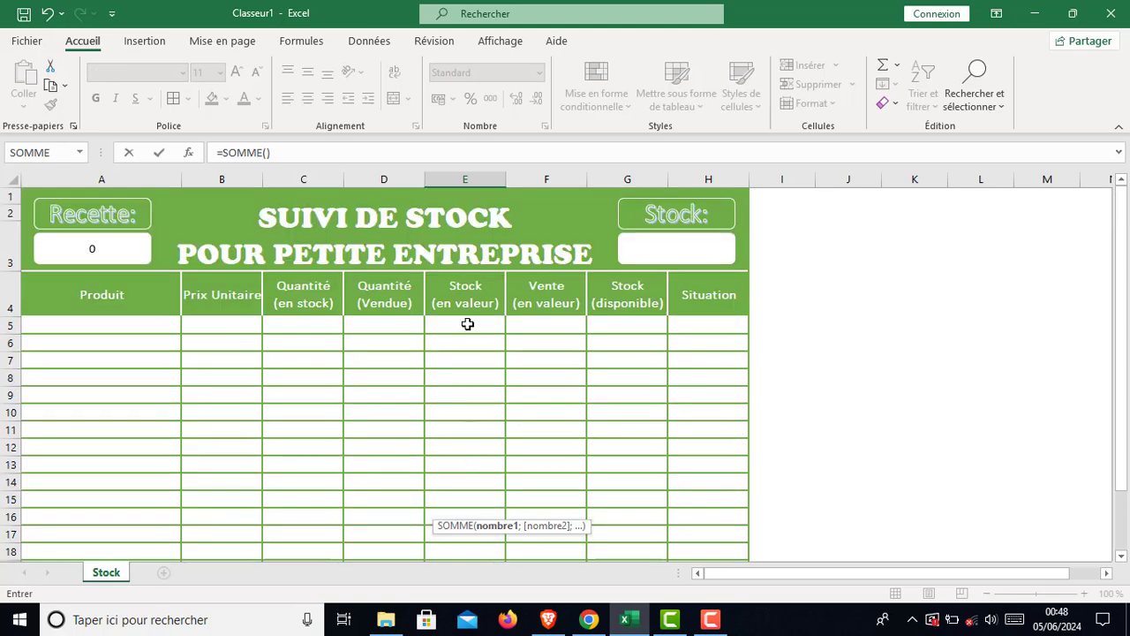
left_click_drag(467, 324, 459, 510)
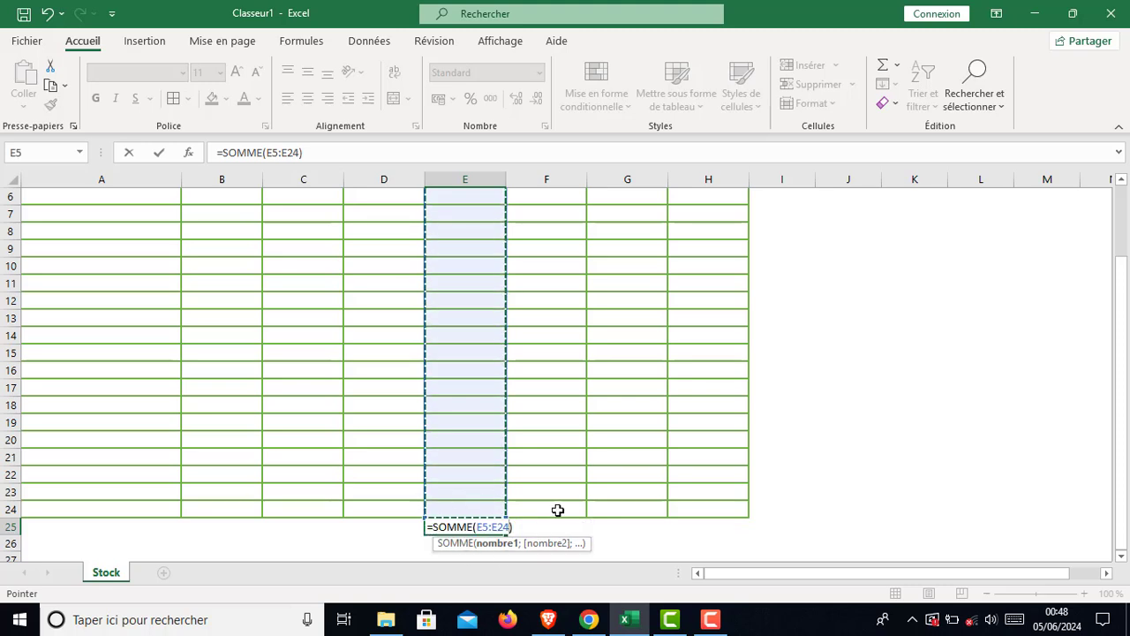
scroll(558, 510, "down", 2)
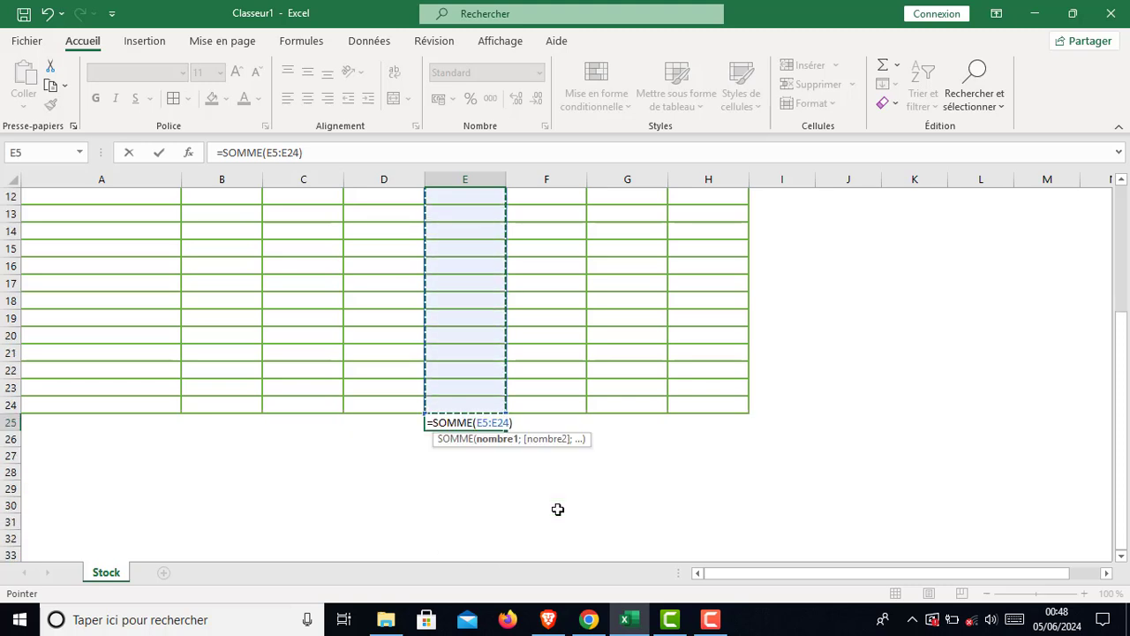
key("Return")
left_click(459, 422)
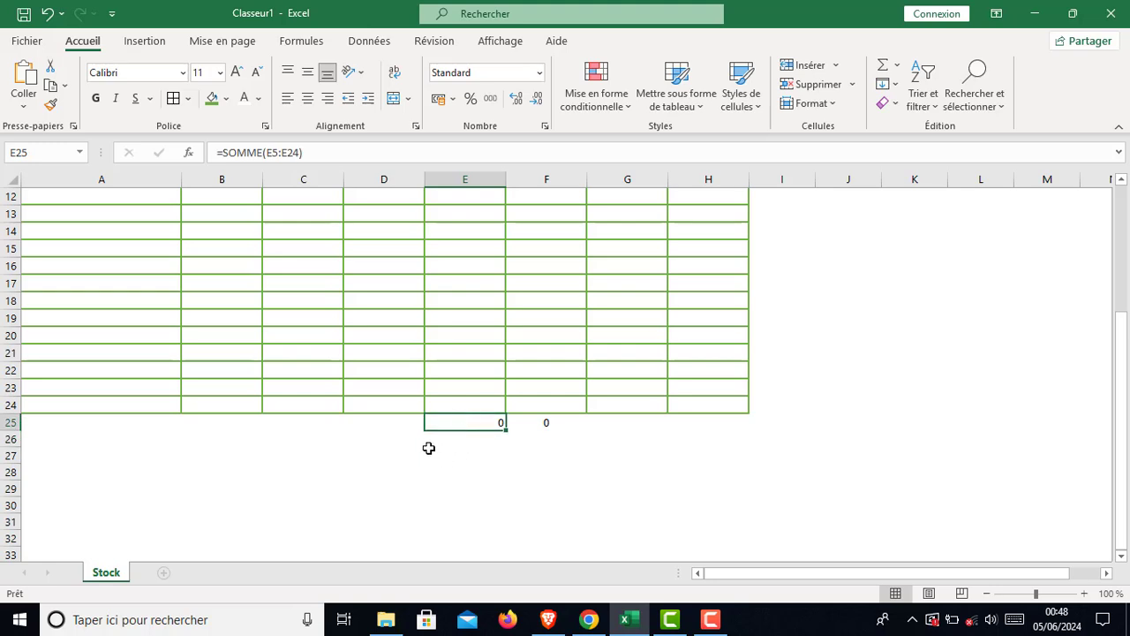
Link the white box under "Stock:" to the stock value total with the formula =$E$25.
scroll(326, 362, "up", 4)
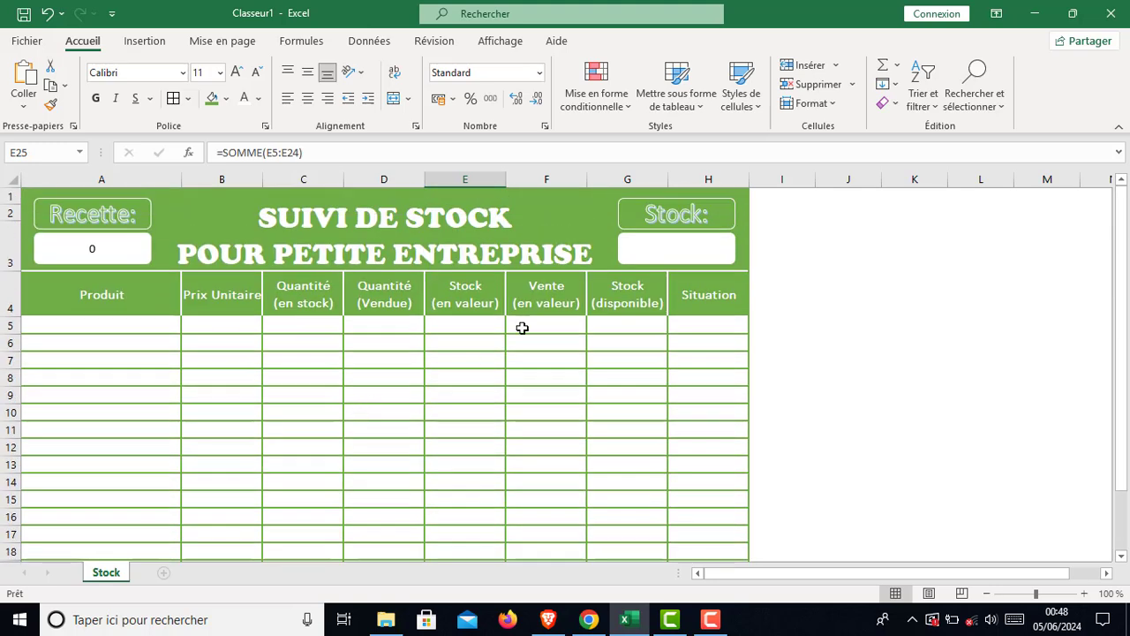
left_click(663, 252)
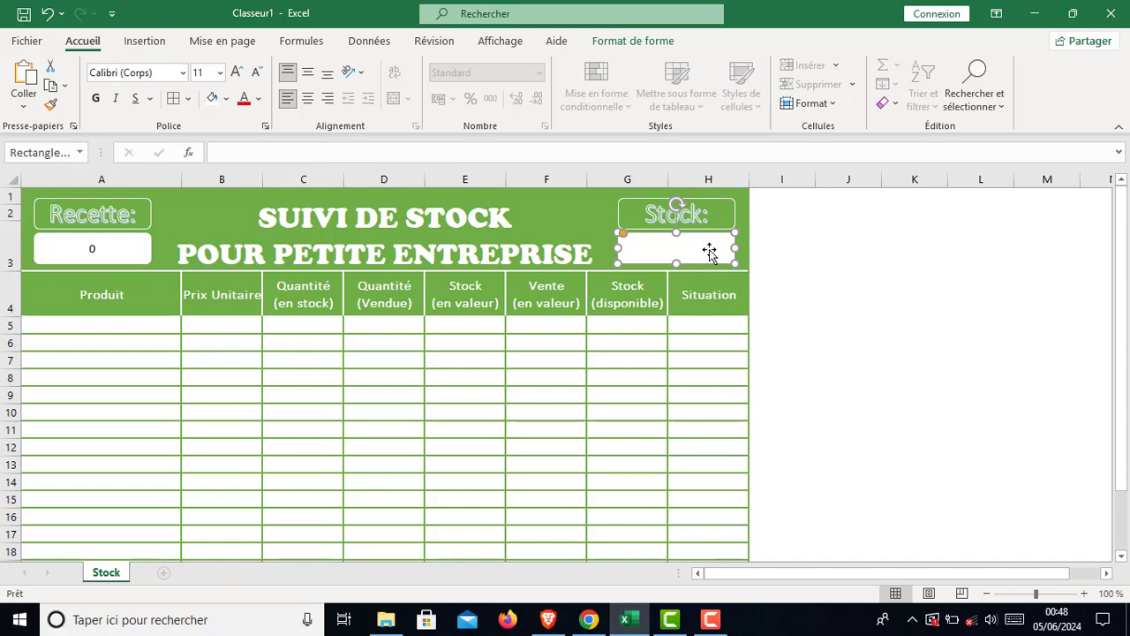
left_click(337, 152)
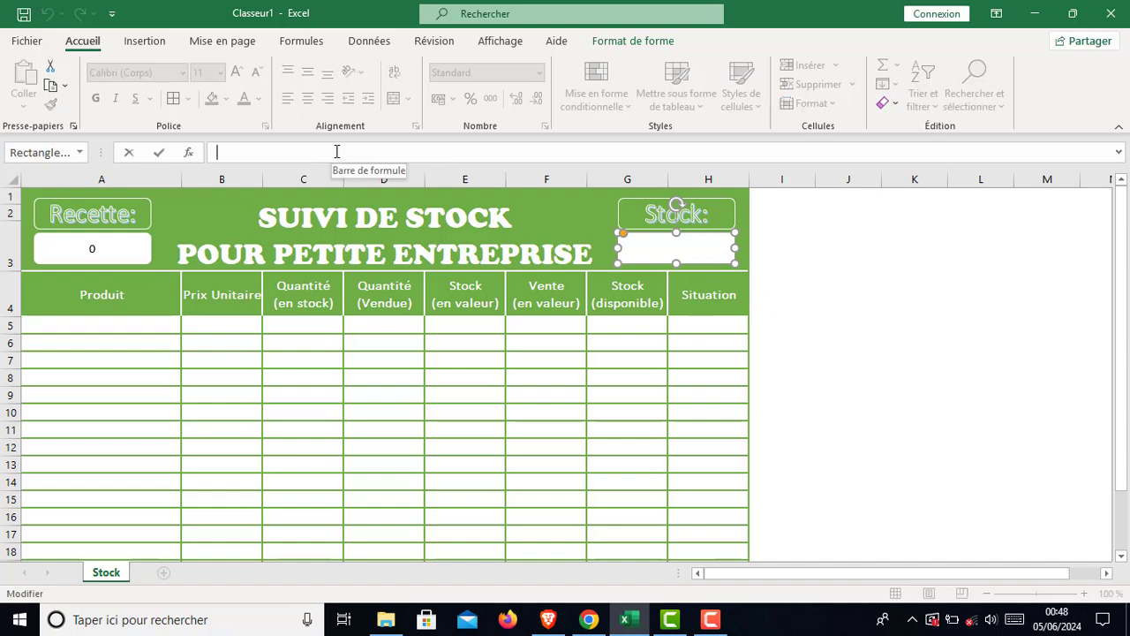
type("=")
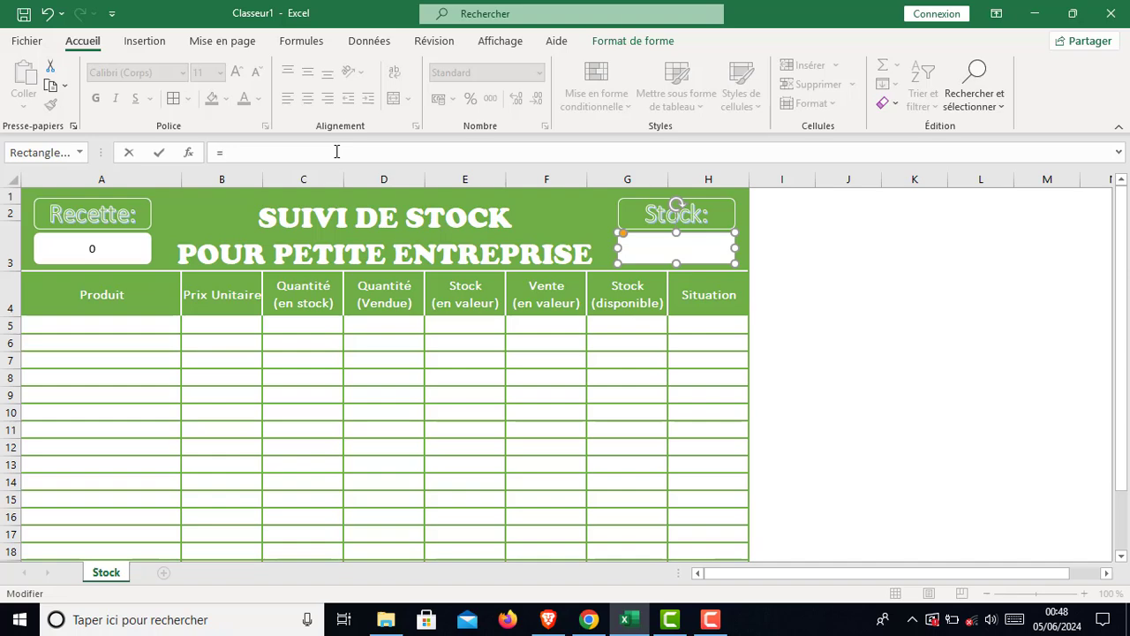
scroll(416, 312, "down", 5)
scroll(451, 386, "up", 4)
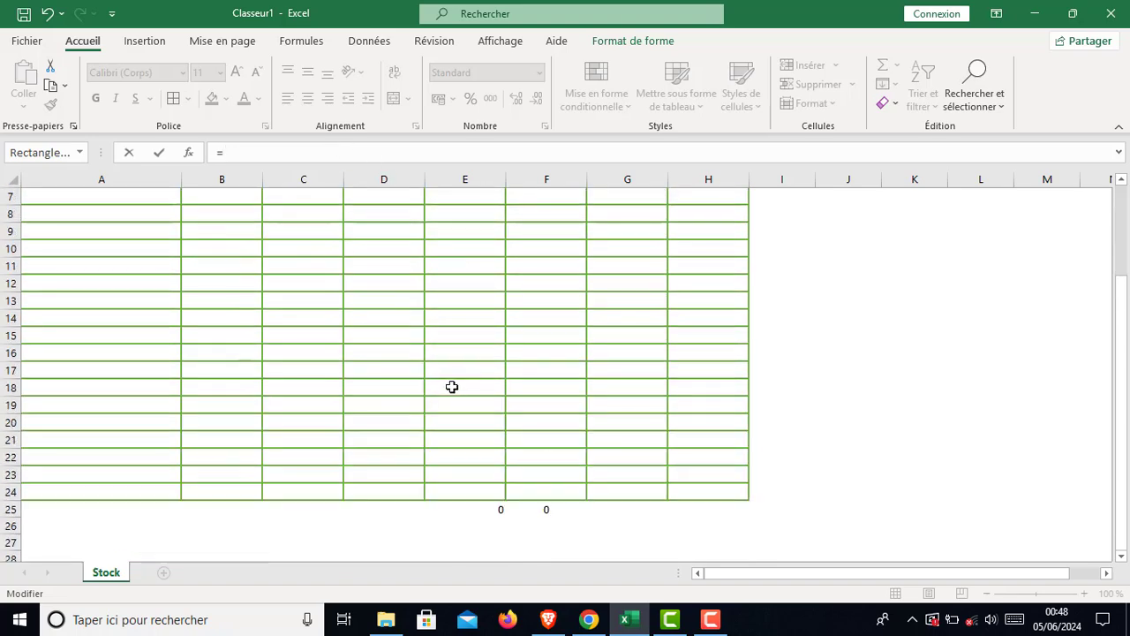
scroll(463, 380, "down", 2)
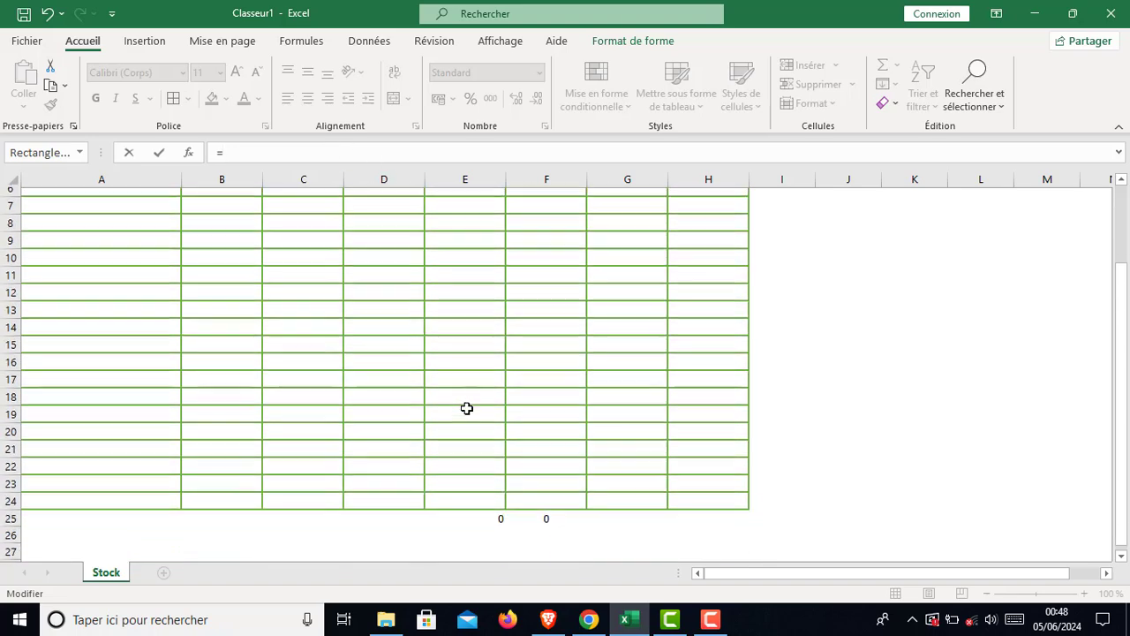
left_click(468, 457)
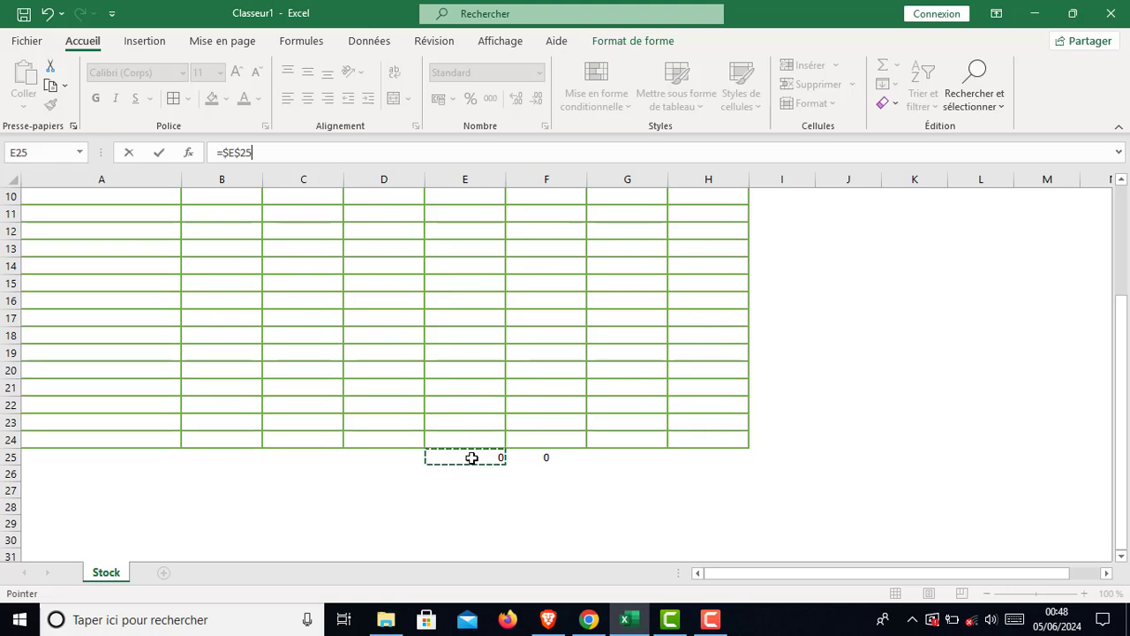
scroll(472, 457, "up", 3)
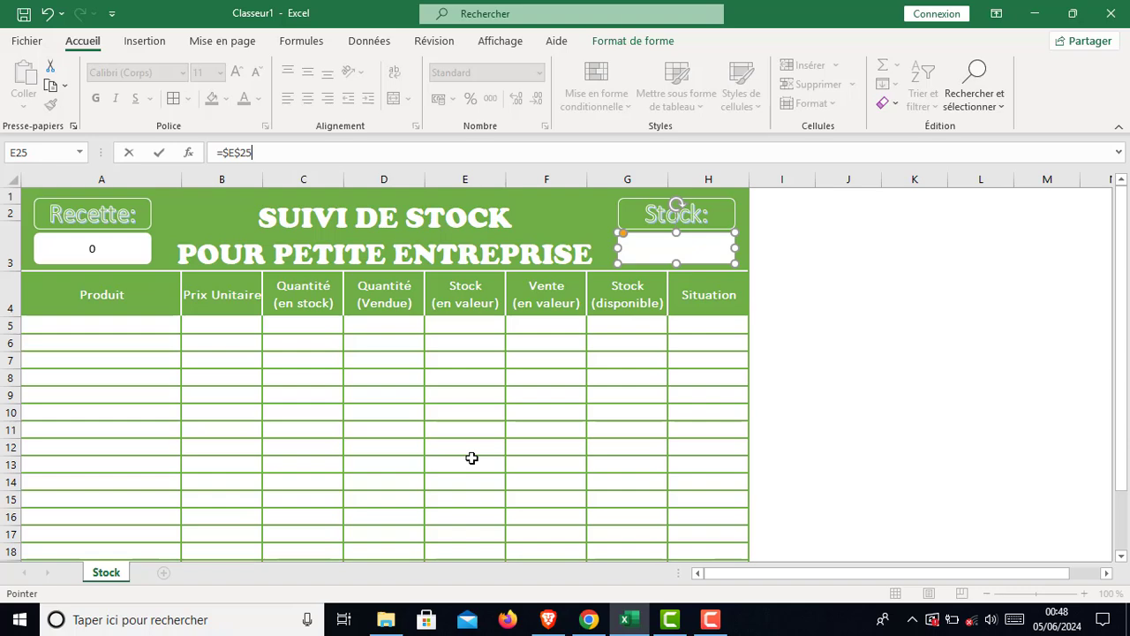
key("Return")
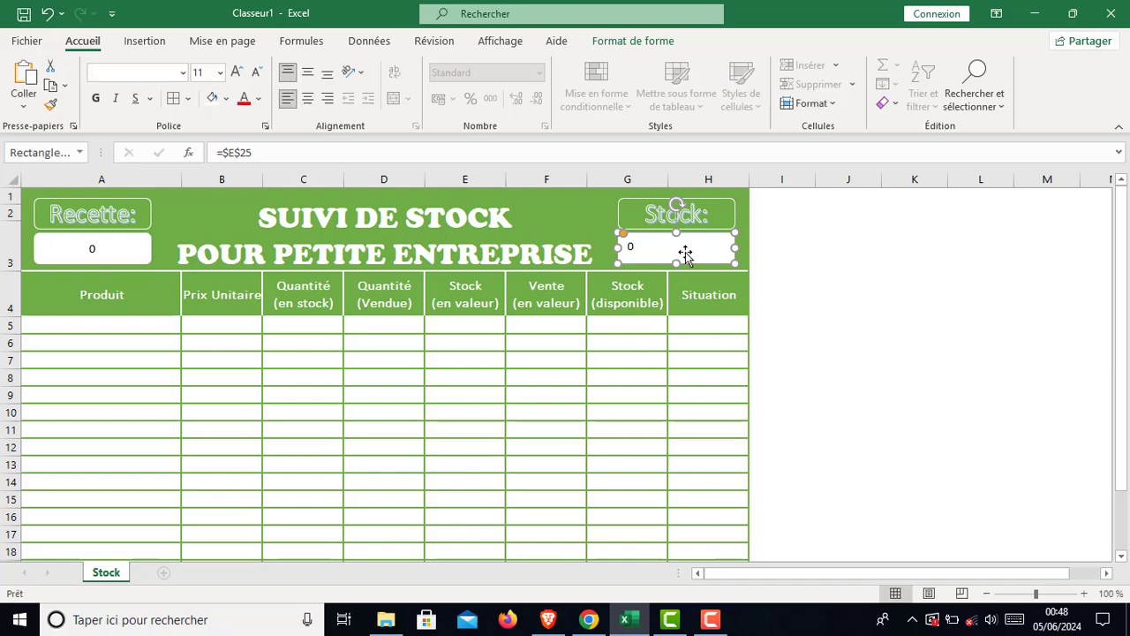
Center the linked value horizontally and vertically in the white box under "Stock:".
left_click(698, 332)
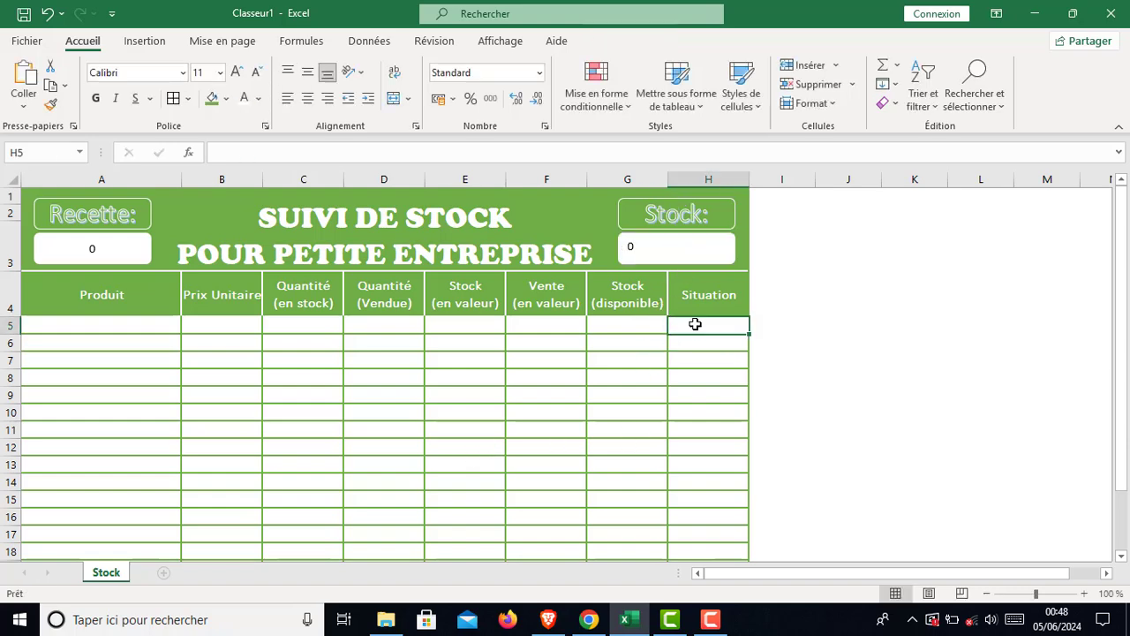
left_click(686, 246)
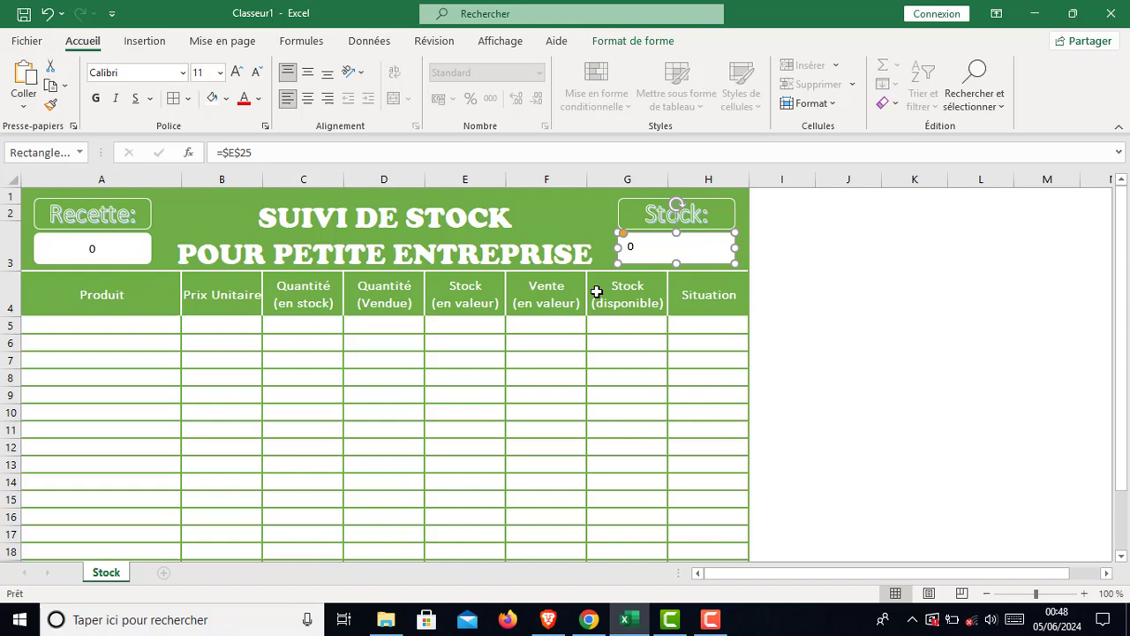
left_click(308, 98)
left_click(307, 71)
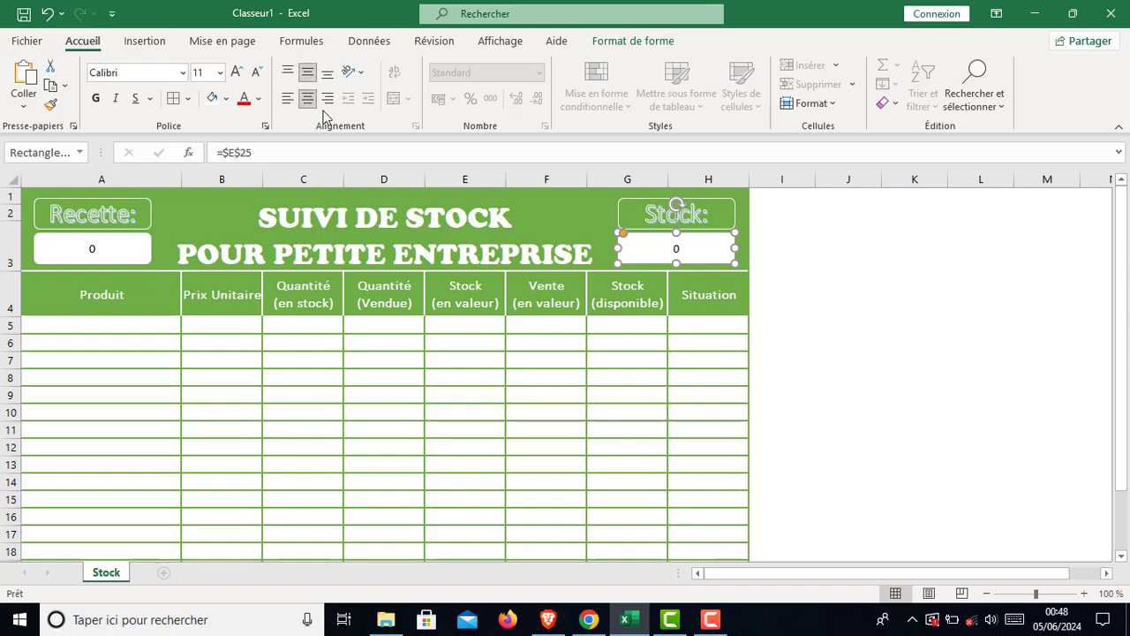
left_click(844, 363)
Enlarge the values in the white "Stock:" and "Recette:" boxes to font size 14.
left_click(236, 72)
left_click(236, 72)
left_click(115, 239)
left_click(242, 74)
left_click(242, 73)
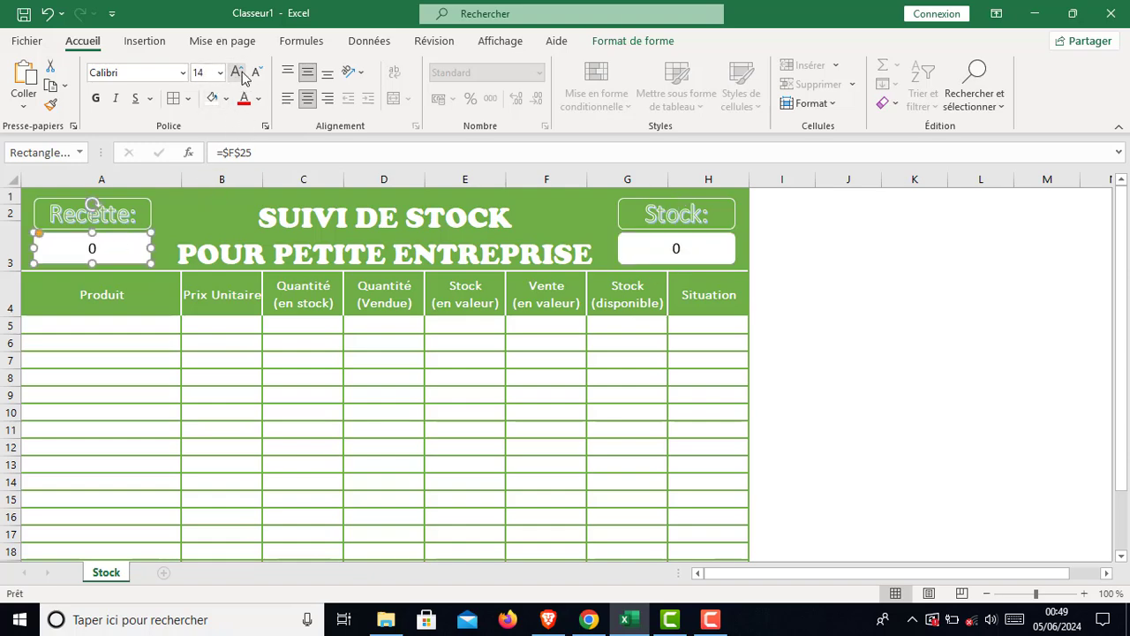
left_click(800, 371)
Hide row 25, which holds the column totals beneath the table.
scroll(752, 425, "down", 5)
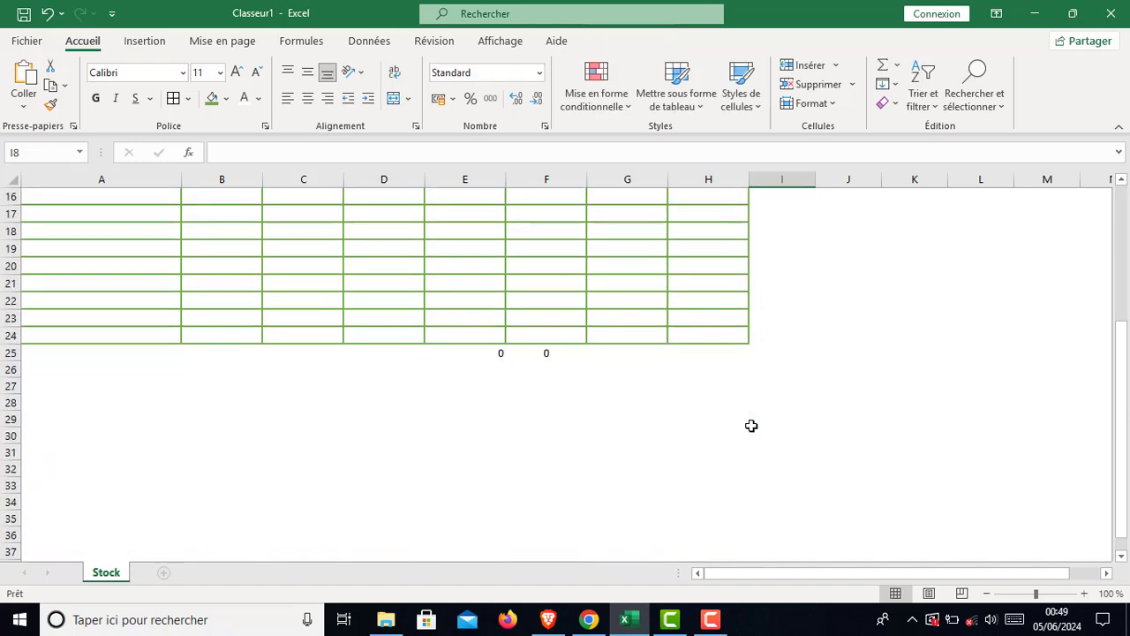
left_click(7, 352)
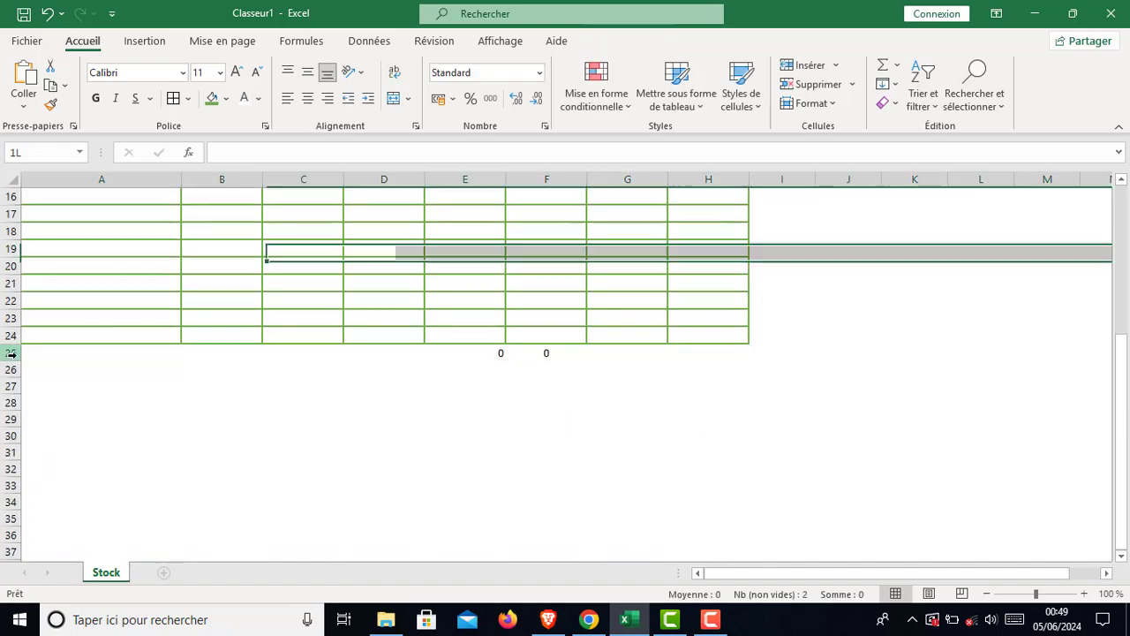
left_click(24, 401)
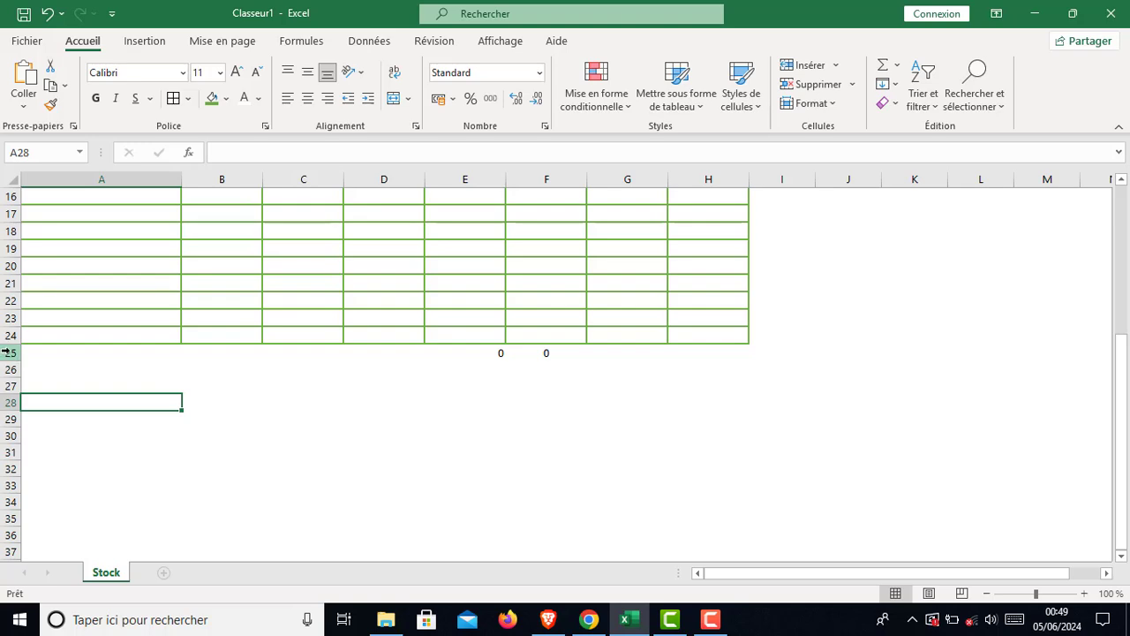
left_click(14, 353)
right_click(8, 353)
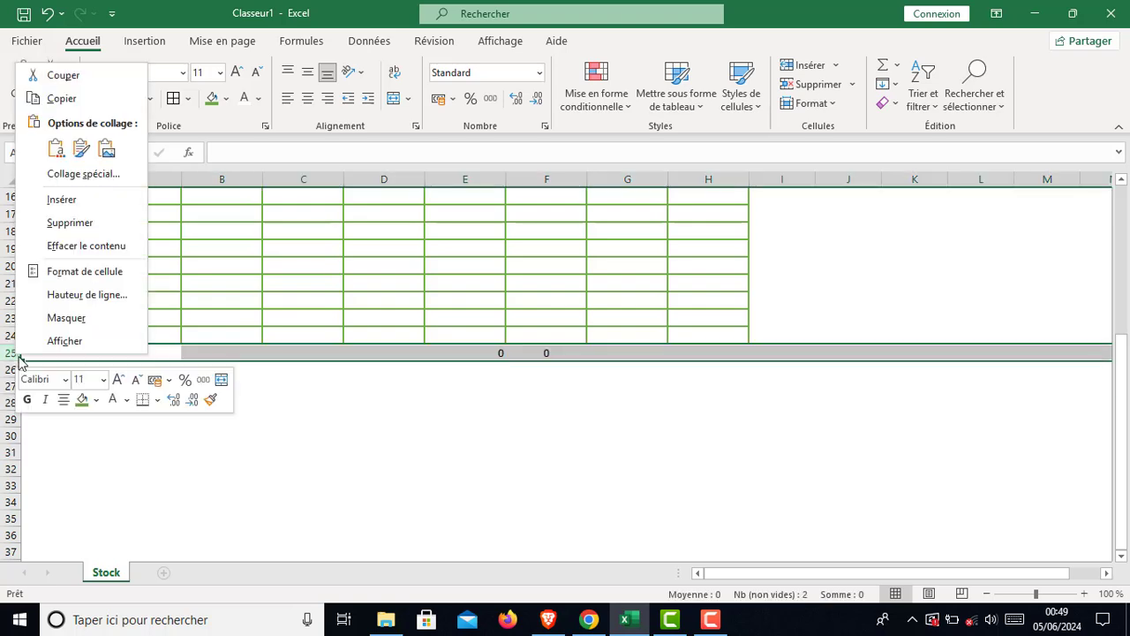
left_click(69, 320)
left_click(545, 499)
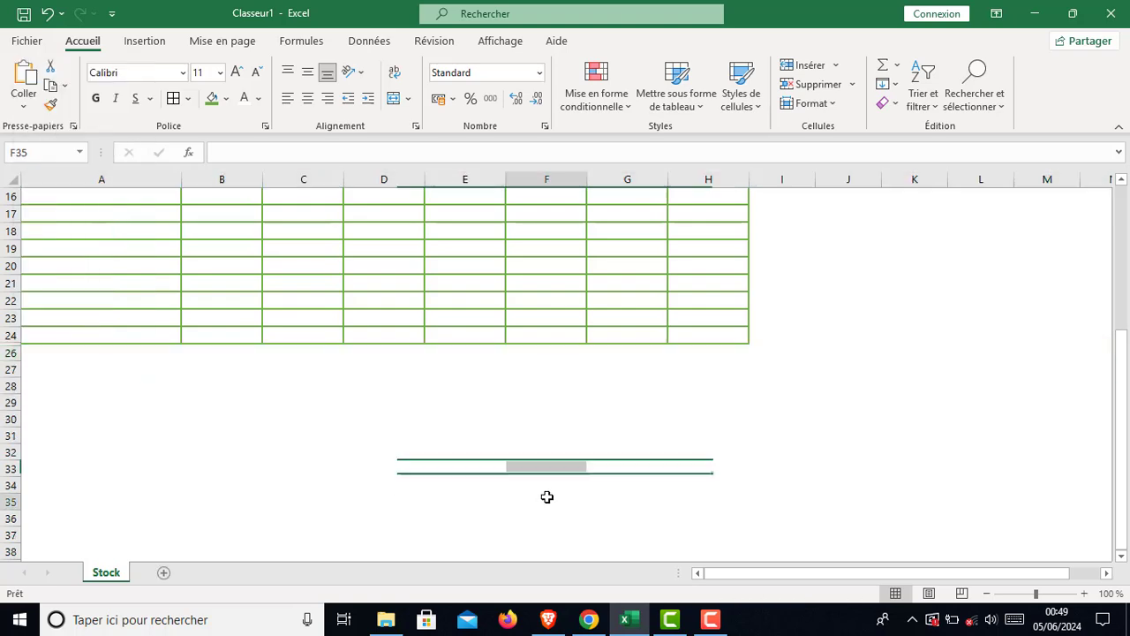
Enter the formula =B5*G5 in cell E5, the first row of the "Stock (en valeur)" column.
scroll(577, 462, "up", 5)
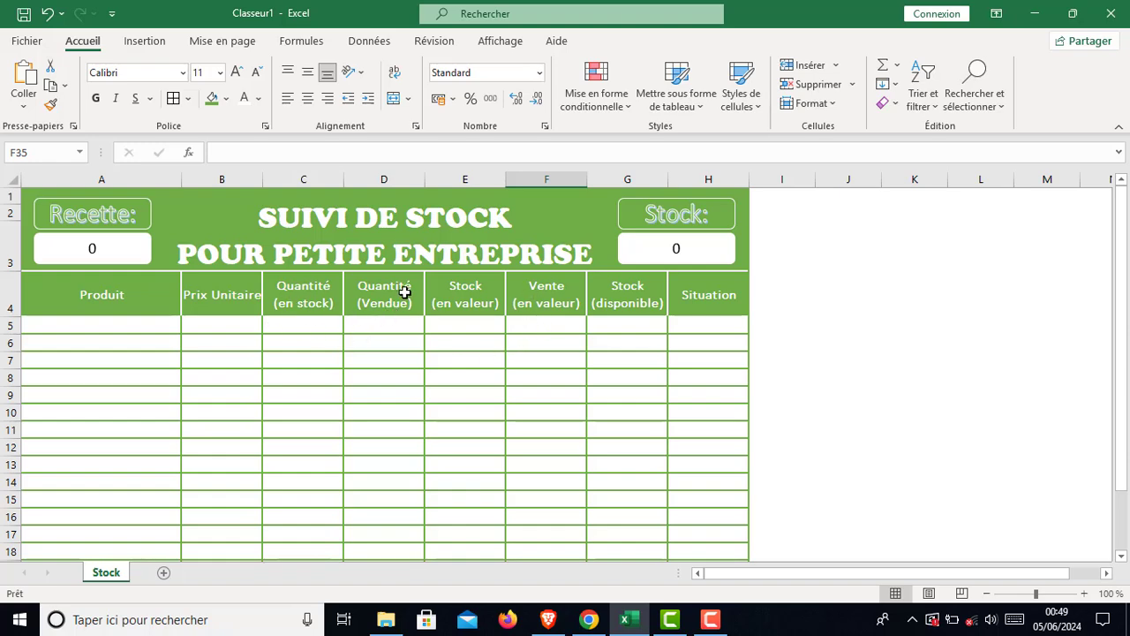
left_click(477, 326)
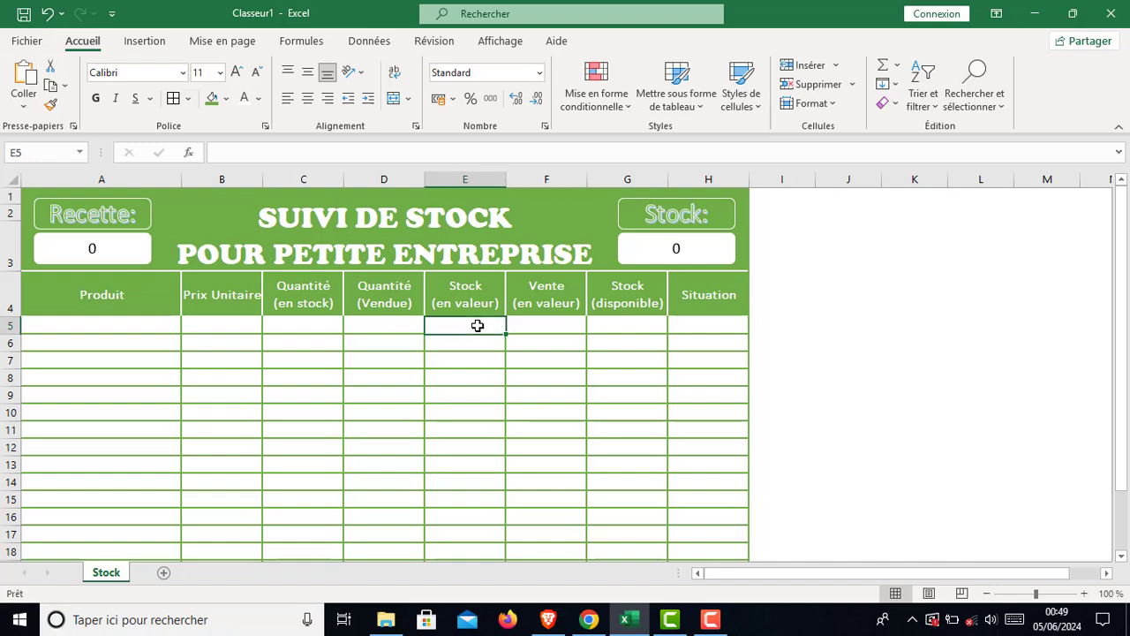
type("=")
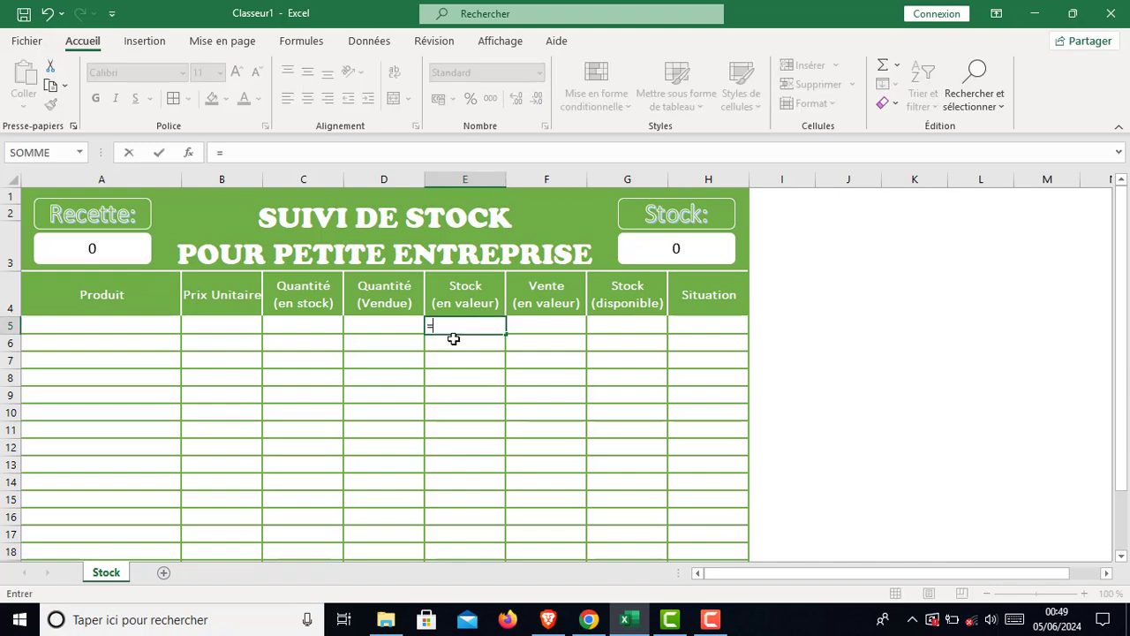
left_click(232, 328)
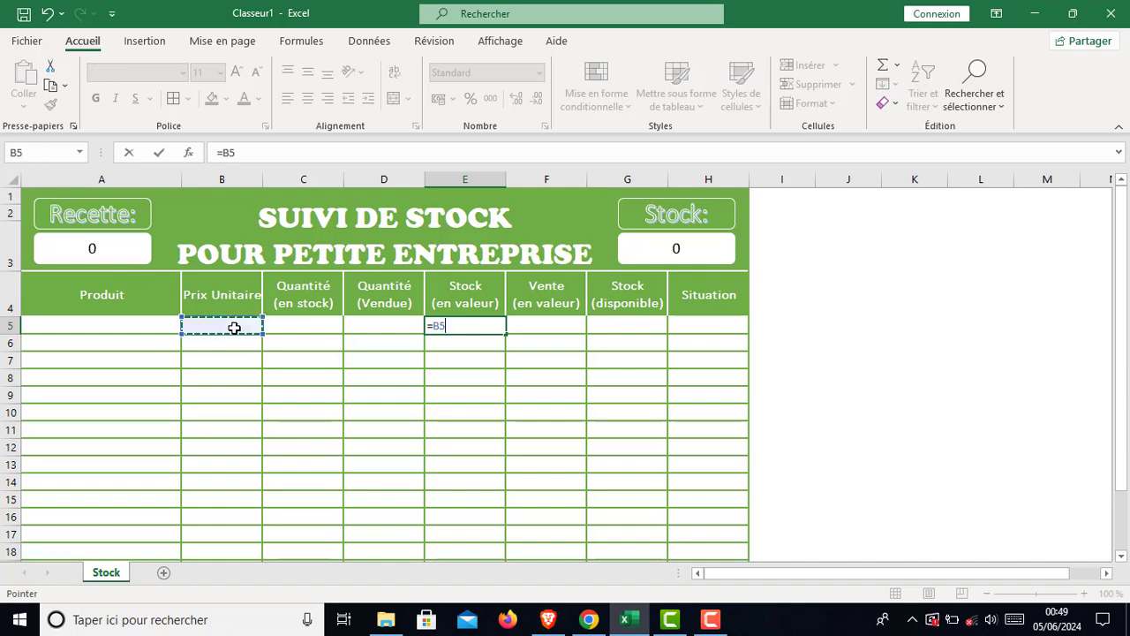
type("*")
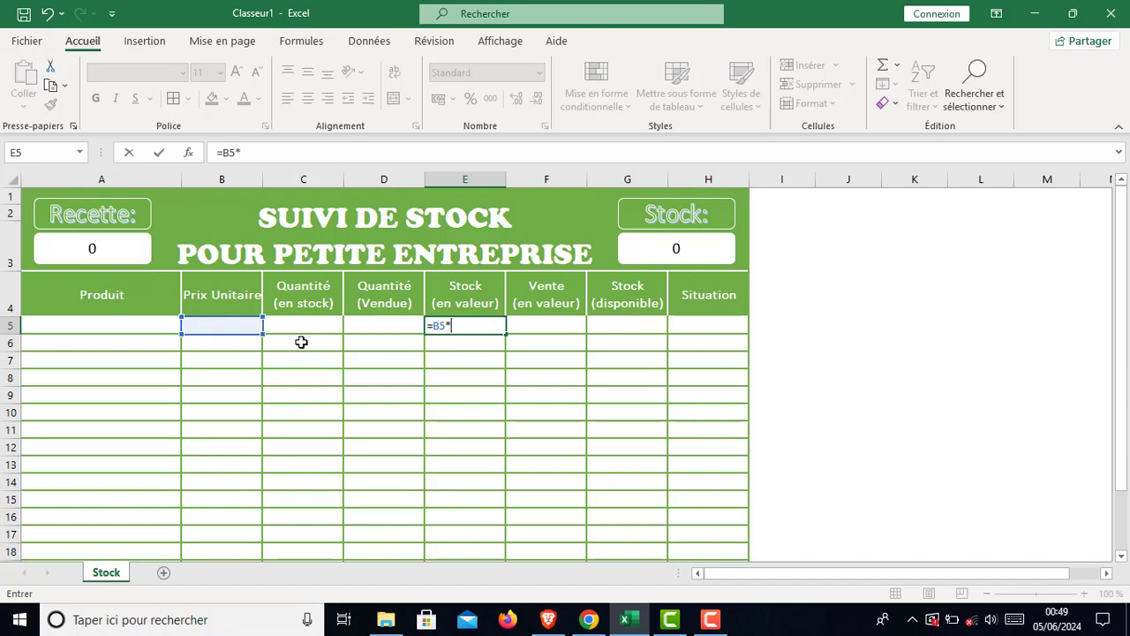
left_click(626, 325)
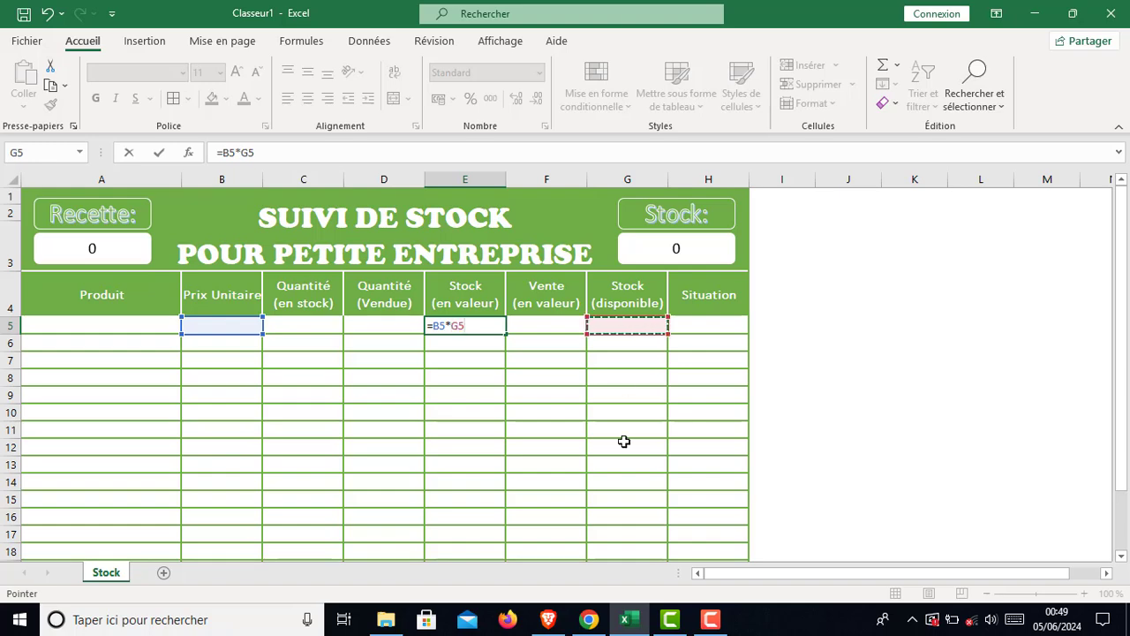
key("Return")
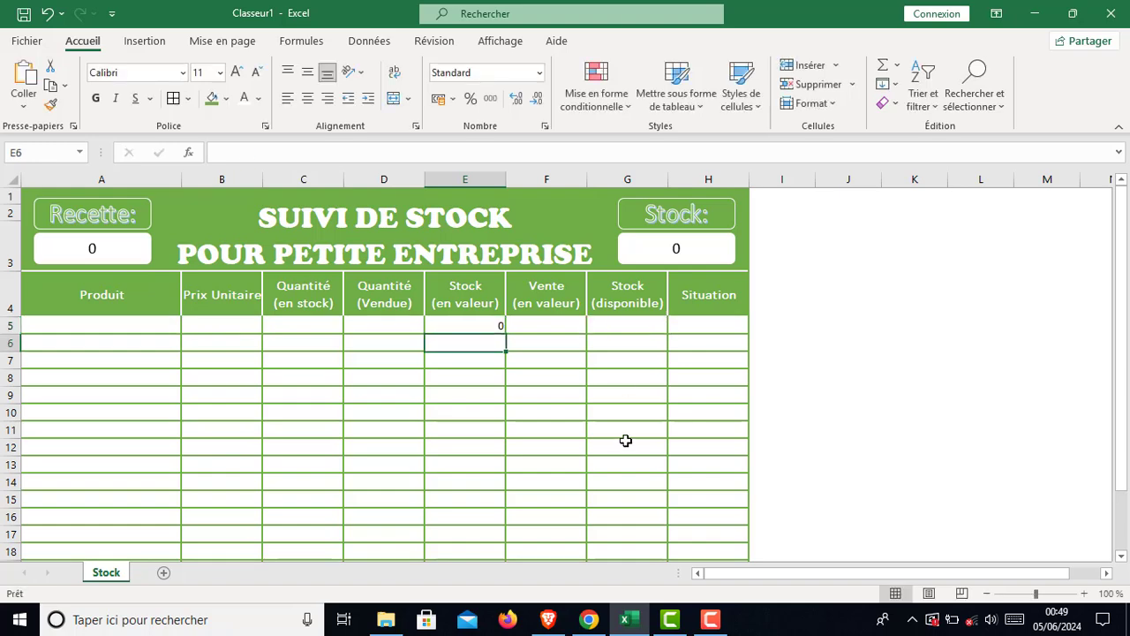
Fill the stock value formula from E5 down to E24, the last row of the table.
left_click(474, 324)
scroll(507, 357, "down", 1)
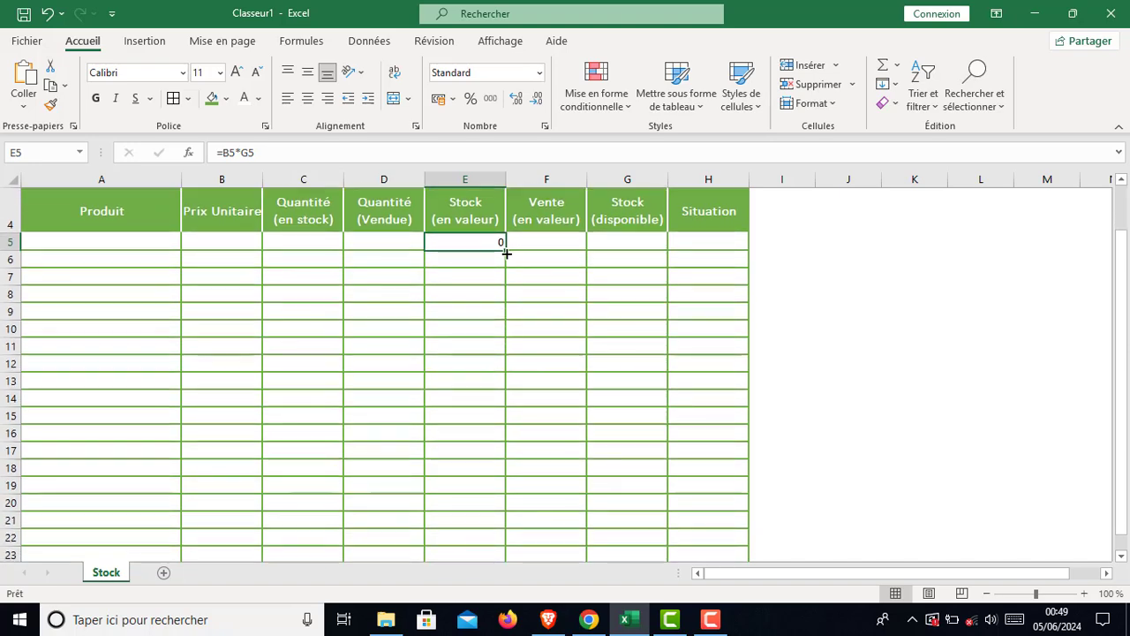
left_click_drag(505, 248, 491, 530)
scroll(493, 529, "up", 2)
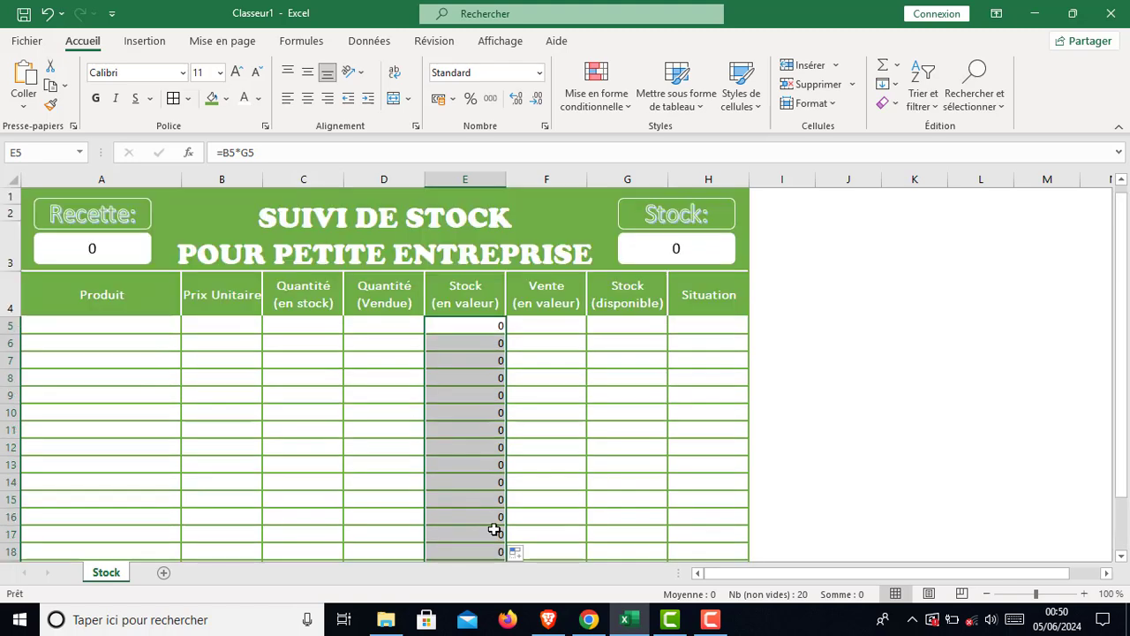
Start a formula in cell F5, the first row of the "Vente (en valeur)" column.
left_click(550, 328)
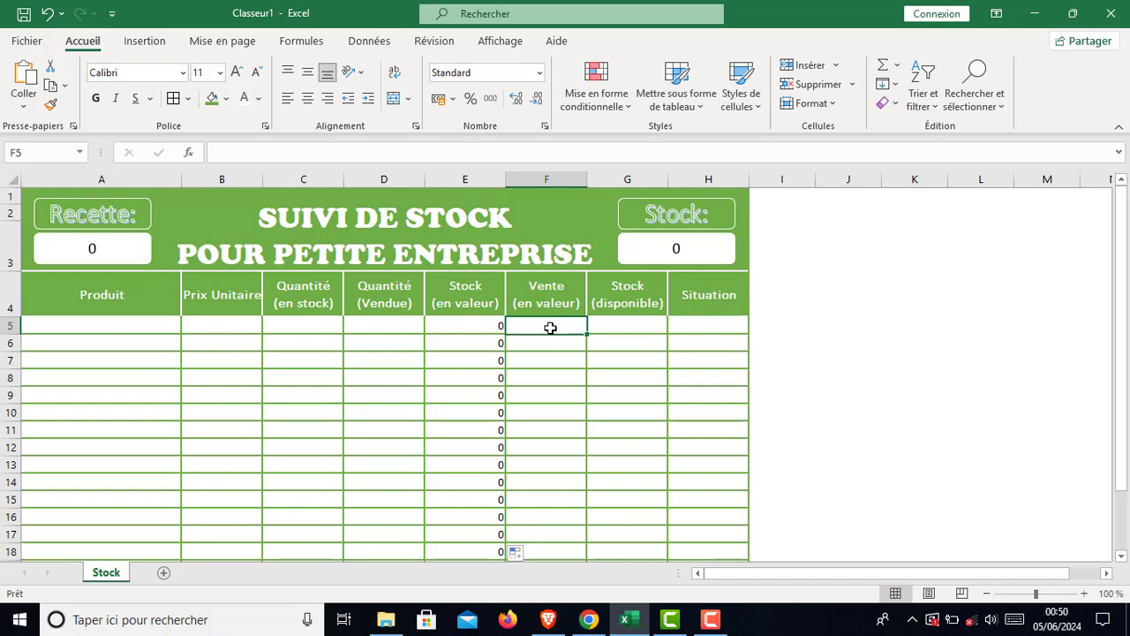
type("=")
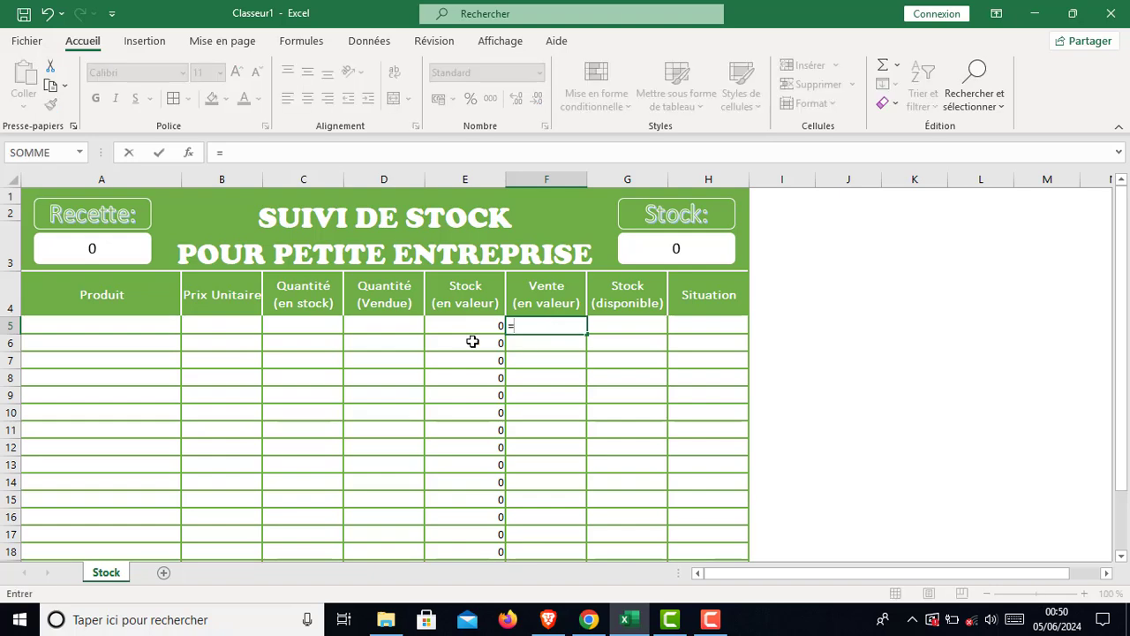
left_click(245, 326)
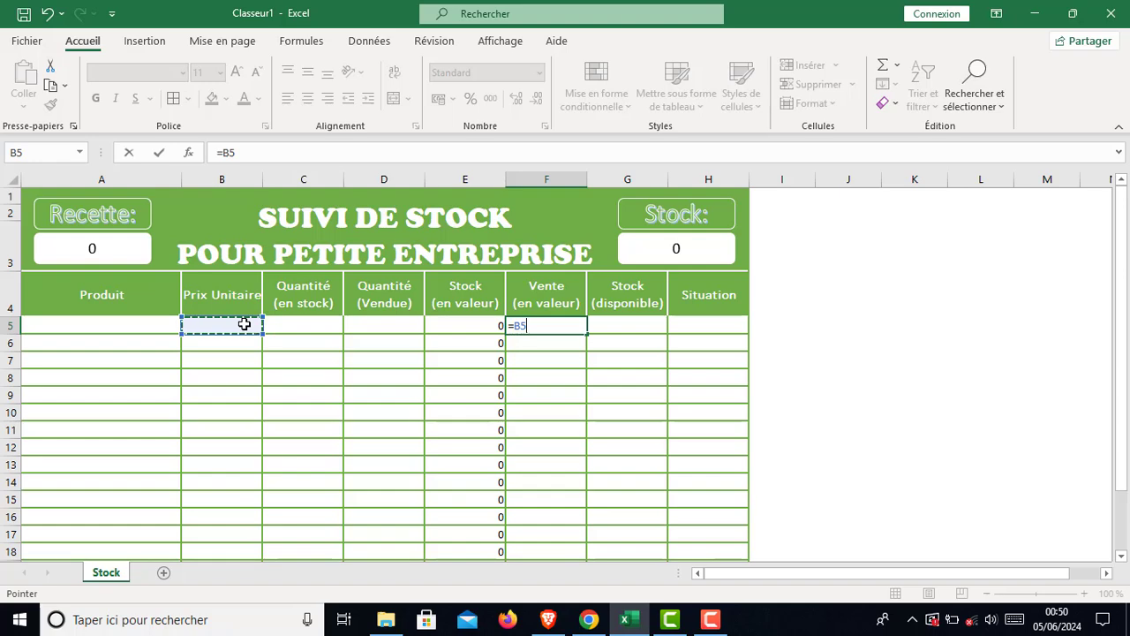
type("*")
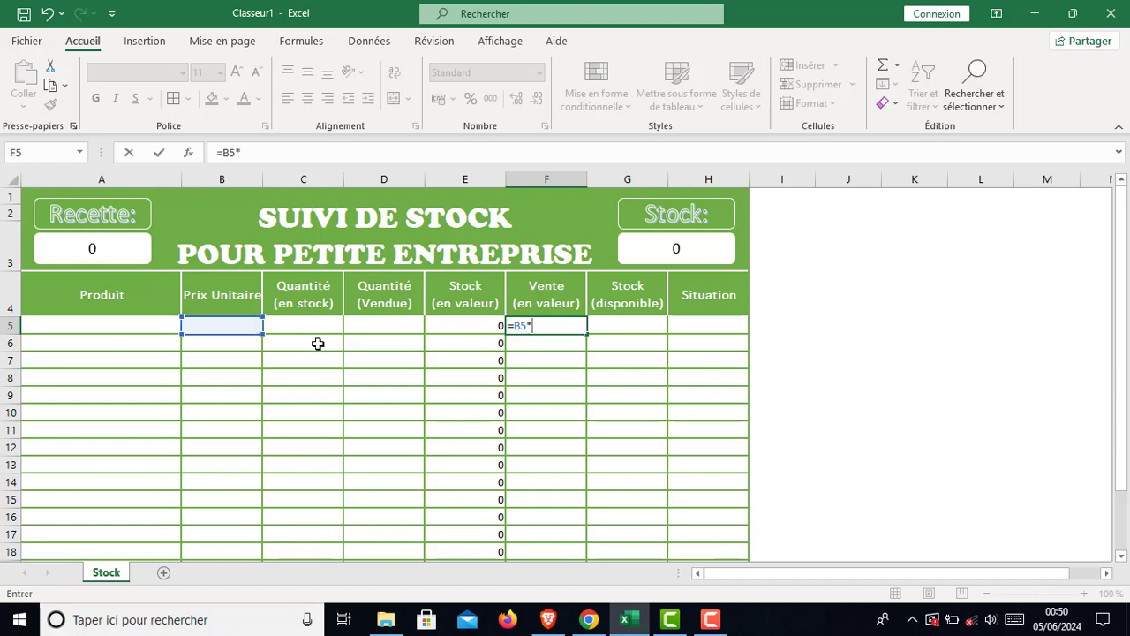
key("BackSpace")
key("BackSpace")
key("BackSpace")
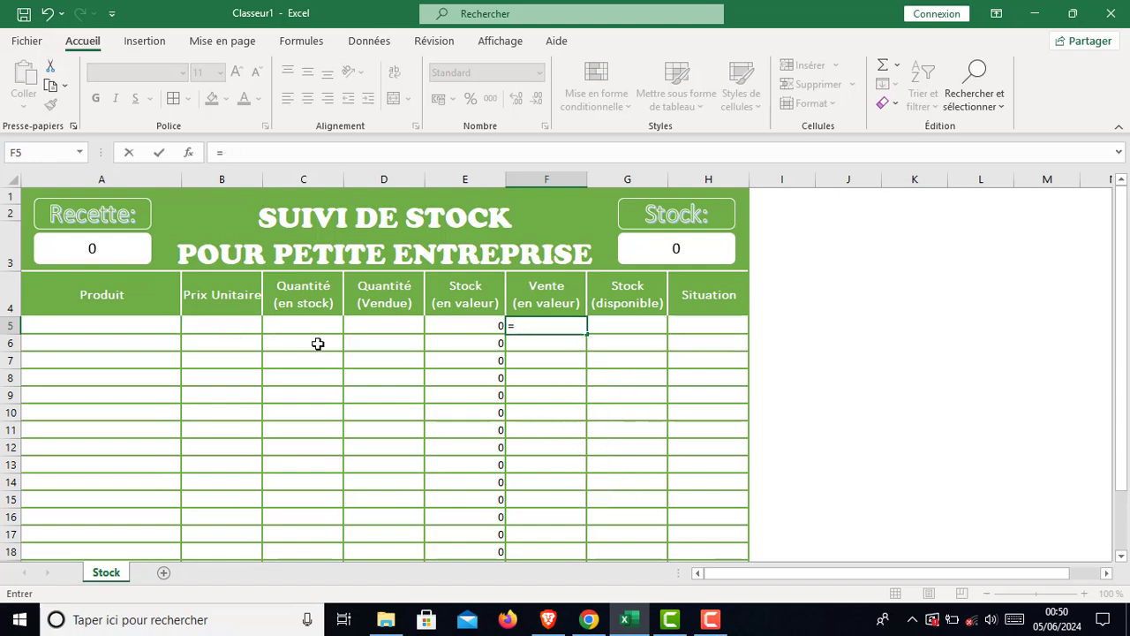
Complete the formula in F5 as =PRODUIT(B5;D5), multiplying the unit price by the quantity sold.
type("pr")
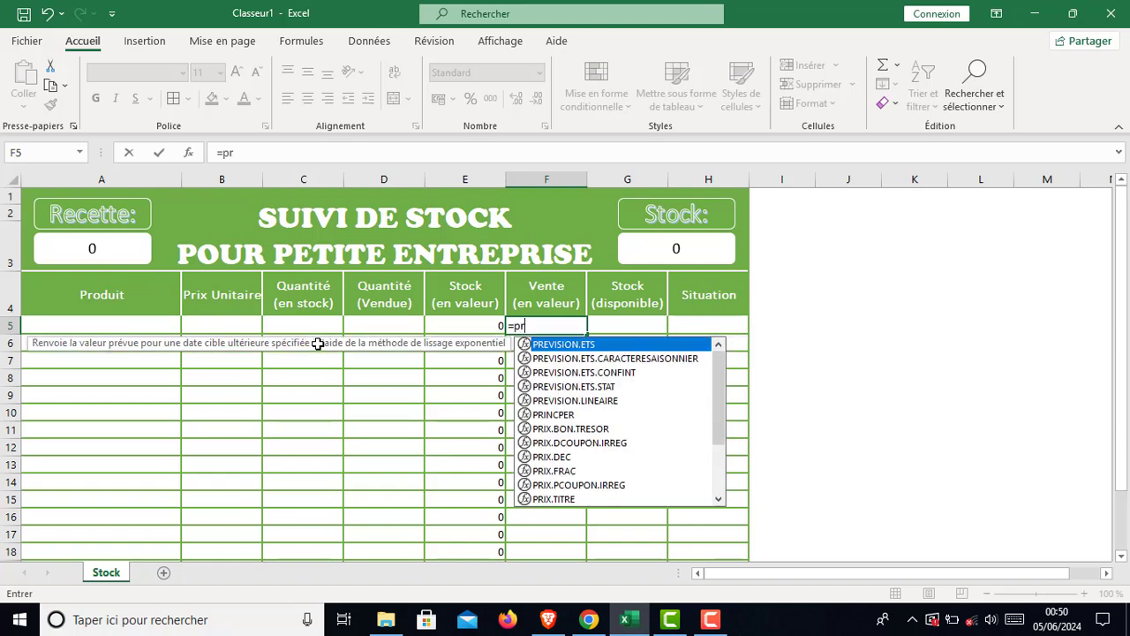
type("o")
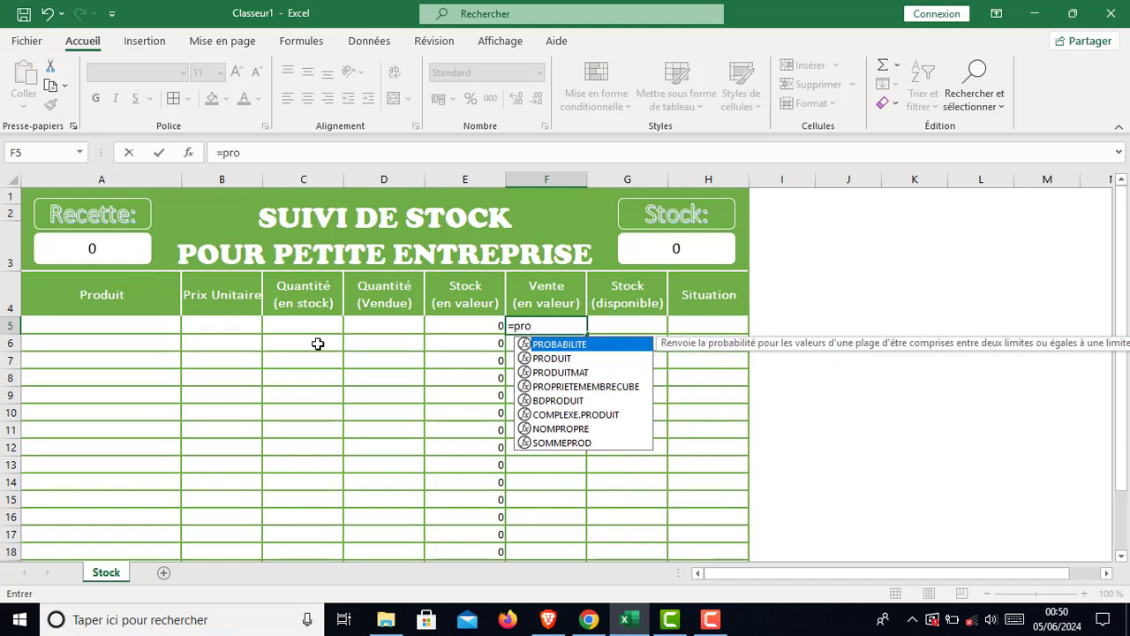
key("Down")
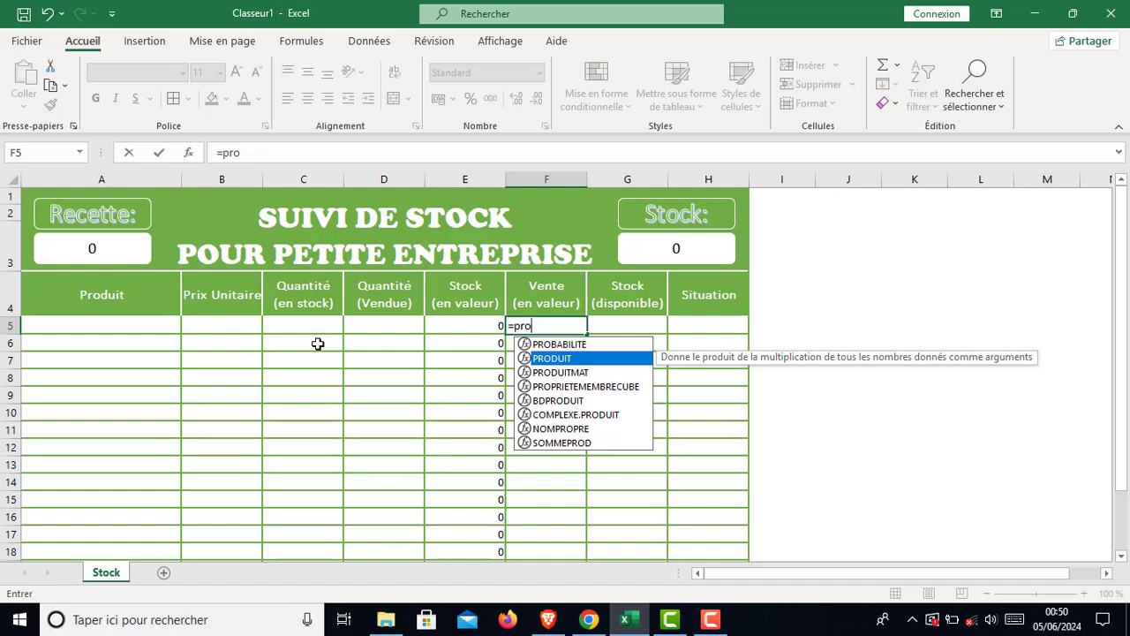
key("Tab")
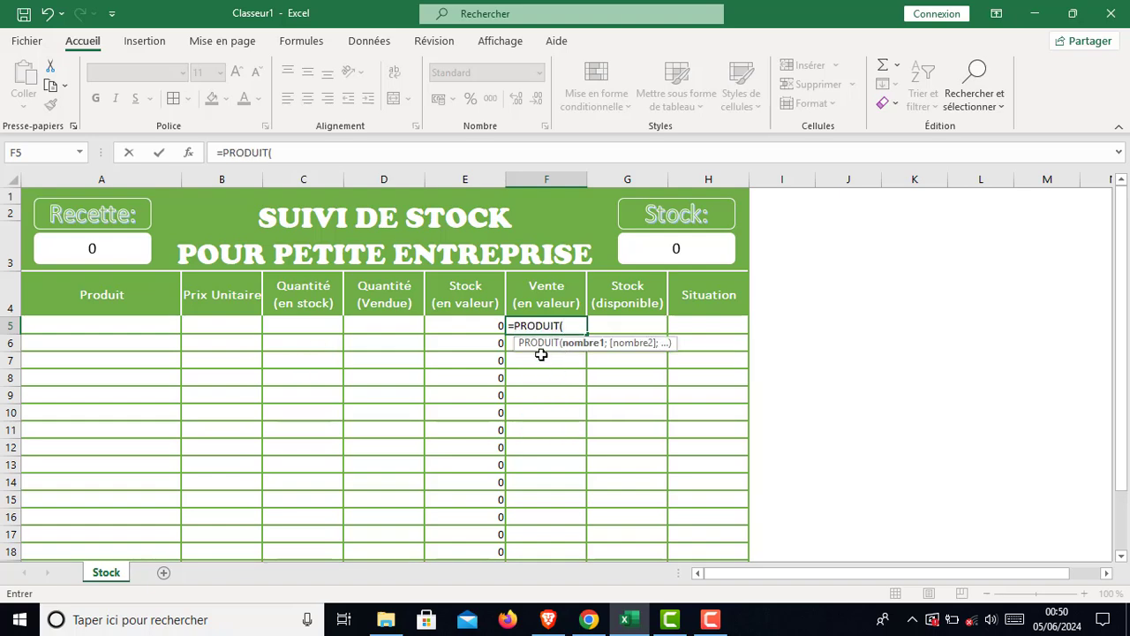
left_click(212, 327)
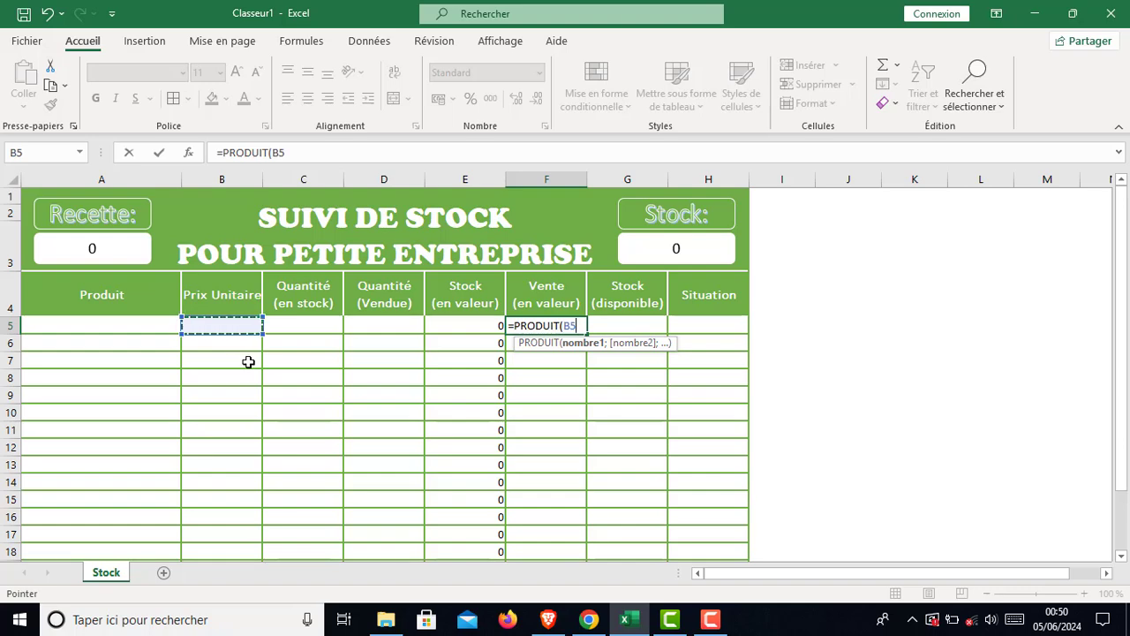
type(";")
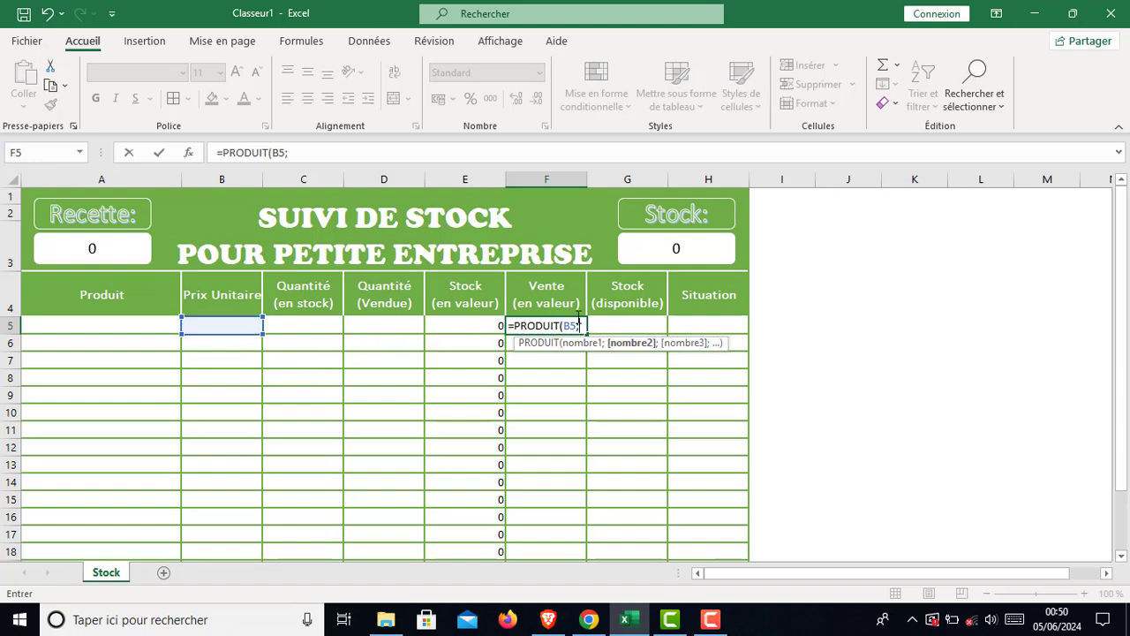
left_click(396, 327)
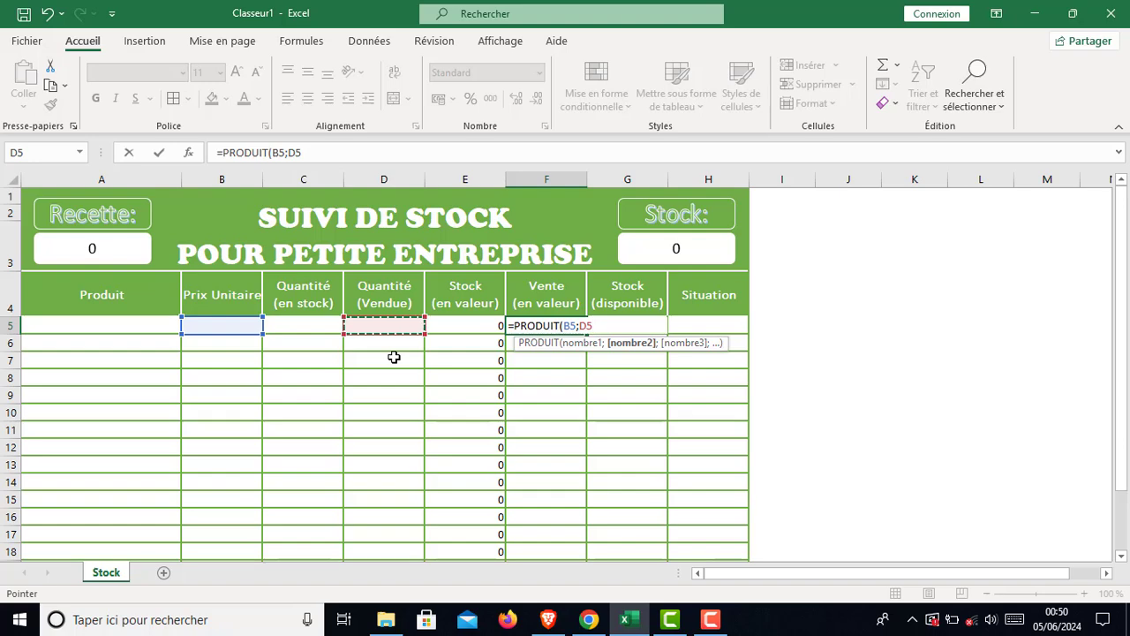
type(")")
key("Return")
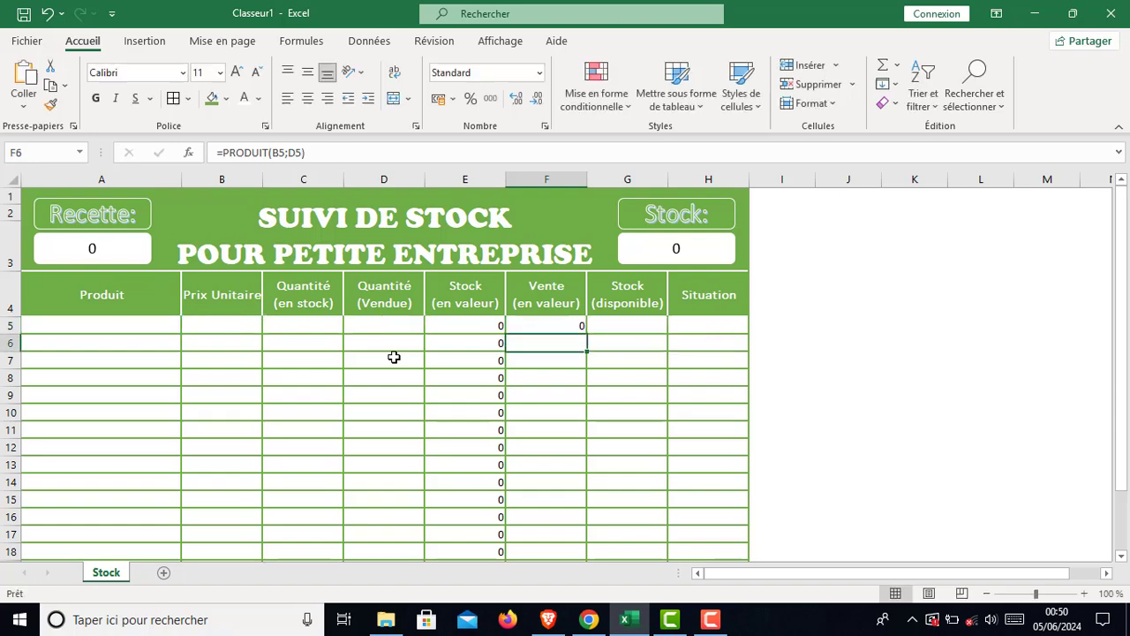
Fill the sales value formula from F5 down to F24, the last row of the table.
left_click(534, 325)
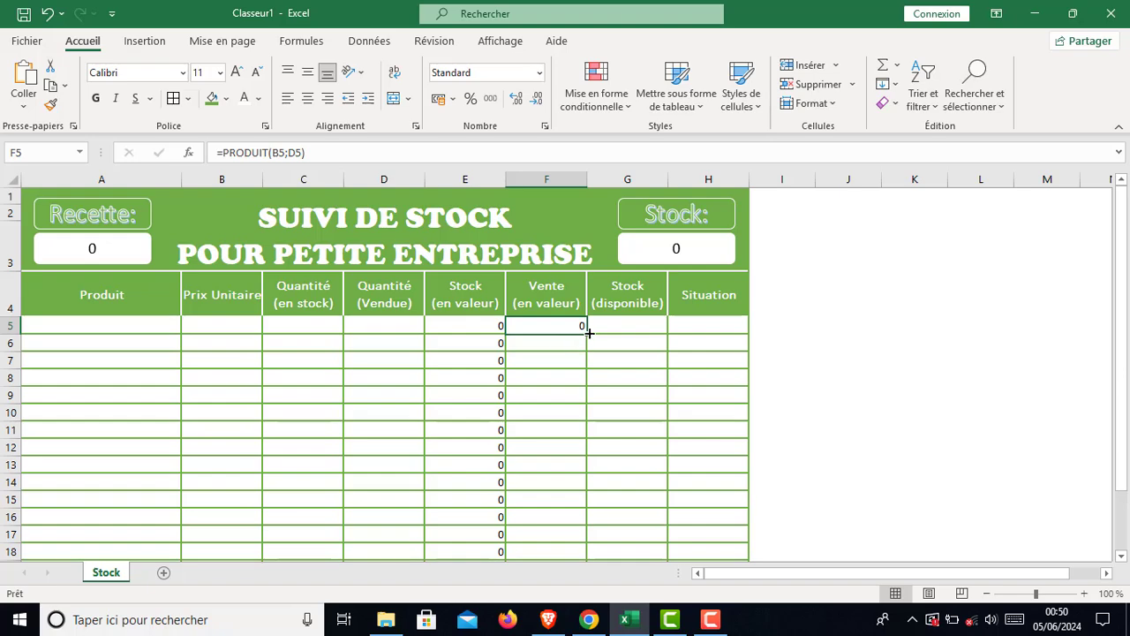
left_click_drag(588, 332, 569, 538)
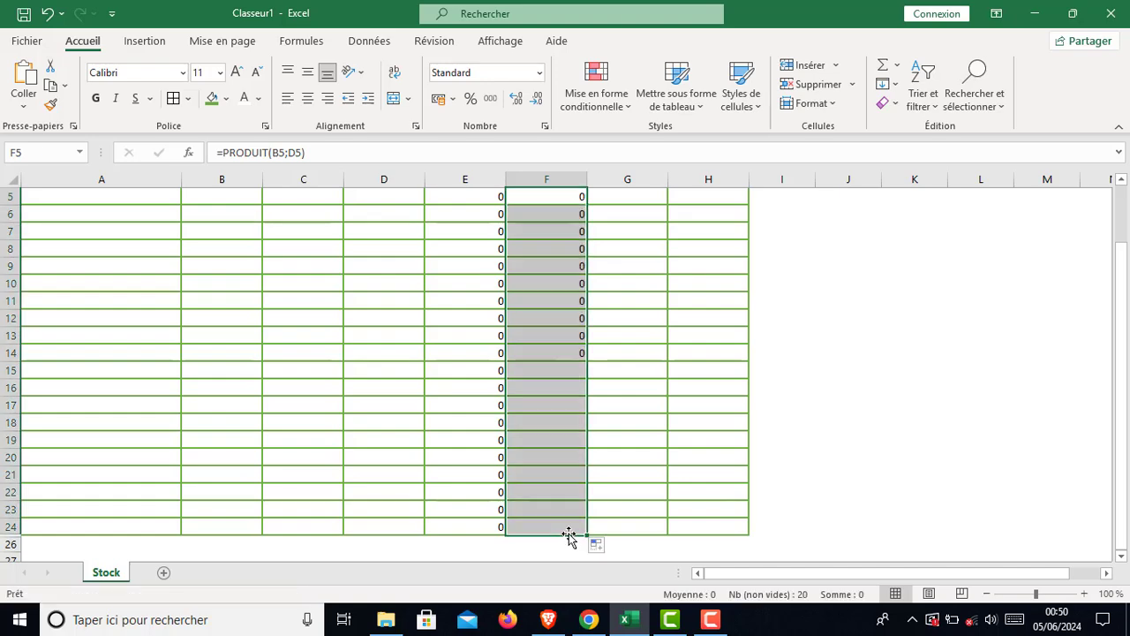
scroll(569, 506, "up", 2)
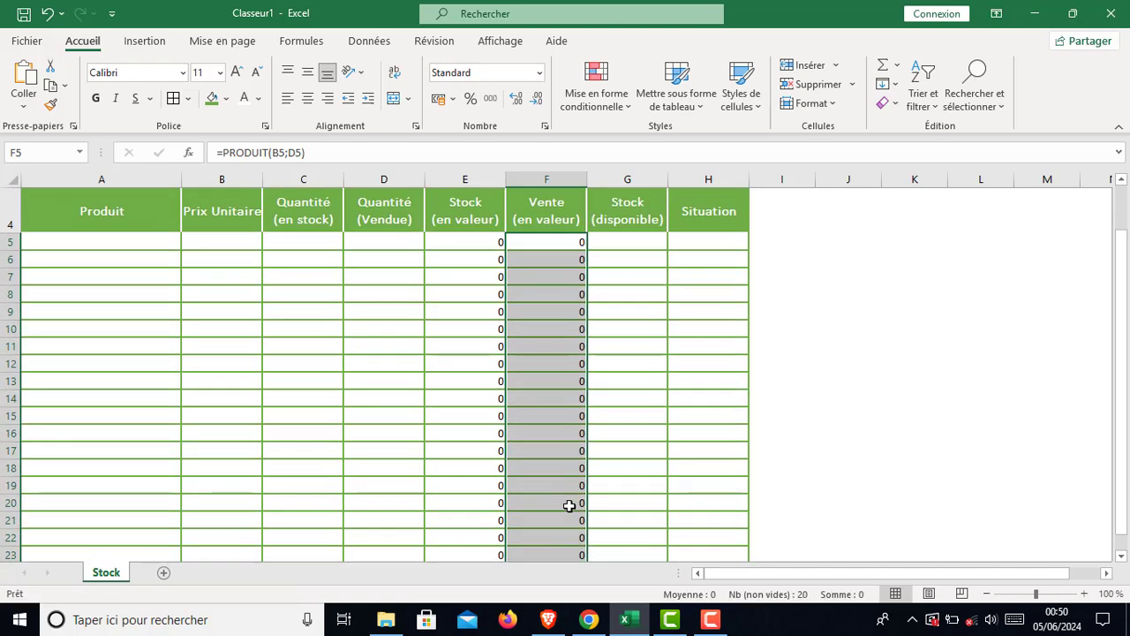
scroll(569, 505, "down", 1)
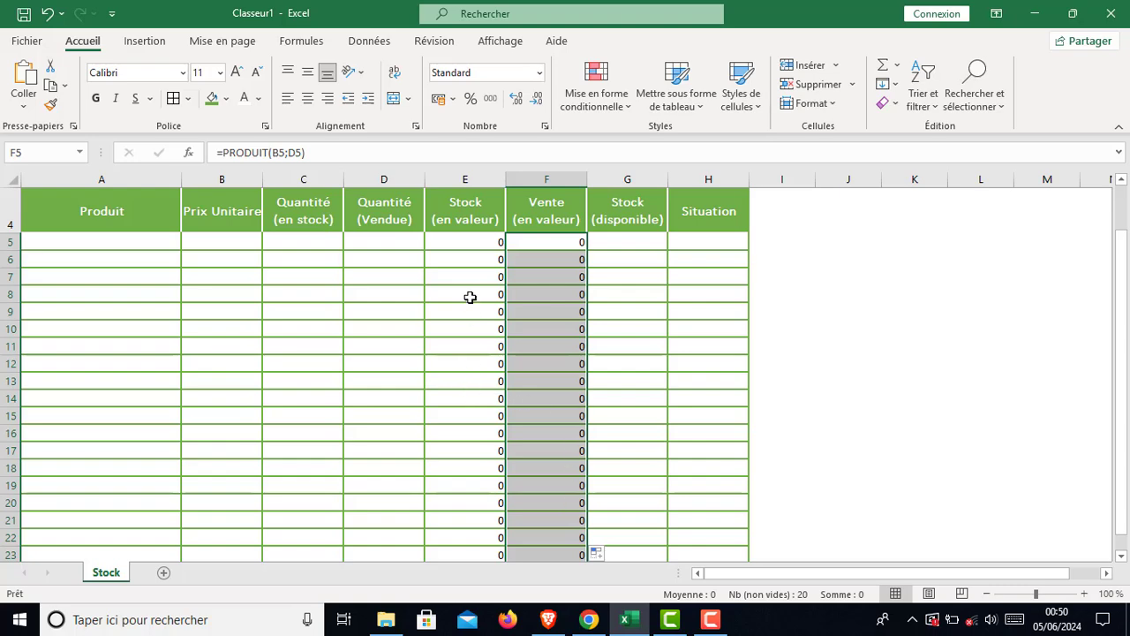
left_click(459, 330)
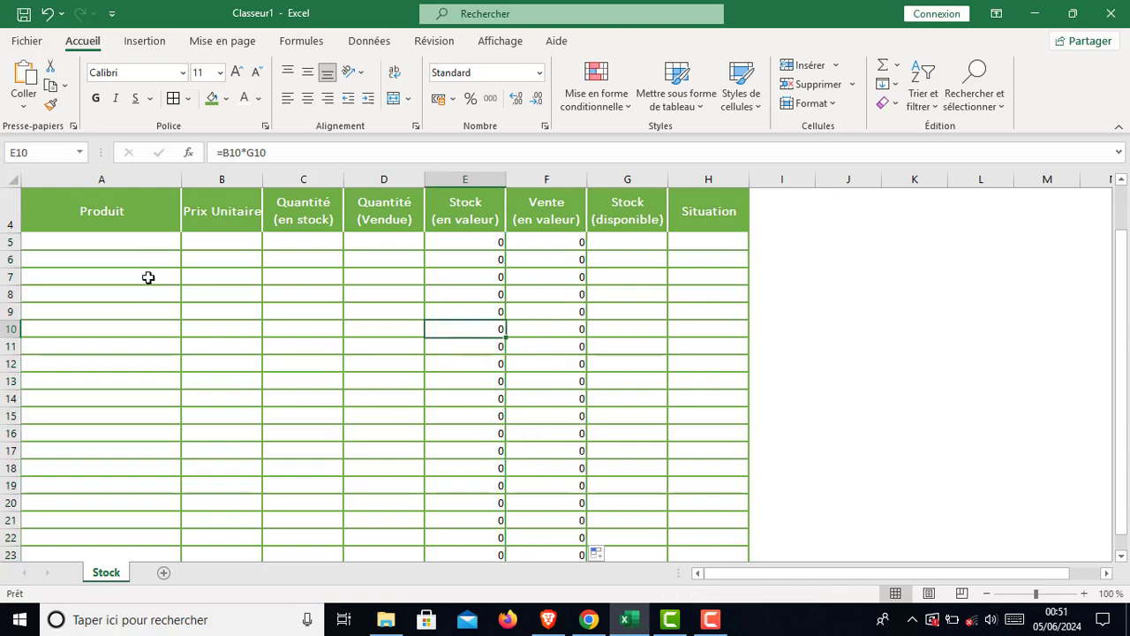
Turn off the display of zeros in cells with a null value for the Stock worksheet in the advanced options.
left_click(24, 41)
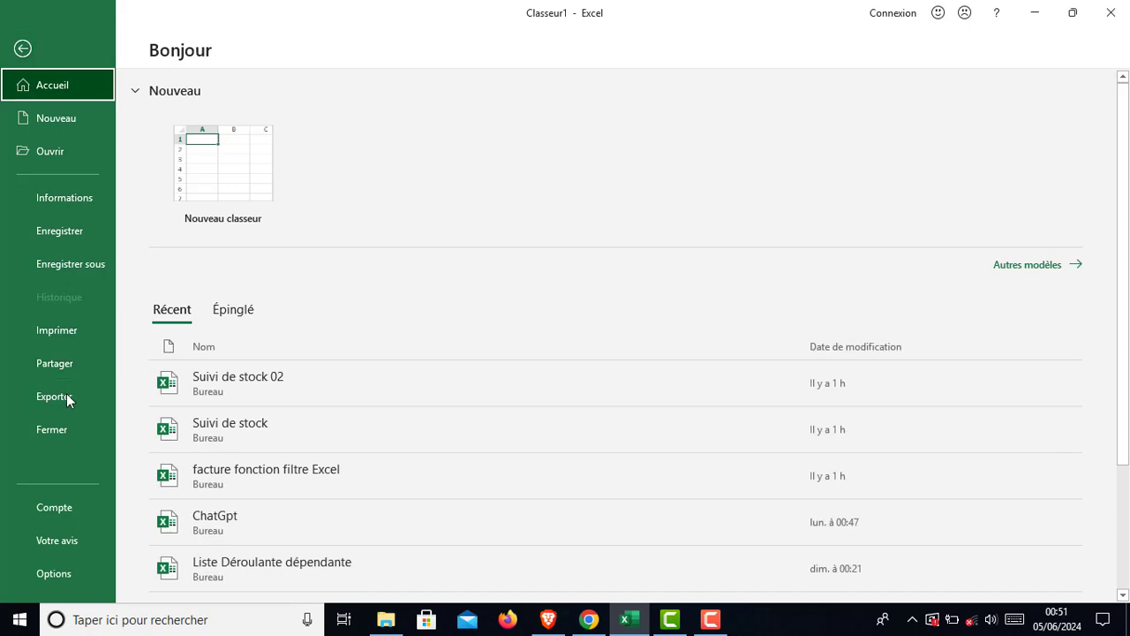
left_click(67, 573)
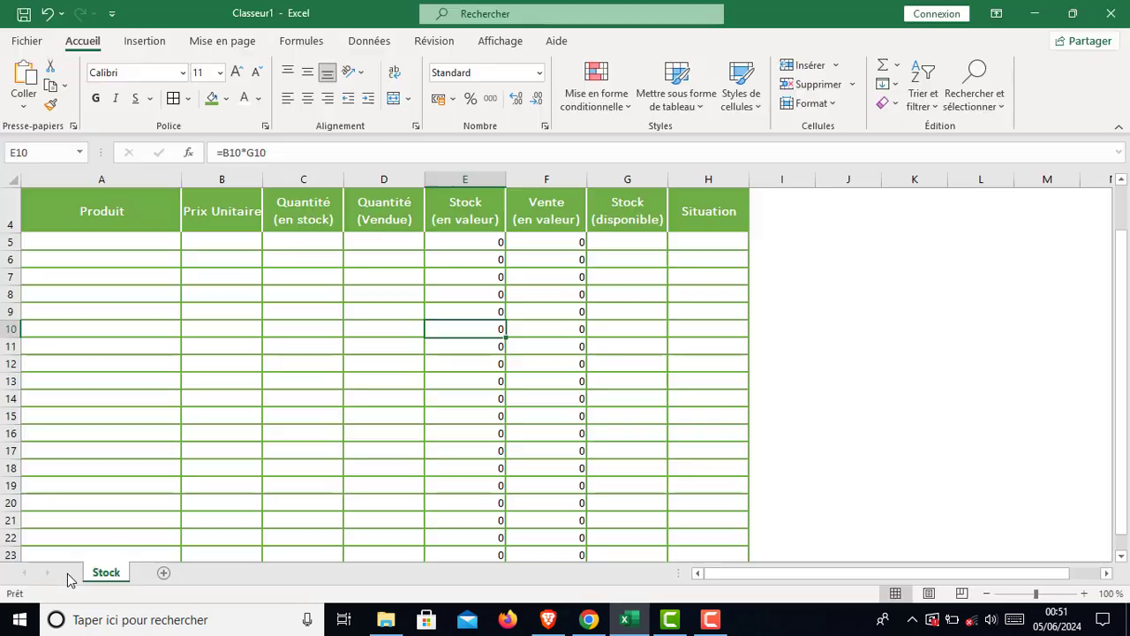
left_click(248, 226)
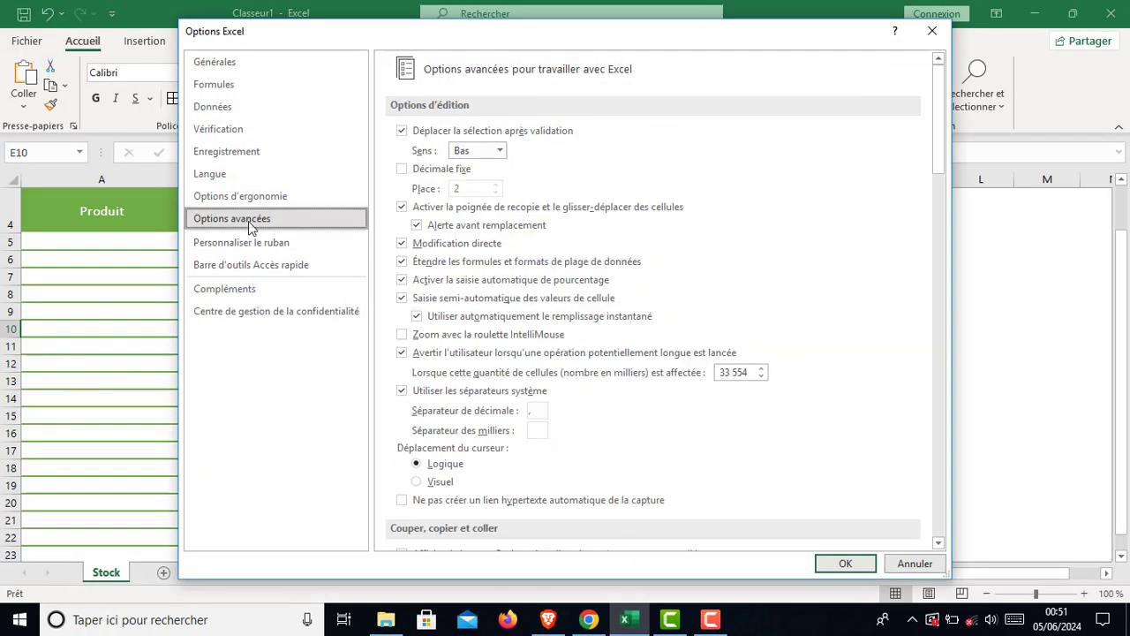
scroll(607, 409, "down", 5)
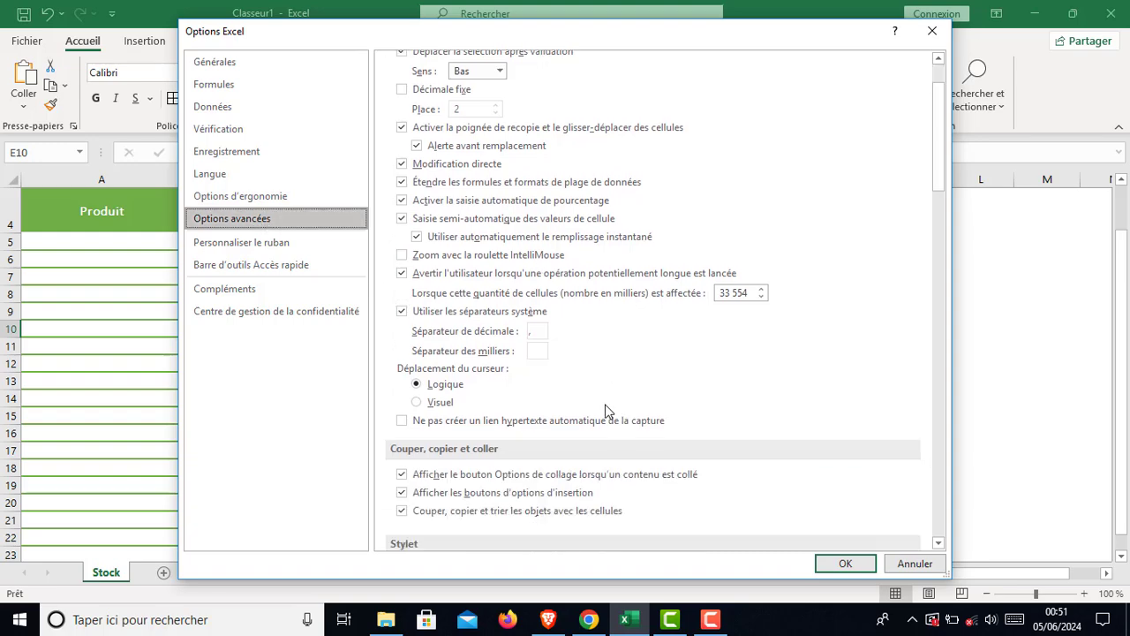
scroll(545, 421, "down", 4)
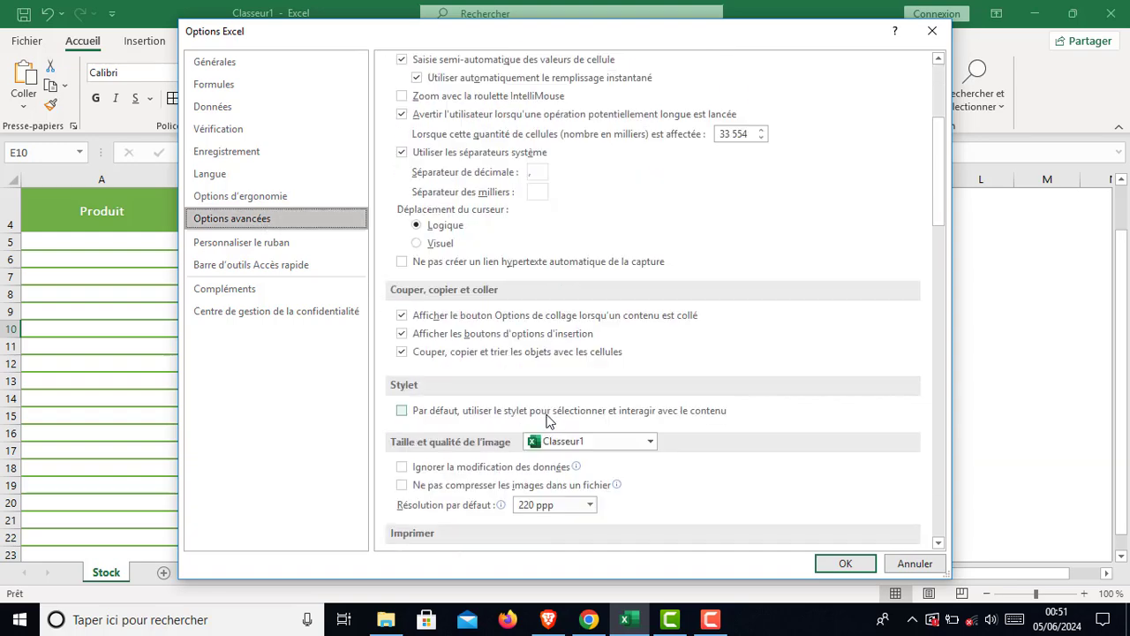
scroll(548, 424, "down", 5)
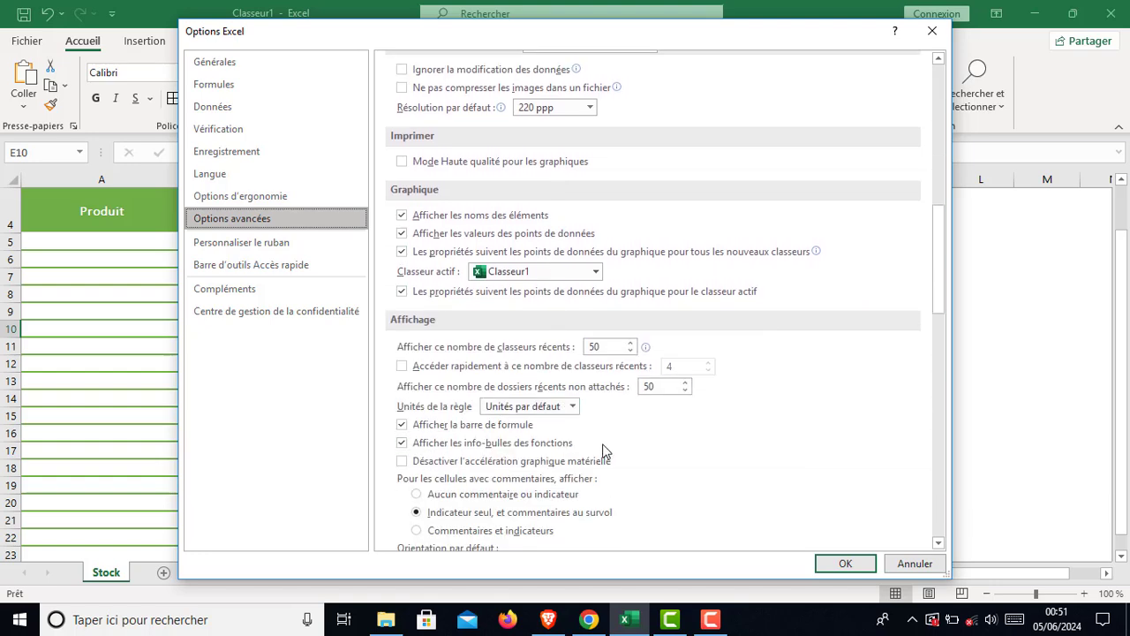
scroll(566, 477, "down", 5)
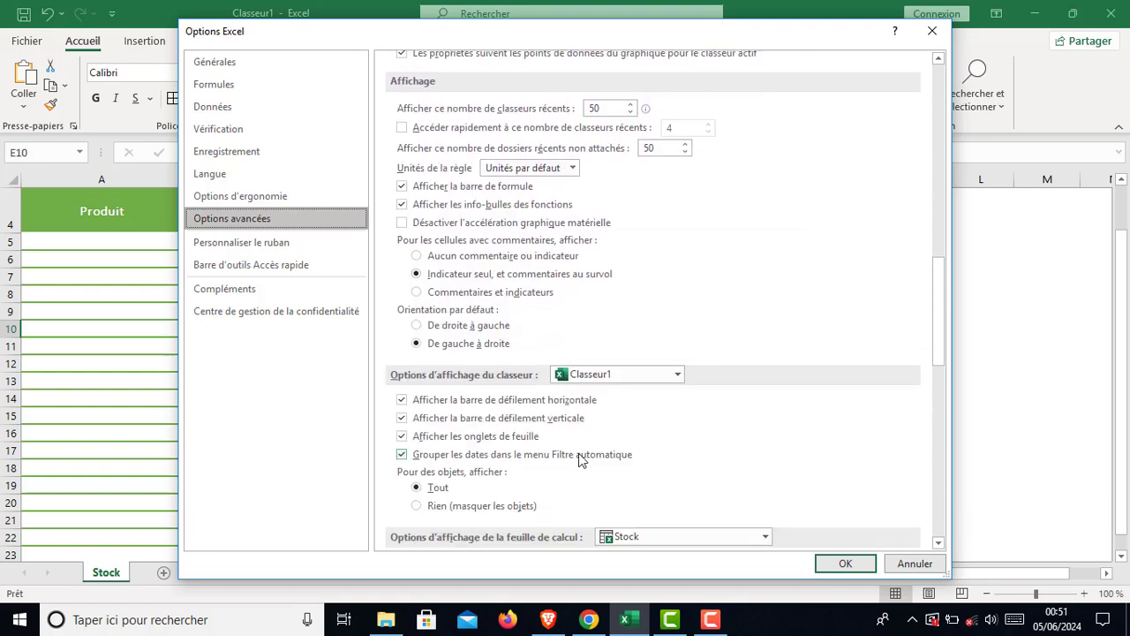
scroll(604, 451, "down", 1)
scroll(578, 468, "down", 3)
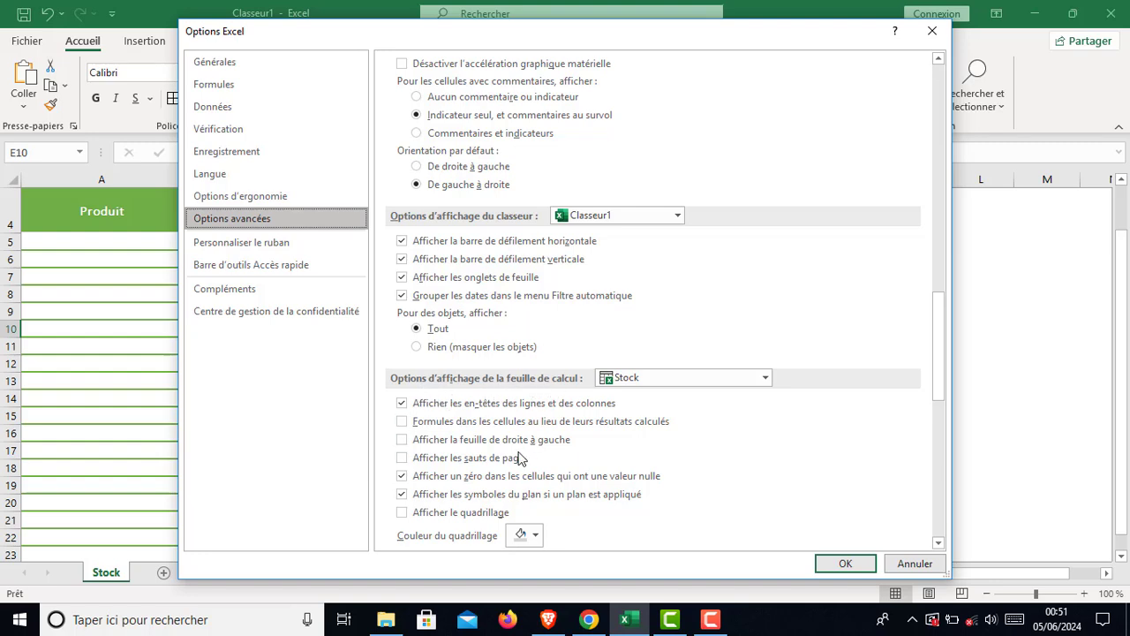
left_click(401, 476)
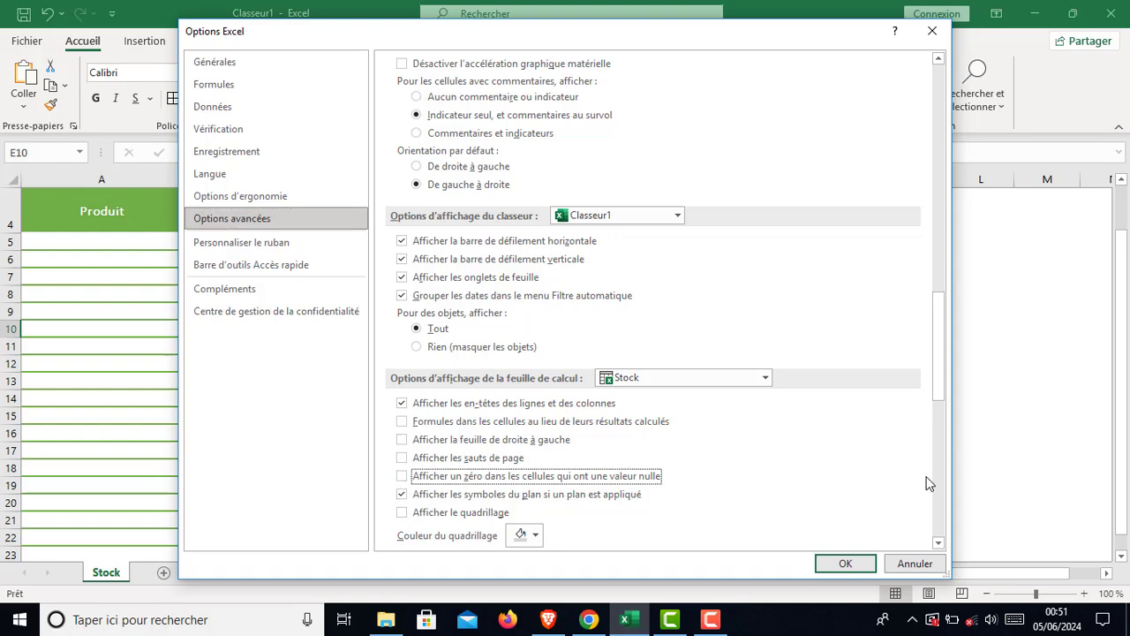
left_click(845, 563)
scroll(608, 452, "down", 2)
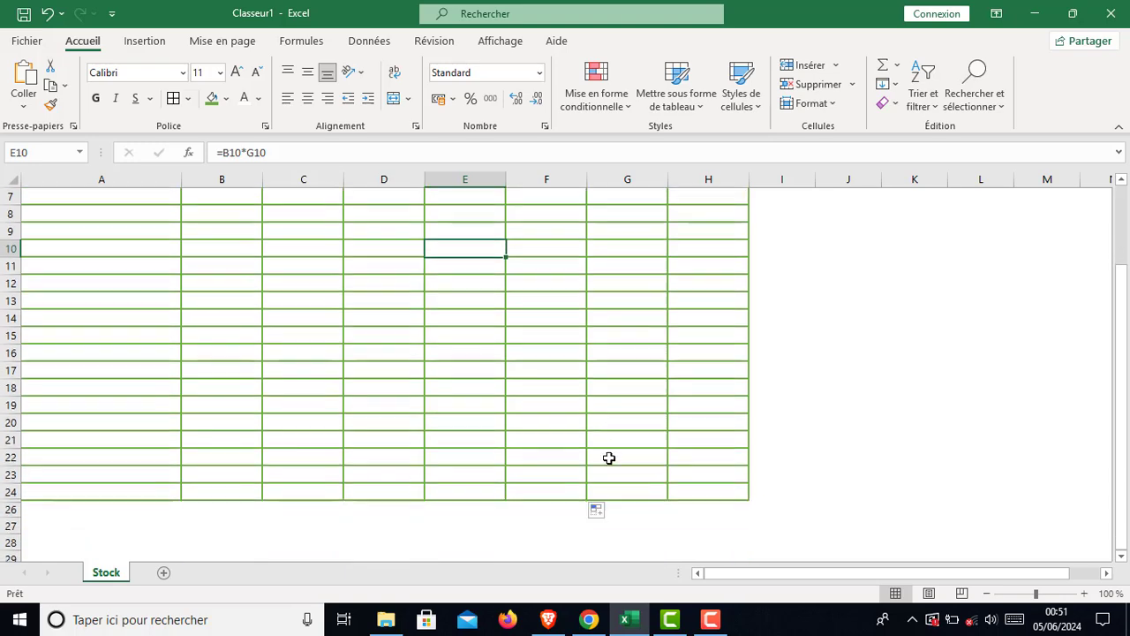
scroll(571, 466, "up", 2)
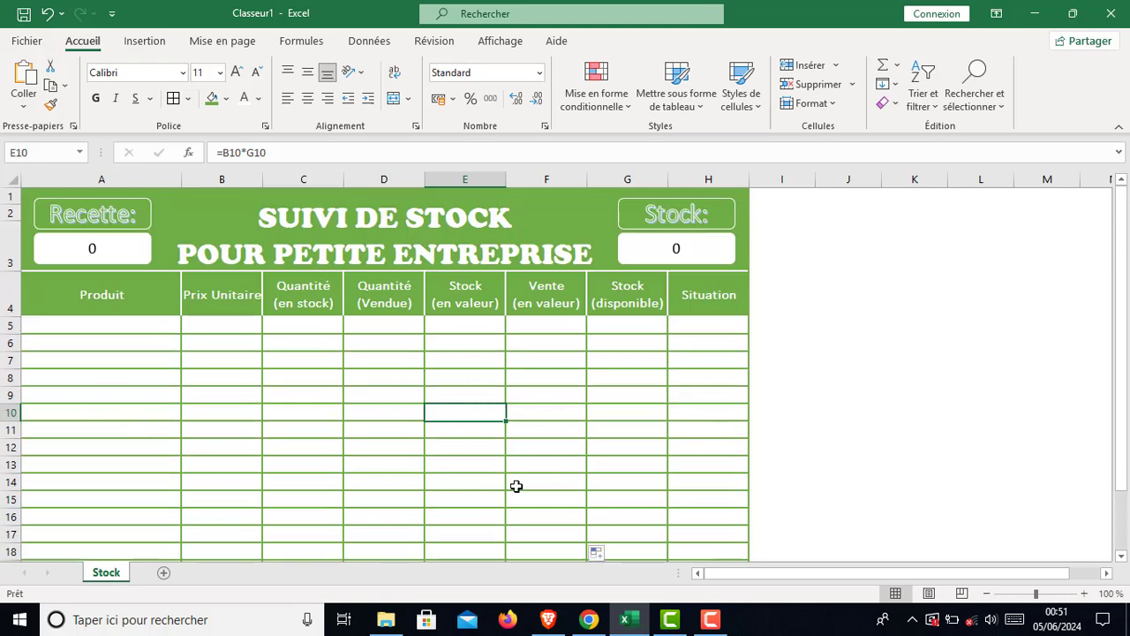
Enter =C5-D5 in G5, the first row of the "Stock (disponible)" column, to subtract the quantity sold from the quantity in stock.
left_click(617, 325)
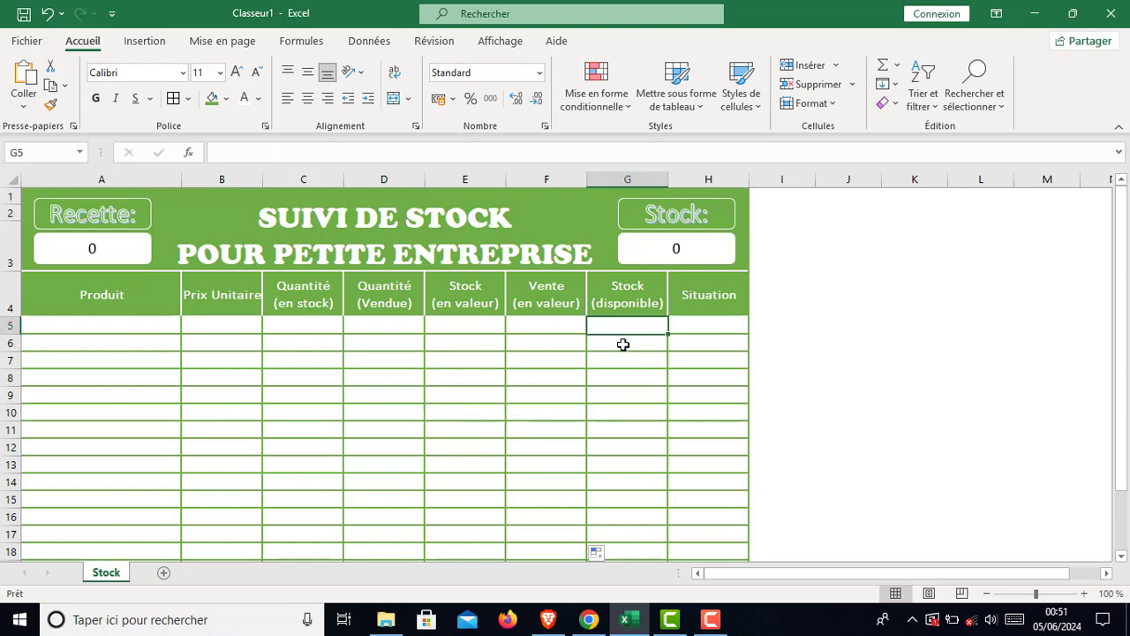
type("=")
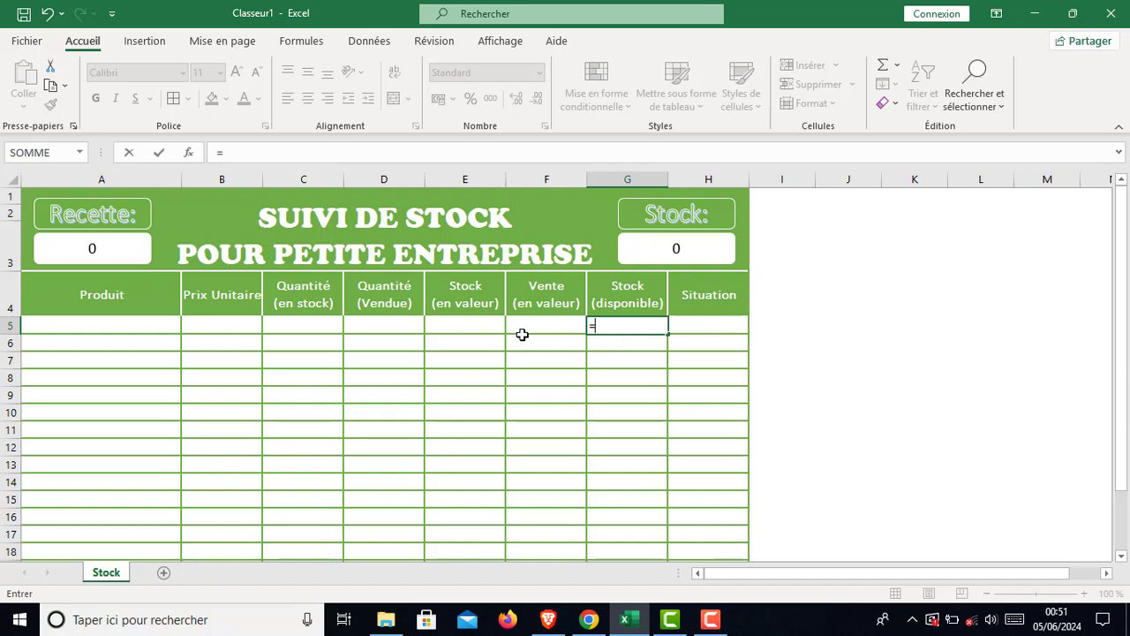
left_click(301, 322)
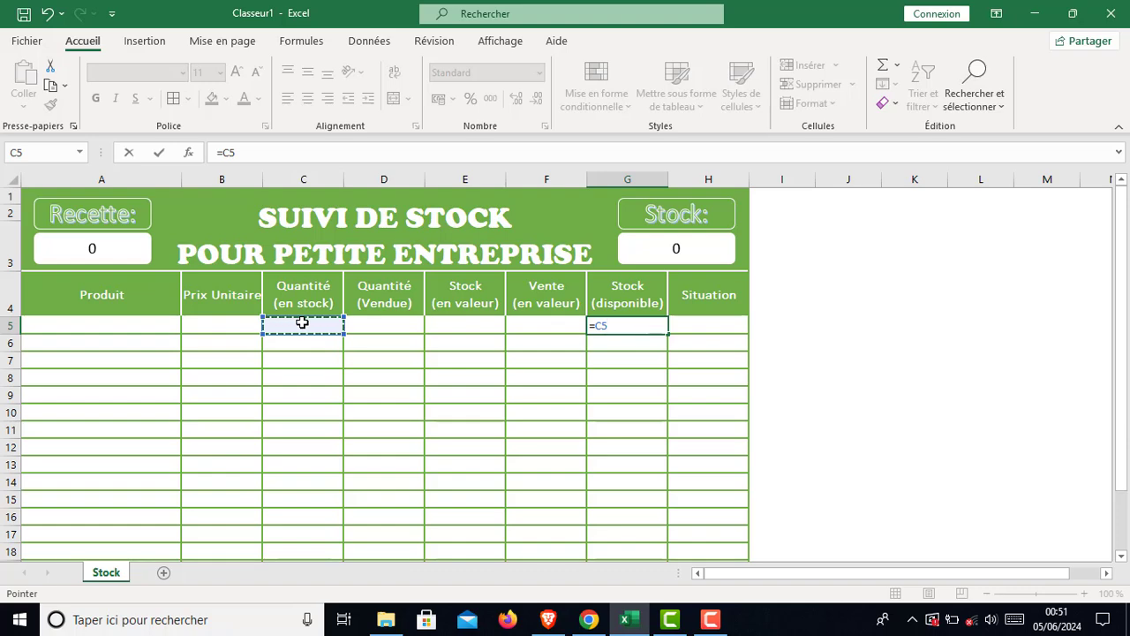
type("-")
left_click(386, 324)
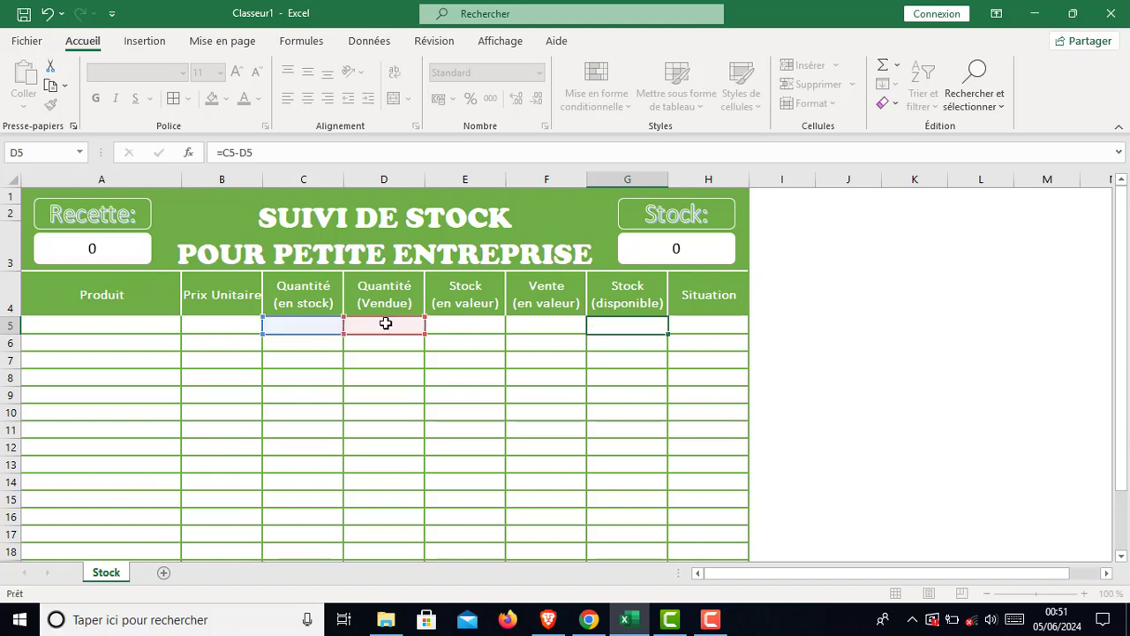
key("Return")
Fill the available stock formula from G5 down to G24, the last row of the table.
left_click(616, 326)
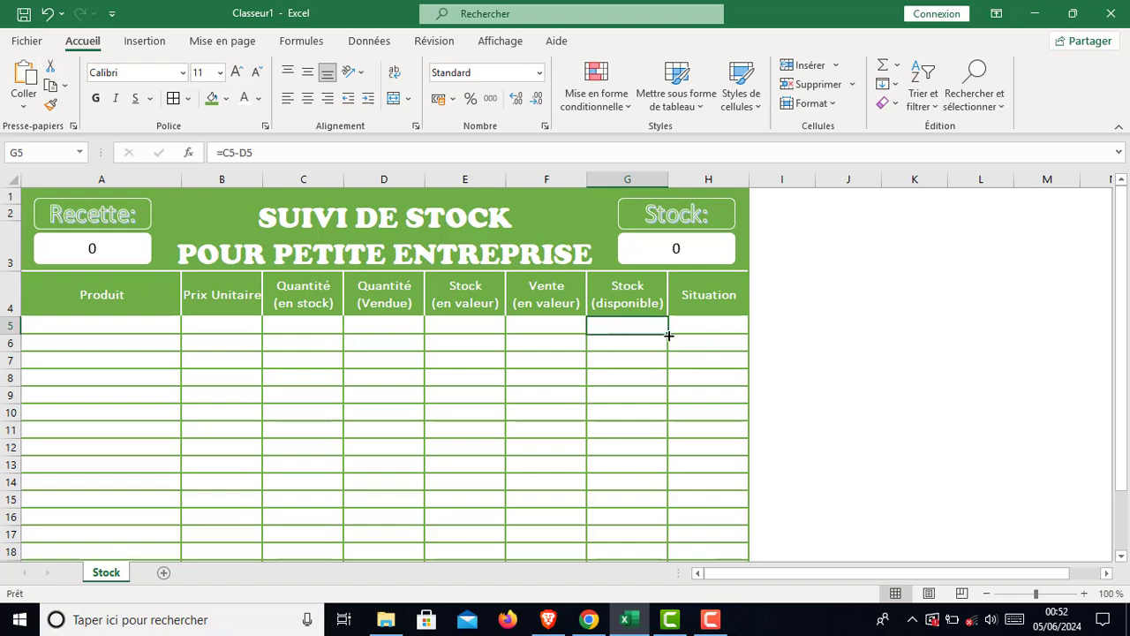
left_click_drag(668, 336, 651, 528)
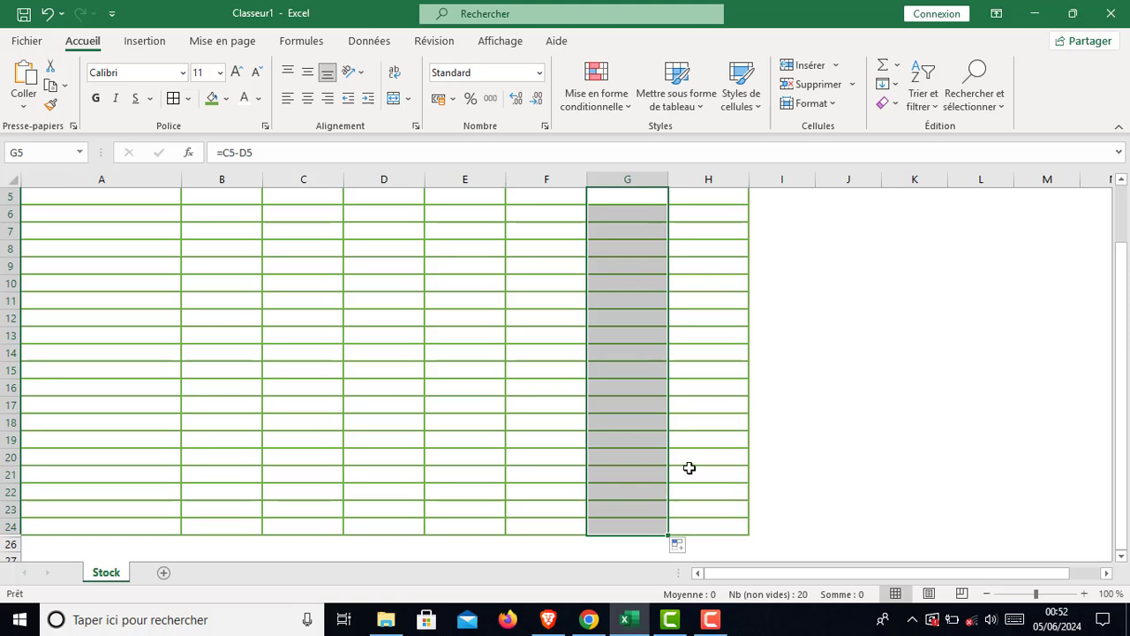
scroll(688, 467, "up", 2)
left_click(729, 427)
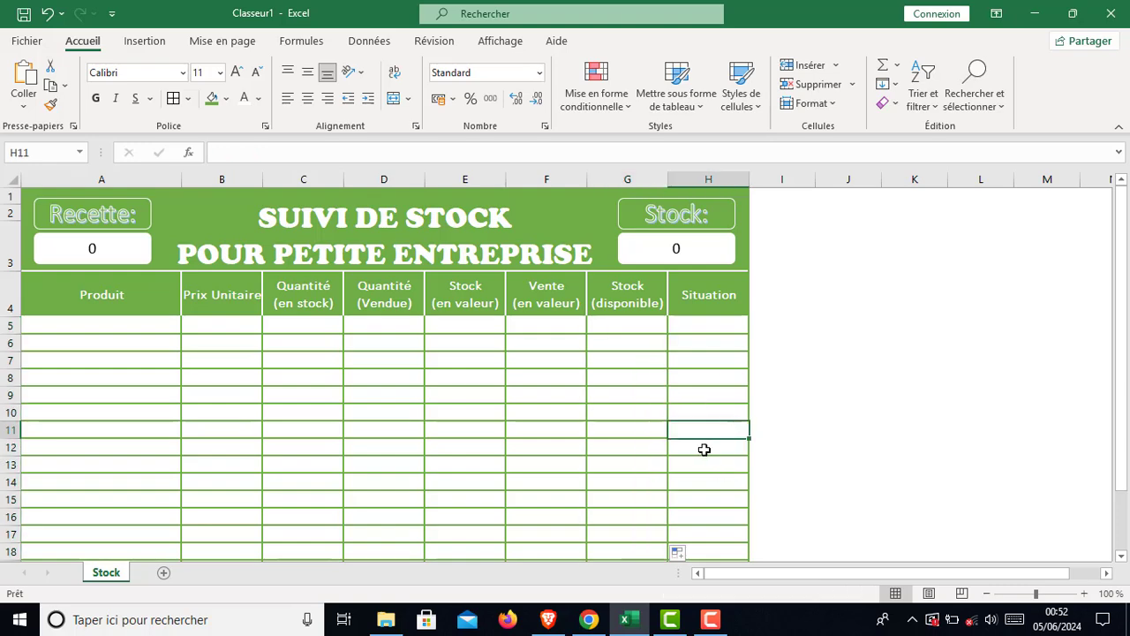
Start a SI.CONDITIONS formula in H5 of the "Situation" column with the first test A5<>"", checking that a product is entered.
left_click(714, 327)
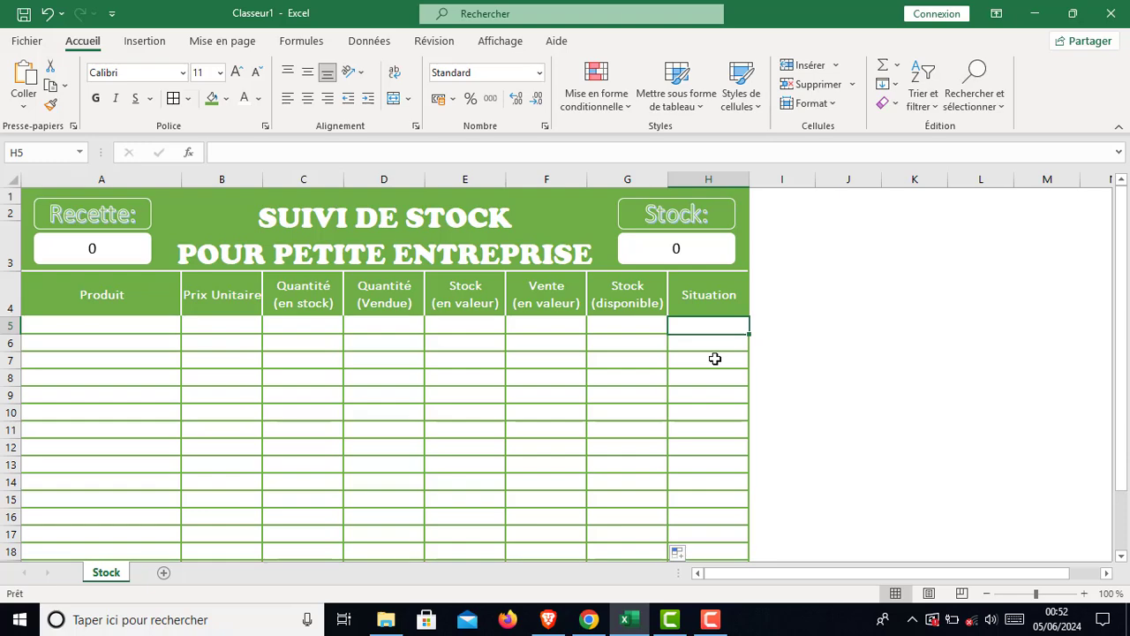
type("=")
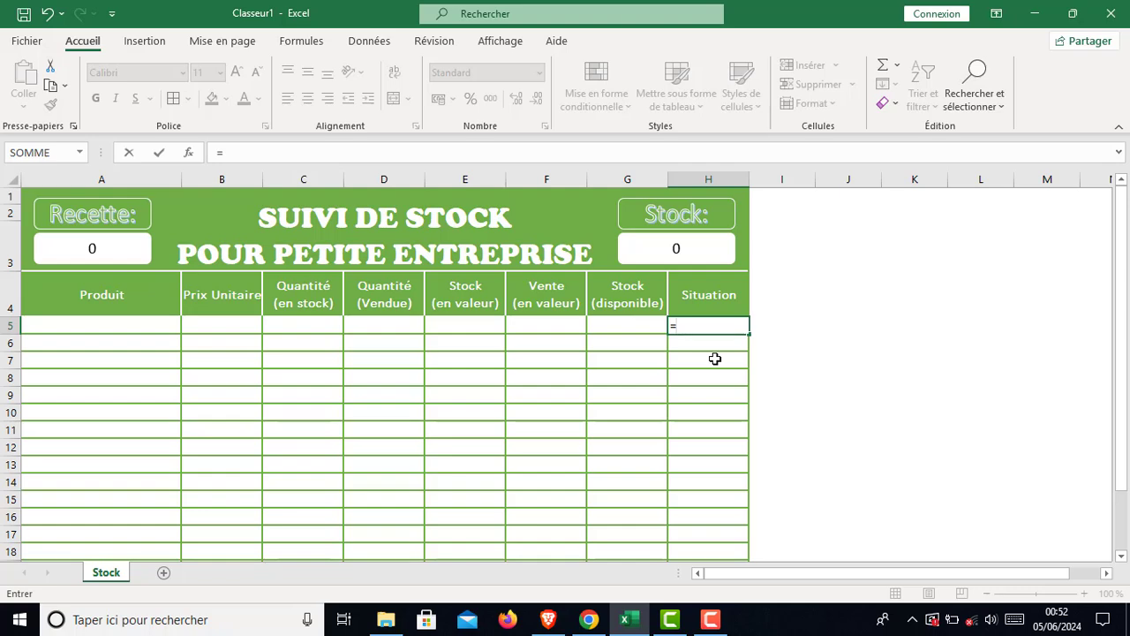
type("si")
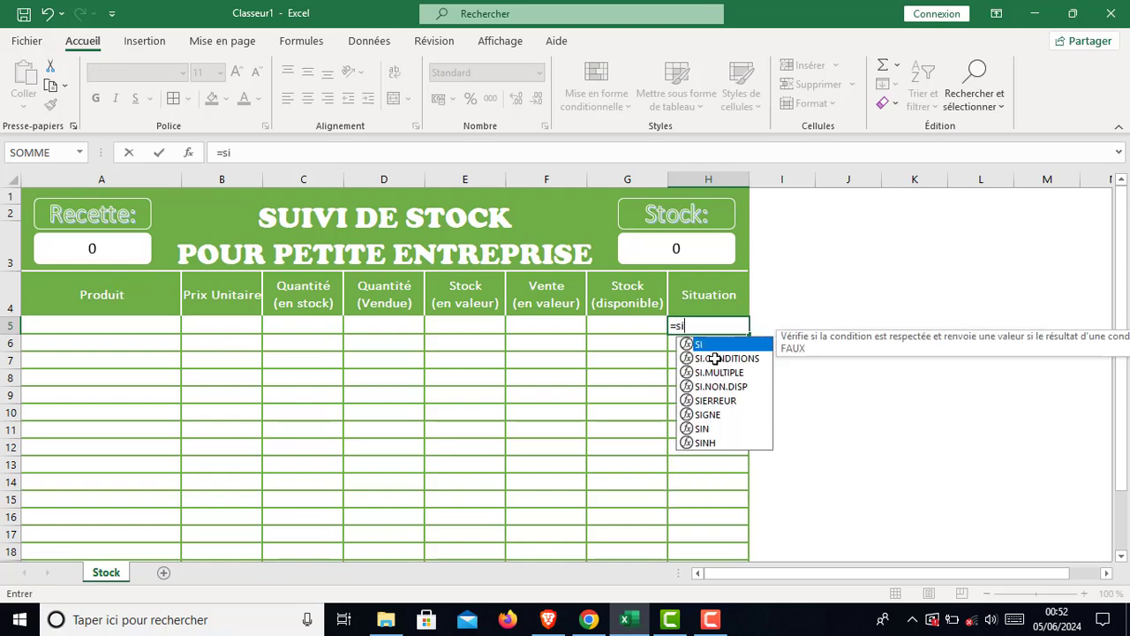
left_click(715, 358)
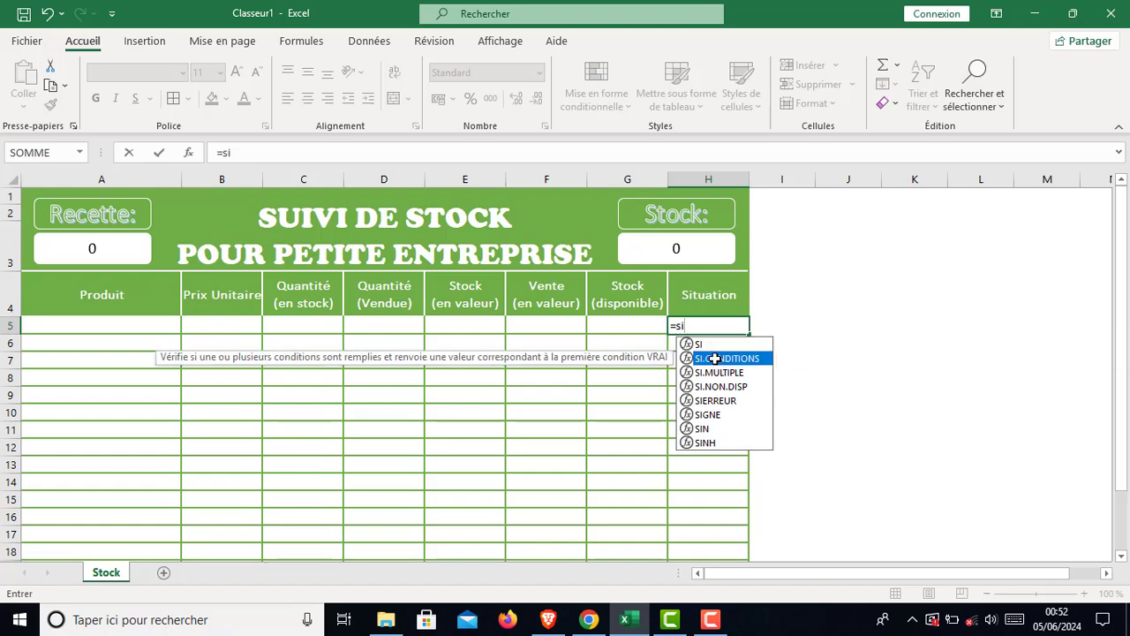
double_click(714, 358)
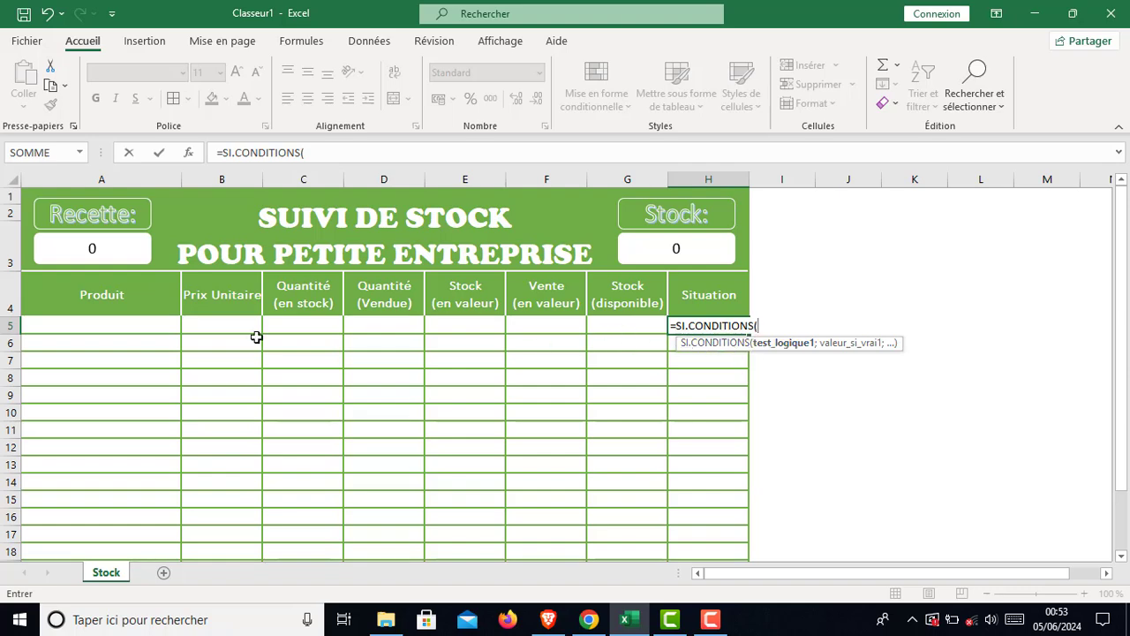
left_click(77, 327)
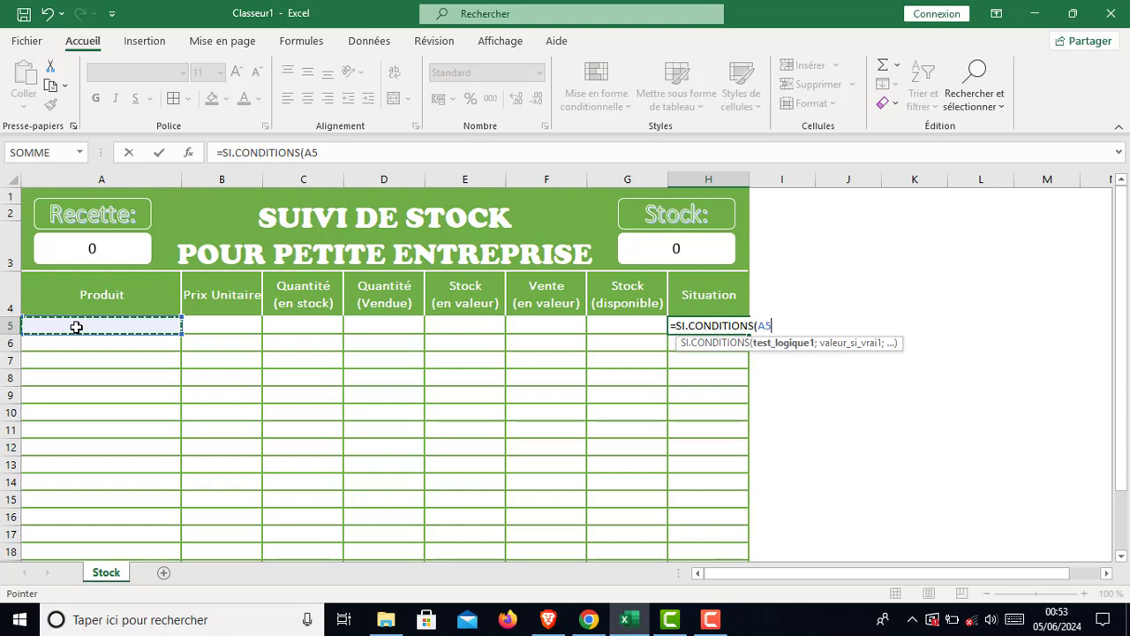
type("<>")
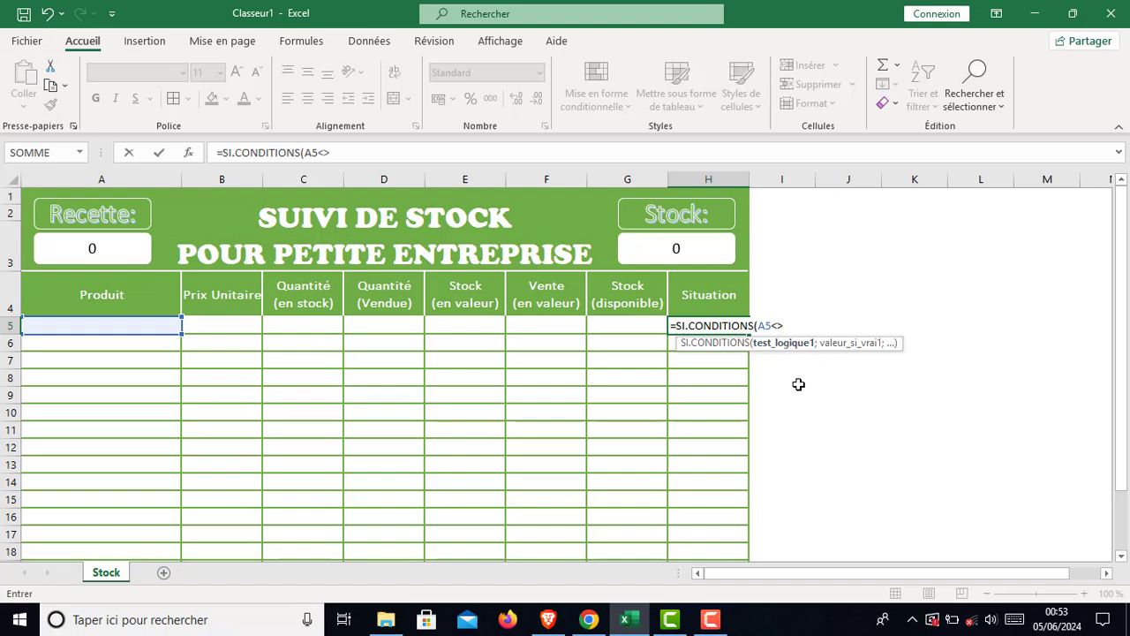
type("\"\"")
type(";")
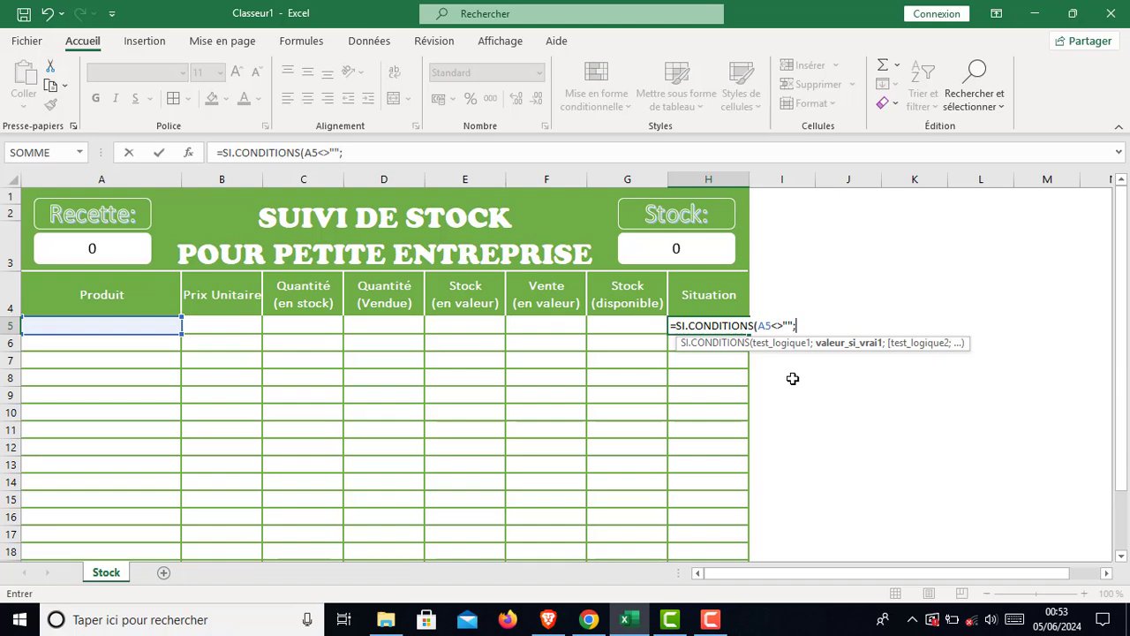
Nest a second SI.CONDITIONS in the H5 formula that returns an empty text "" when G5="".
type("si")
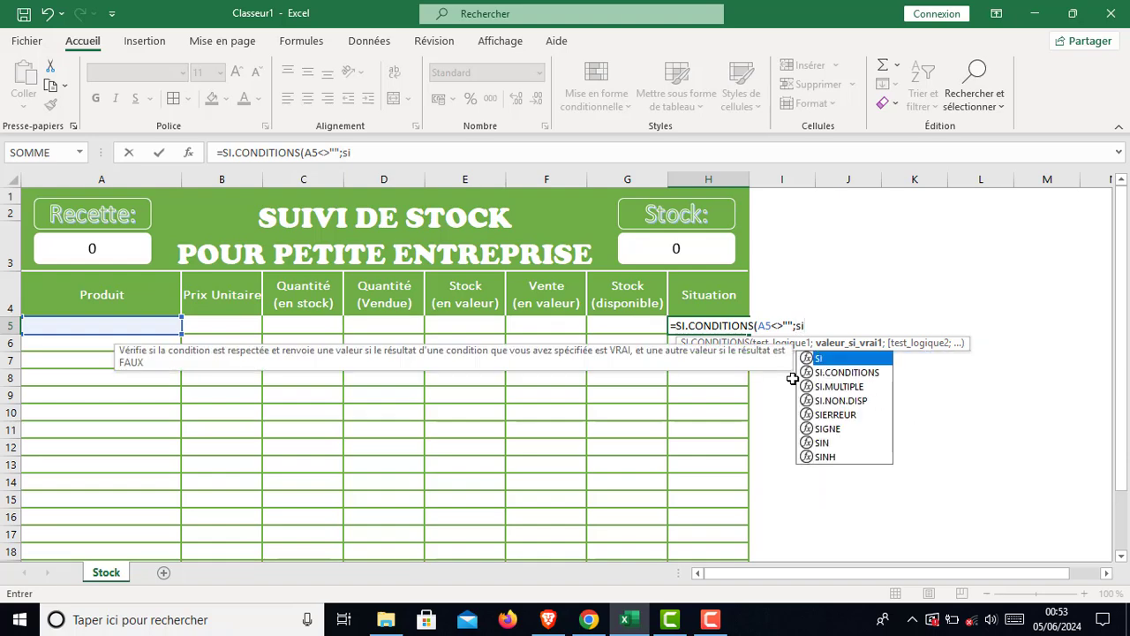
key("Down")
key("Tab")
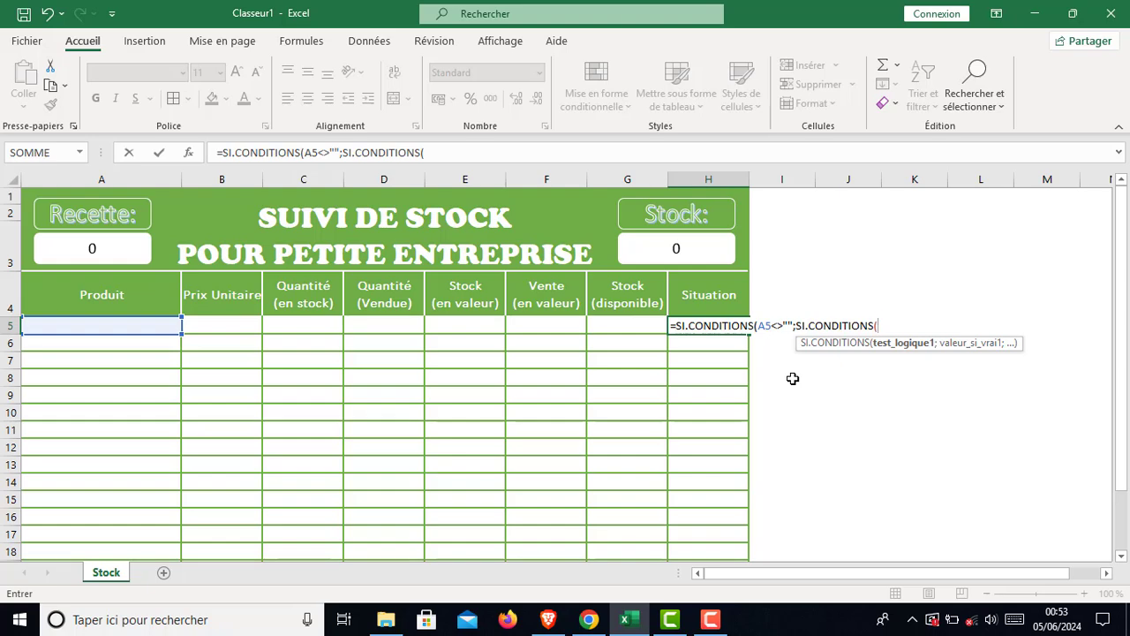
left_click(627, 327)
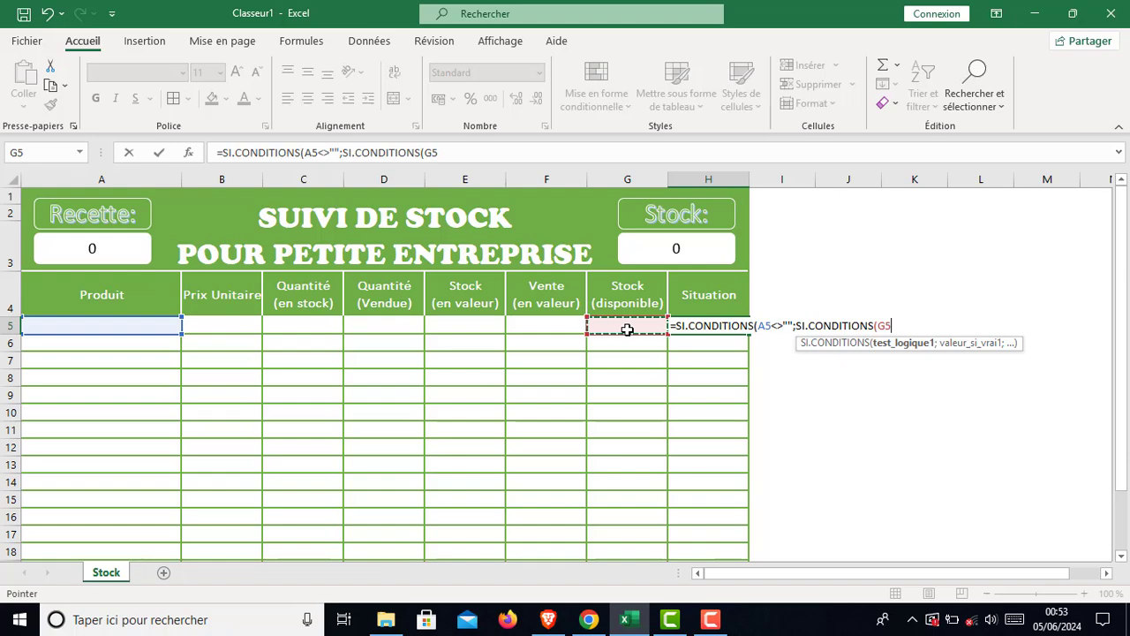
type("=\"\";")
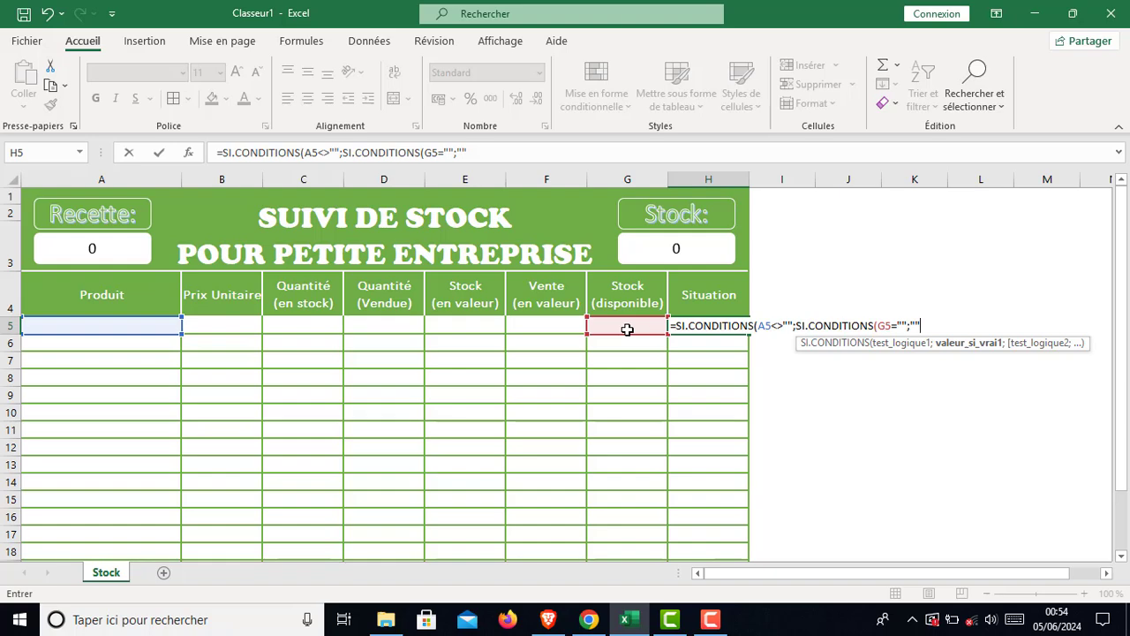
type(";")
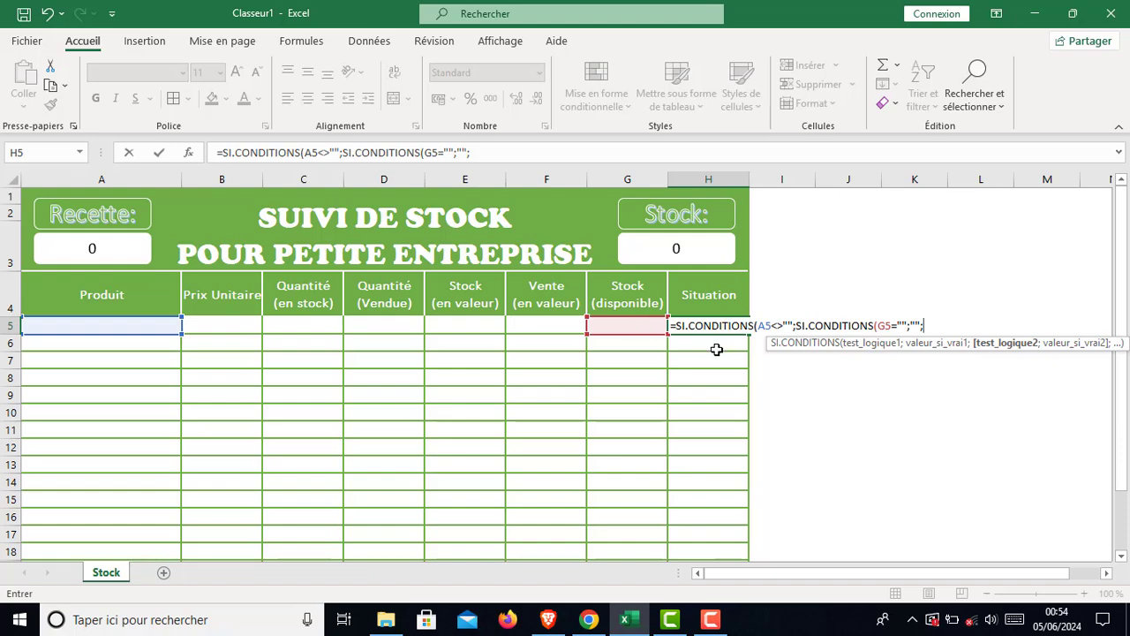
Add the test G5<=10 returning "Passer Commande" to the nested SI.CONDITIONS, then close both functions to complete the H5 formula.
left_click(635, 328)
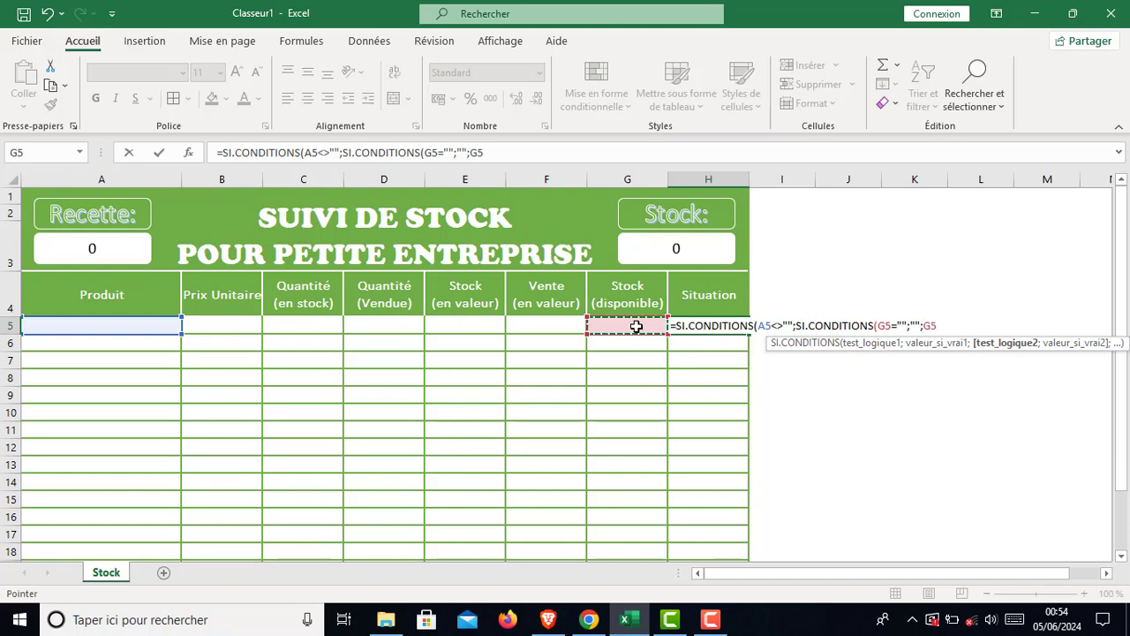
type("=")
key("BackSpace")
type("<=10")
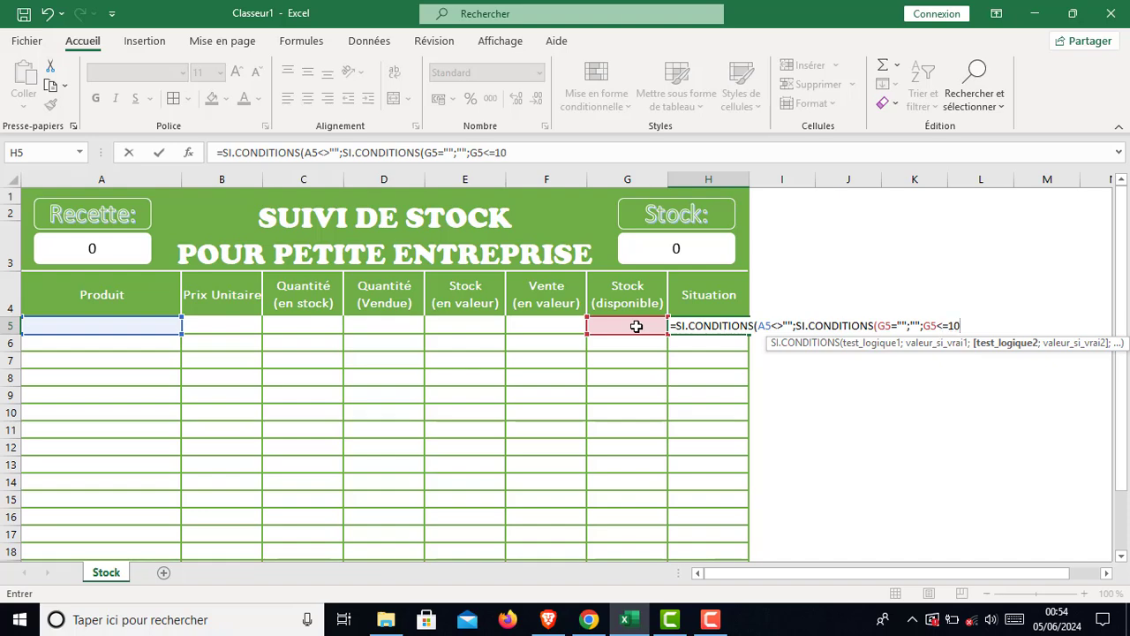
type(";")
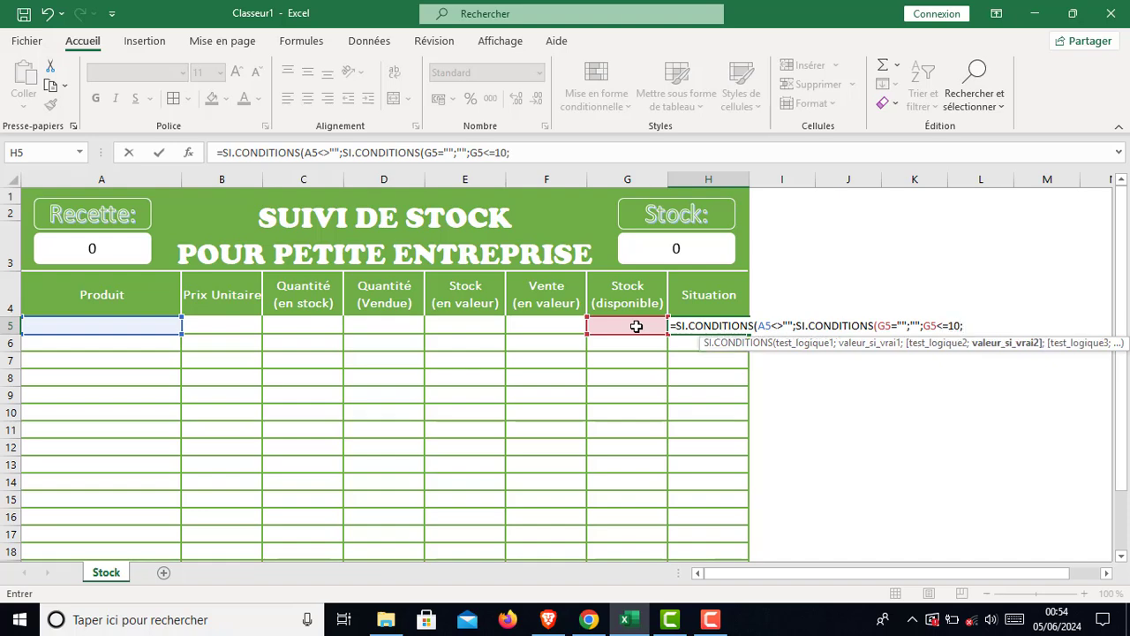
type("\"Passer Comm")
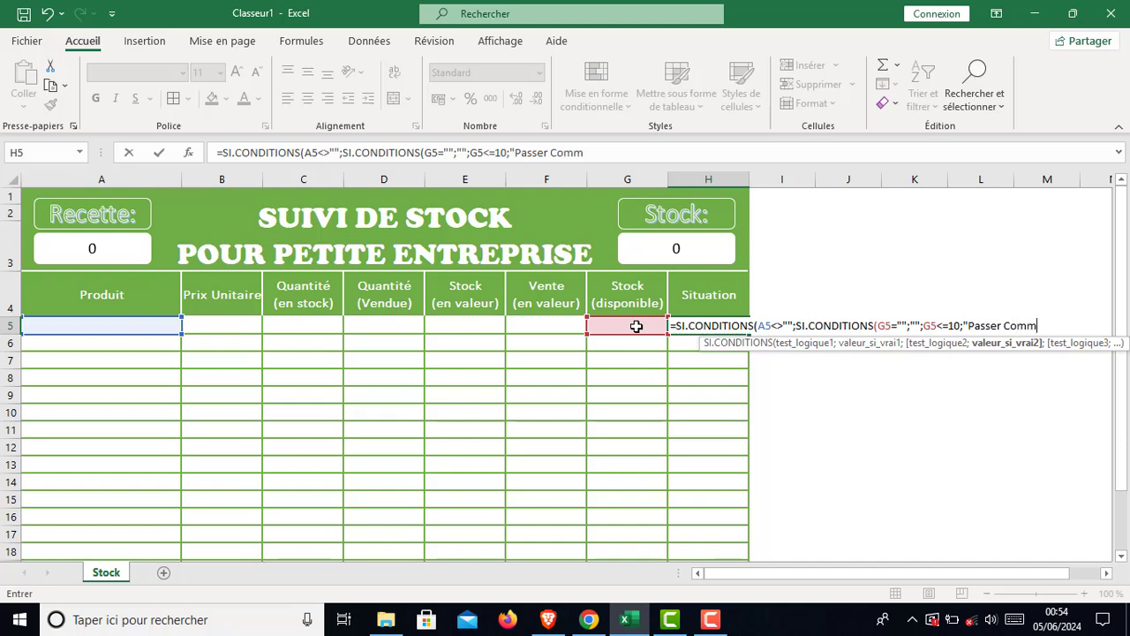
type("ande\")")
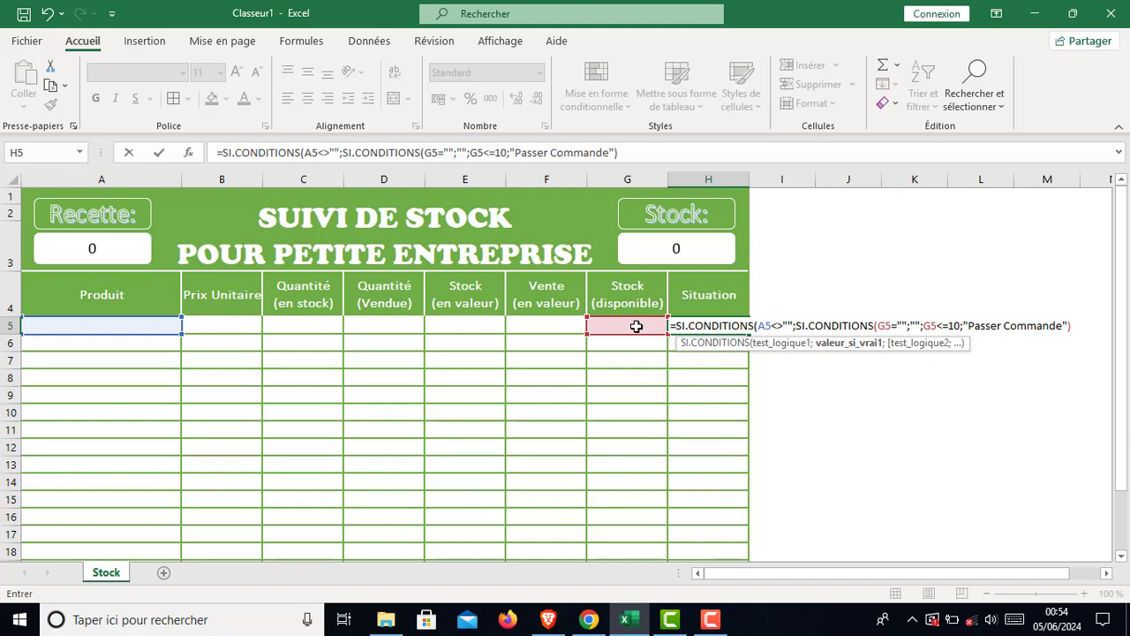
type(")")
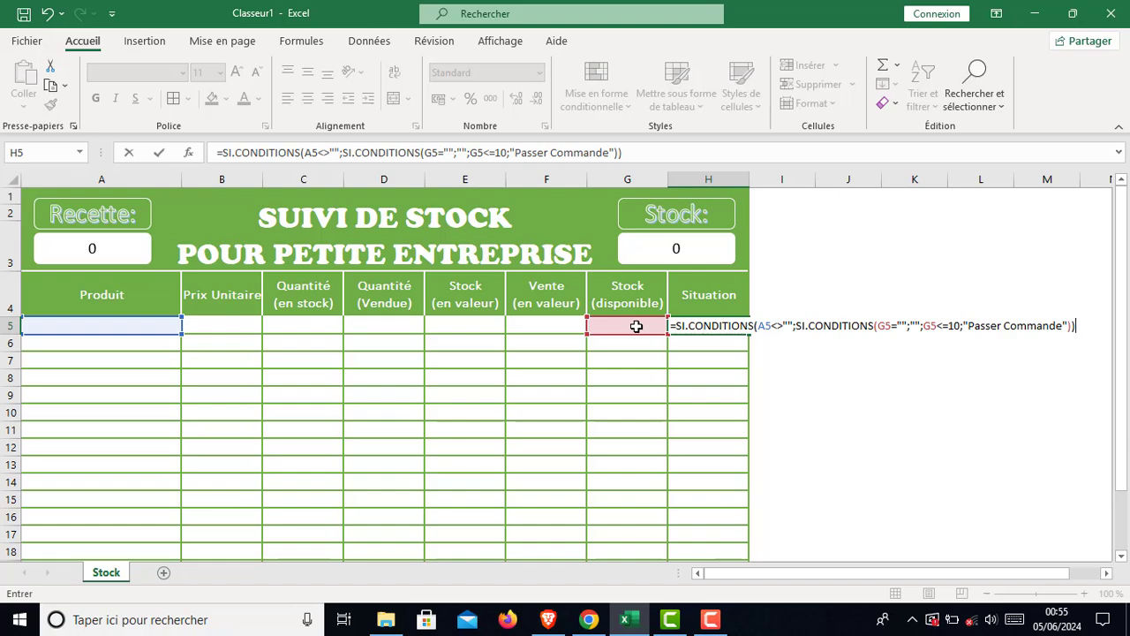
key("Return")
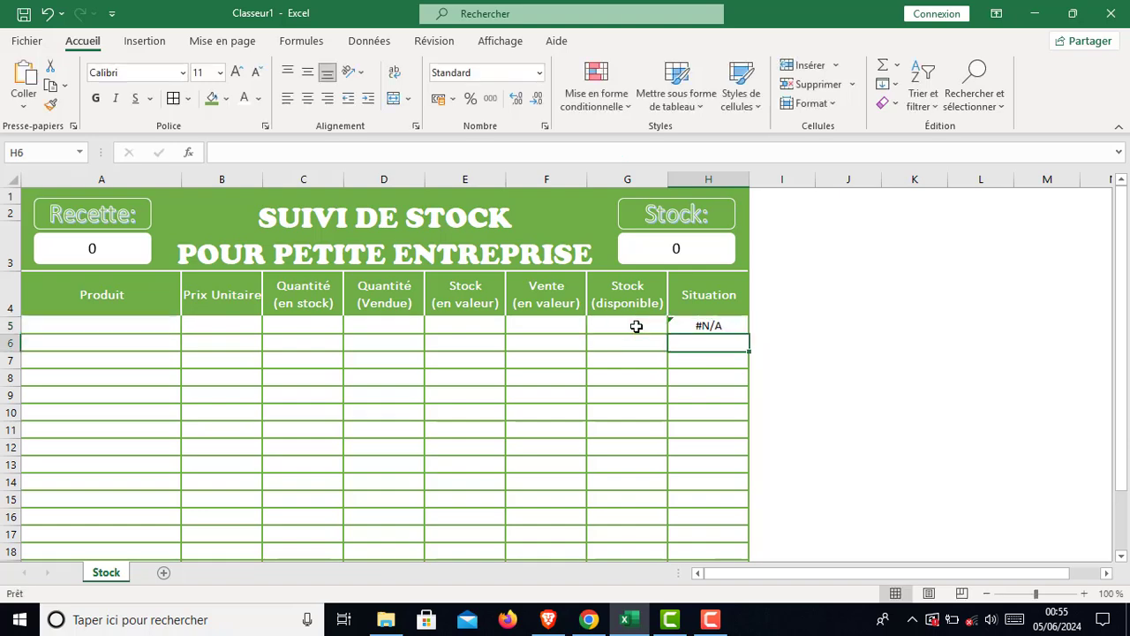
Examine the nested SI.CONDITIONS part of the H5 formula, covering the empty-cell test and the reorder test.
left_click(731, 327)
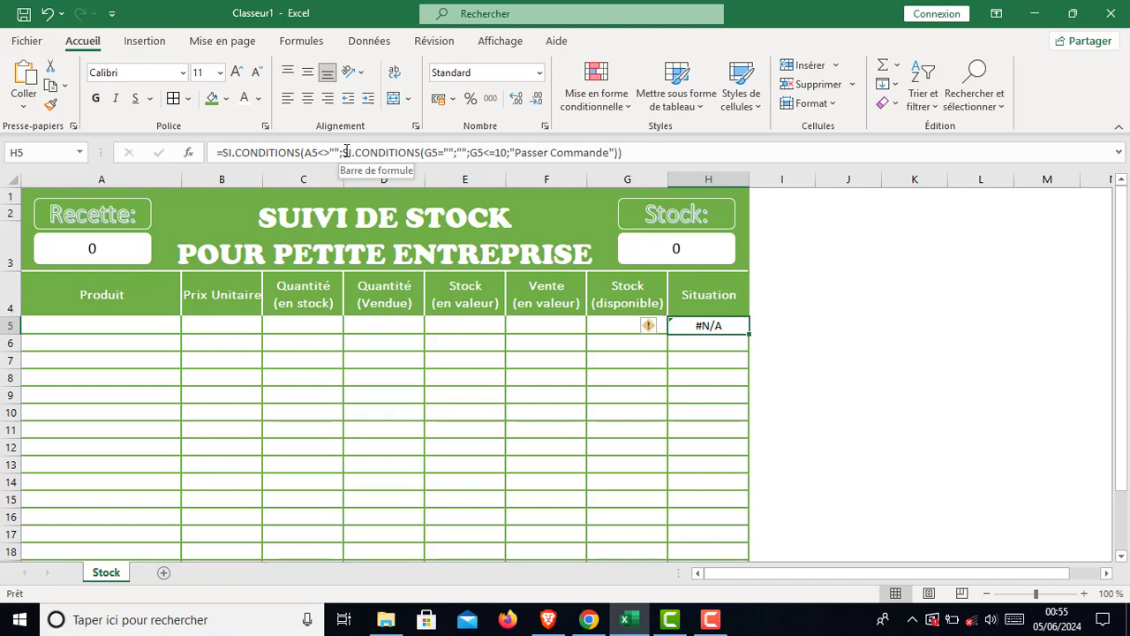
left_click_drag(344, 152, 618, 155)
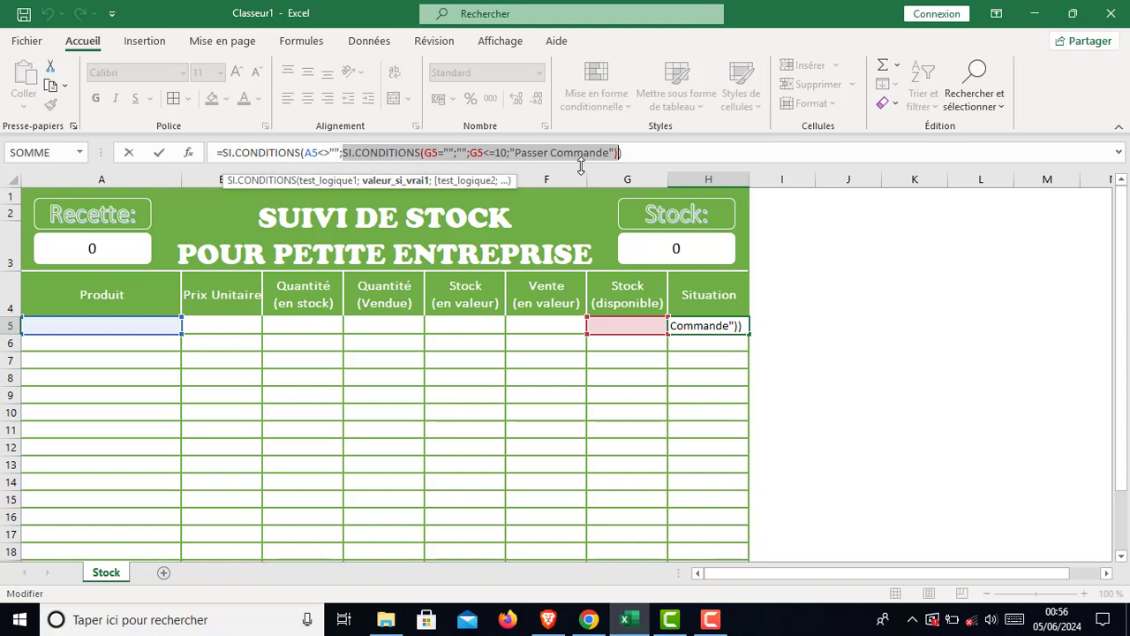
left_click(345, 153)
left_click_drag(345, 153, 621, 155)
left_click_drag(343, 152, 610, 153)
key("Return")
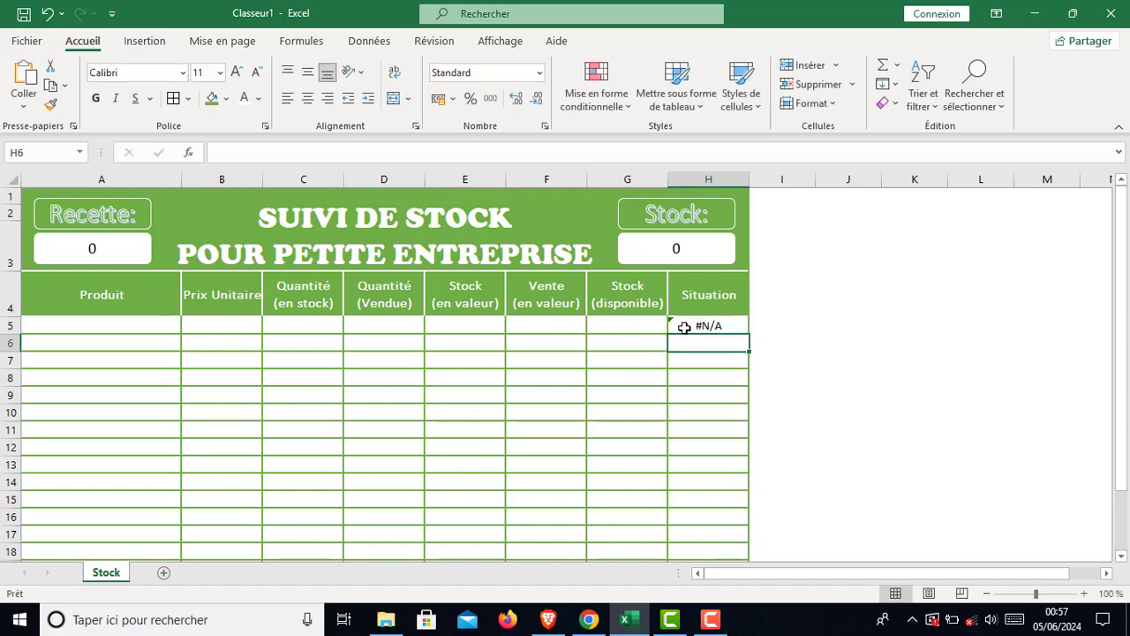
Wrap the H5 formula in SIERREUR with an empty text "" as the value returned on error.
left_click(695, 326)
left_click(228, 152)
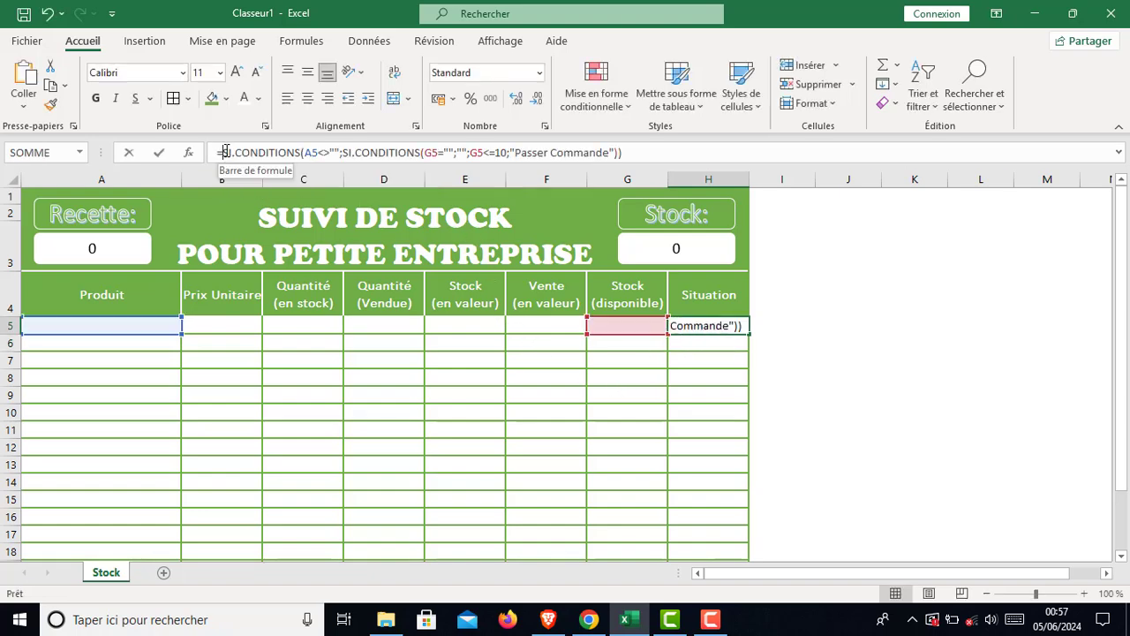
type("si")
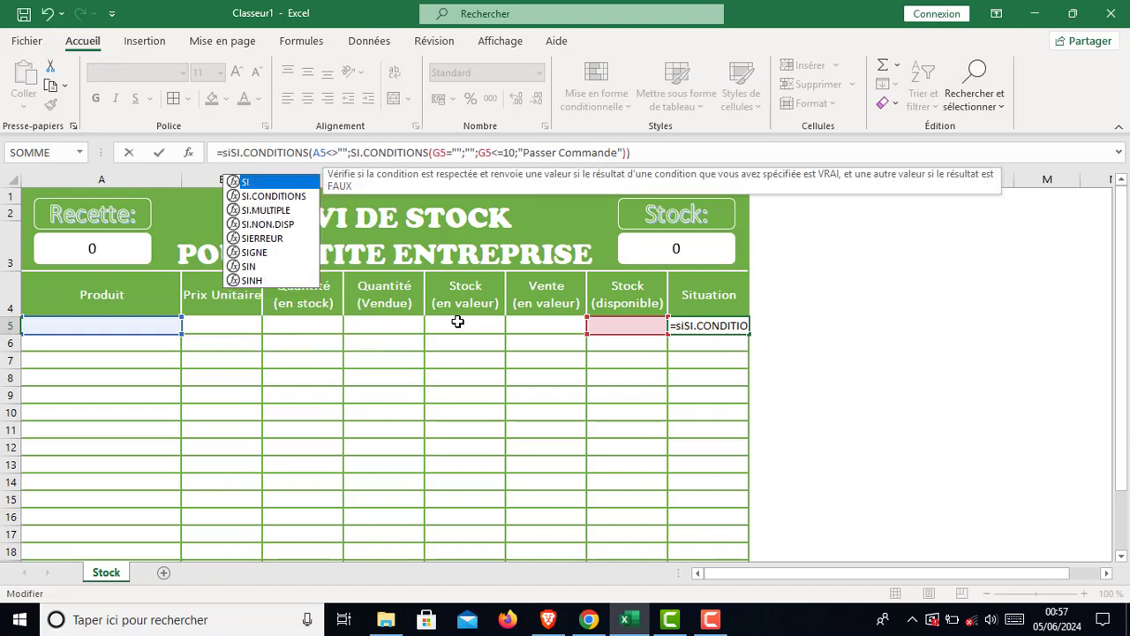
key("Down")
key("Down")
key("Down")
key("Down")
key("Tab")
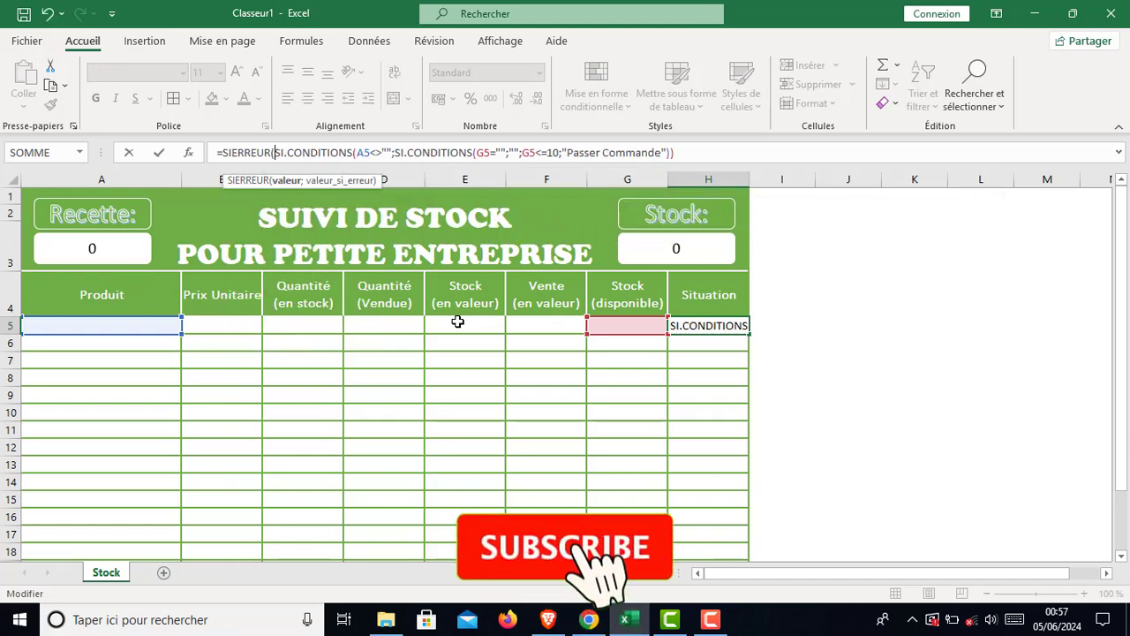
left_click(694, 152)
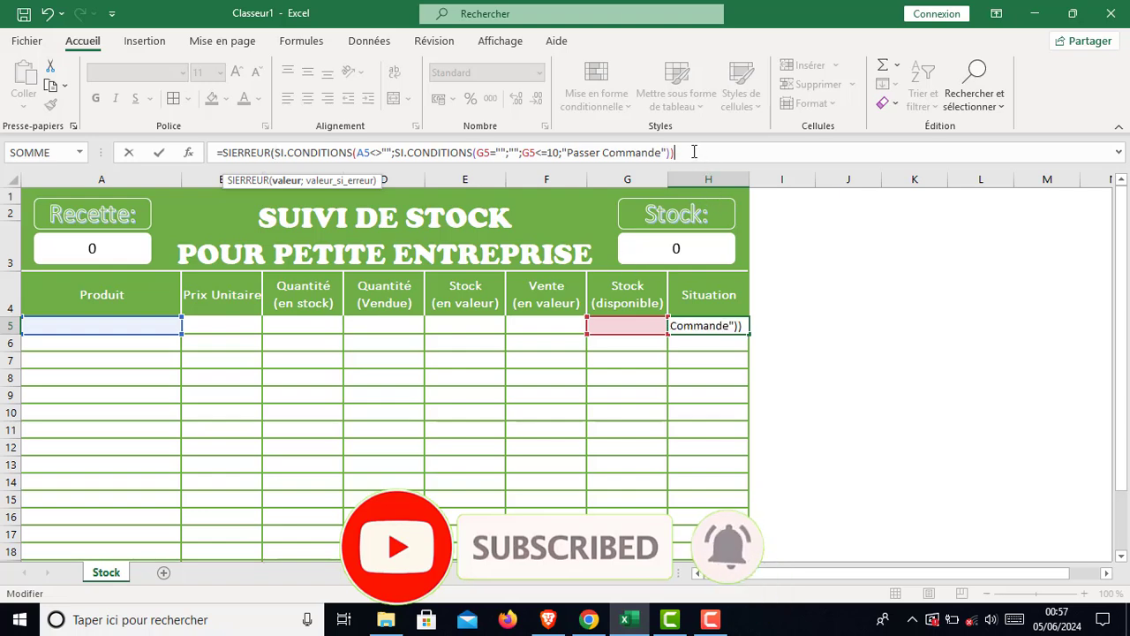
type(";")
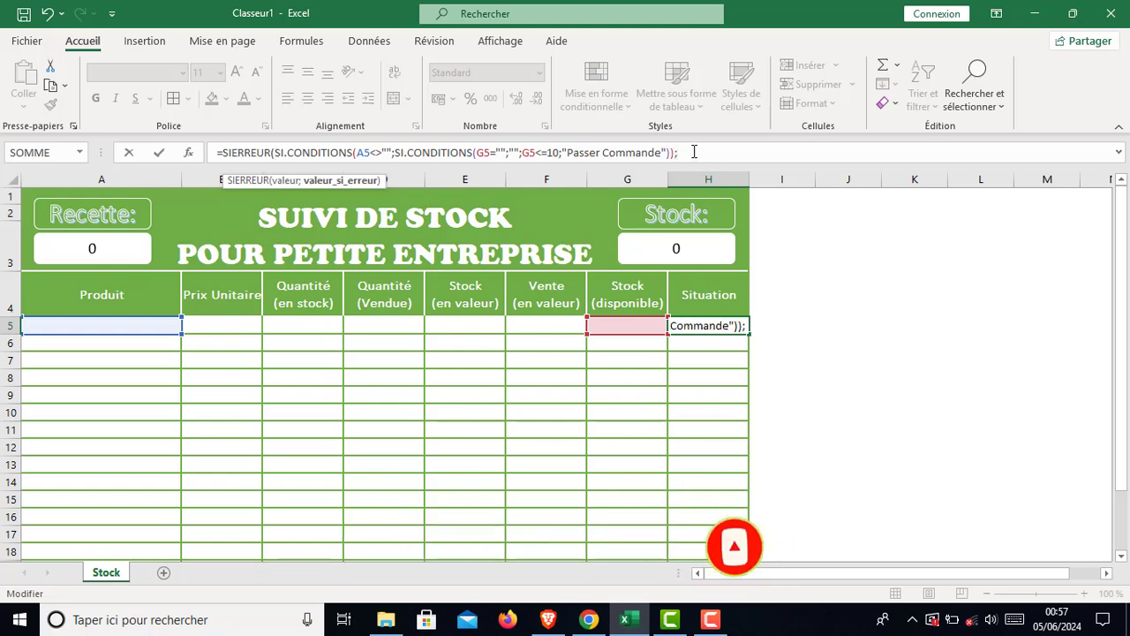
type("\"\"")
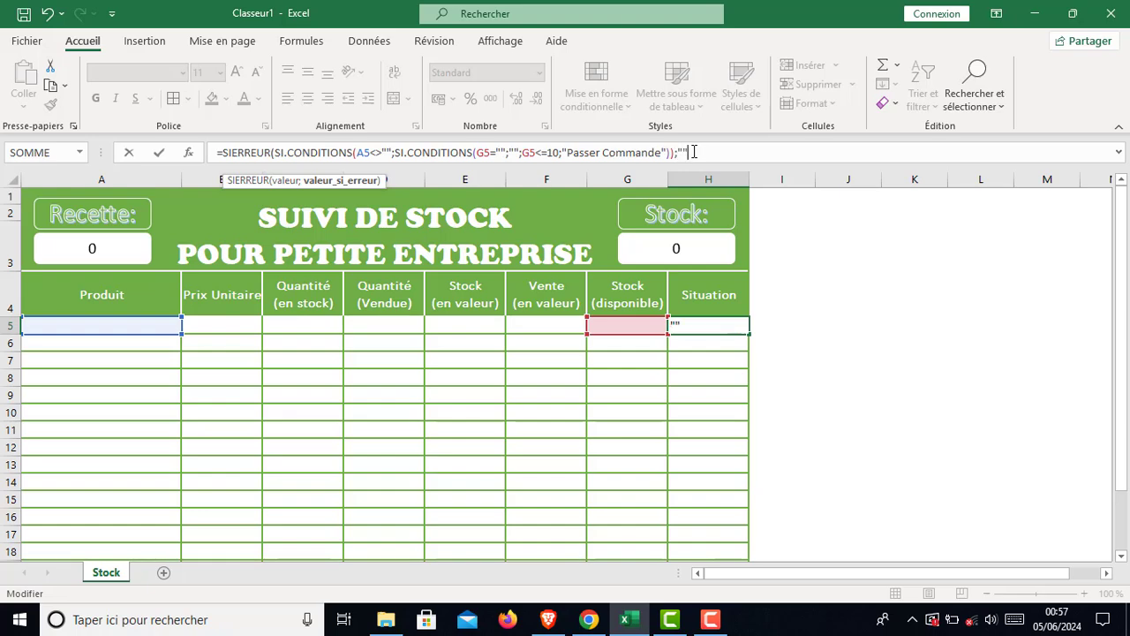
type(")")
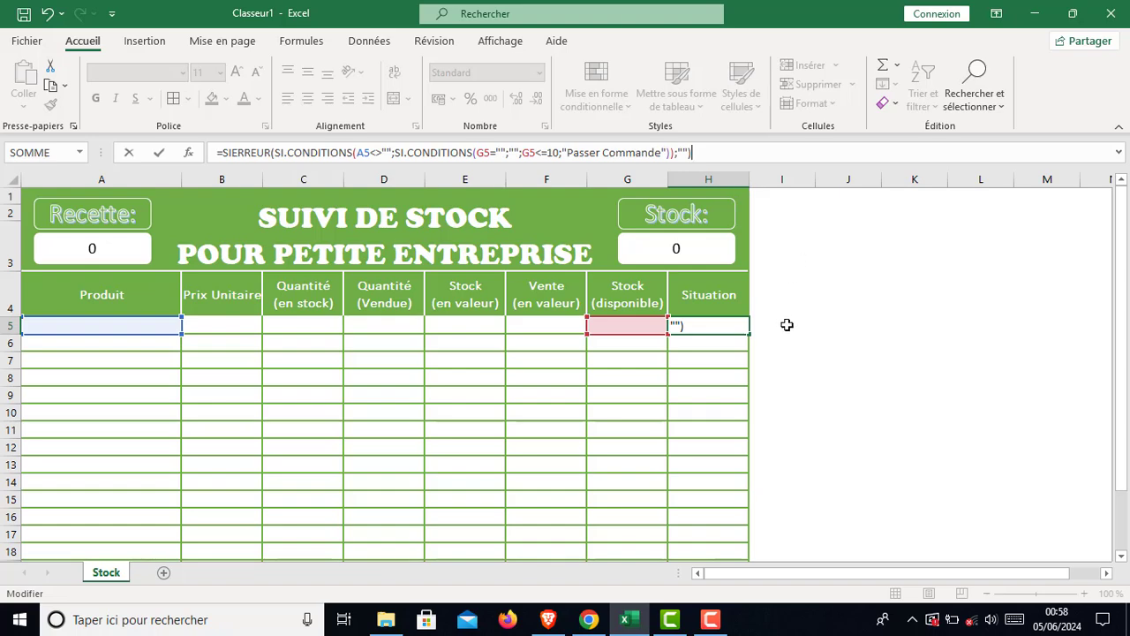
key("Return")
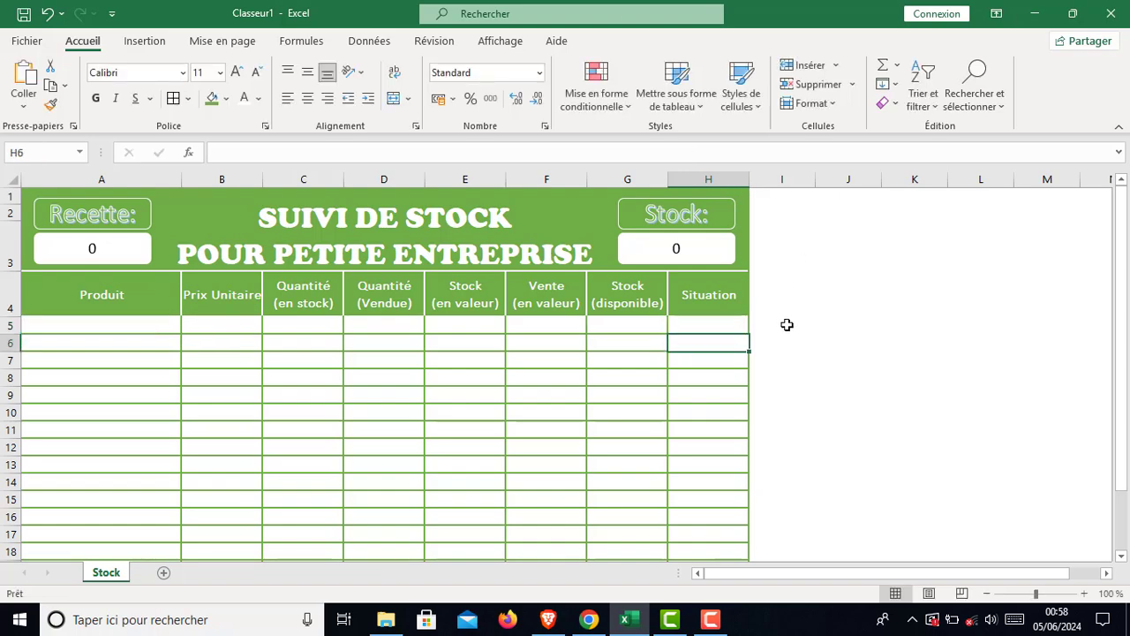
Enter the test product name ddddd in A5, the first row of the "Produit" column.
left_click(706, 325)
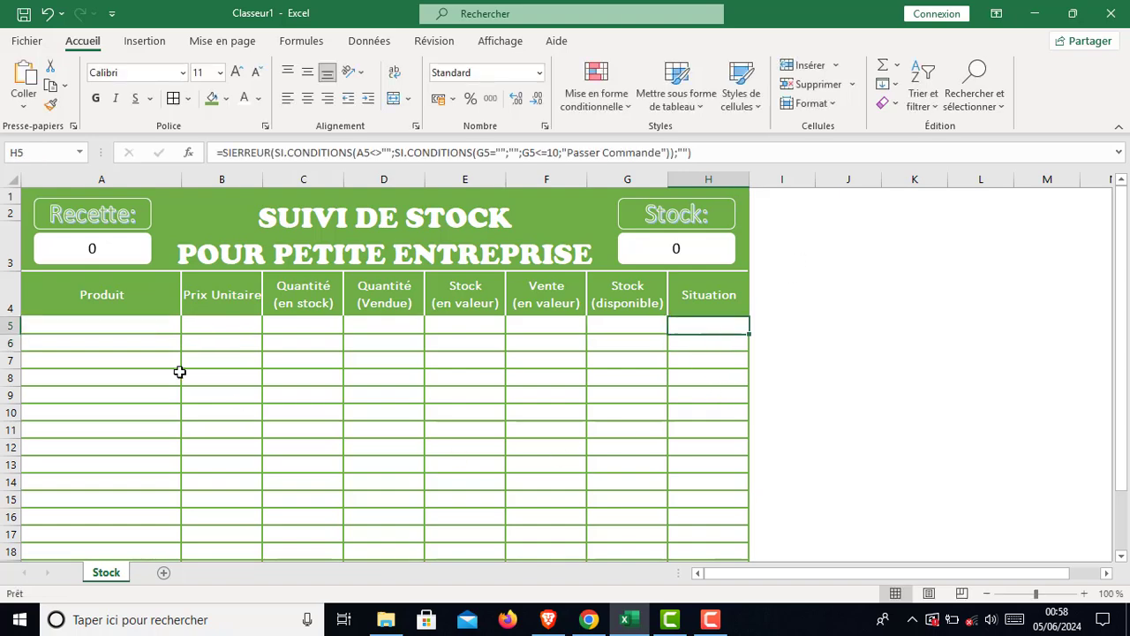
left_click(88, 328)
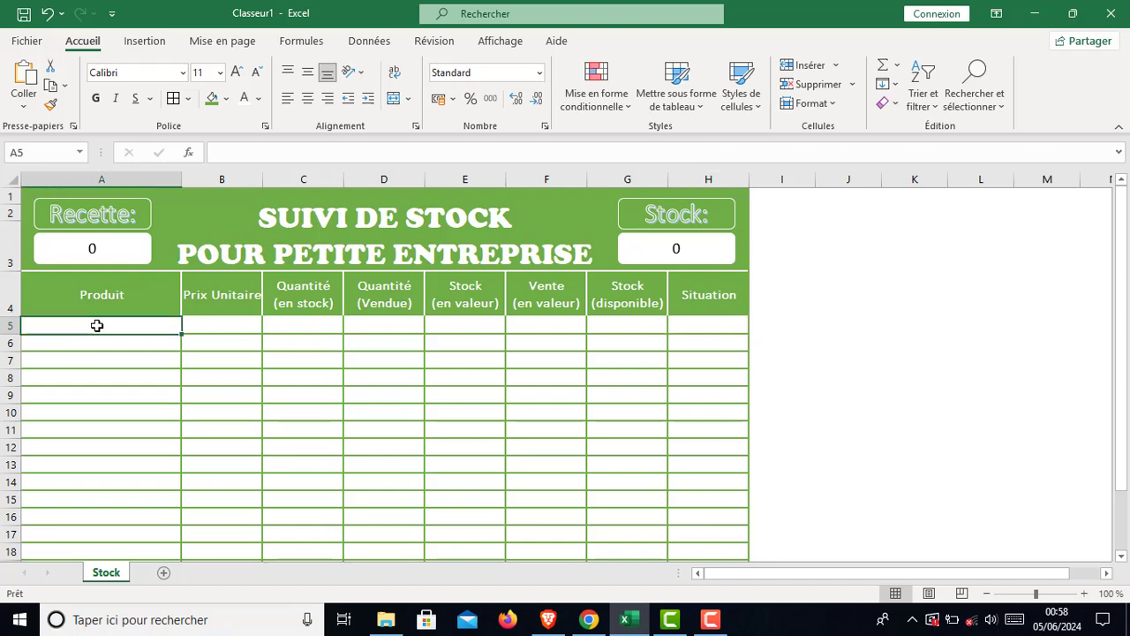
type("ddddd")
key("Return")
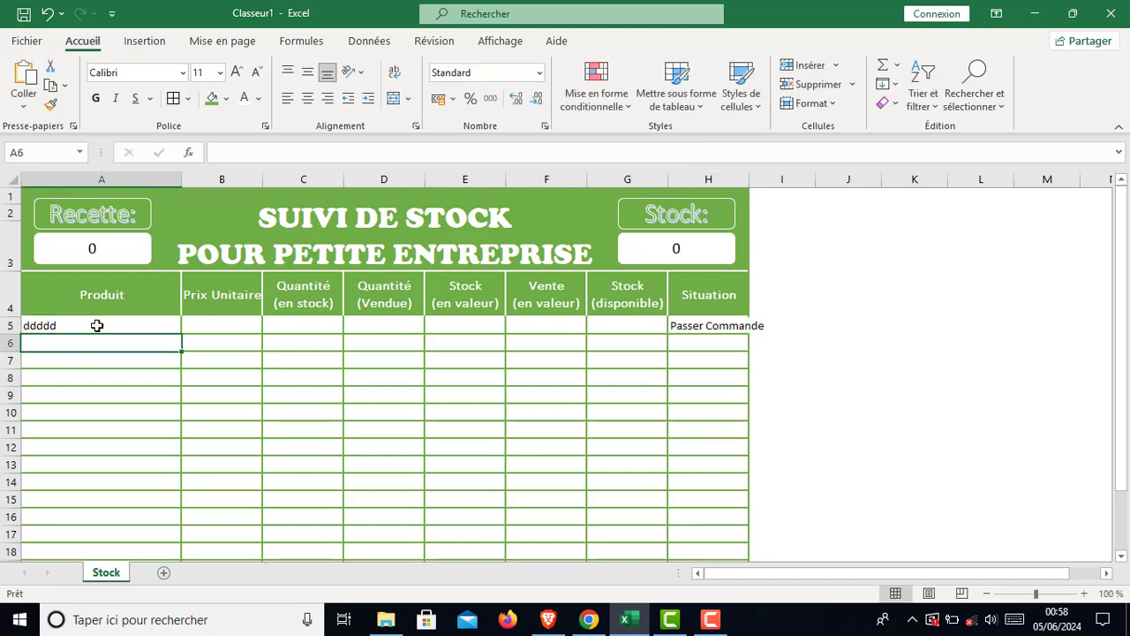
Review the nested SI.CONDITIONS in H5 and the available stock formula in G5 that it depends on.
left_click(707, 327)
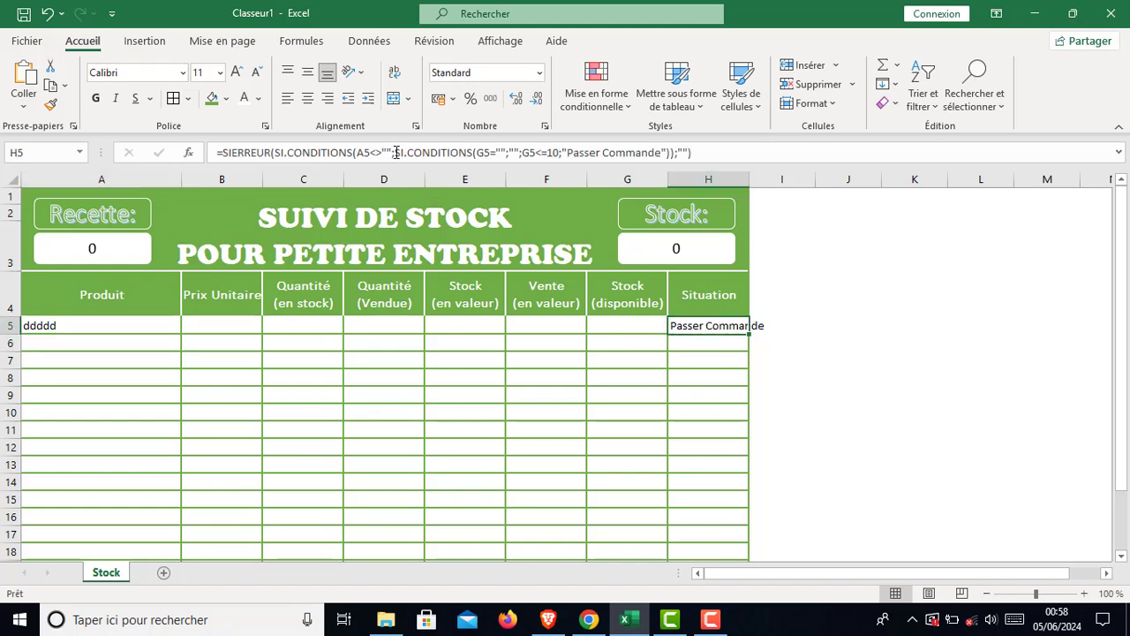
left_click_drag(395, 151, 671, 152)
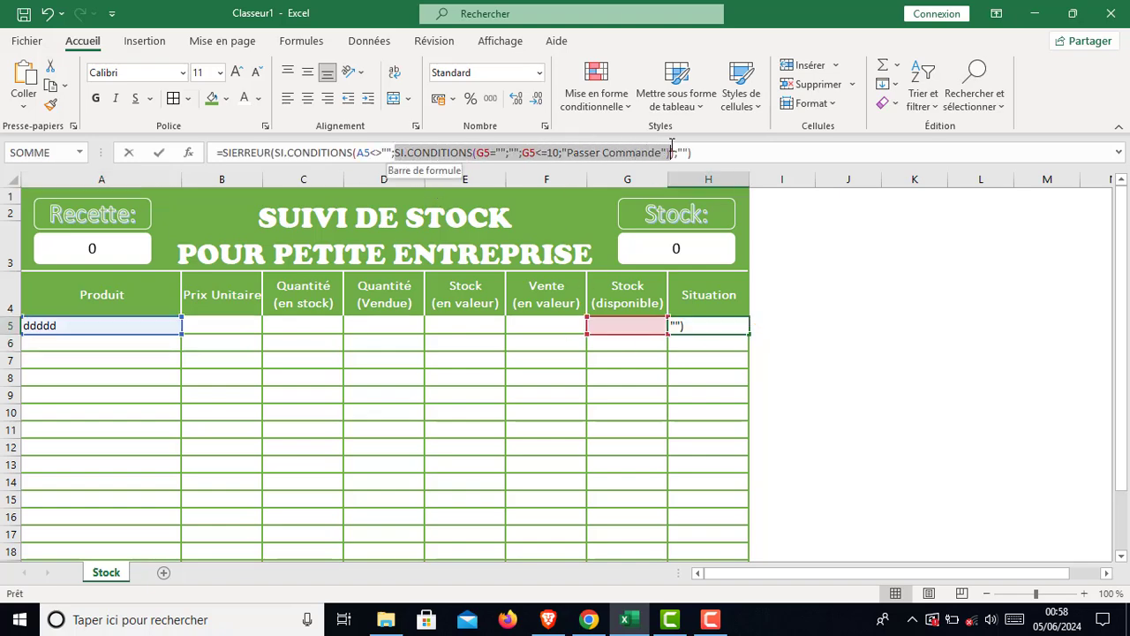
type(")")
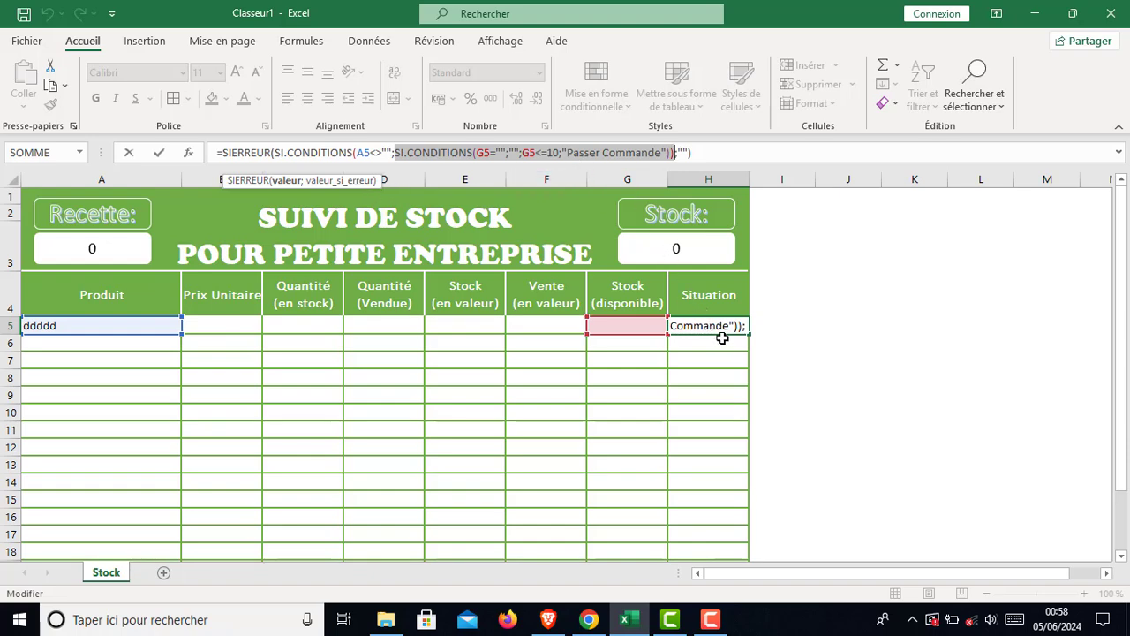
key("Return")
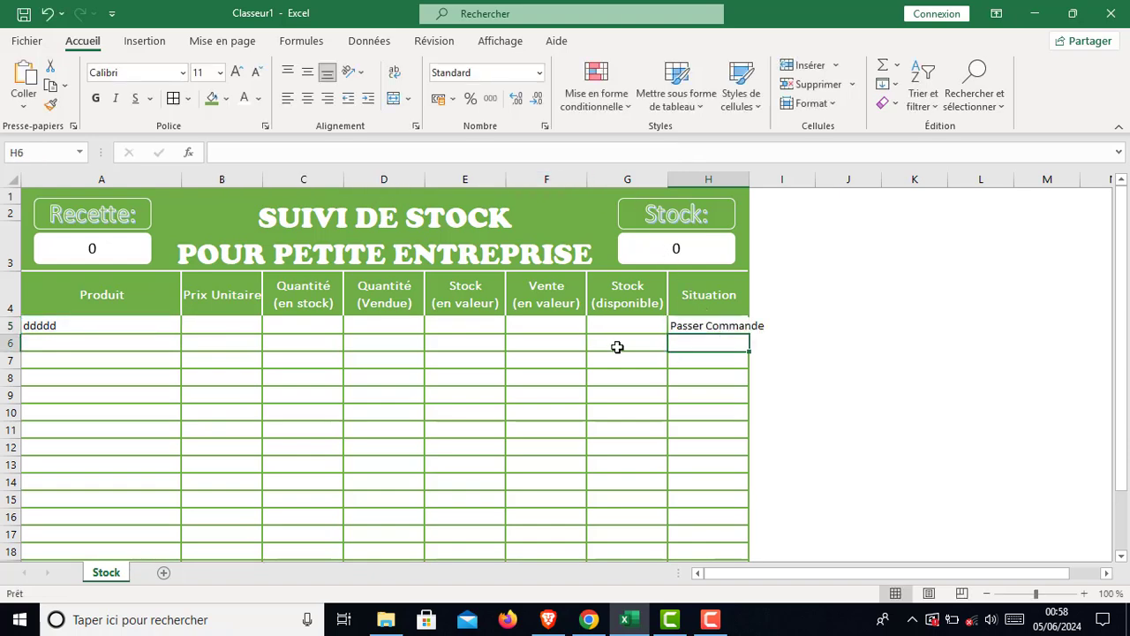
left_click(616, 324)
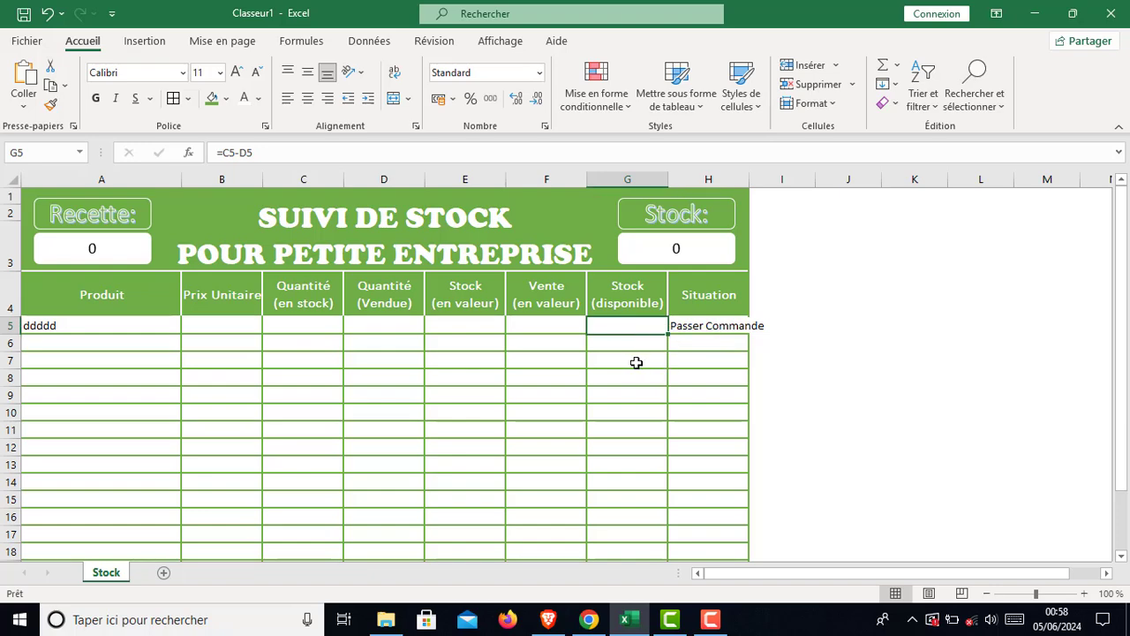
Enter a test quantity in stock of 12 in C5 and a quantity sold of 5 in D5.
left_click(314, 324)
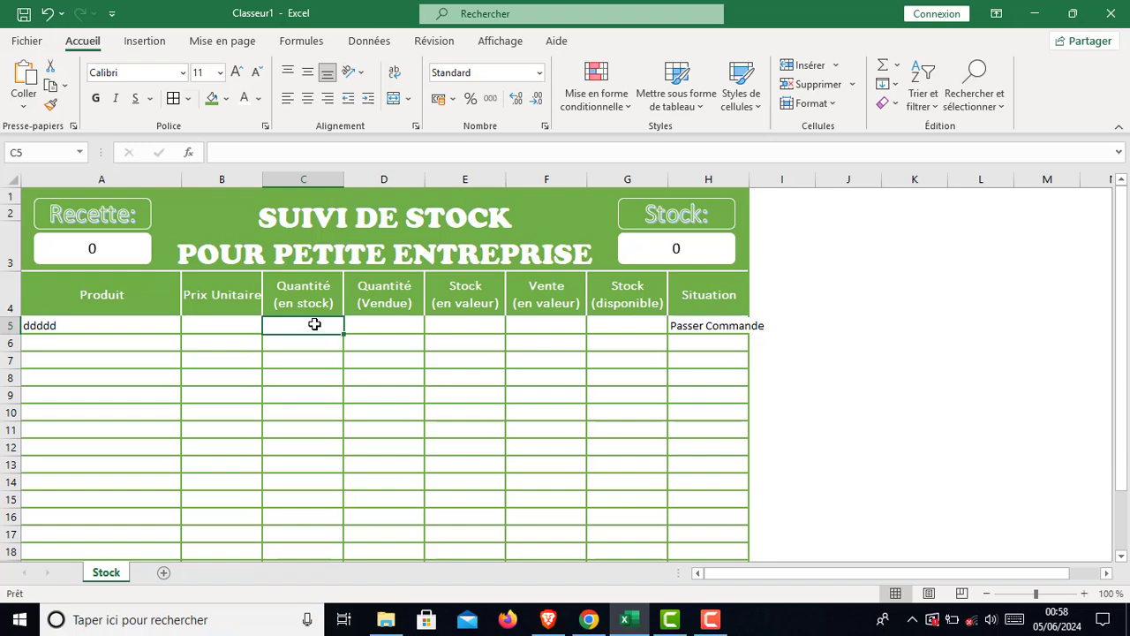
type("1")
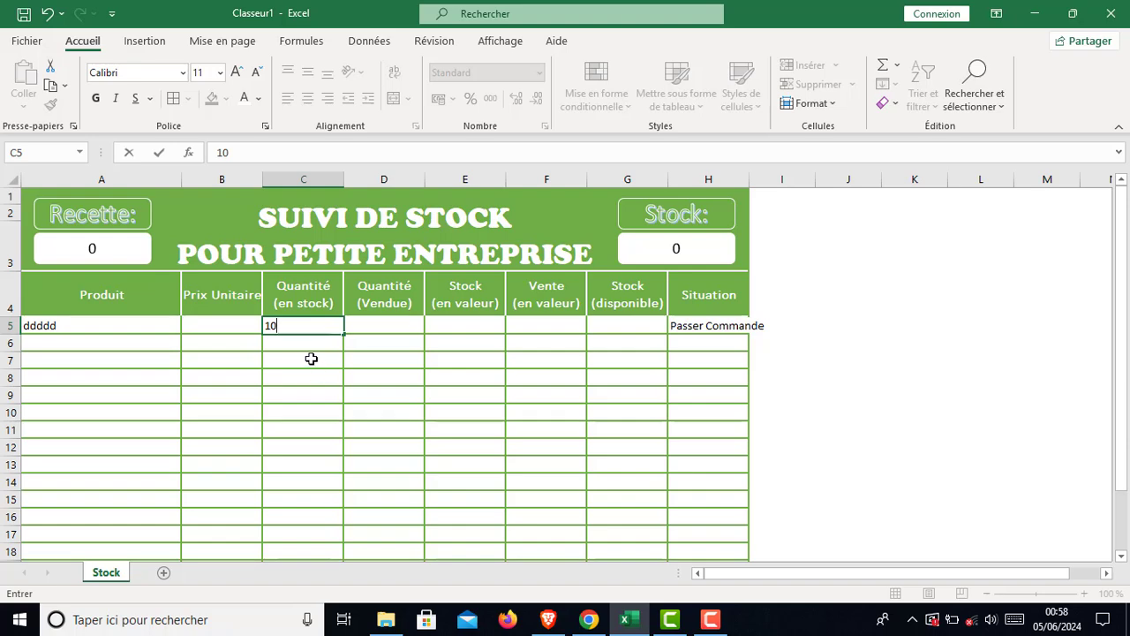
type("0")
key("BackSpace")
type("2")
left_click(309, 359)
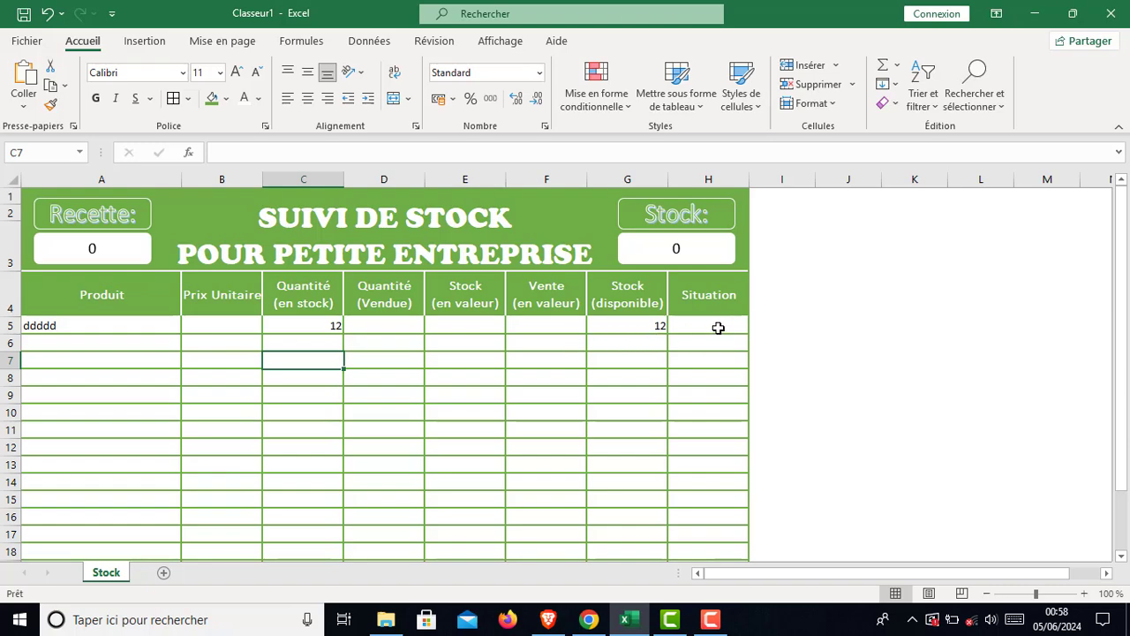
left_click(383, 325)
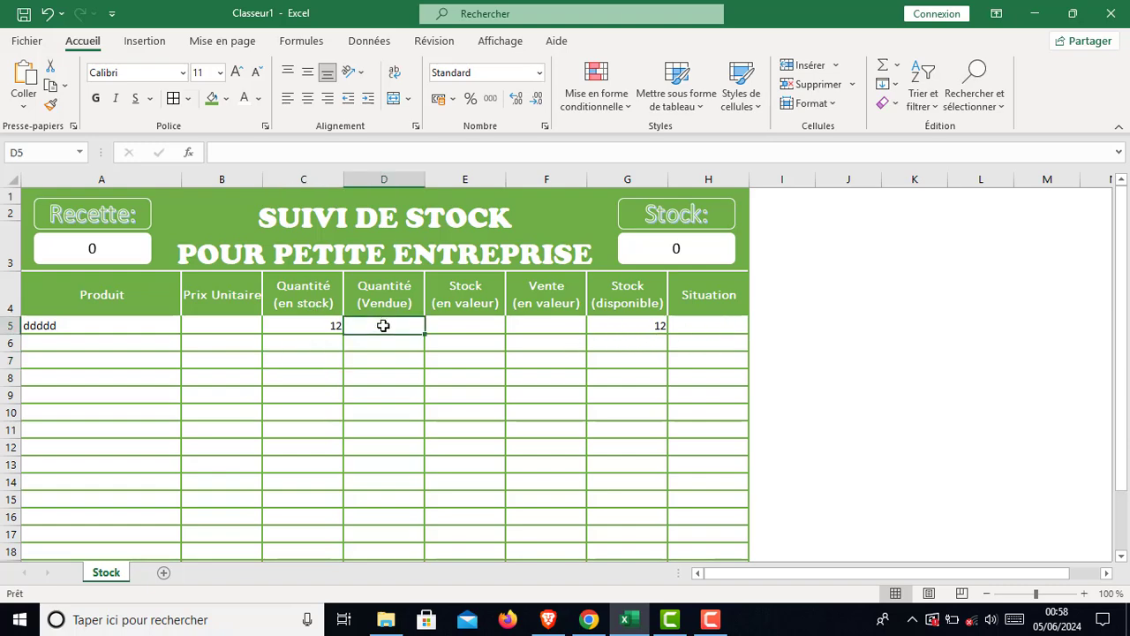
type("5")
key("Return")
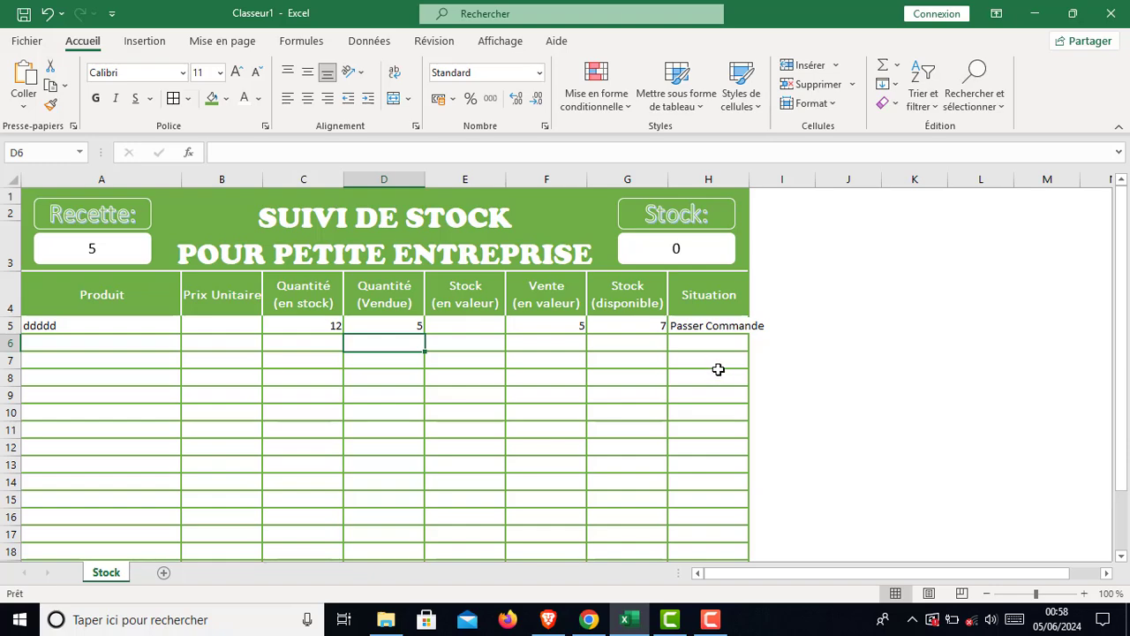
Widen the "Situation" column to fit its text and fill the H5 formula down to H24, the last table row.
left_click_drag(749, 178, 784, 179)
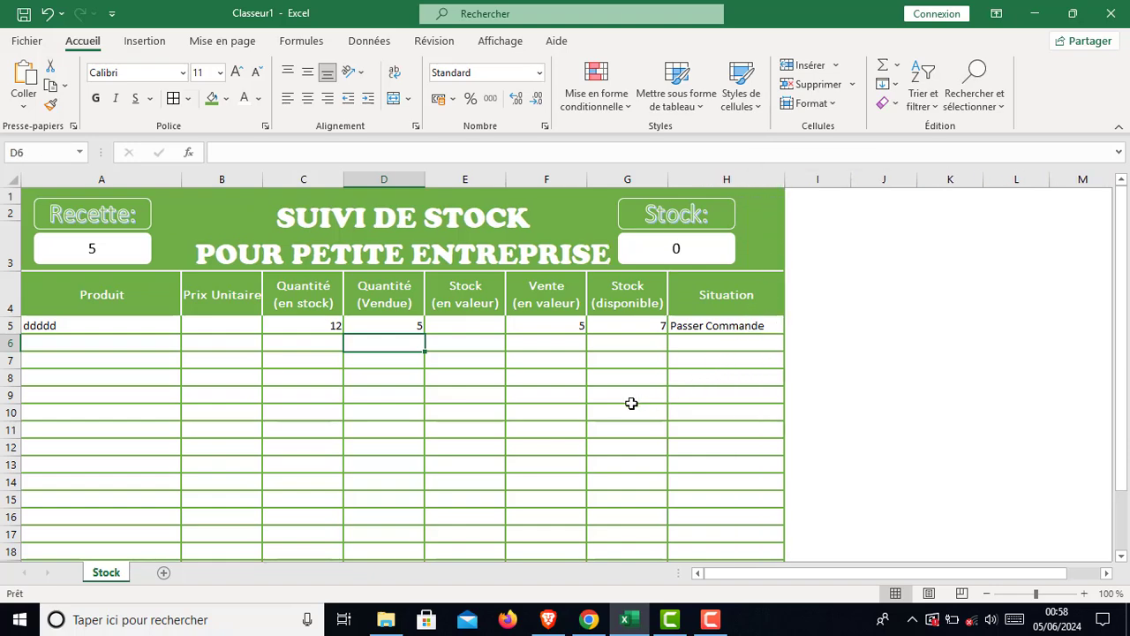
left_click(724, 323)
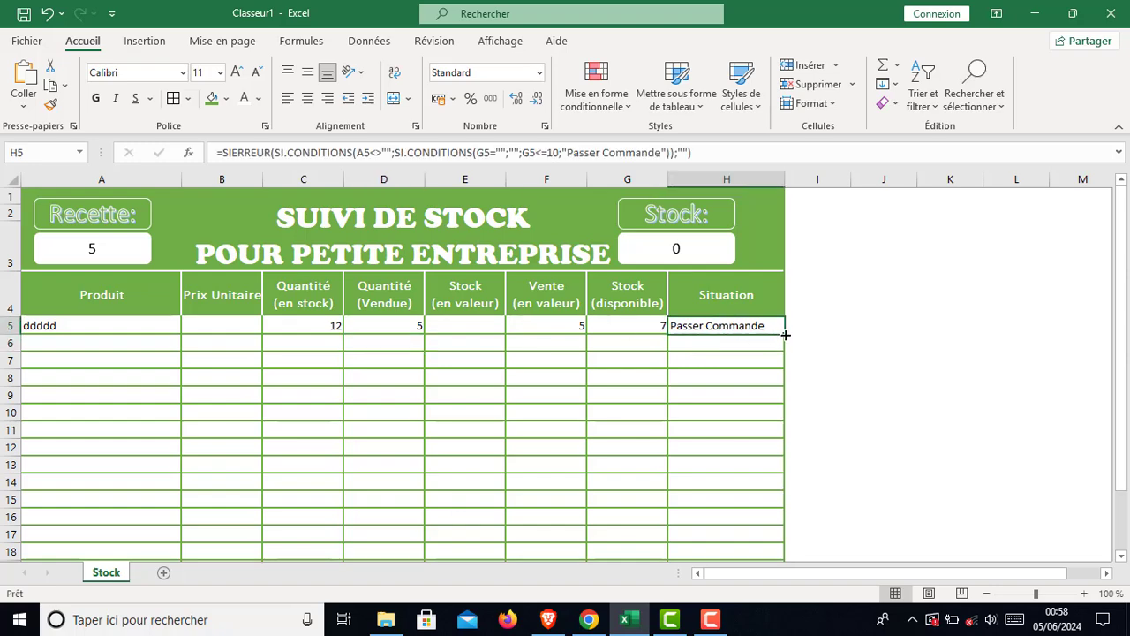
left_click_drag(783, 334, 754, 535)
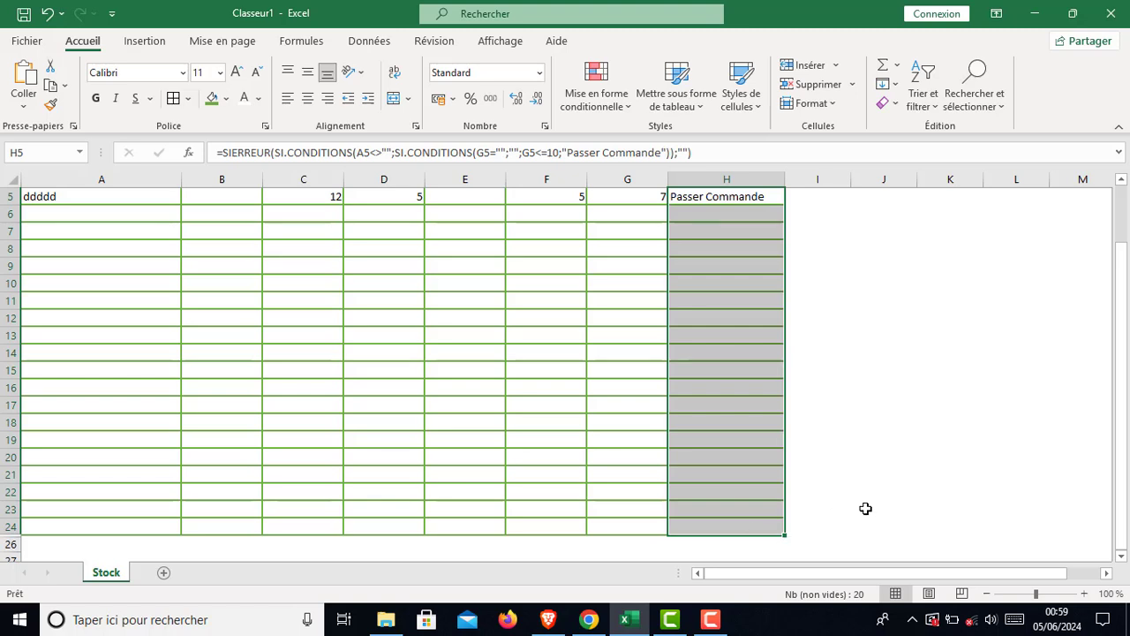
scroll(864, 509, "up", 2)
left_click(734, 410)
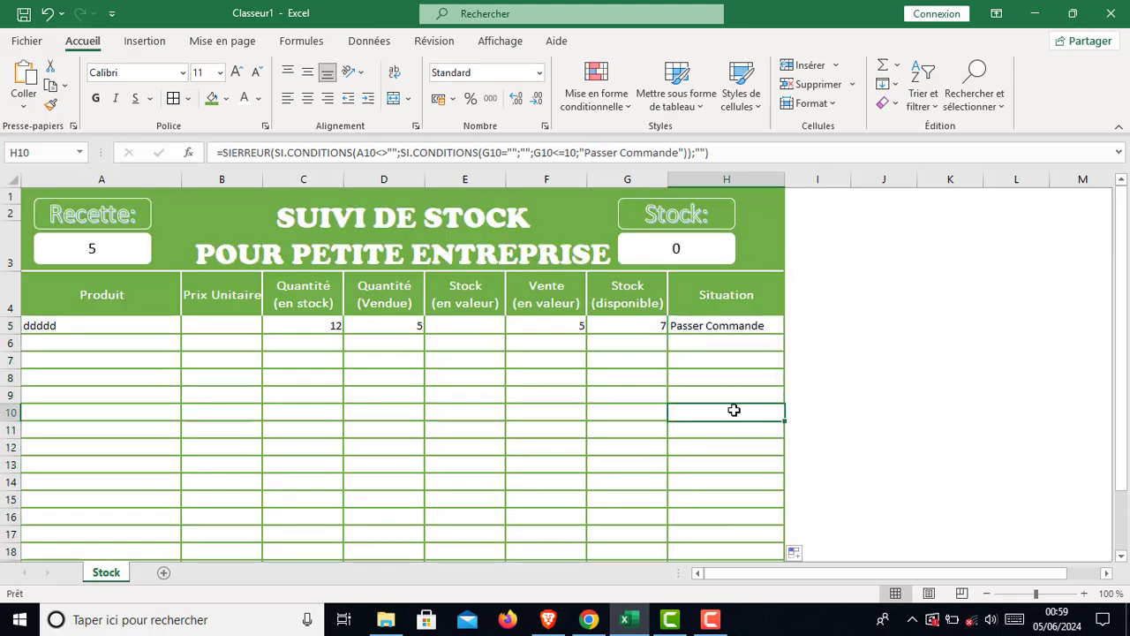
Clear the test quantities in C5 and D5 and the test product name in A5.
left_click(330, 332)
key("Delete")
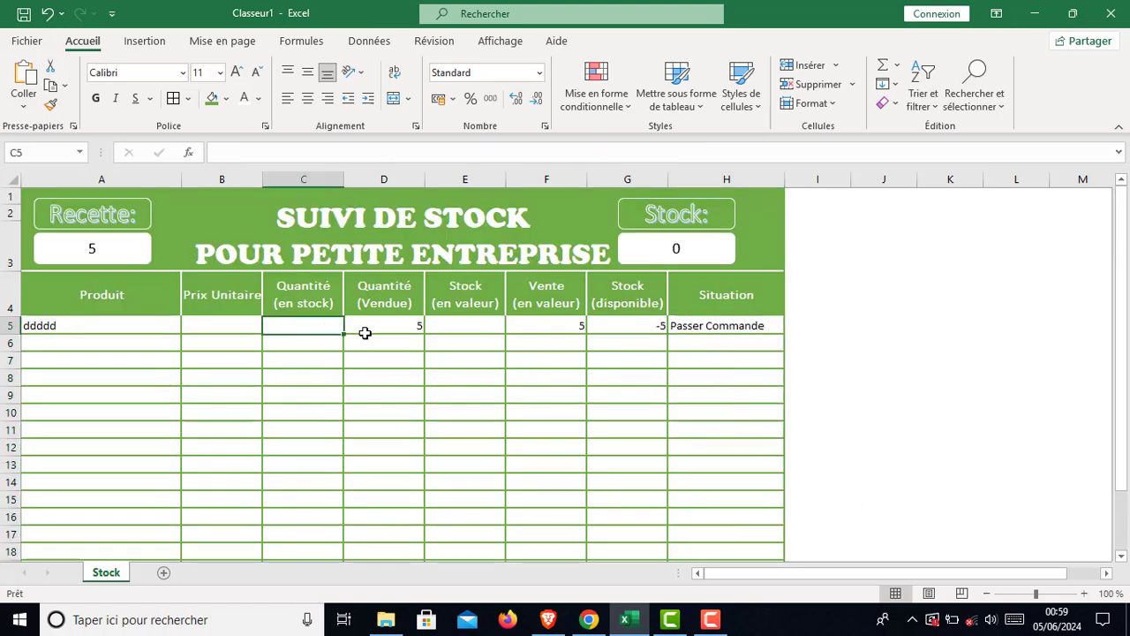
left_click(367, 329)
key("Delete")
left_click(378, 411)
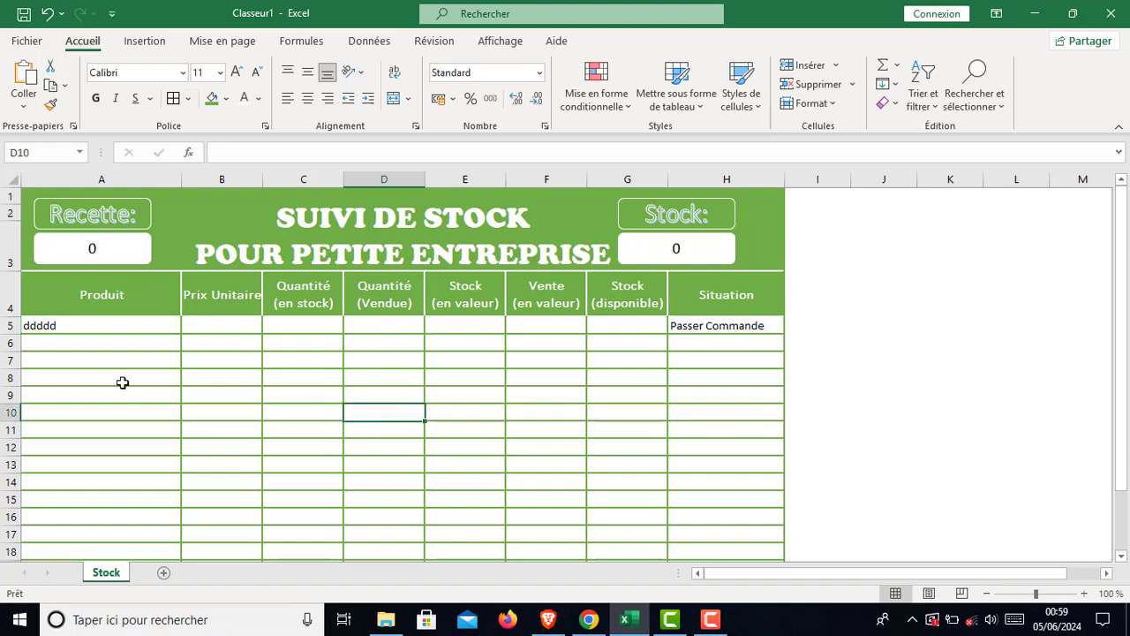
left_click(100, 324)
key("Delete")
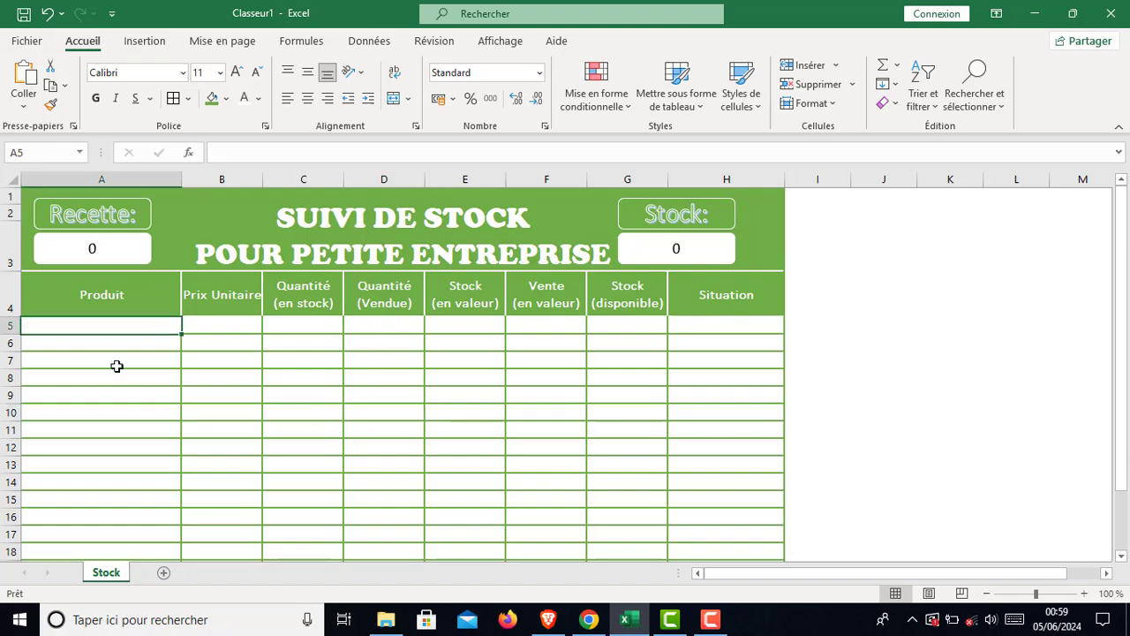
left_click(116, 362)
left_click(115, 398)
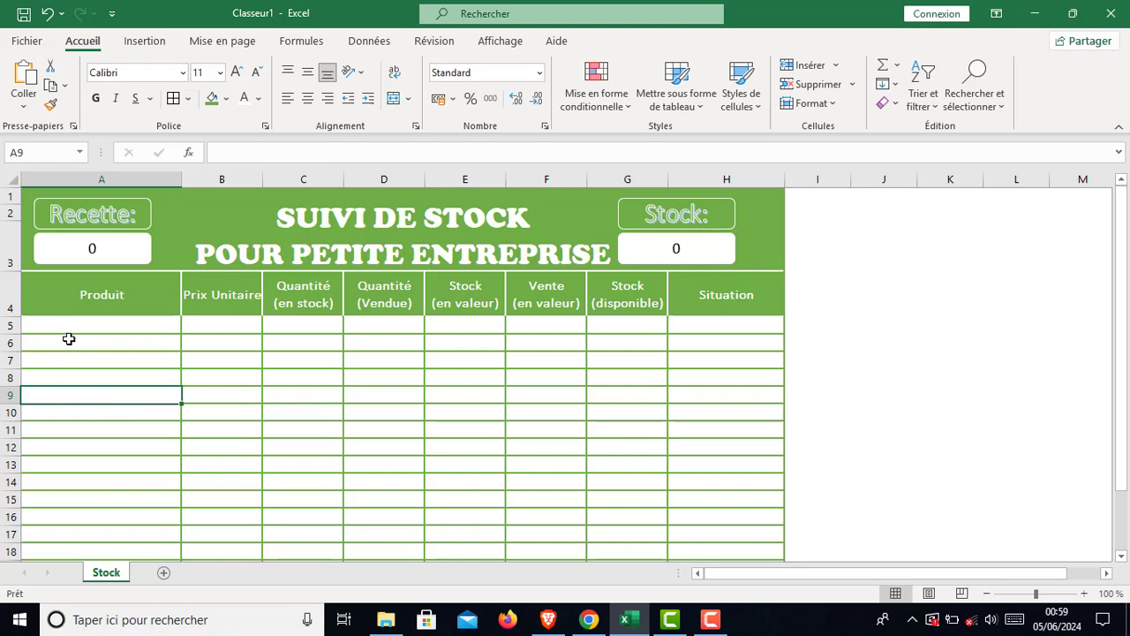
Shade table row 6 from A6 to H6 with the lightest green theme fill colour.
left_click_drag(47, 339, 703, 343)
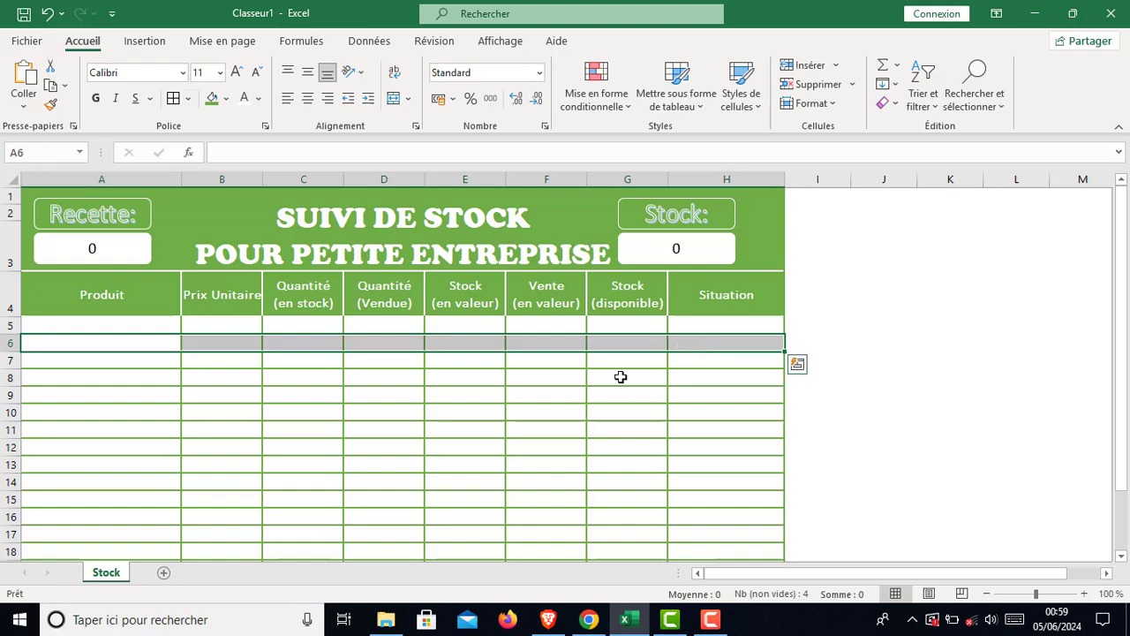
left_click(226, 98)
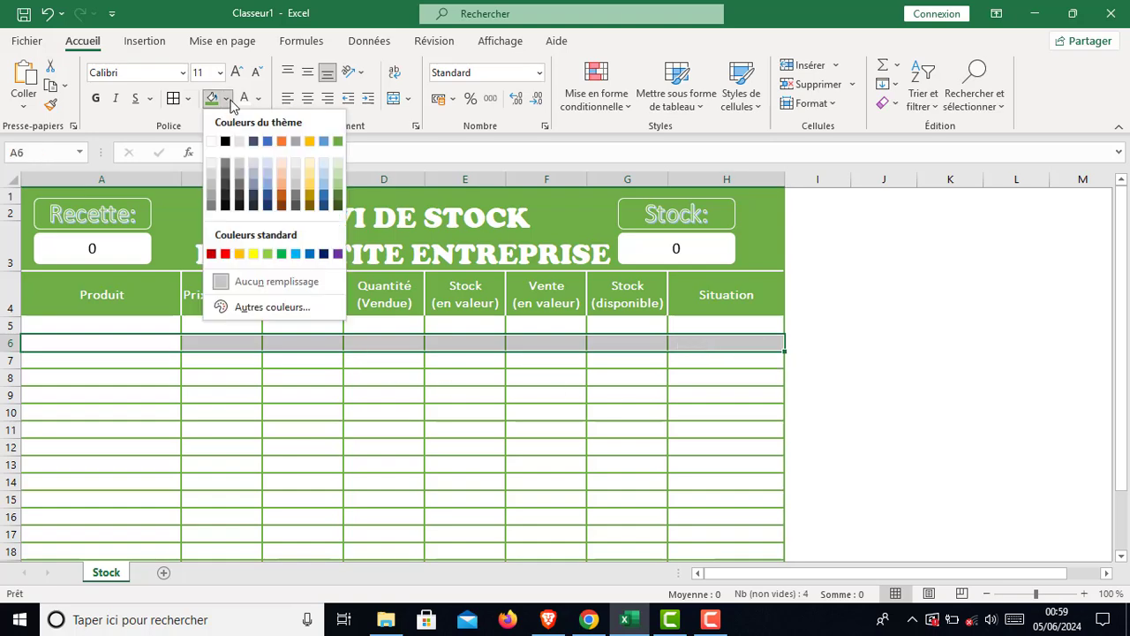
left_click(338, 165)
left_click(259, 395)
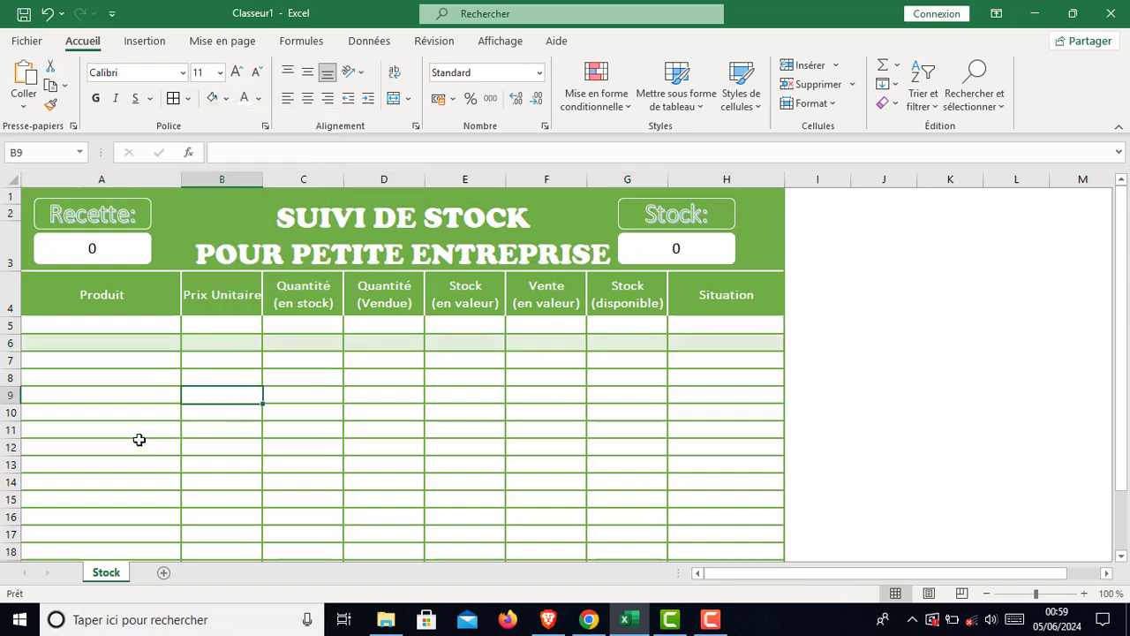
Copy the alternating white and green formatting of A5:H6 onto rows 7 and 8 with the format painter.
mouse_move(37, 324)
left_mouse_down()
mouse_move(703, 331)
mouse_move(707, 342)
left_mouse_up()
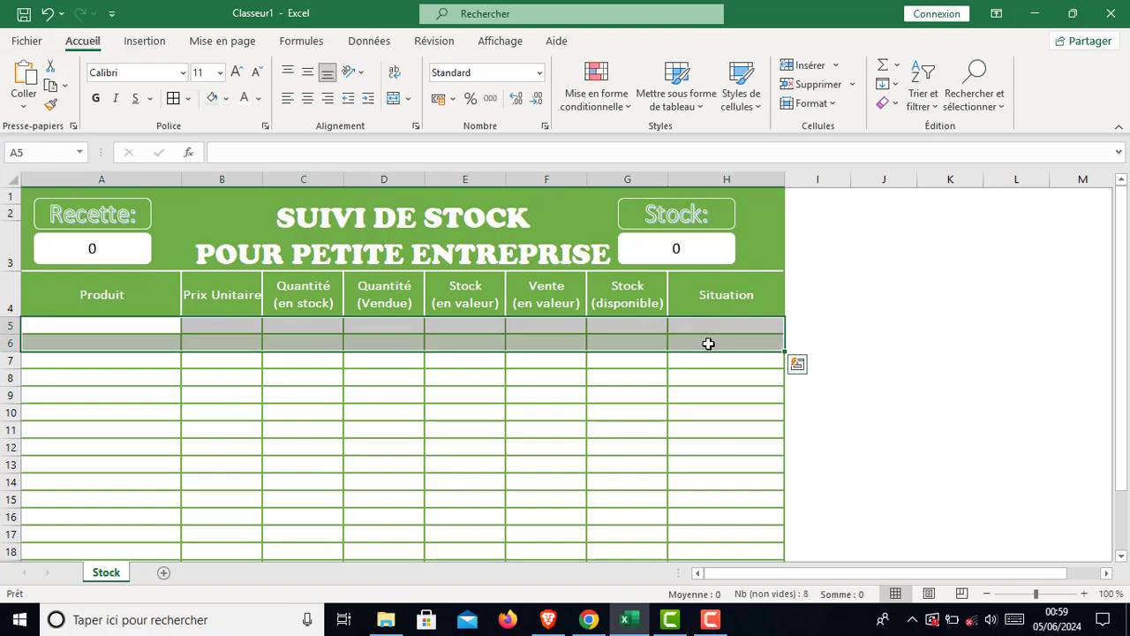
left_click(51, 106)
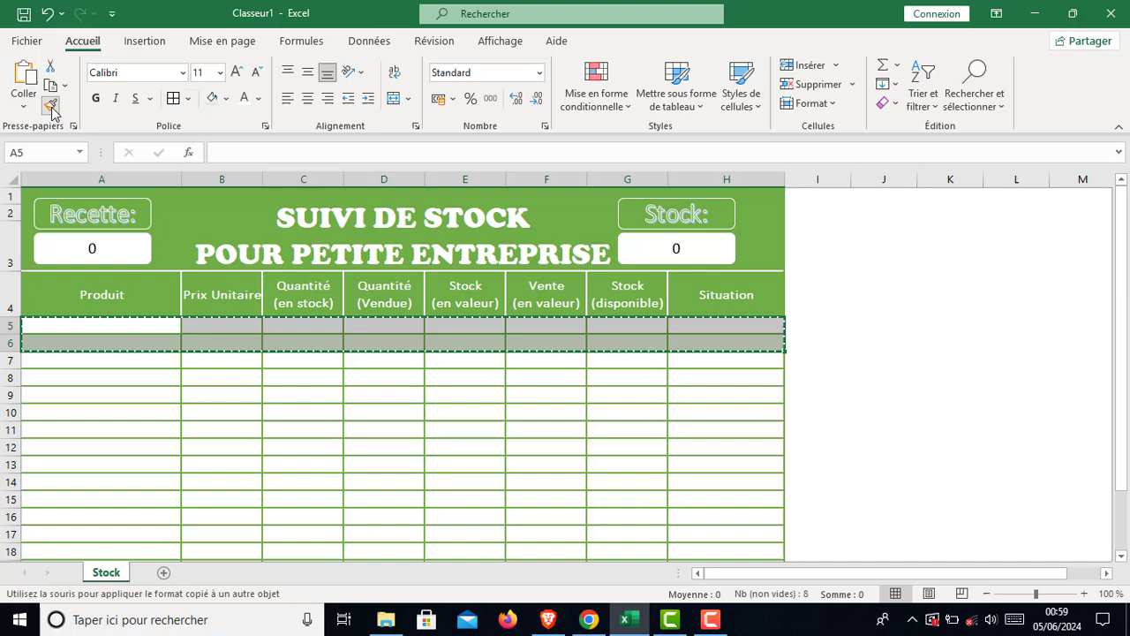
left_click(39, 360)
left_click(138, 437)
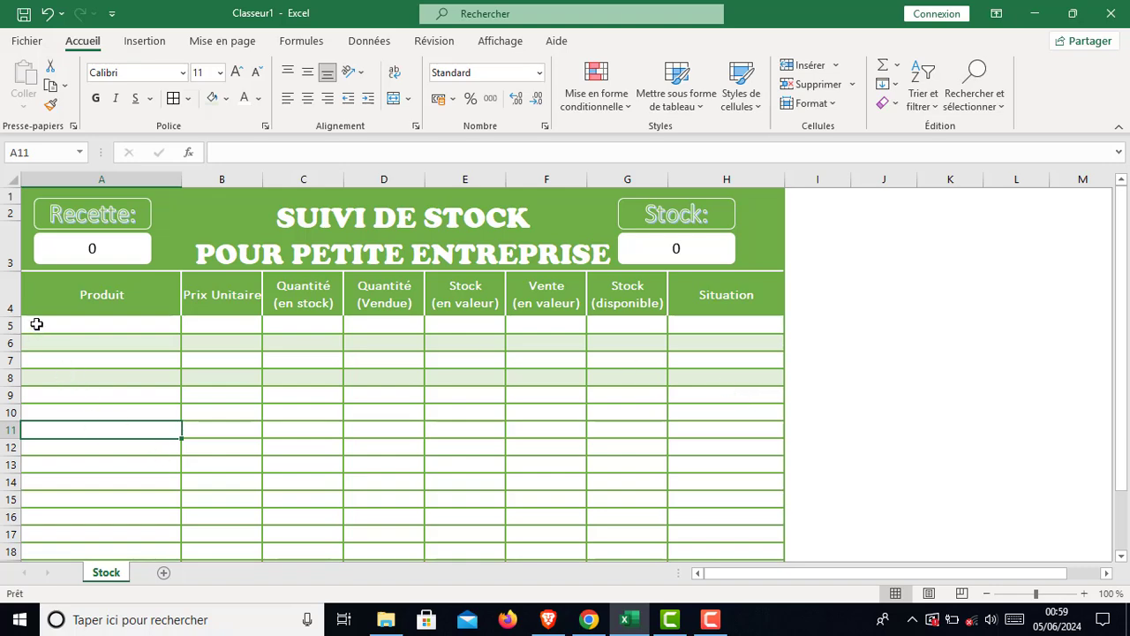
Copy the banded formatting of A5:H8 onto rows 9 to 12 with the format painter.
mouse_move(36, 324)
left_mouse_down()
mouse_move(132, 361)
mouse_move(418, 393)
mouse_move(711, 391)
mouse_move(740, 377)
left_mouse_up()
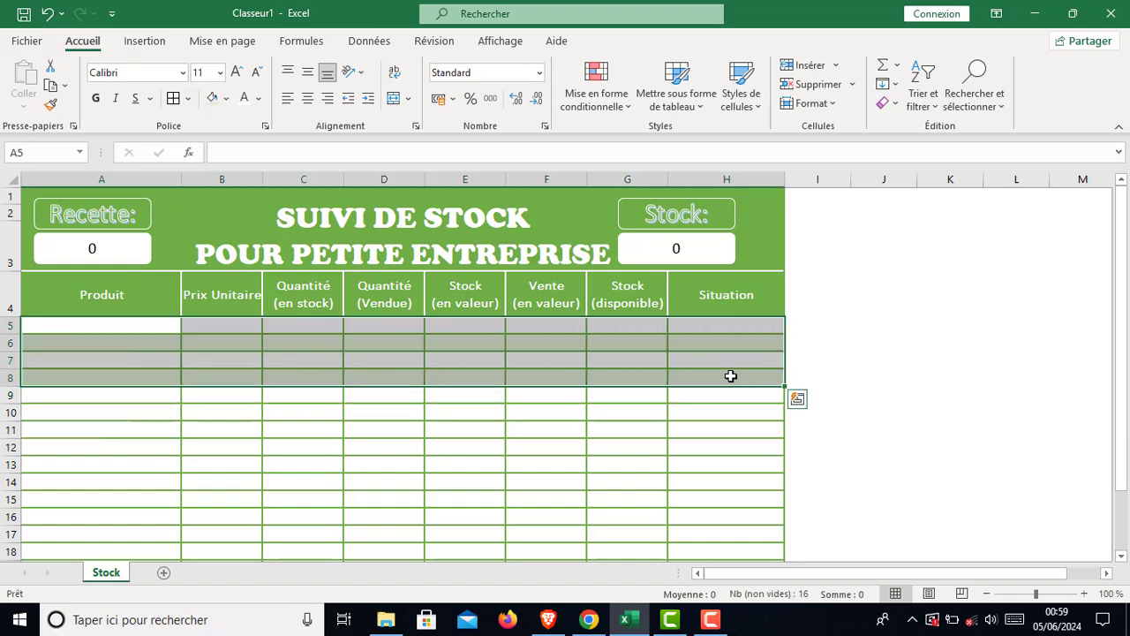
left_click(50, 106)
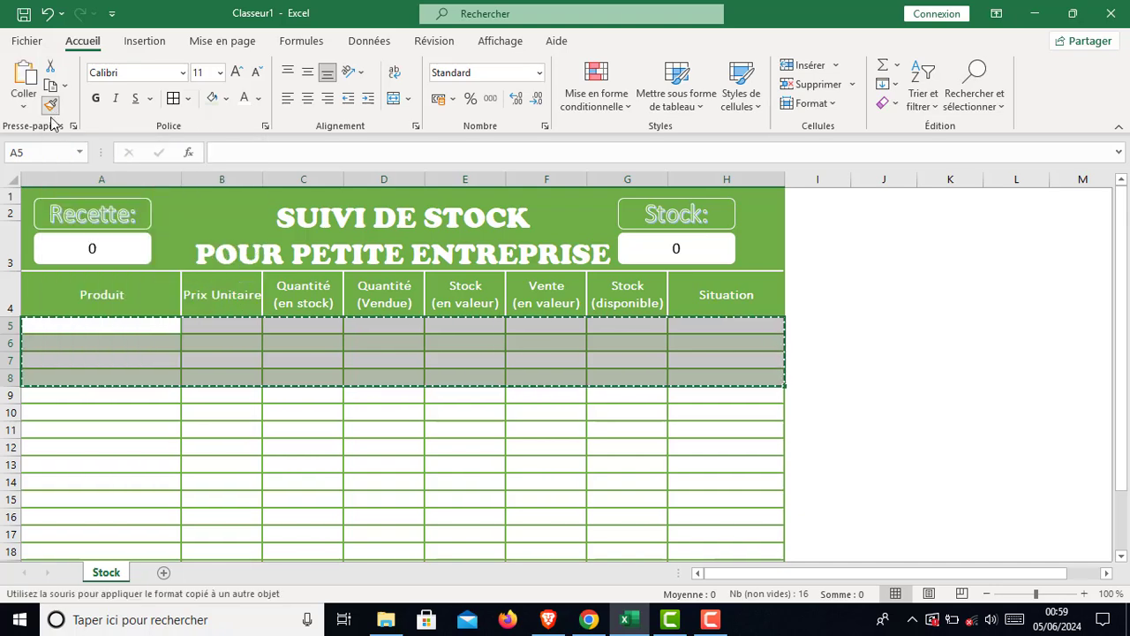
left_click(44, 395)
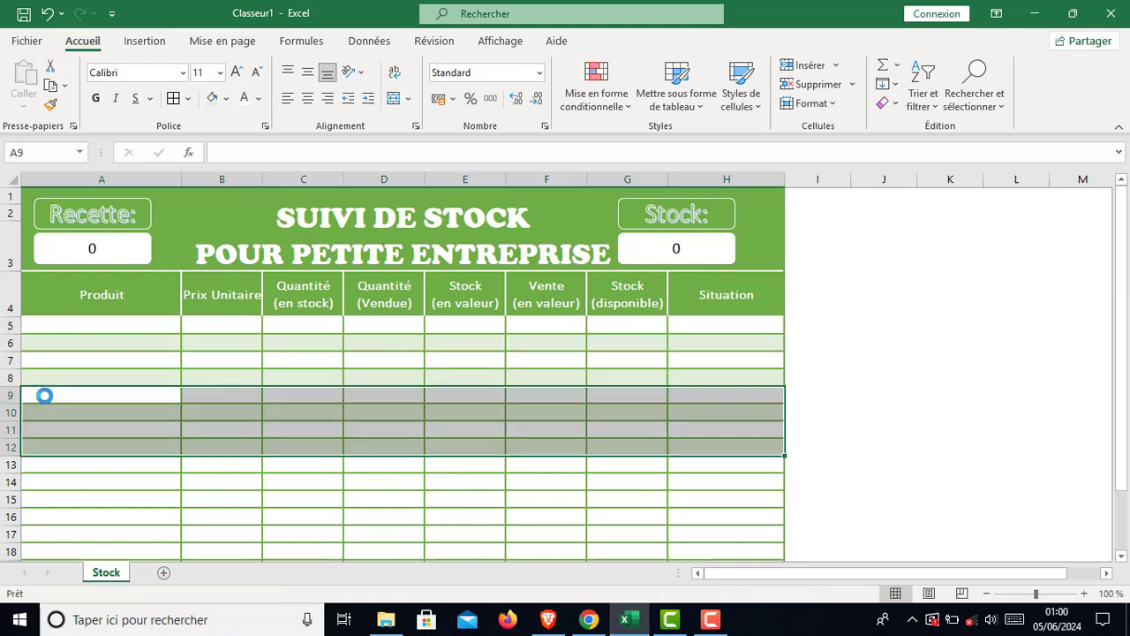
left_click(53, 446)
left_click(44, 398)
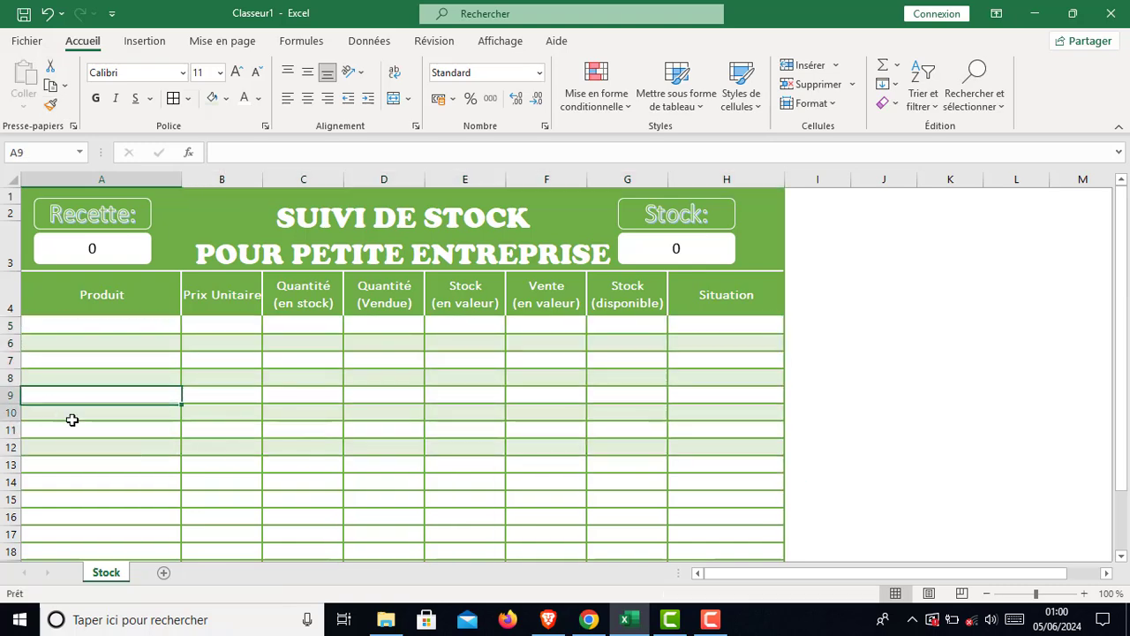
Copy the banded formatting of A9:H12 onto rows 13 to 16 with the format painter.
left_click_drag(72, 421, 736, 450)
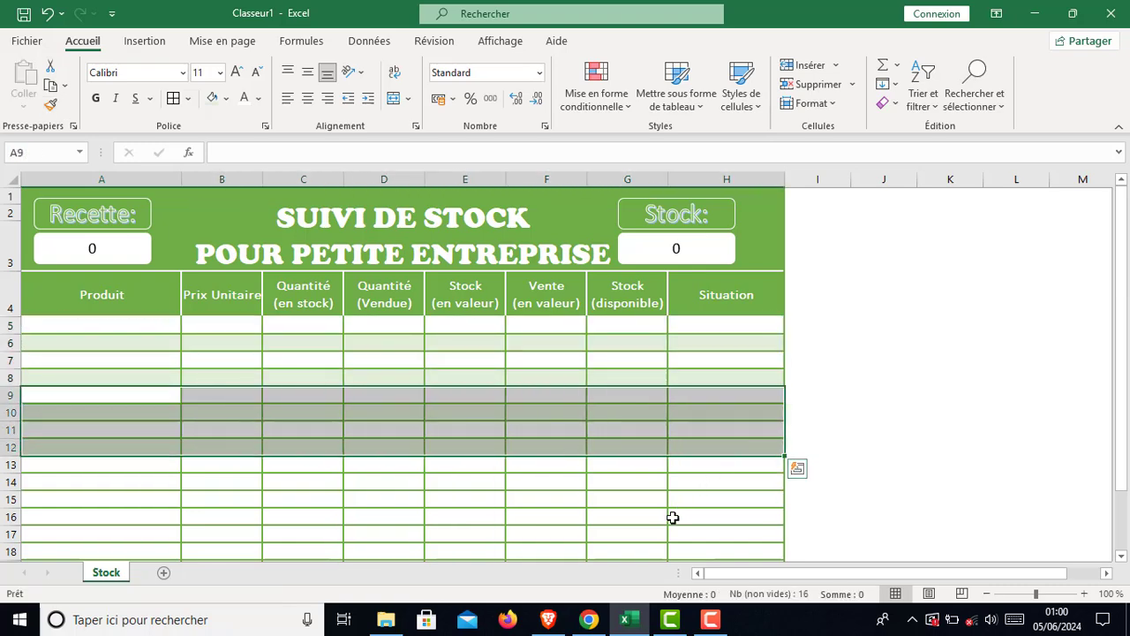
left_click(49, 105)
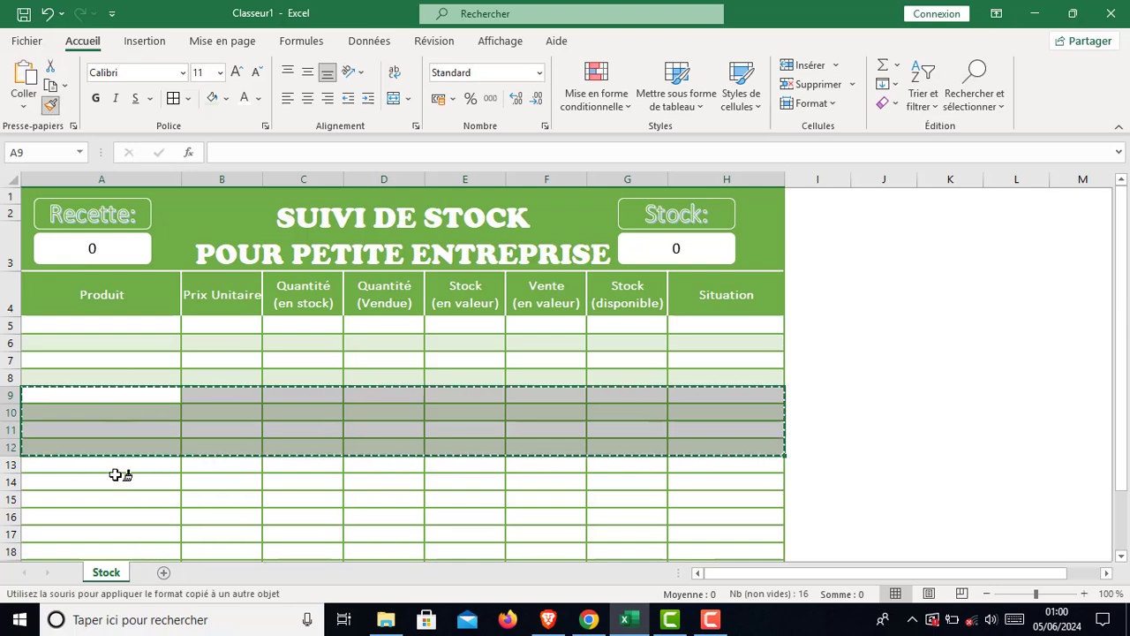
scroll(121, 475, "down", 1)
left_click(50, 382)
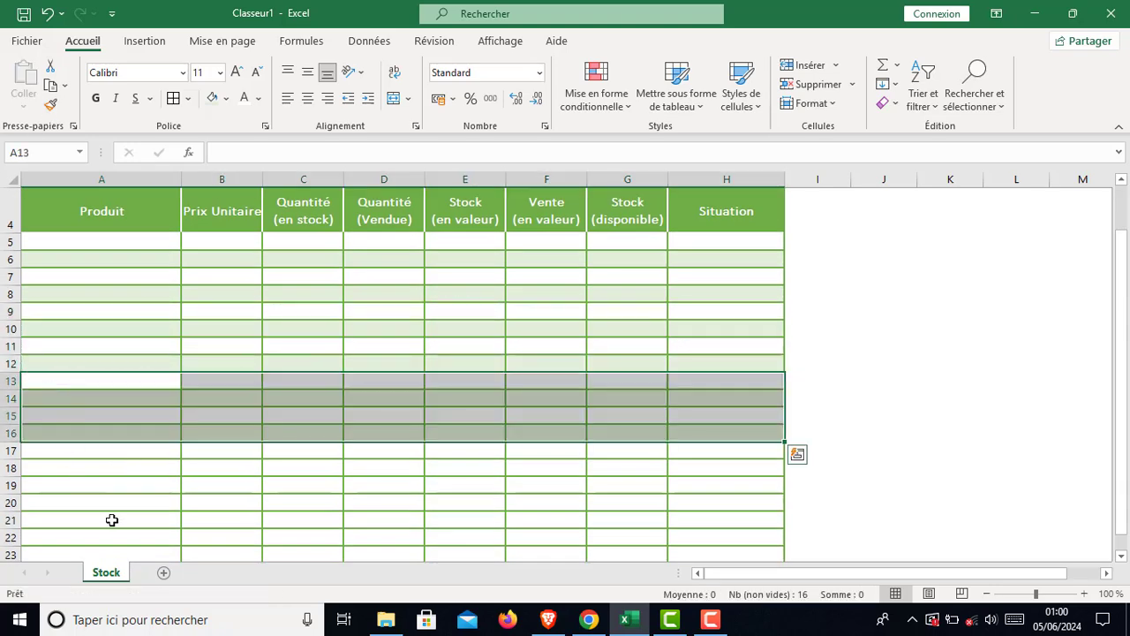
left_click(113, 520)
scroll(239, 486, "up", 1)
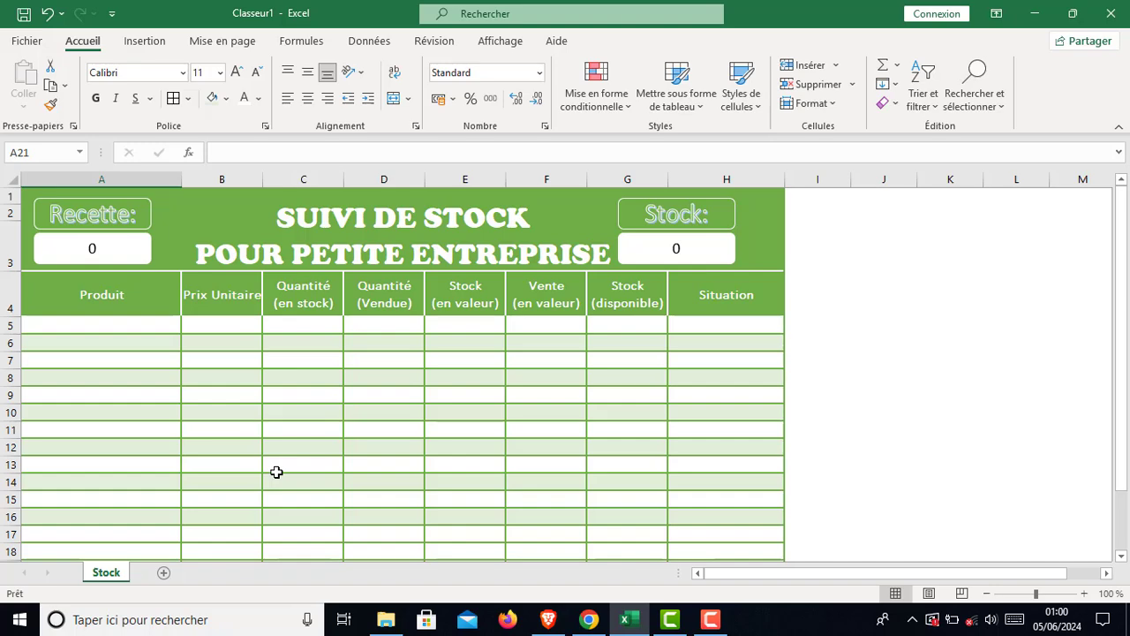
scroll(291, 468, "down", 1)
scroll(265, 468, "up", 1)
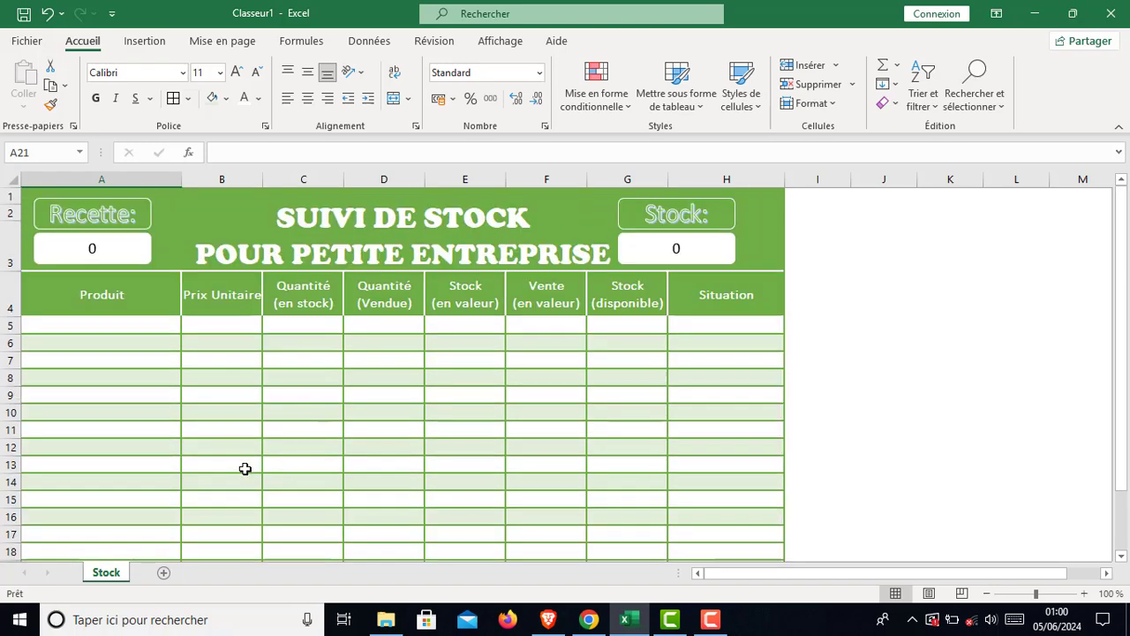
Enter the product Calculatrice in row 5 with unit price 10000, quantity in stock 30 and quantity sold 10.
left_click(78, 320)
type("Calcula")
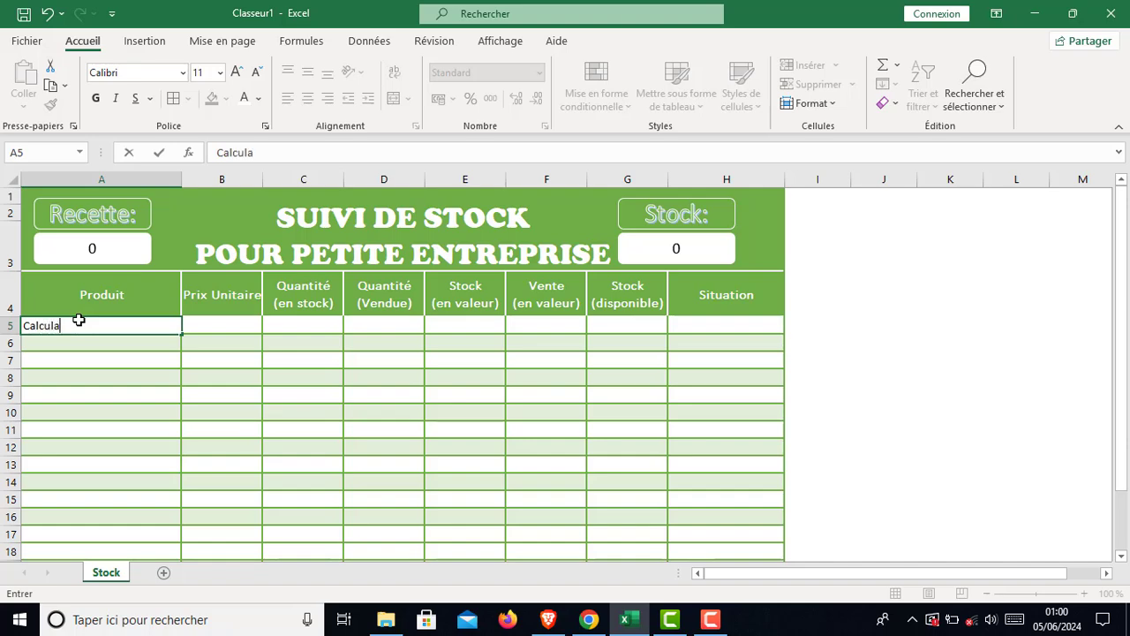
type("trice")
left_click(227, 328)
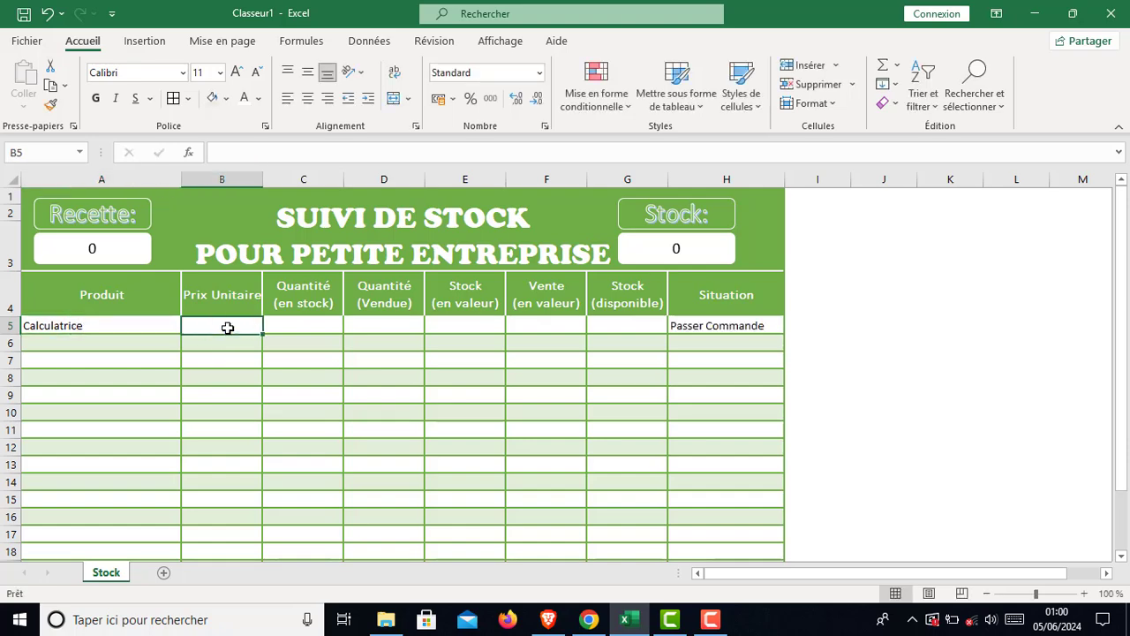
type("10000")
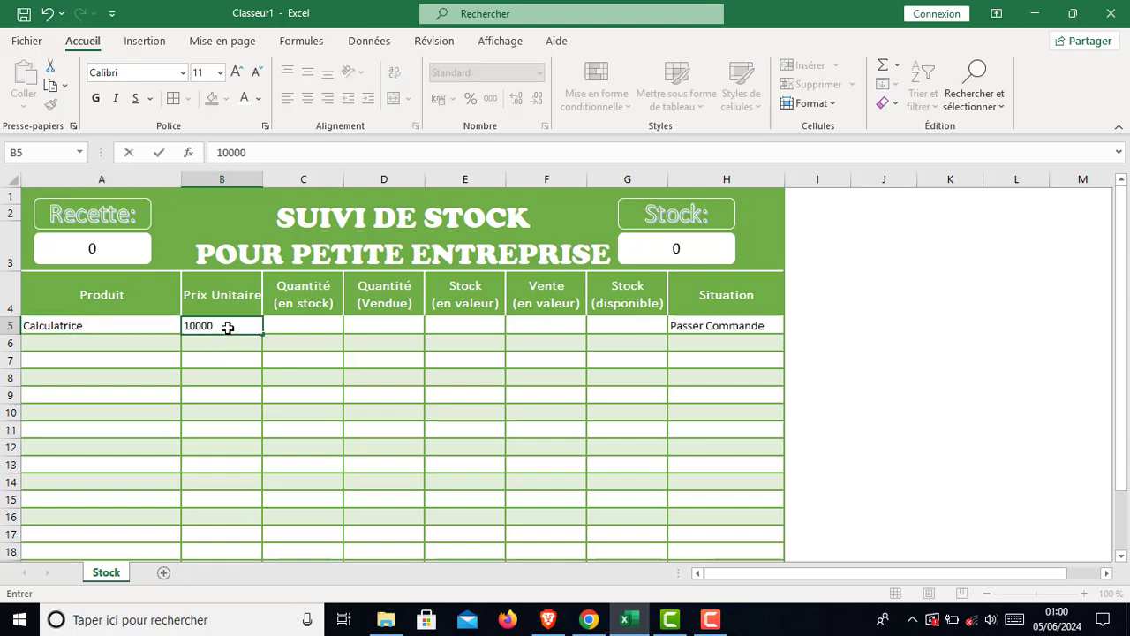
key("Tab")
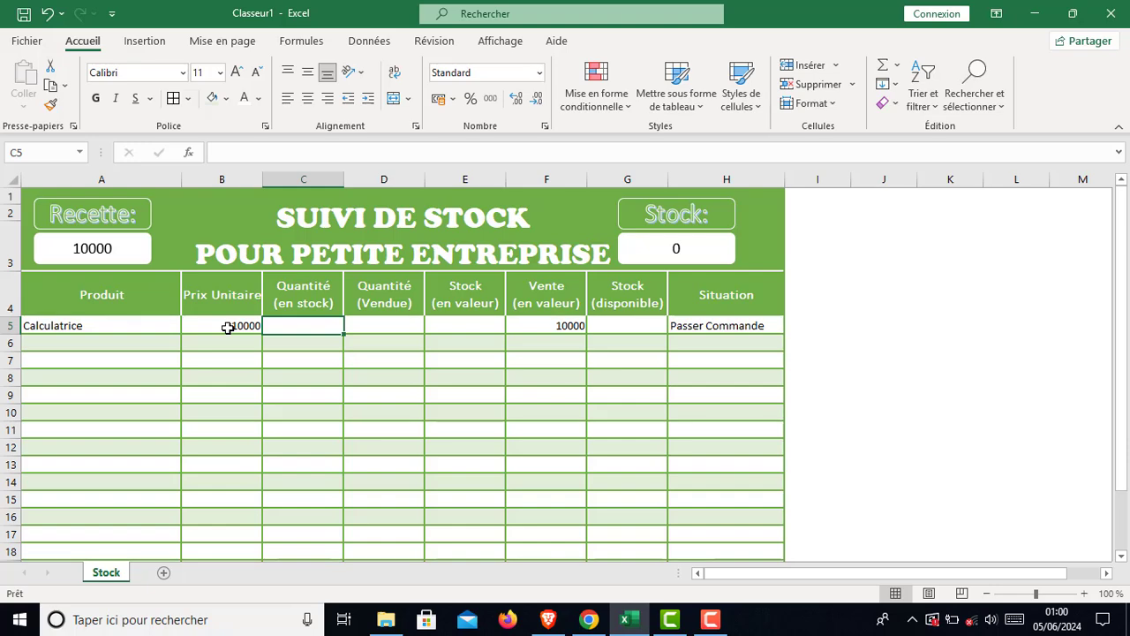
type("30")
key("Tab")
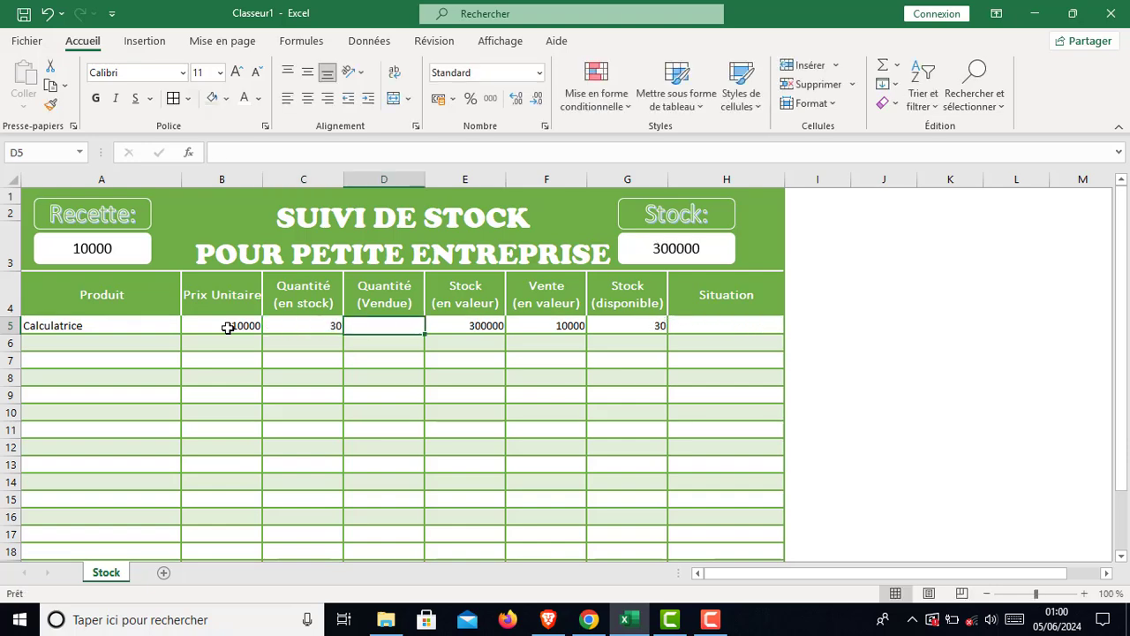
type("10")
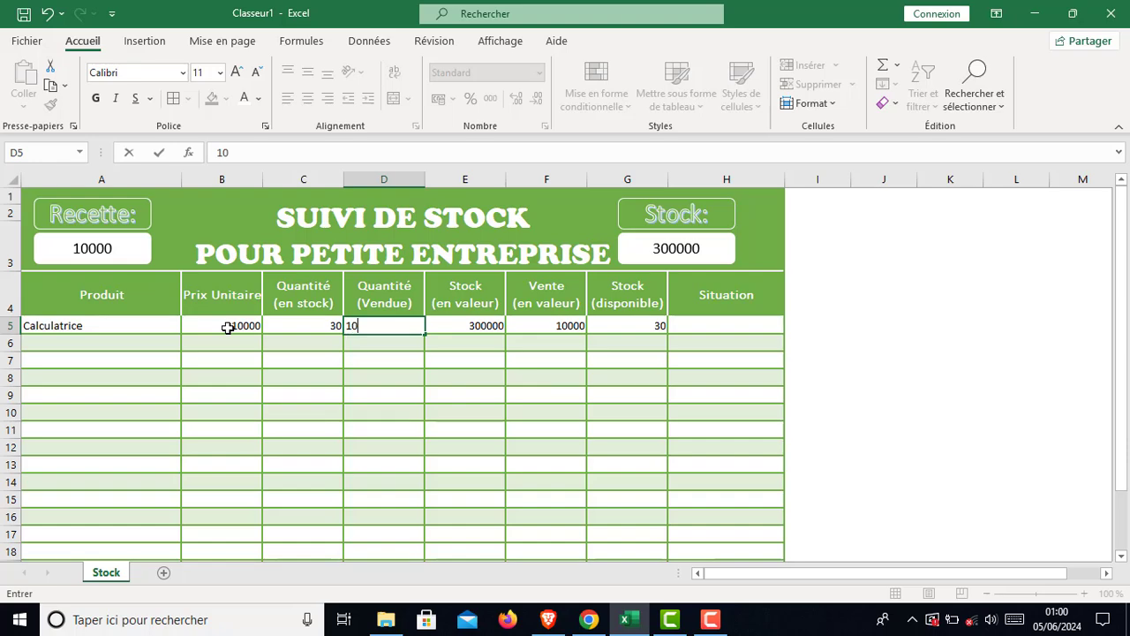
key("Return")
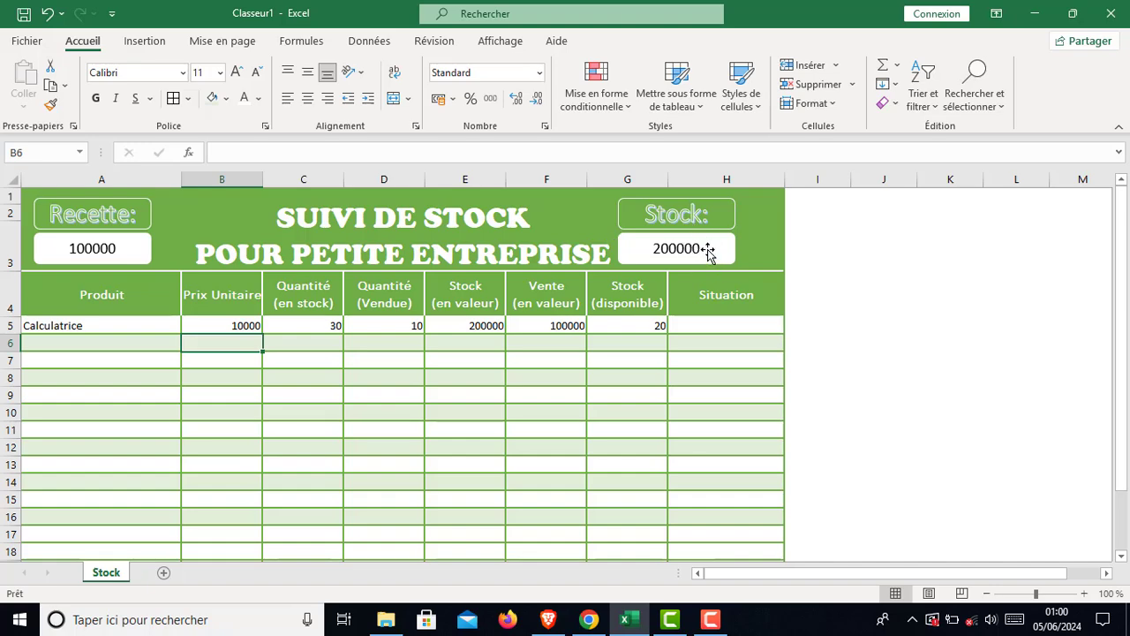
left_click(417, 457)
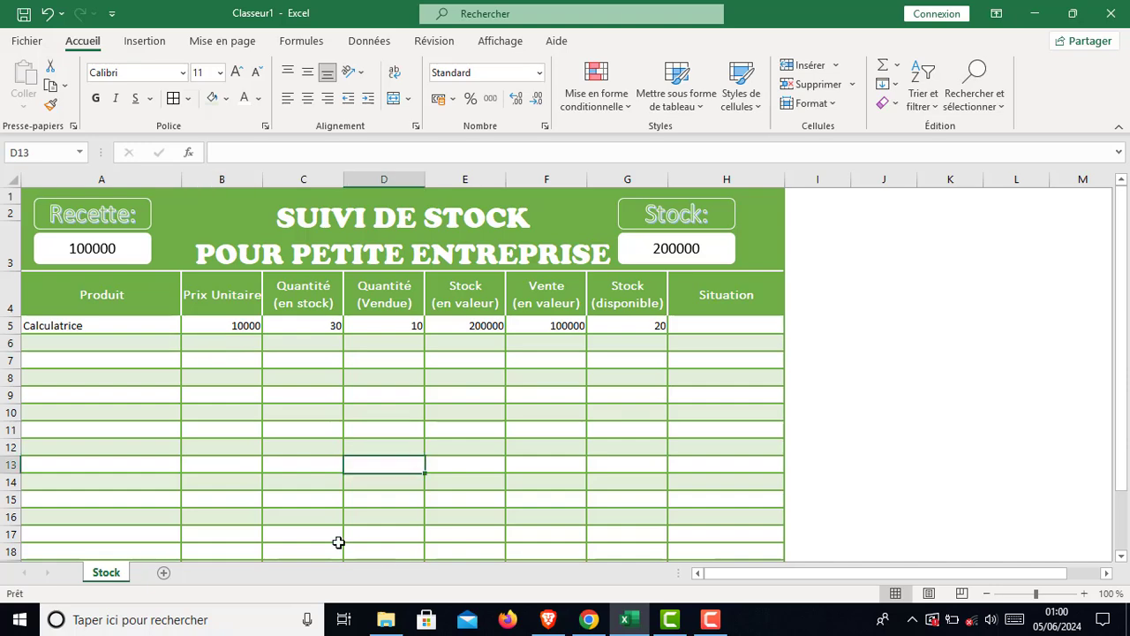
scroll(289, 494, "down", 2)
scroll(288, 495, "up", 2)
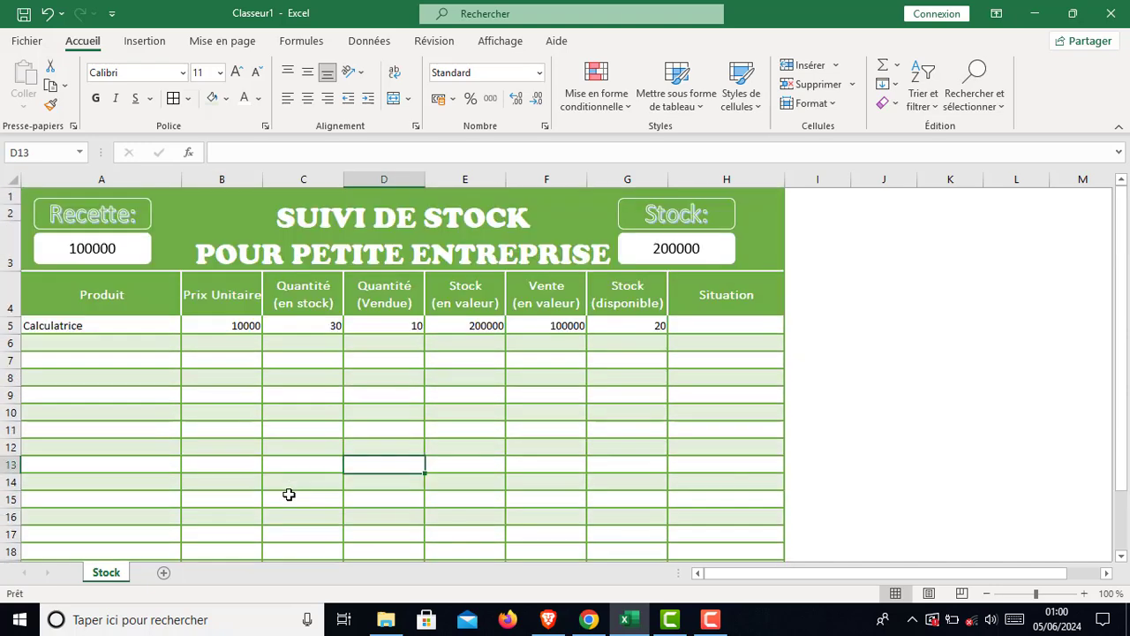
scroll(265, 499, "down", 1)
scroll(252, 502, "down", 1)
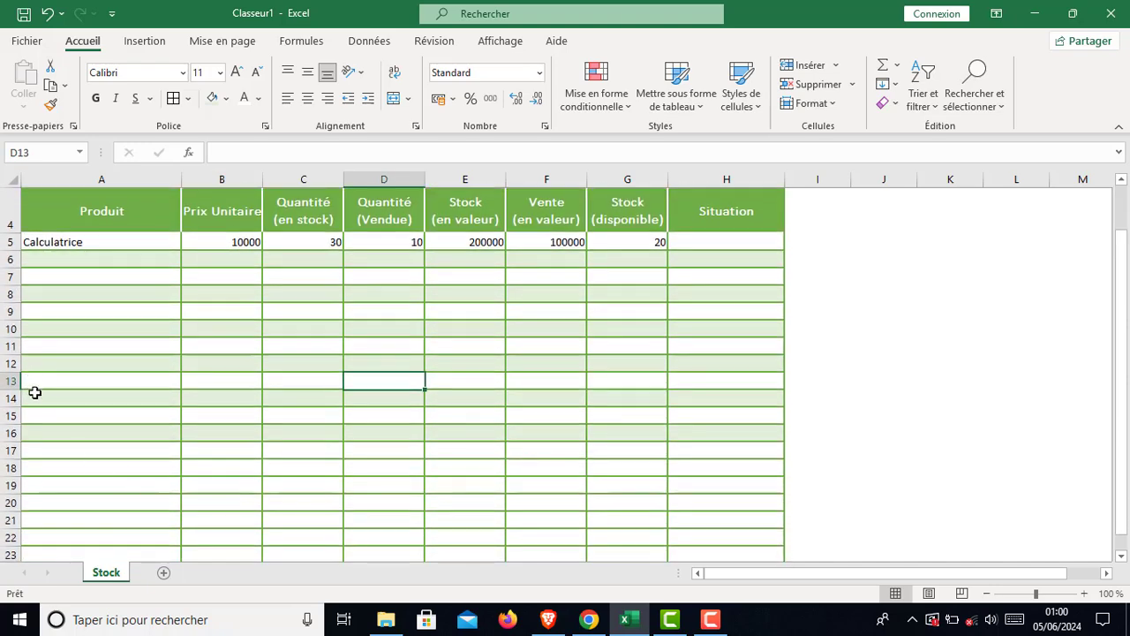
scroll(167, 434, "up", 1)
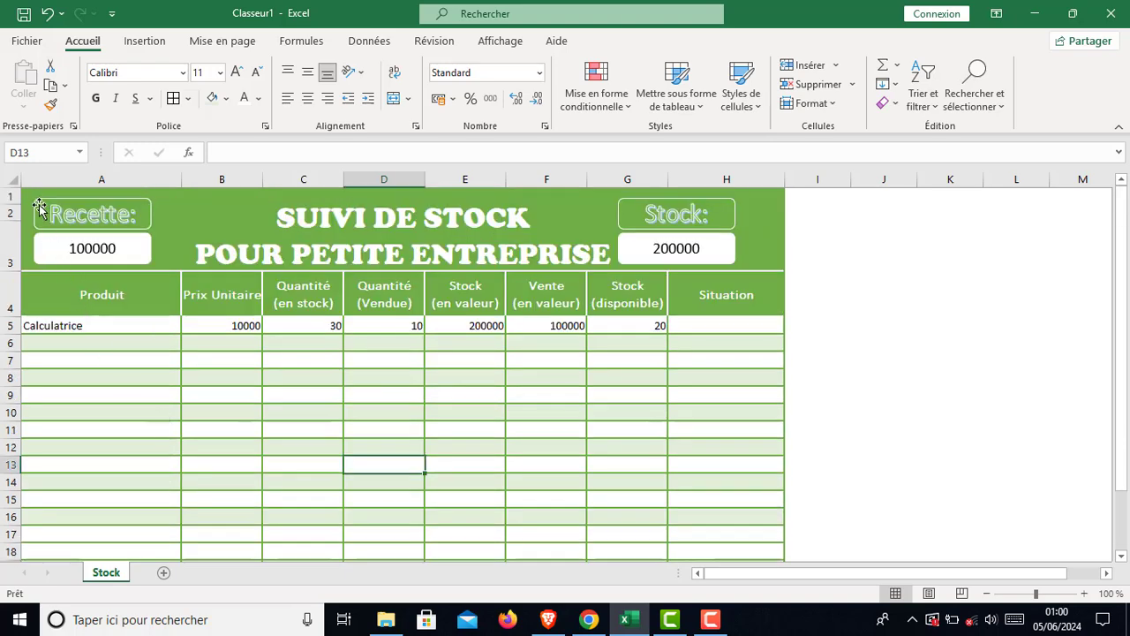
left_click_drag(29, 194, 623, 294)
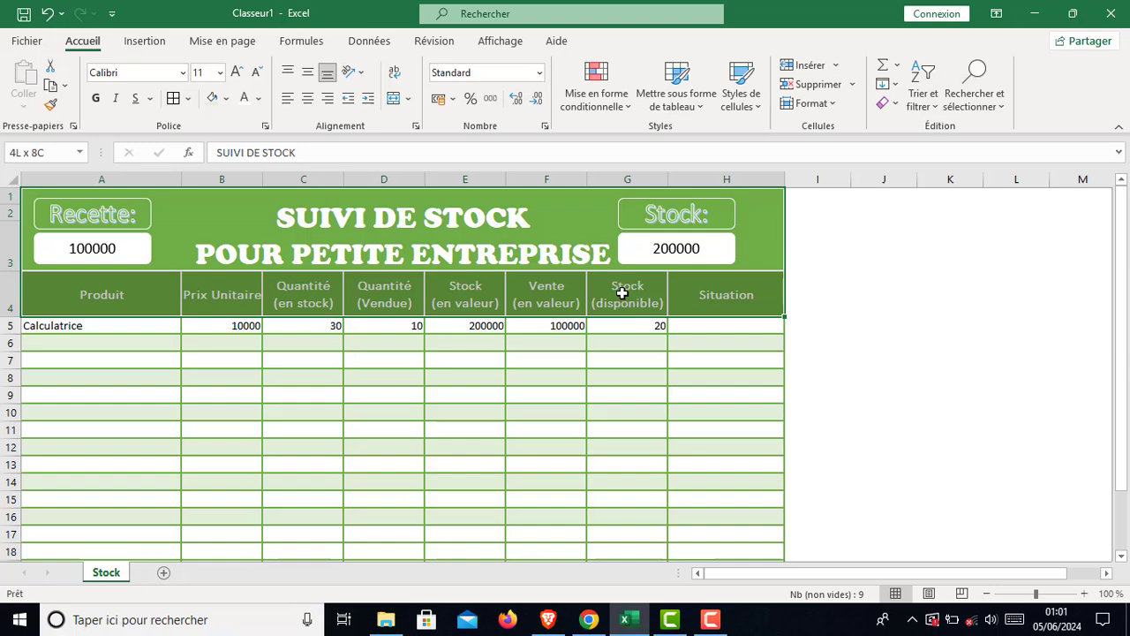
left_click(624, 424)
left_click_drag(107, 212, 198, 218)
left_click(49, 13)
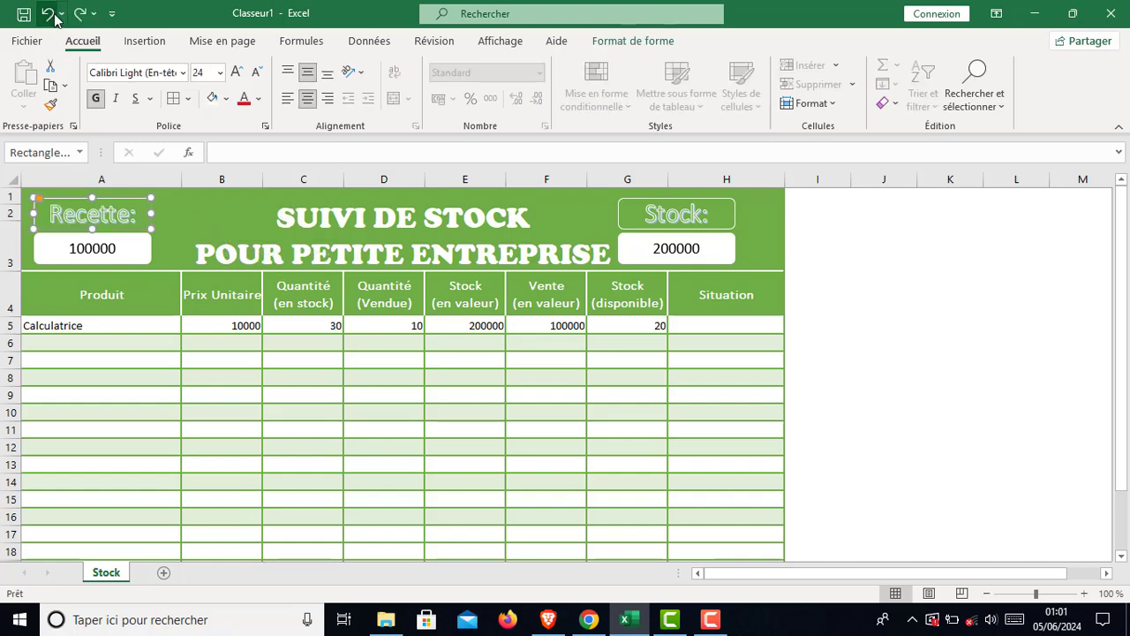
Check the protection setting of the title and column header cells A1:H4 in the cell format options.
left_click(209, 203)
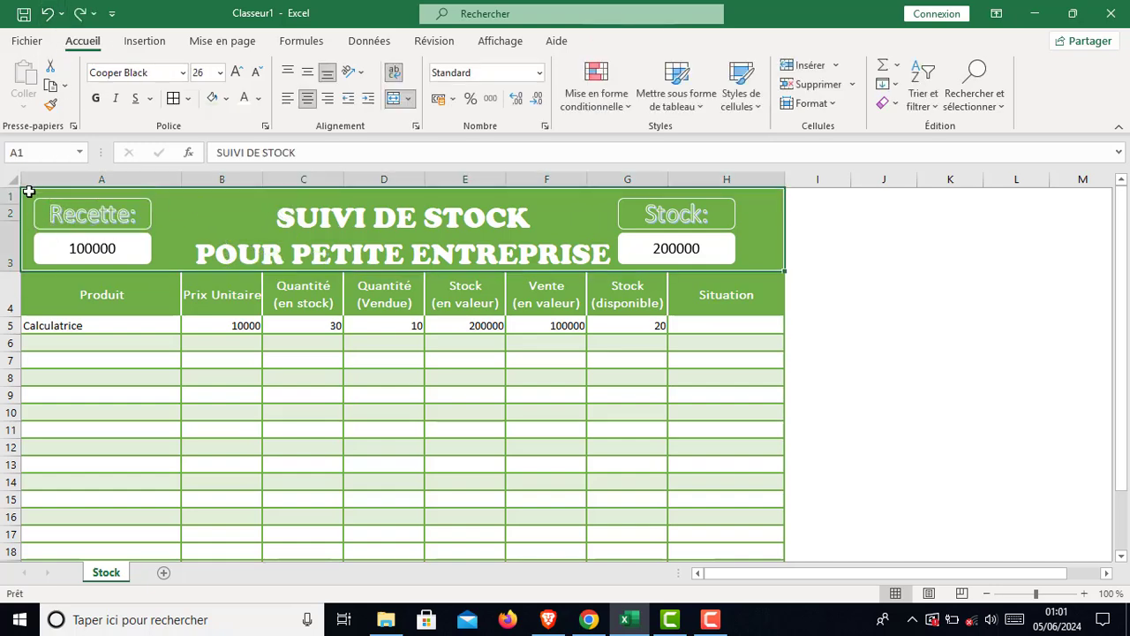
left_click_drag(30, 206, 421, 313)
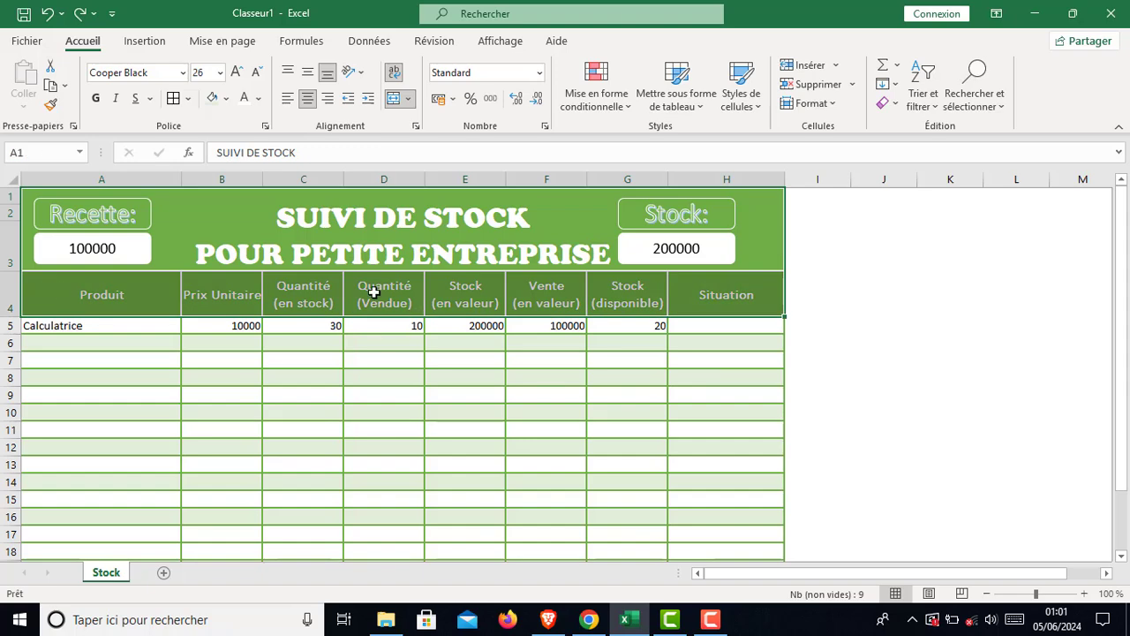
right_click(566, 210)
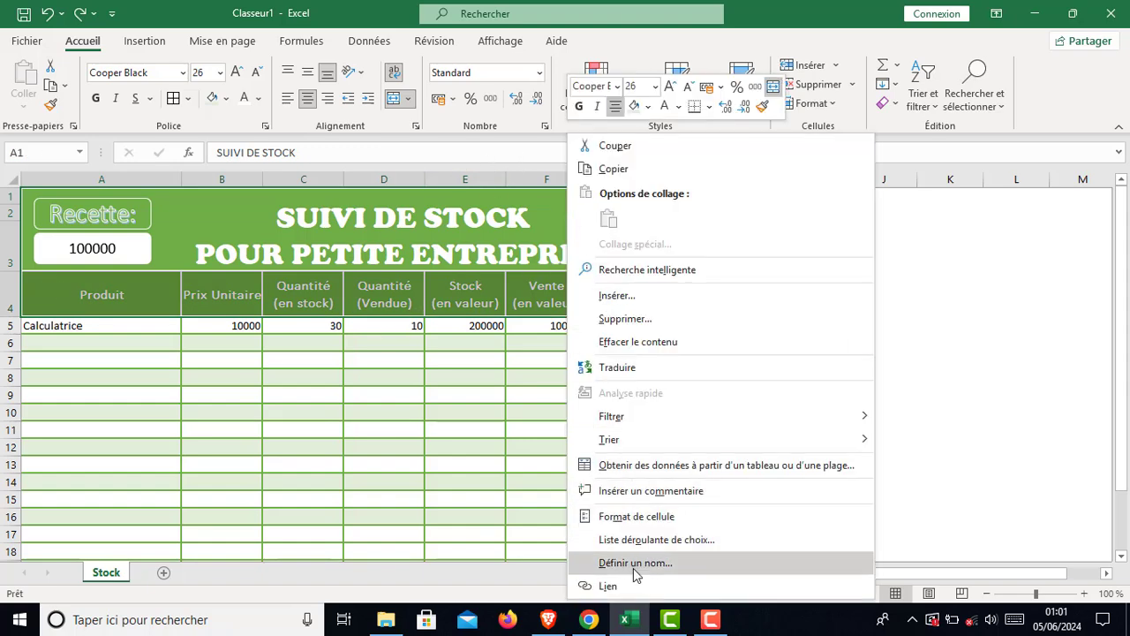
left_click(638, 517)
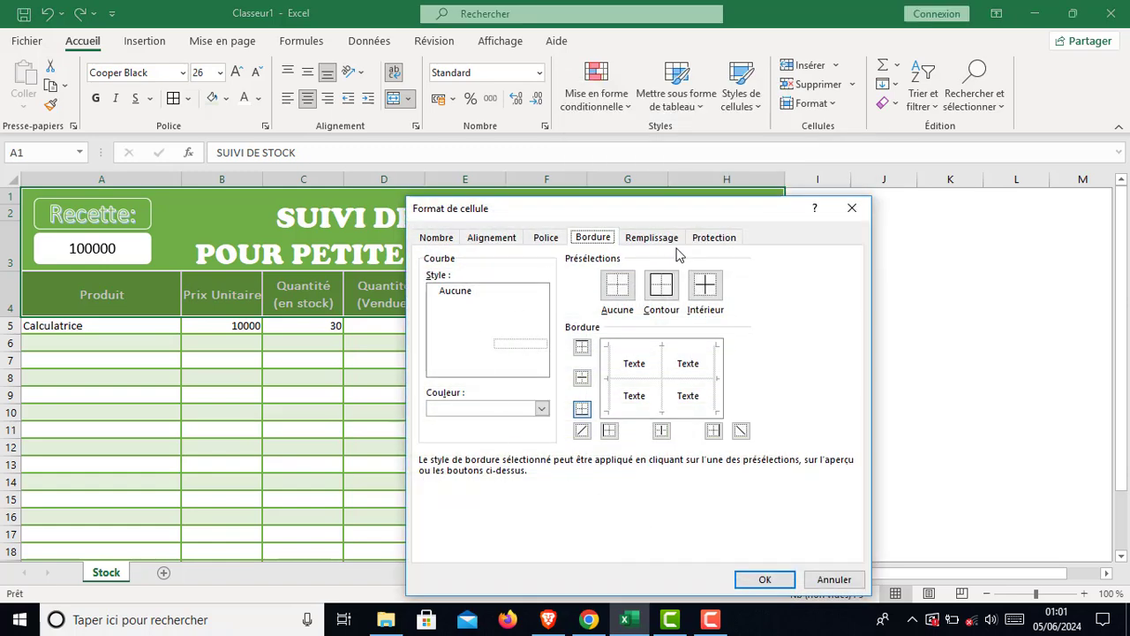
left_click(711, 238)
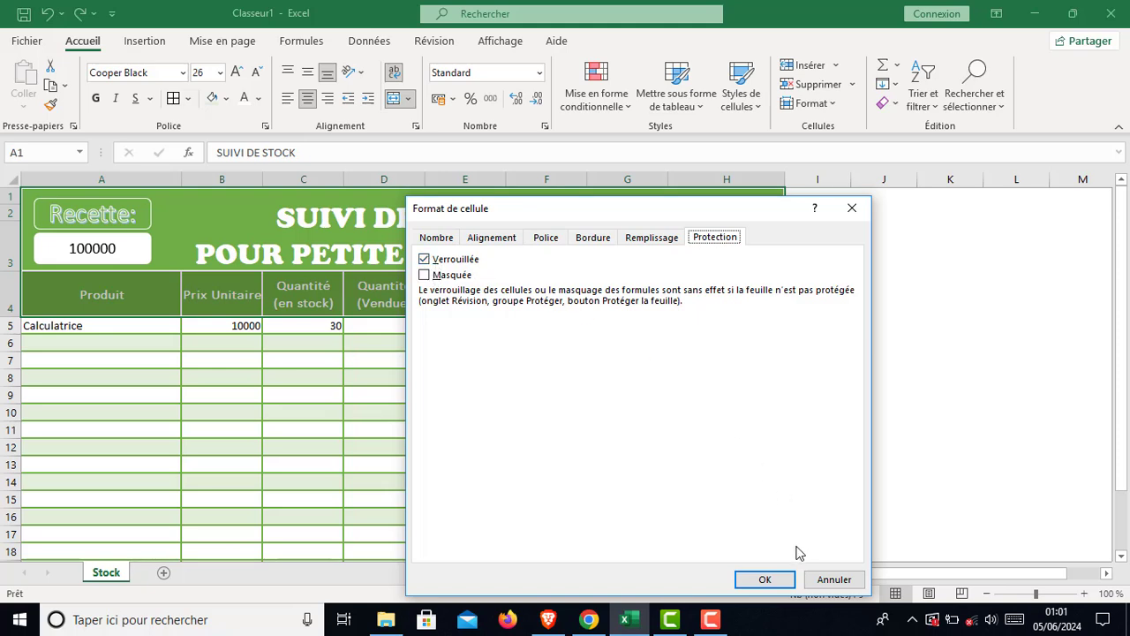
left_click(833, 579)
left_click(464, 454)
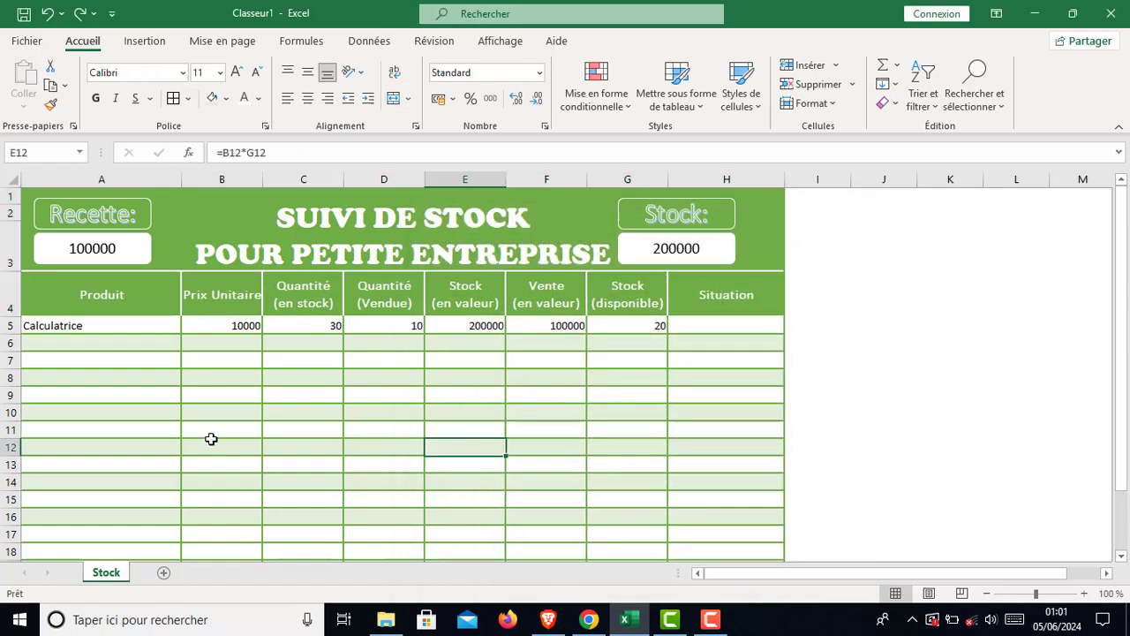
Unlock all the table's product rows below the column headers, from A5 across to column H, by turning off Verrouillée.
left_click_drag(32, 326, 732, 528)
scroll(374, 468, "down", 2)
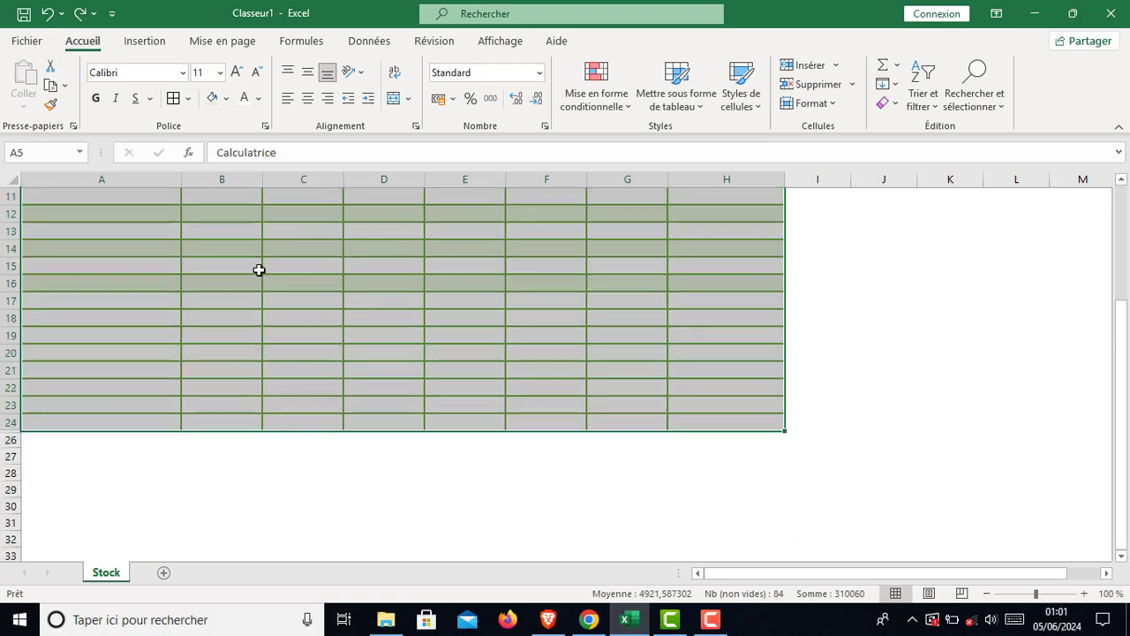
right_click(254, 249)
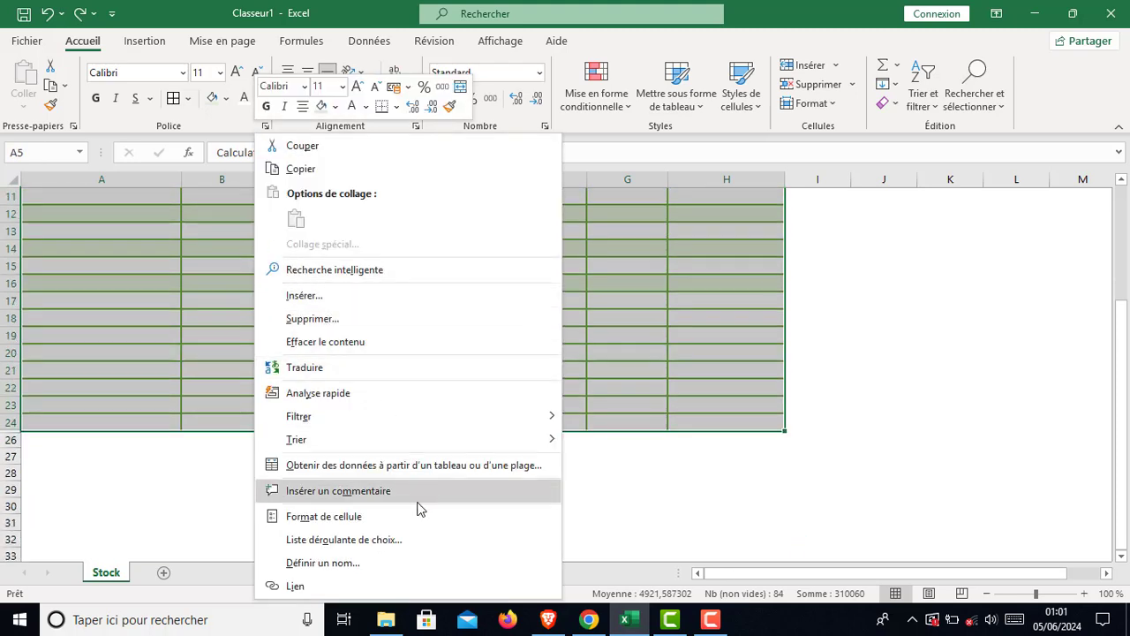
left_click(353, 517)
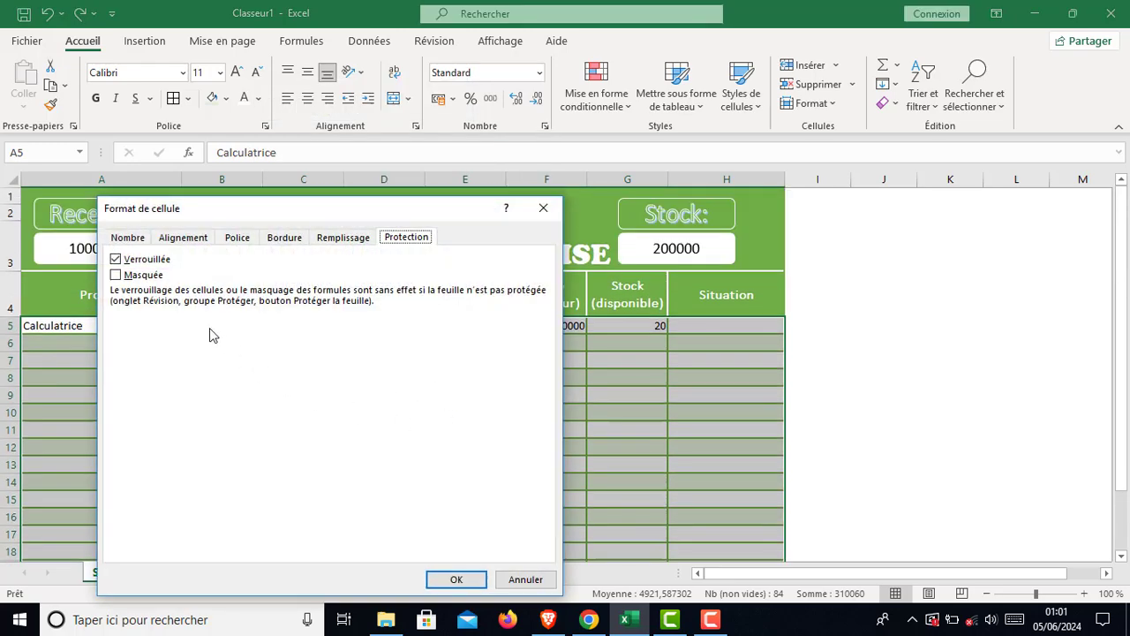
left_click(117, 261)
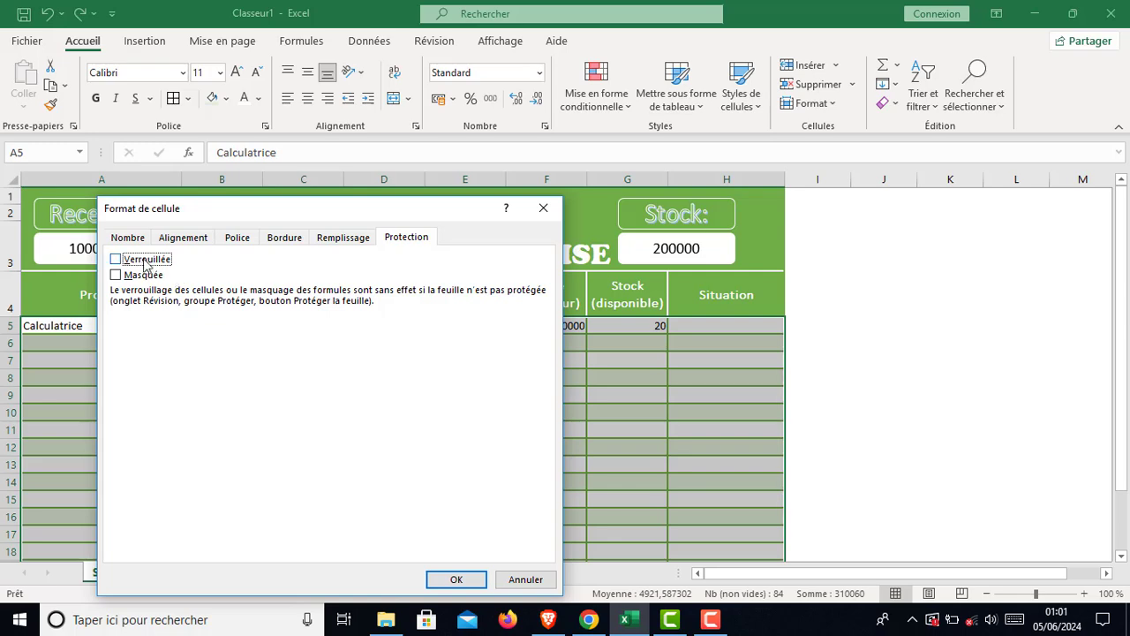
left_click(456, 579)
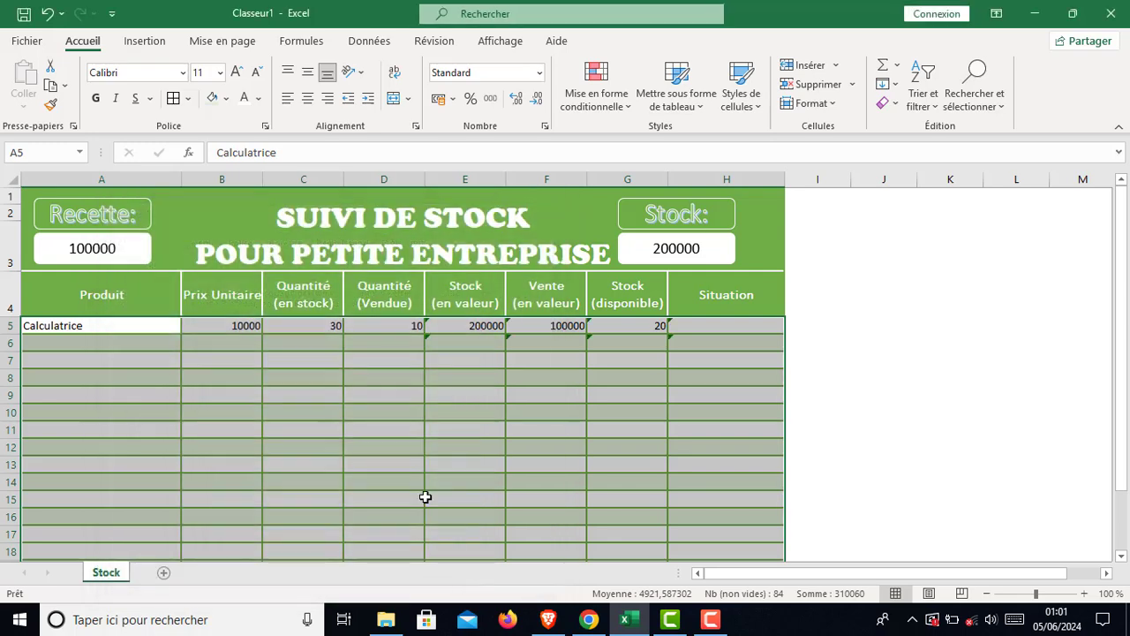
left_click(405, 467)
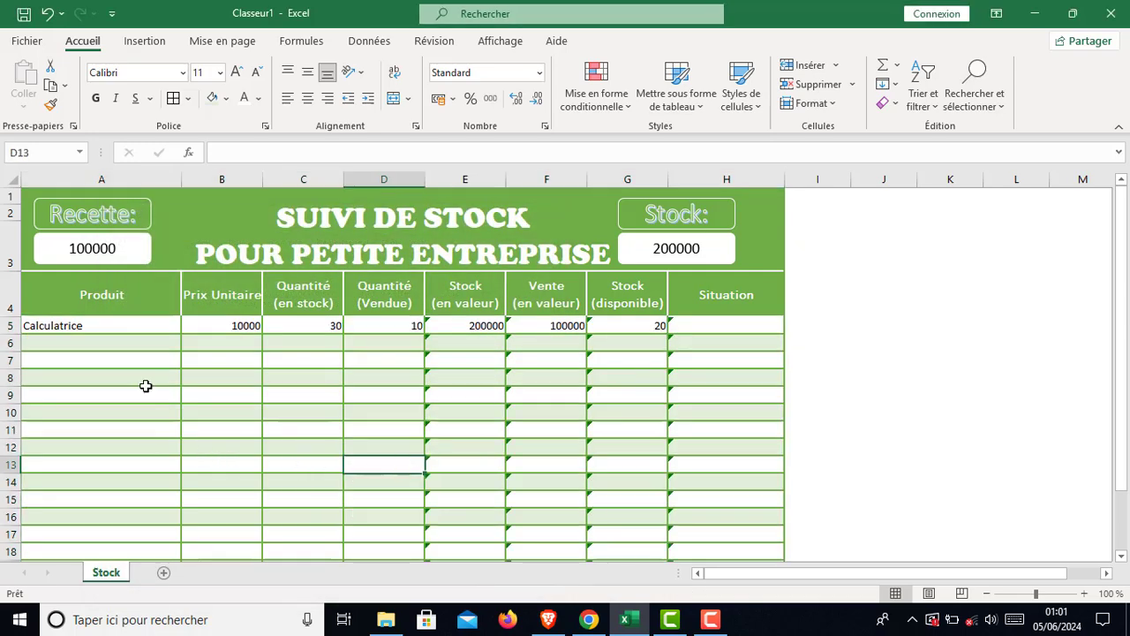
Protect the sheet without a password, allowing only the selection of locked and unlocked cells.
left_click(433, 40)
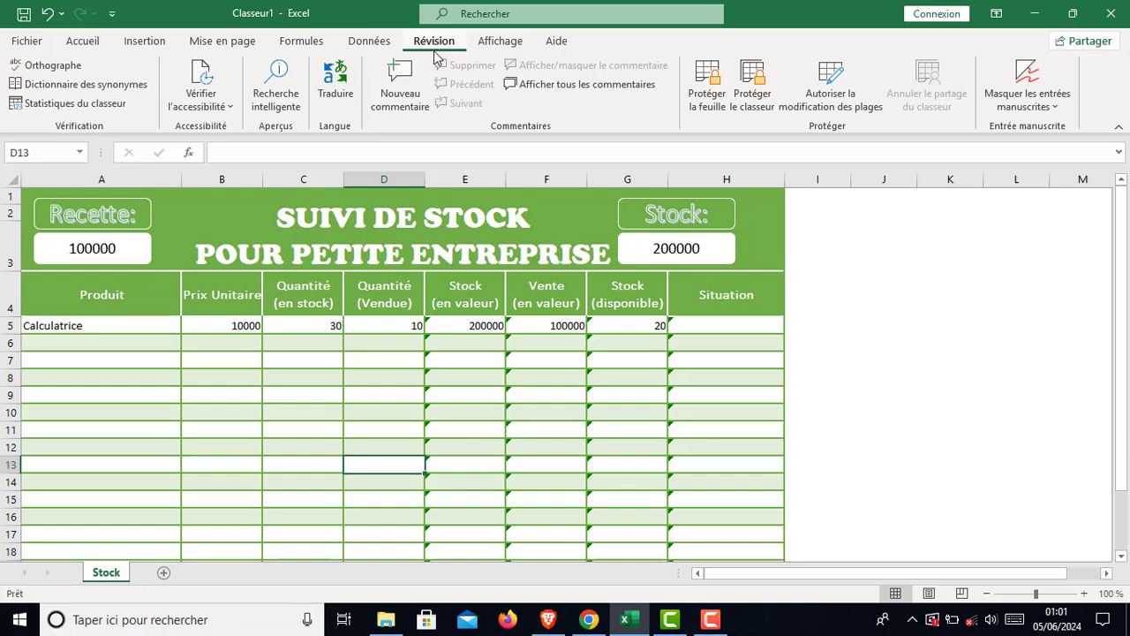
left_click(705, 90)
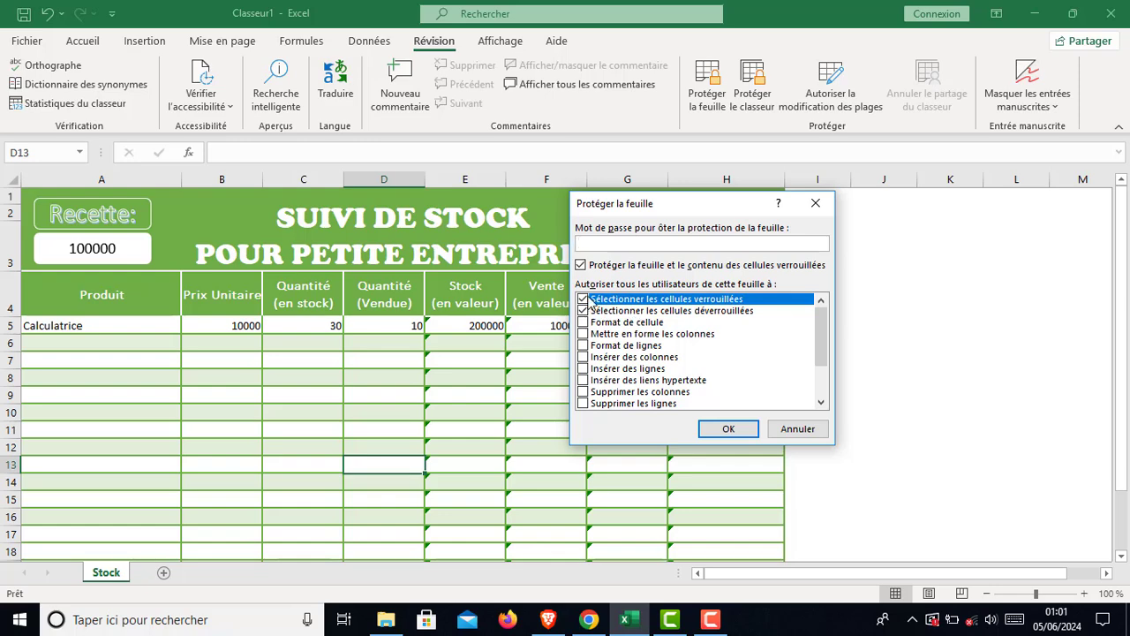
left_click_drag(830, 353, 830, 403)
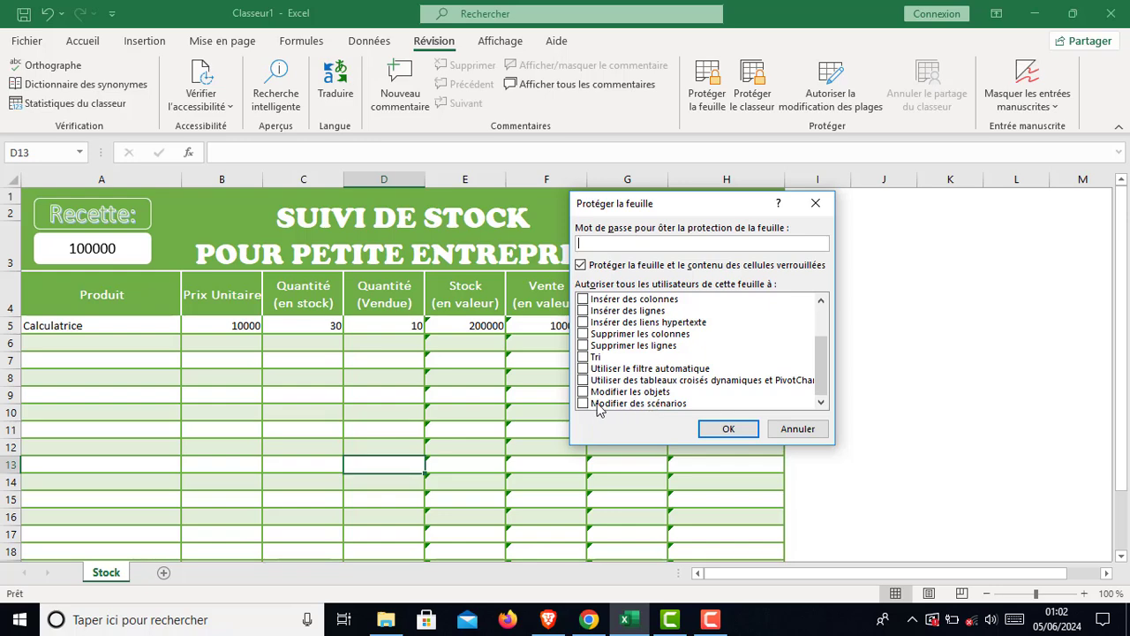
left_click(721, 430)
left_click(539, 446)
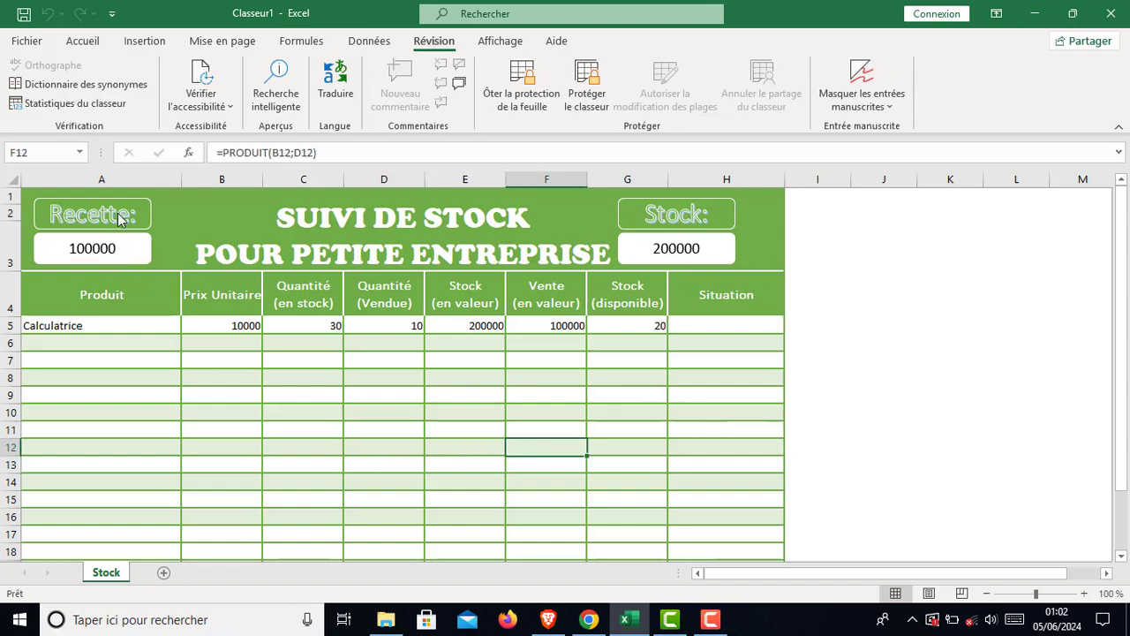
Try to edit the merged title in A1 and the Prix Unitaire header in B4 to test the sheet protection.
left_click(638, 293)
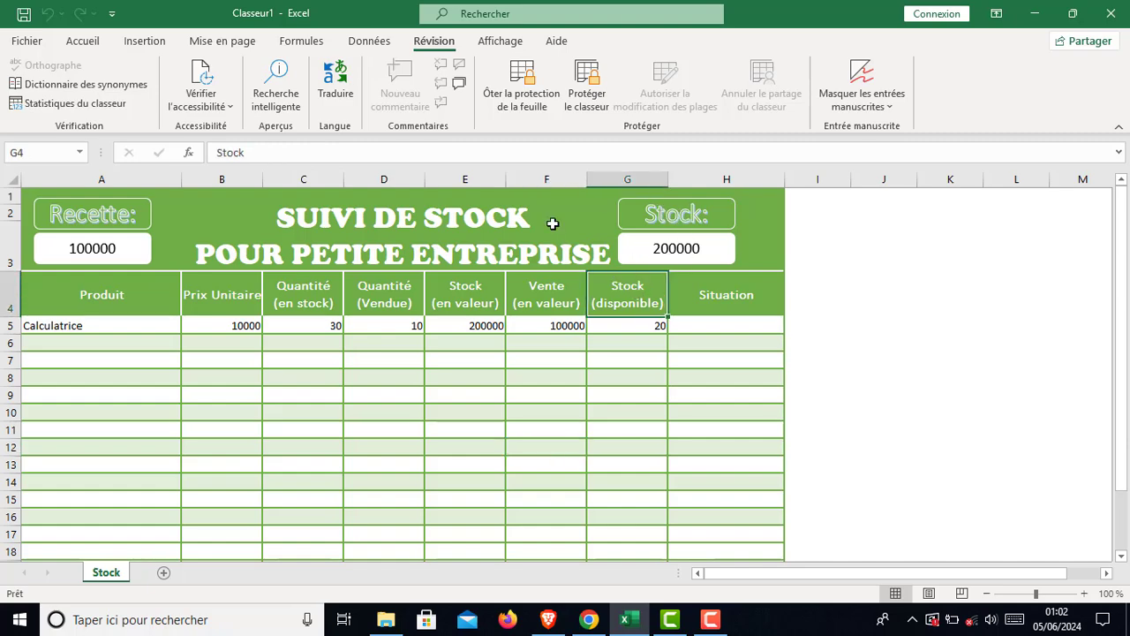
left_click(459, 236)
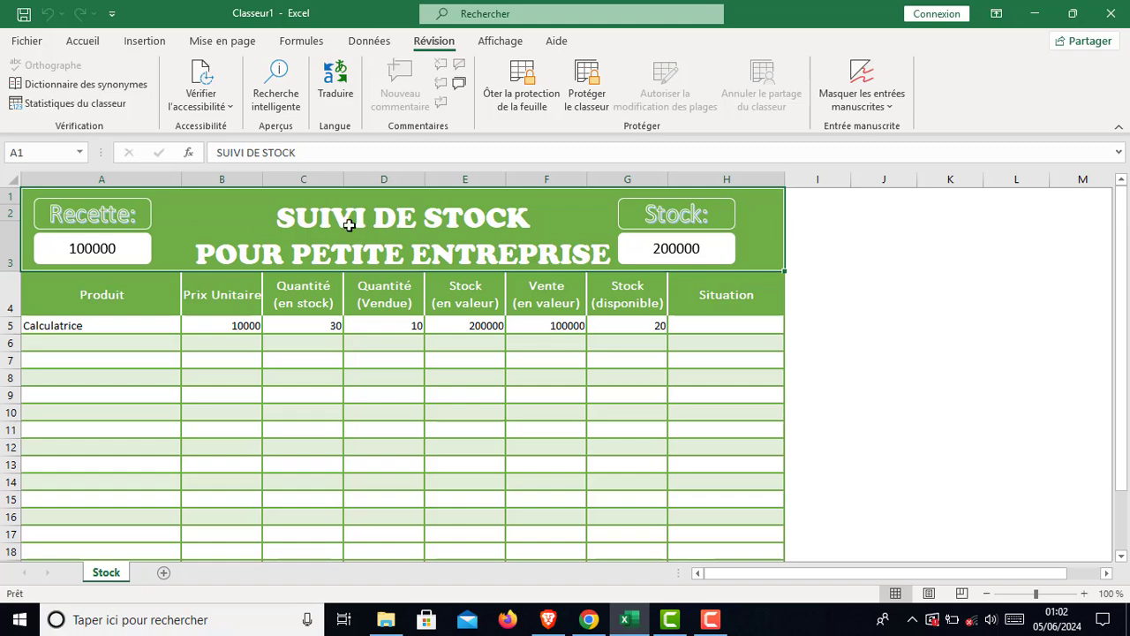
double_click(446, 260)
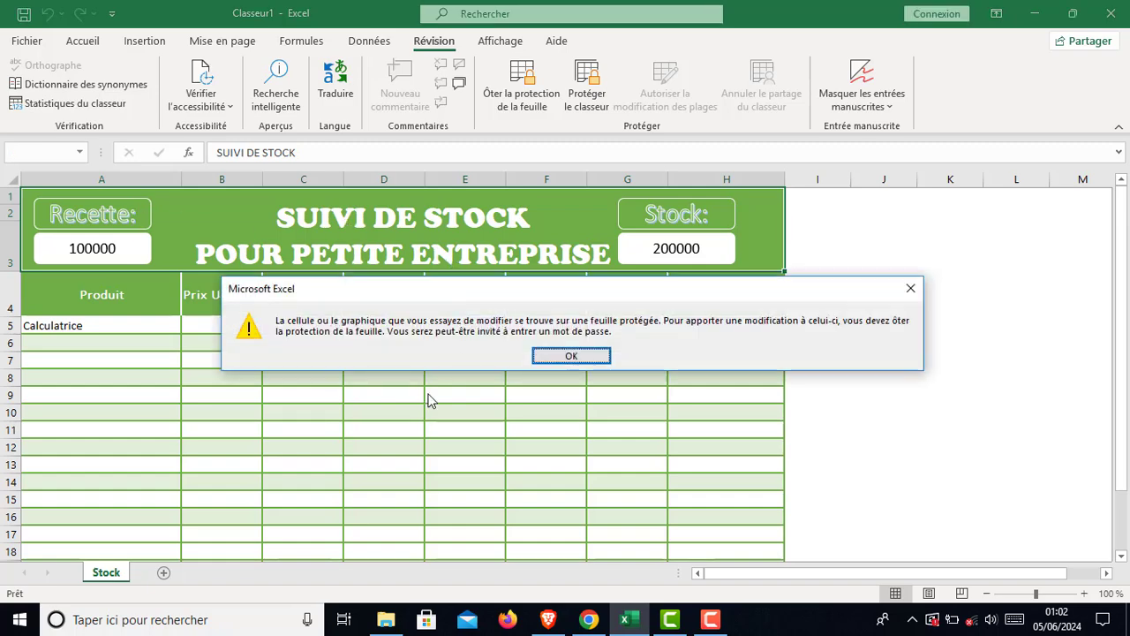
left_click(599, 357)
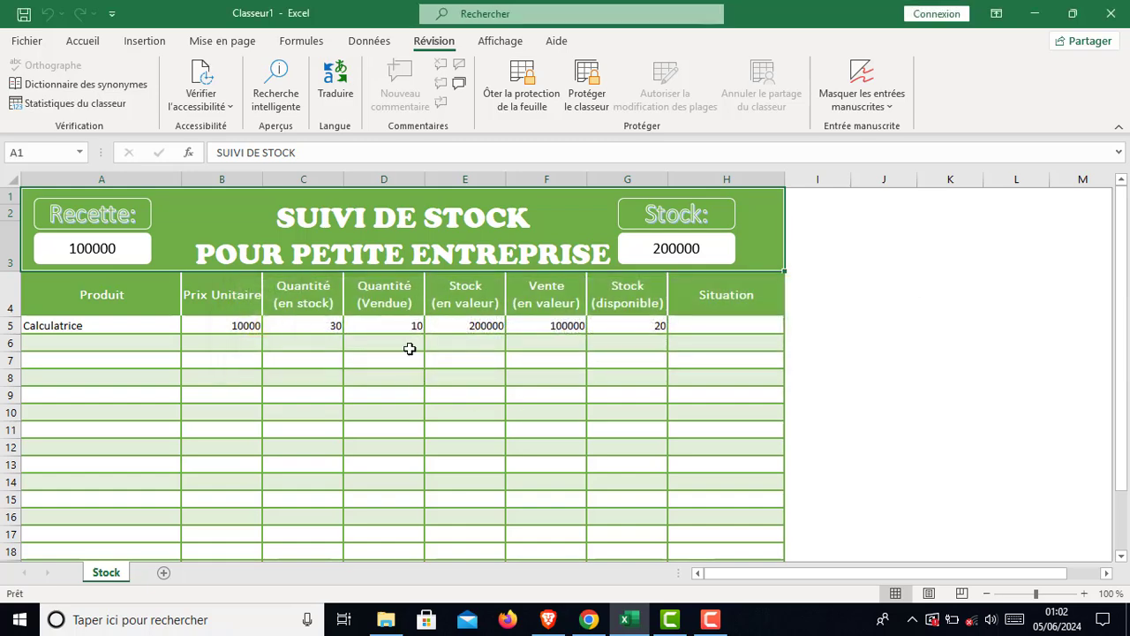
left_click(237, 295)
double_click(237, 292)
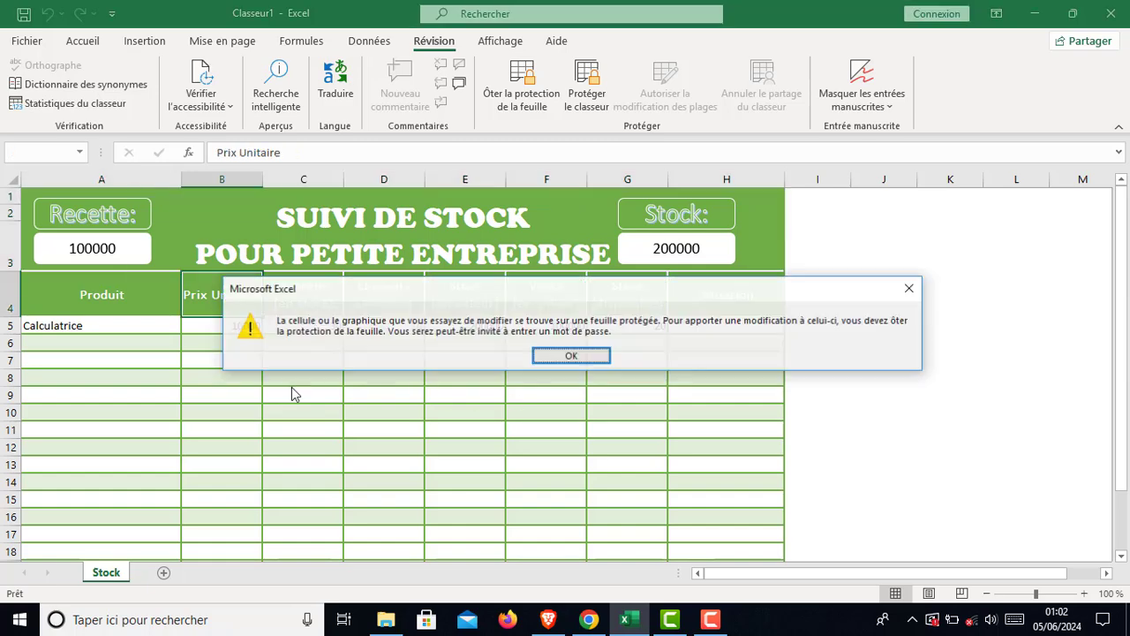
left_click(571, 356)
left_click(304, 429)
Enter the test text G in the Produit cells A6, A10, A13 and A12 to test the unlocked cells.
left_click(92, 343)
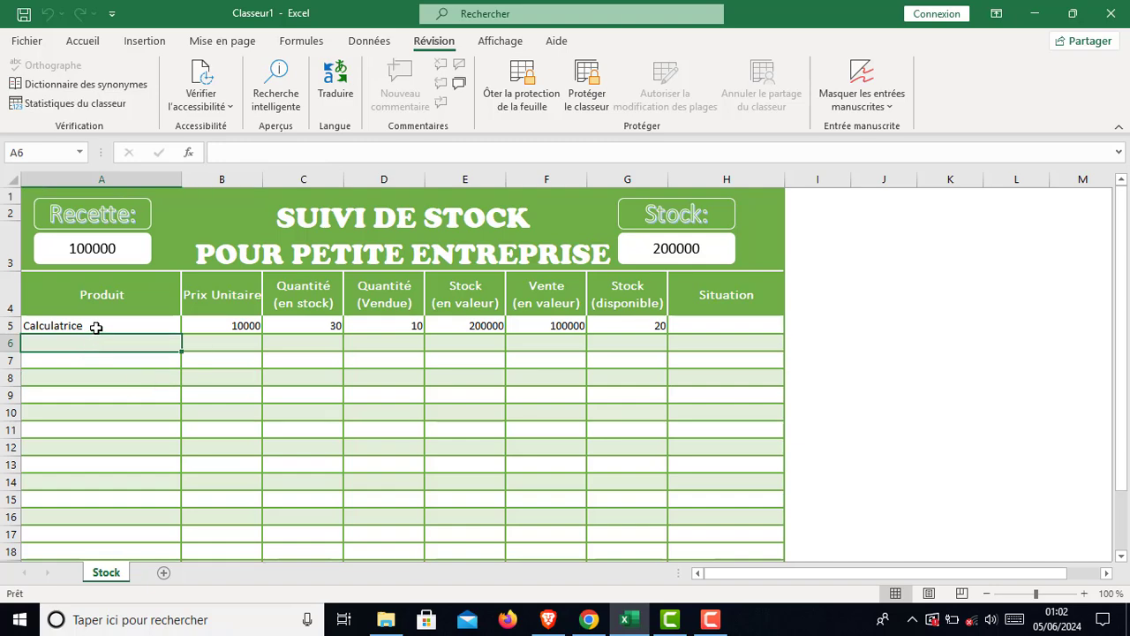
type("G")
key("Return")
left_click(102, 406)
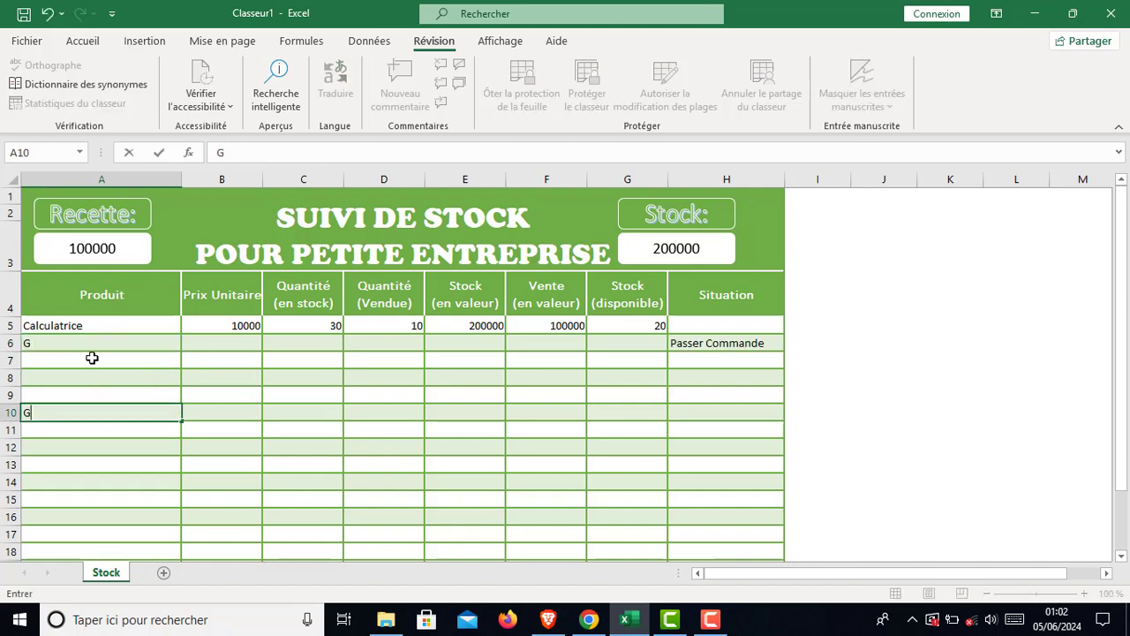
type("G")
key("Return")
left_click(112, 469)
type("G")
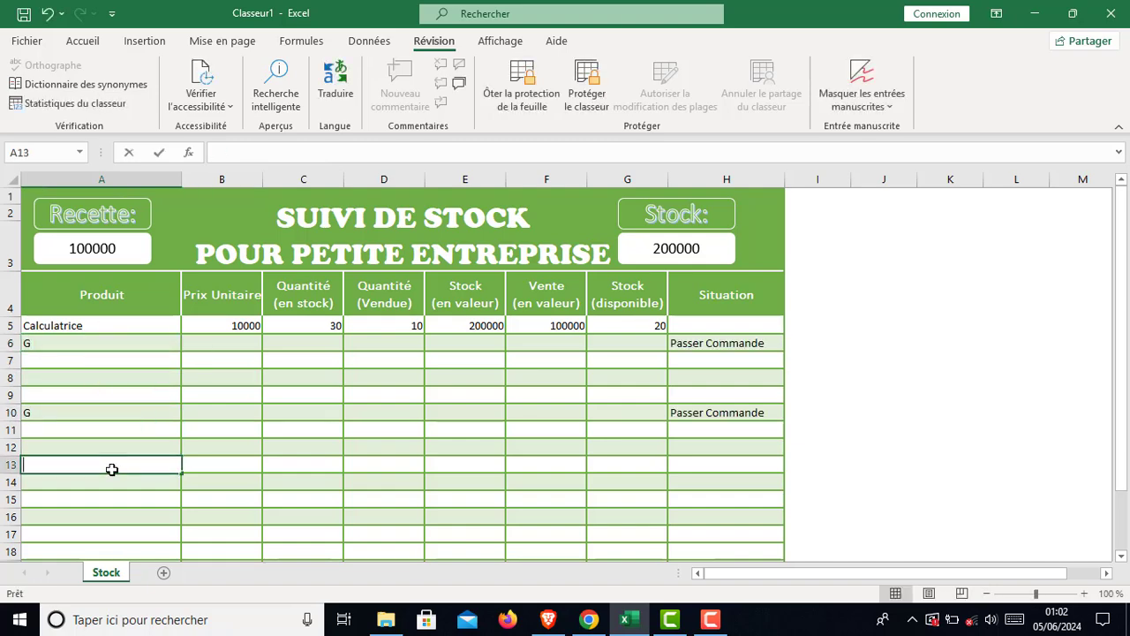
left_click(101, 444)
type("G")
left_click(99, 413)
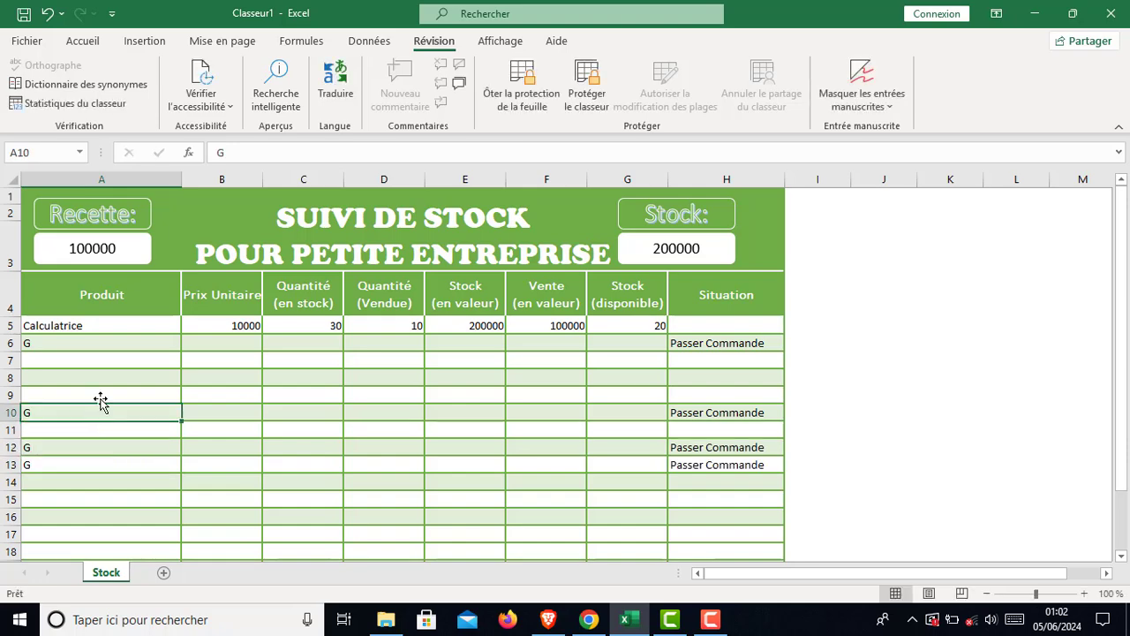
left_click(101, 377)
left_click(103, 361)
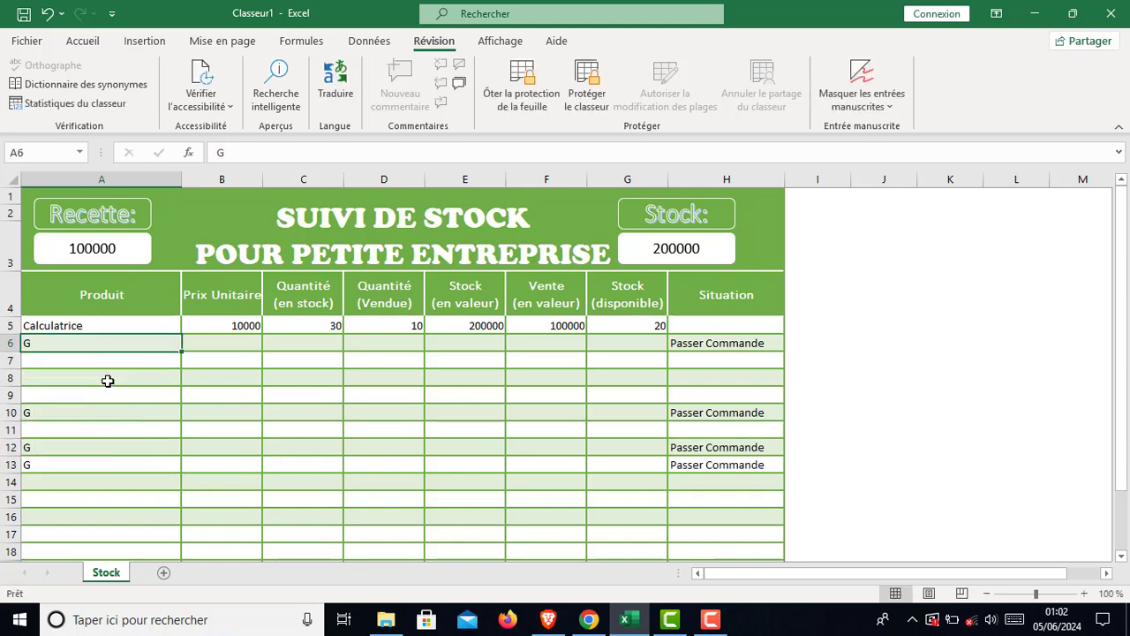
left_click(106, 380)
left_click(113, 459)
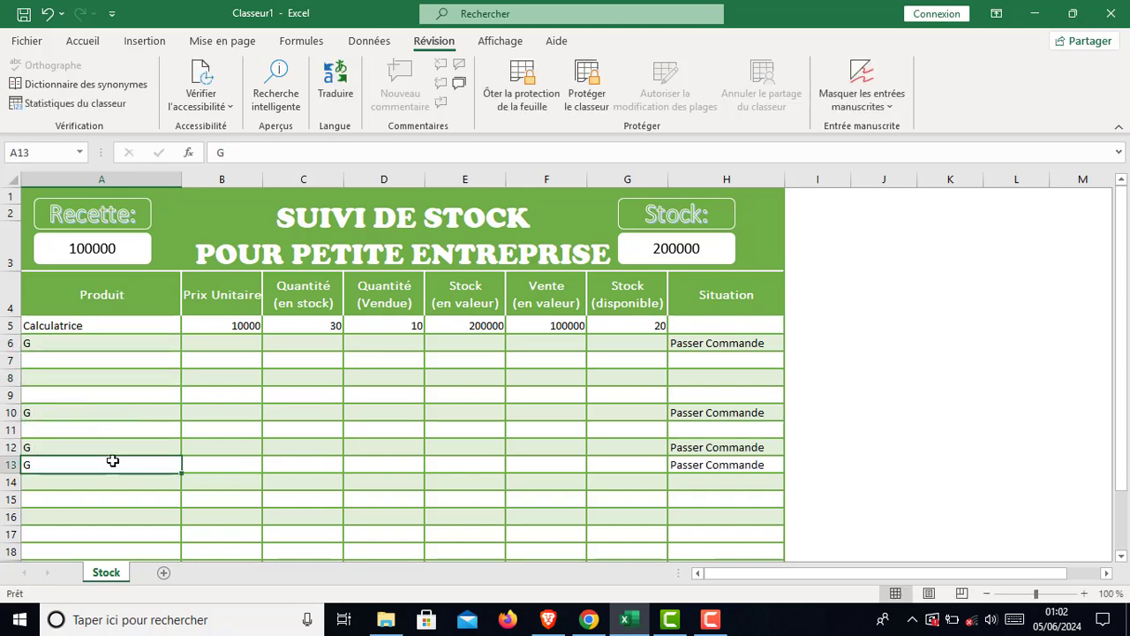
Undo all the test entries of G in the Produit column.
left_click(48, 14)
left_click(48, 13)
left_click(47, 13)
left_click(48, 13)
left_click(47, 13)
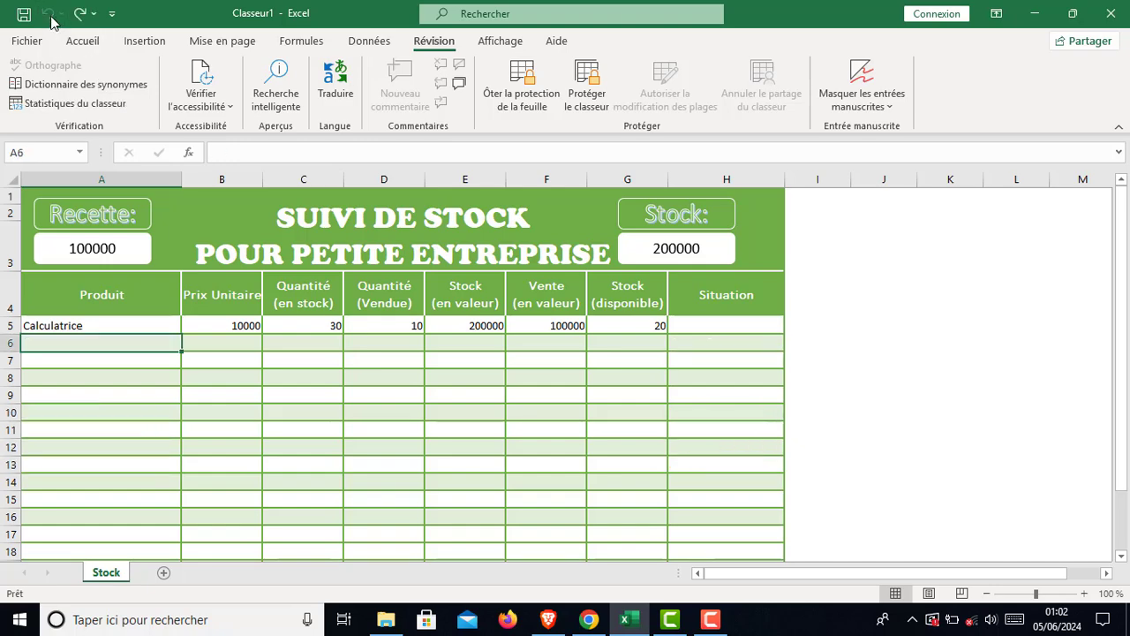
left_click(166, 396)
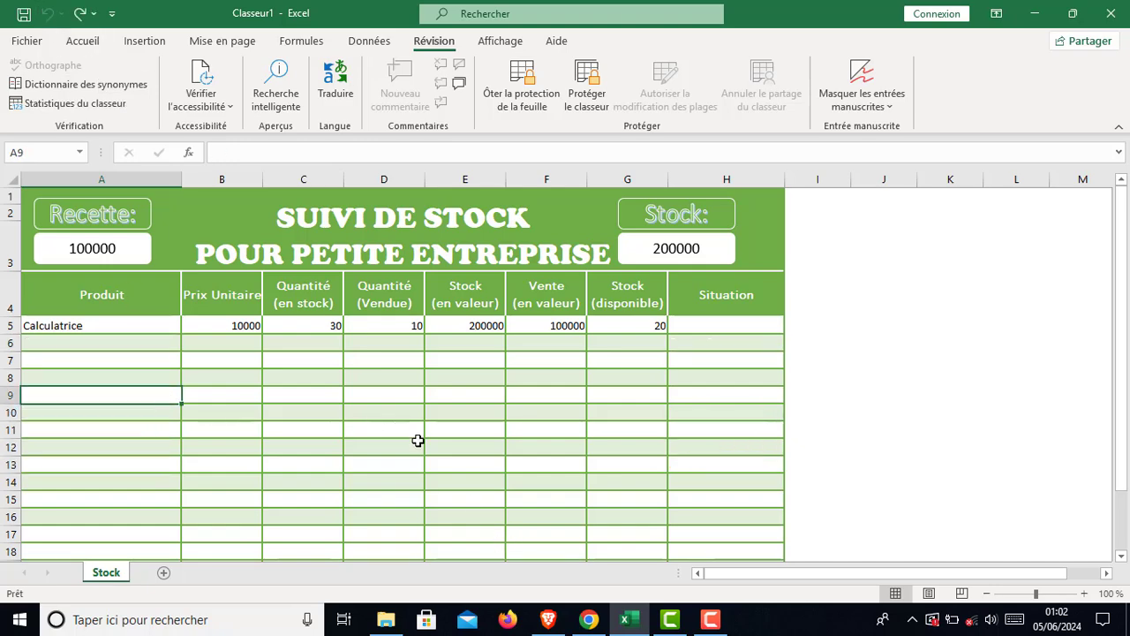
left_click(324, 452)
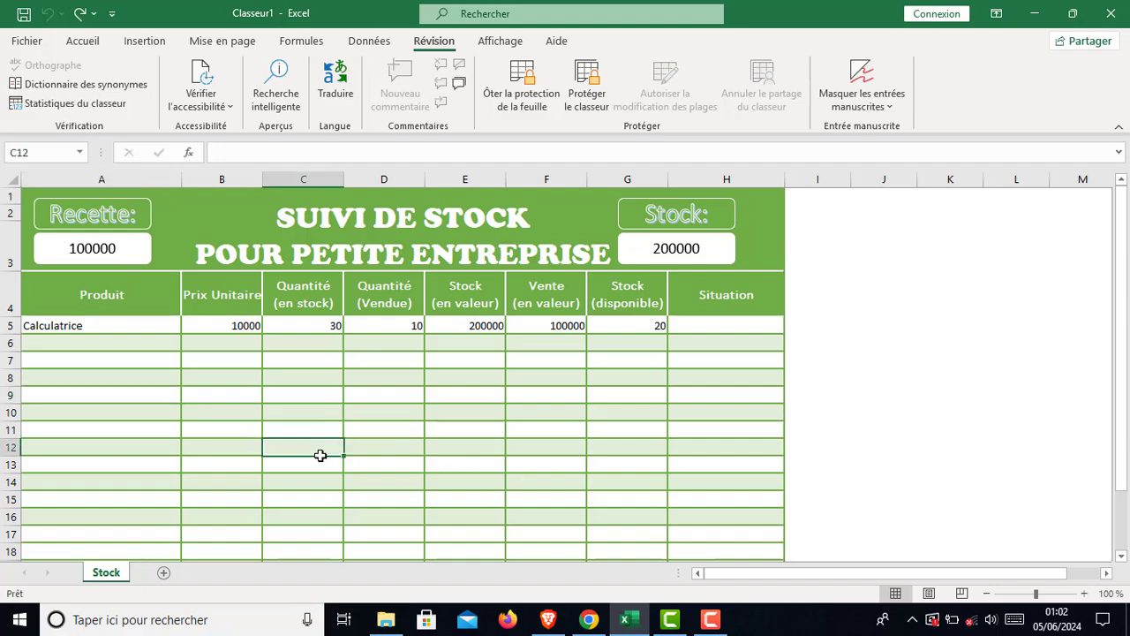